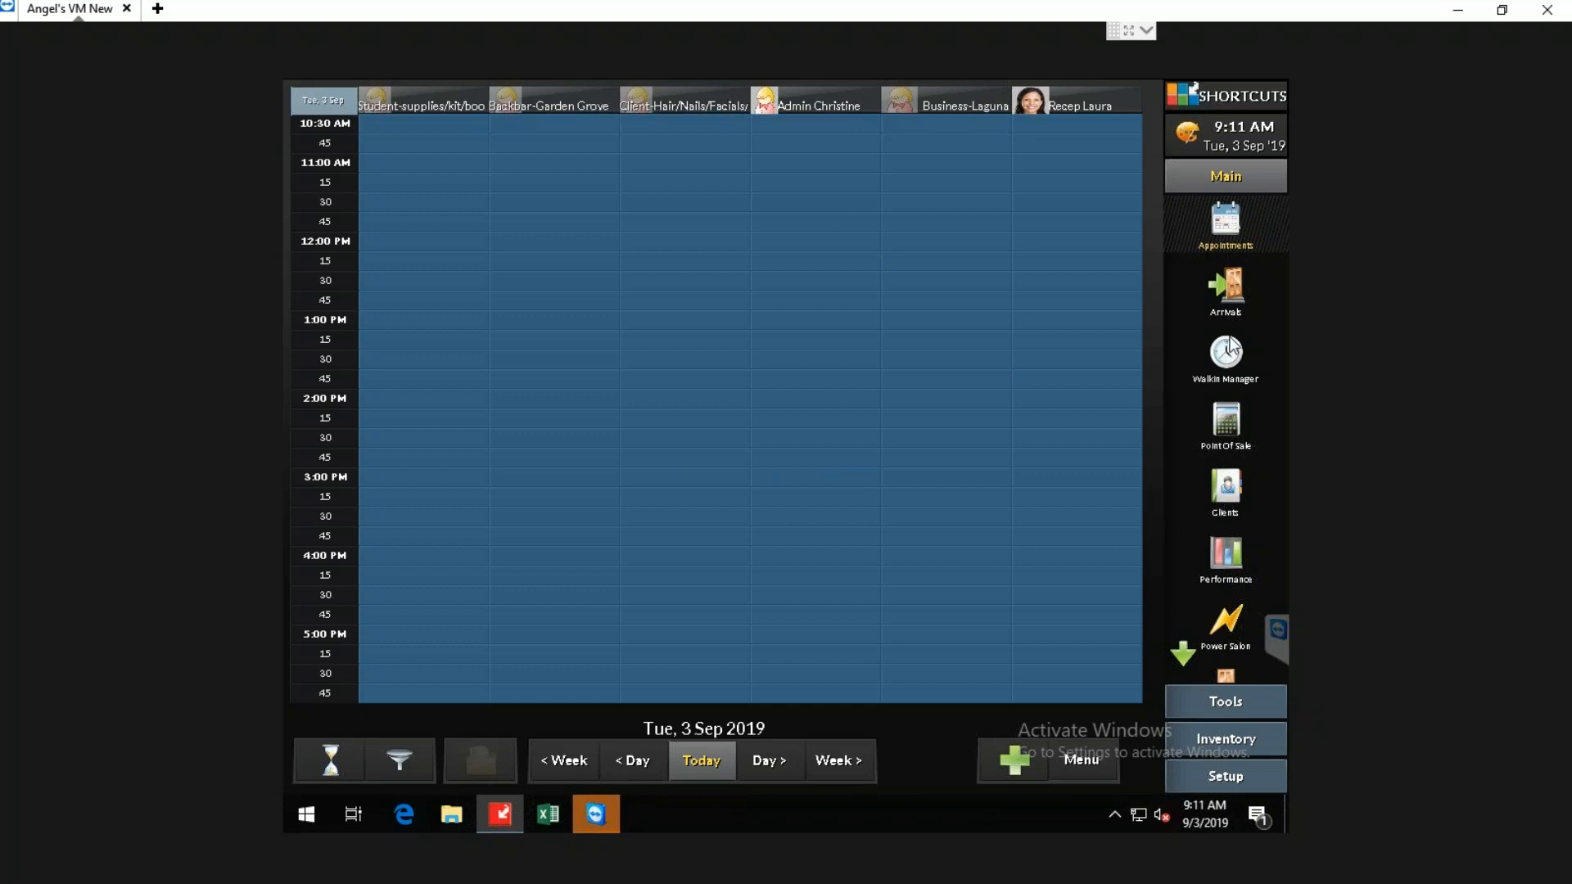
Step: Open the duplicate client merge tool for clients and start a new search, clearing all existing search results
left_click(1241, 179)
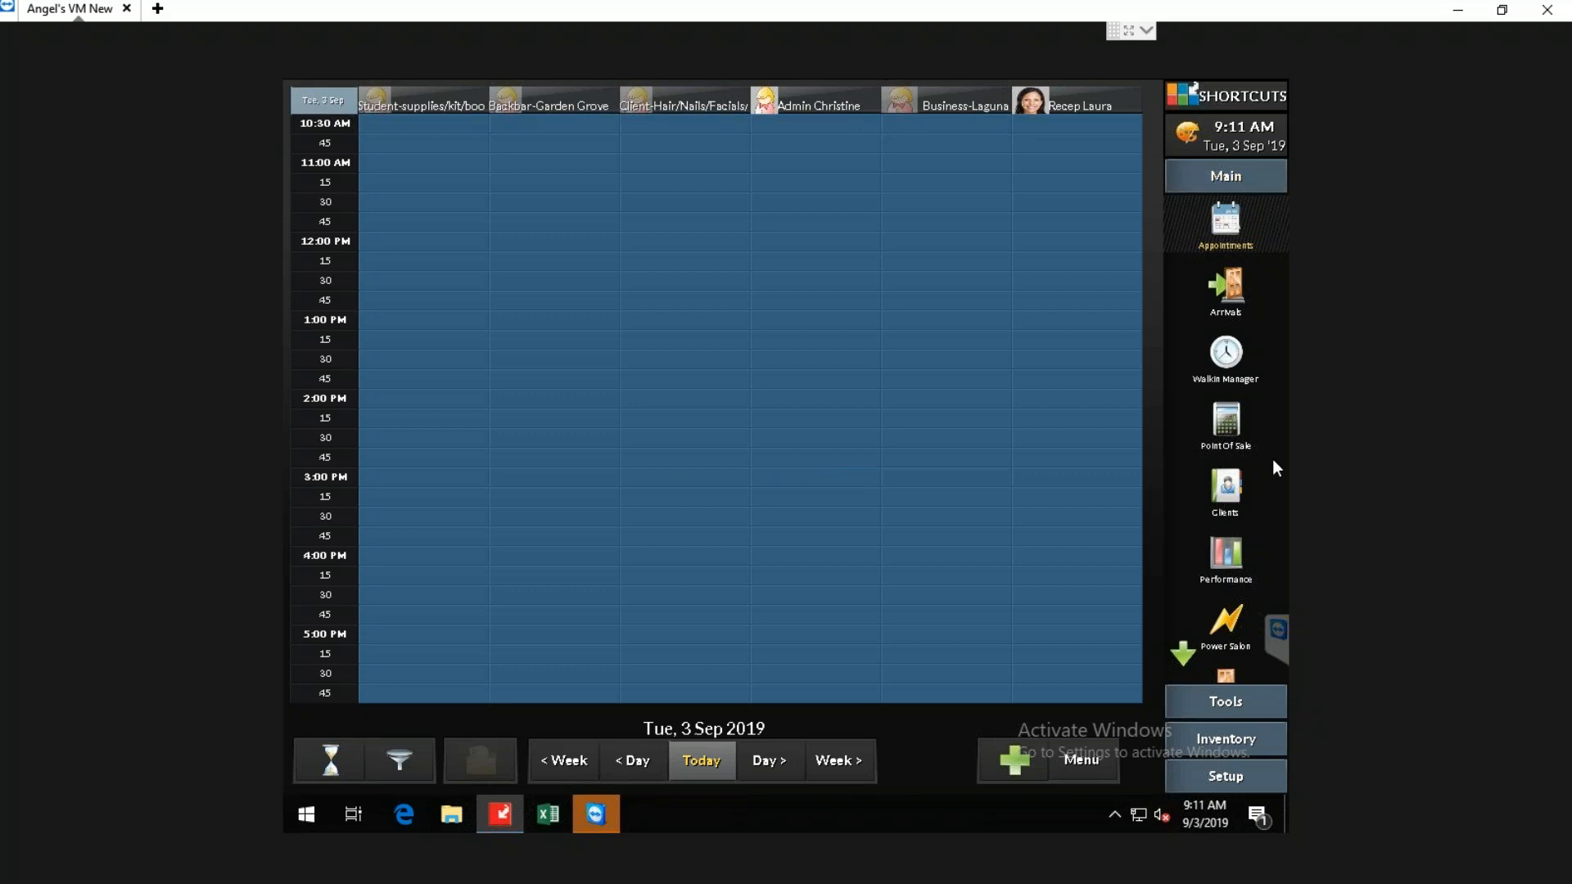
left_click(1238, 489)
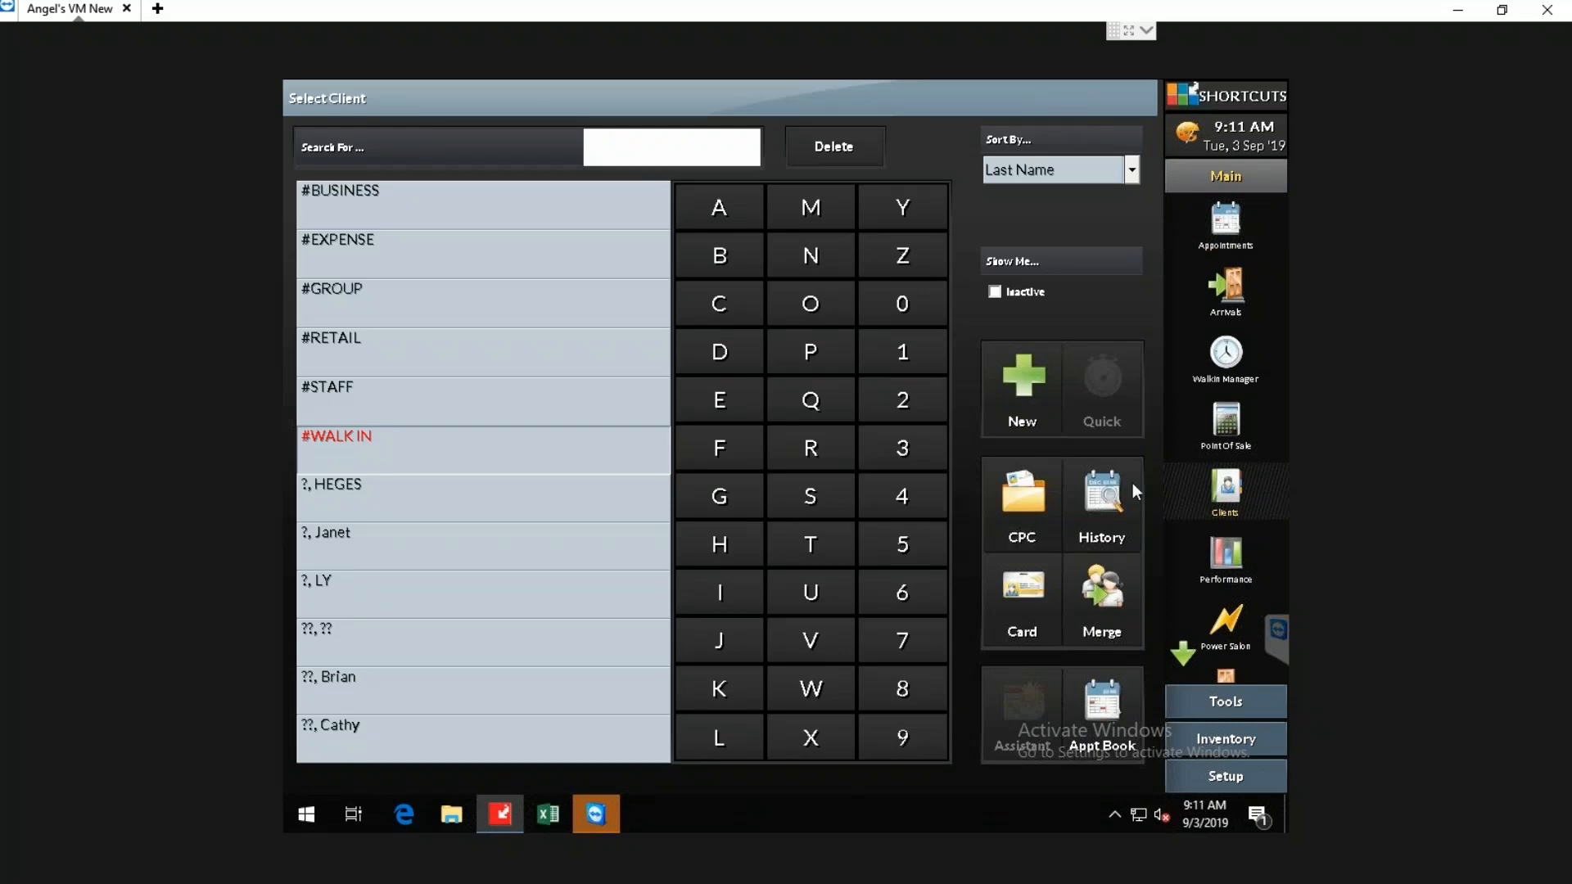
left_click(1107, 609)
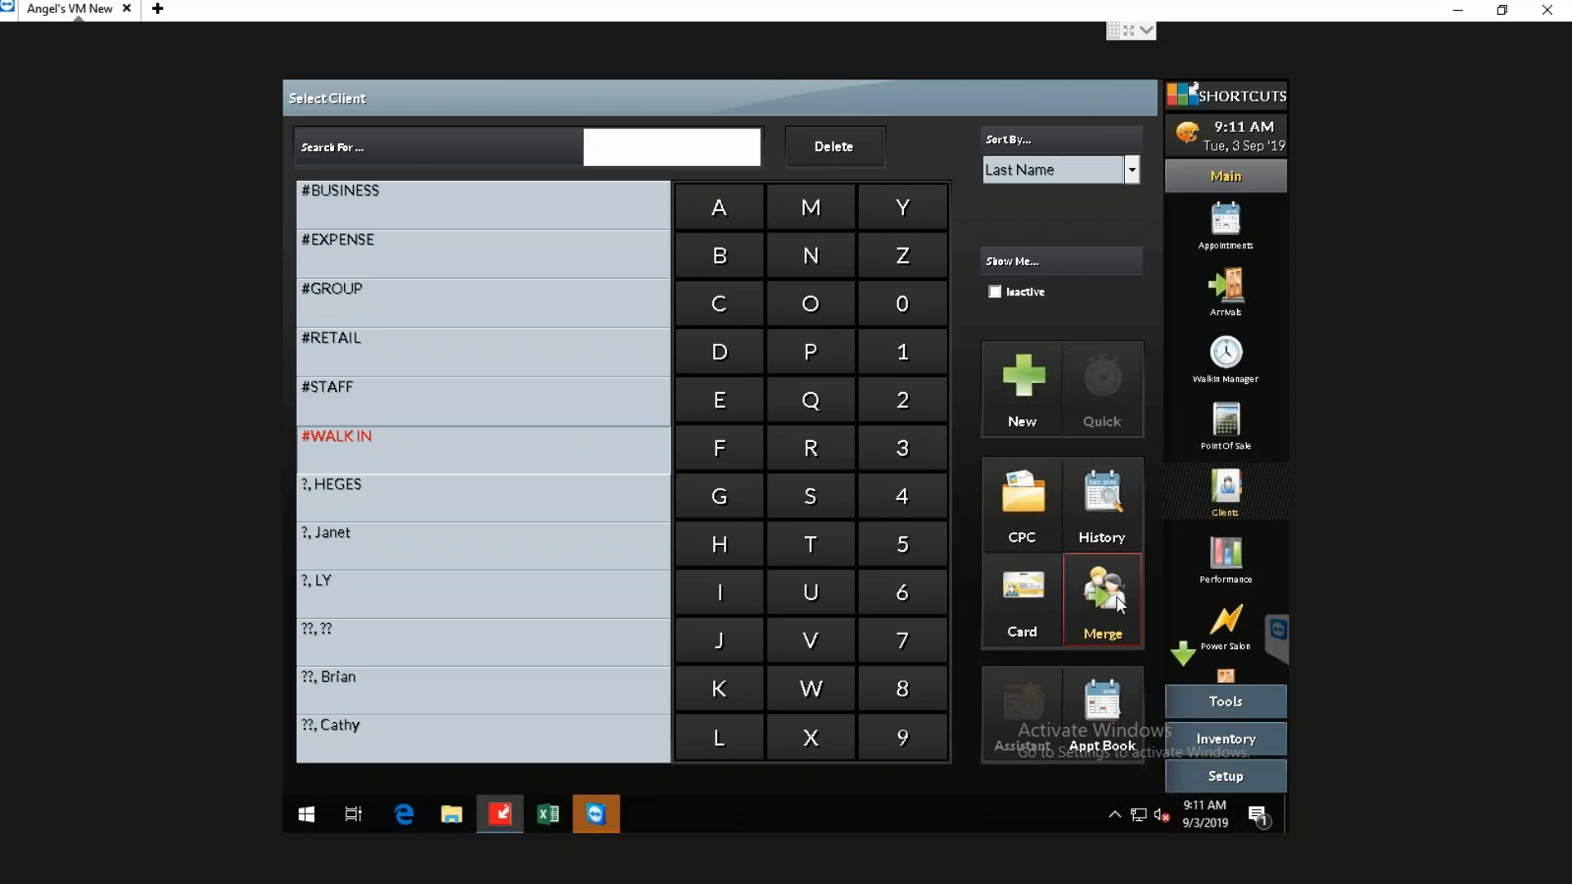
left_click(1117, 597)
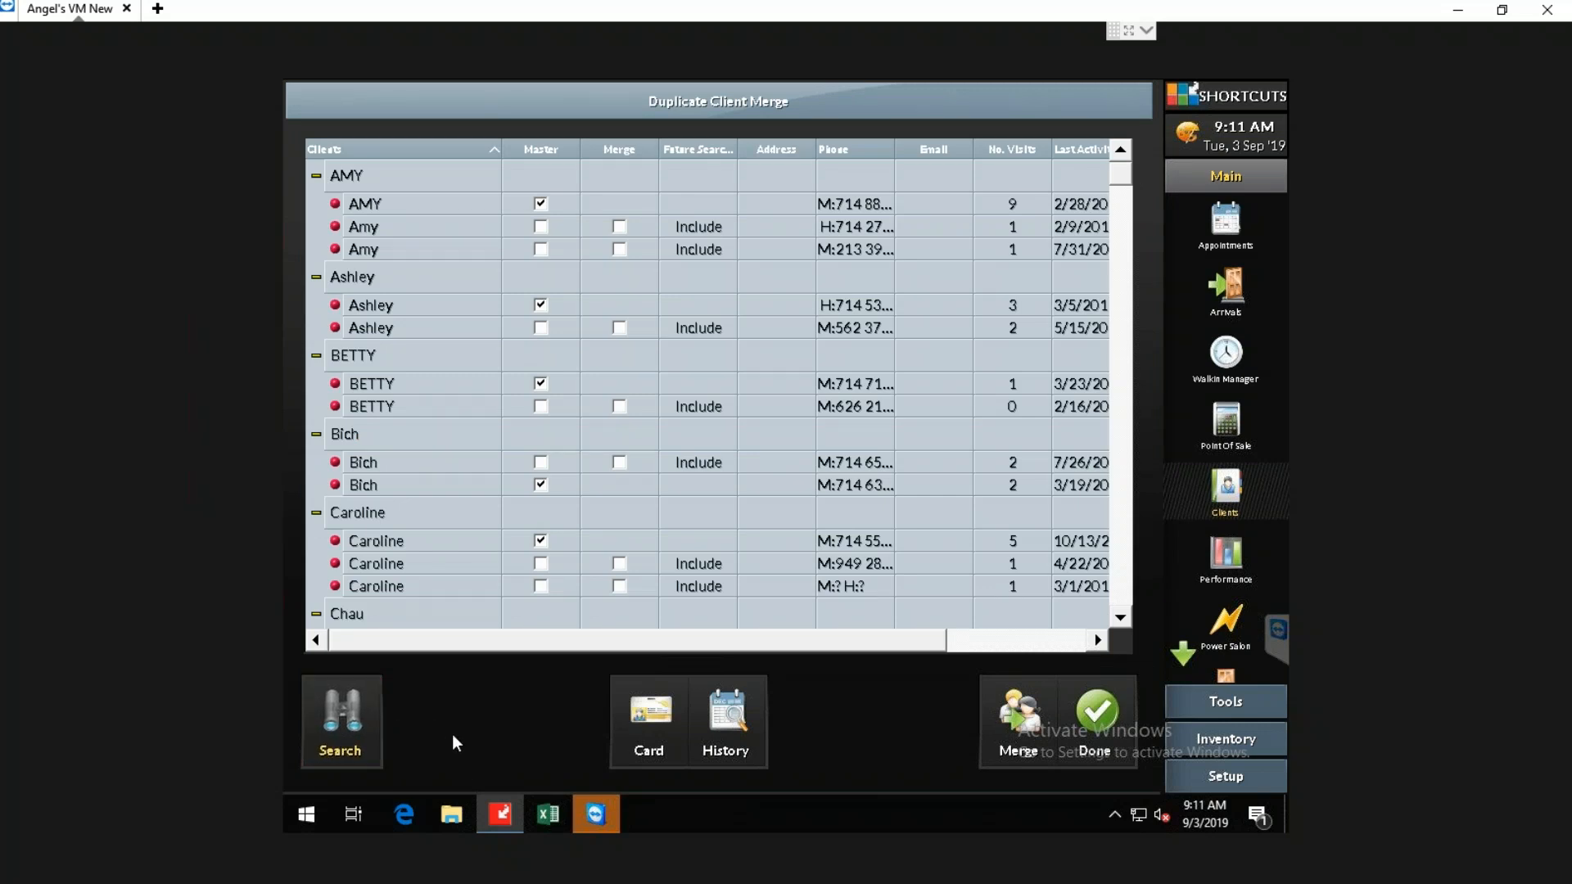
left_click(353, 738)
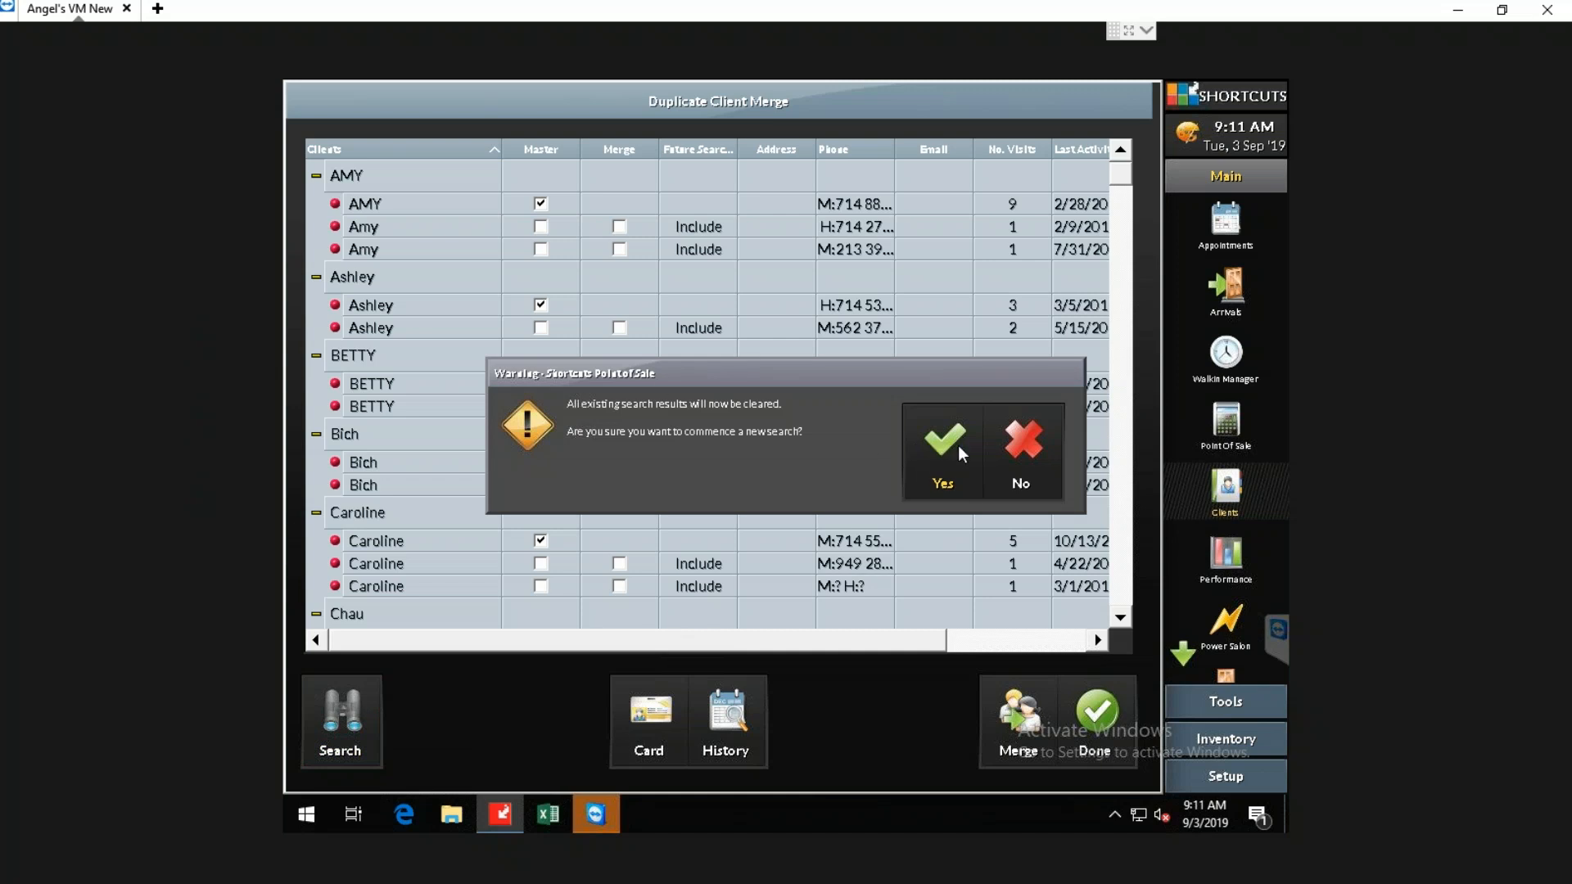
left_click(935, 456)
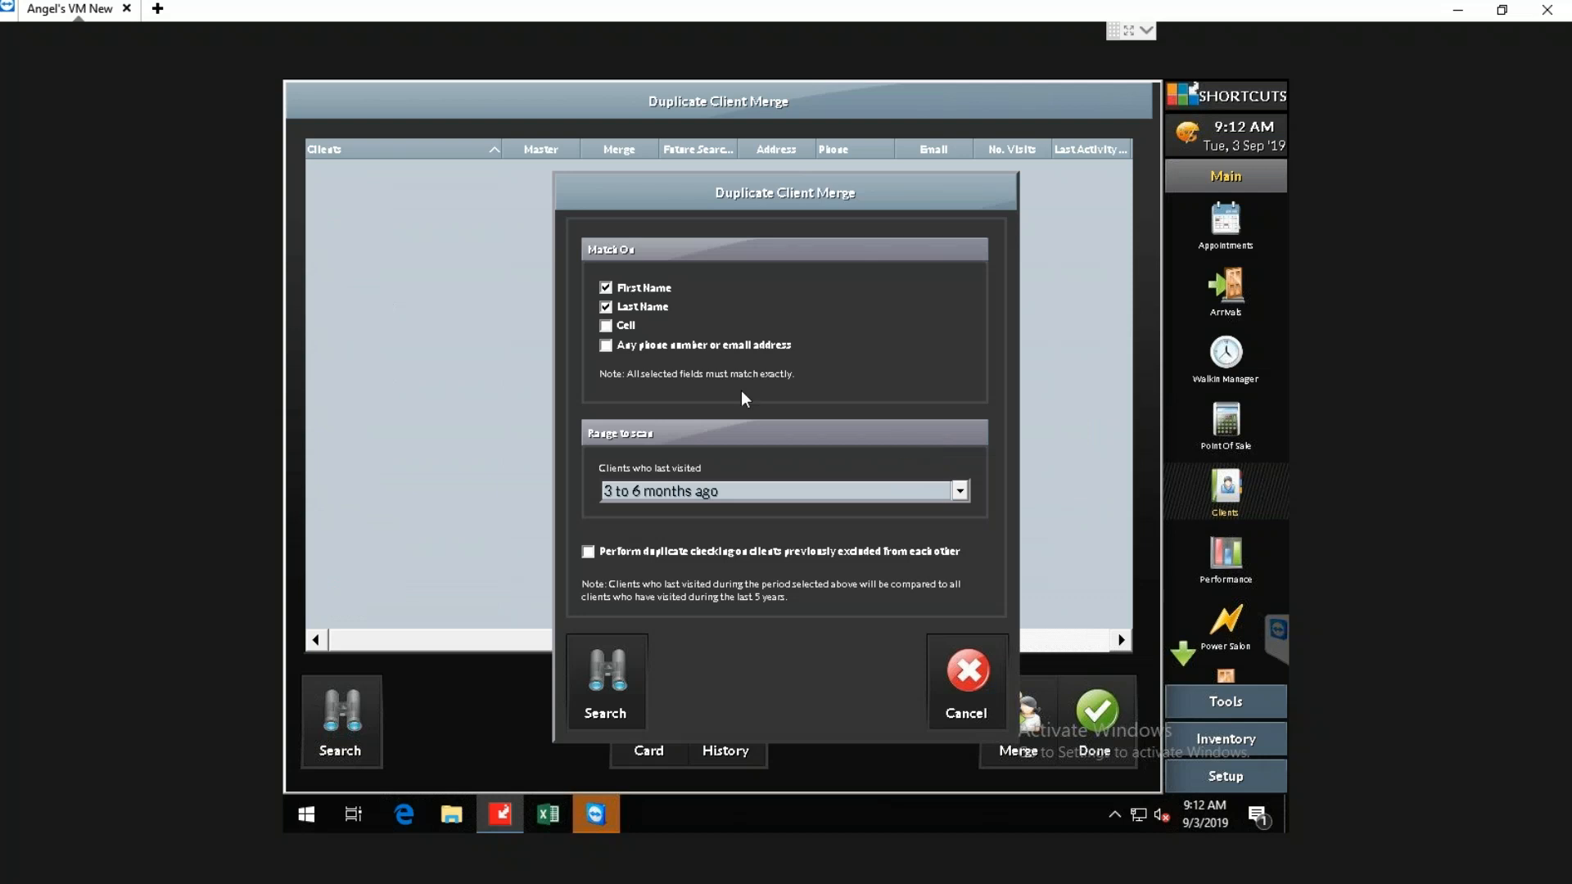
Step: Search for duplicates matching on first and last name among clients who last visited 0 to 3 months ago, and dismiss the notices
left_click(606, 288)
left_click(606, 288)
left_click(777, 493)
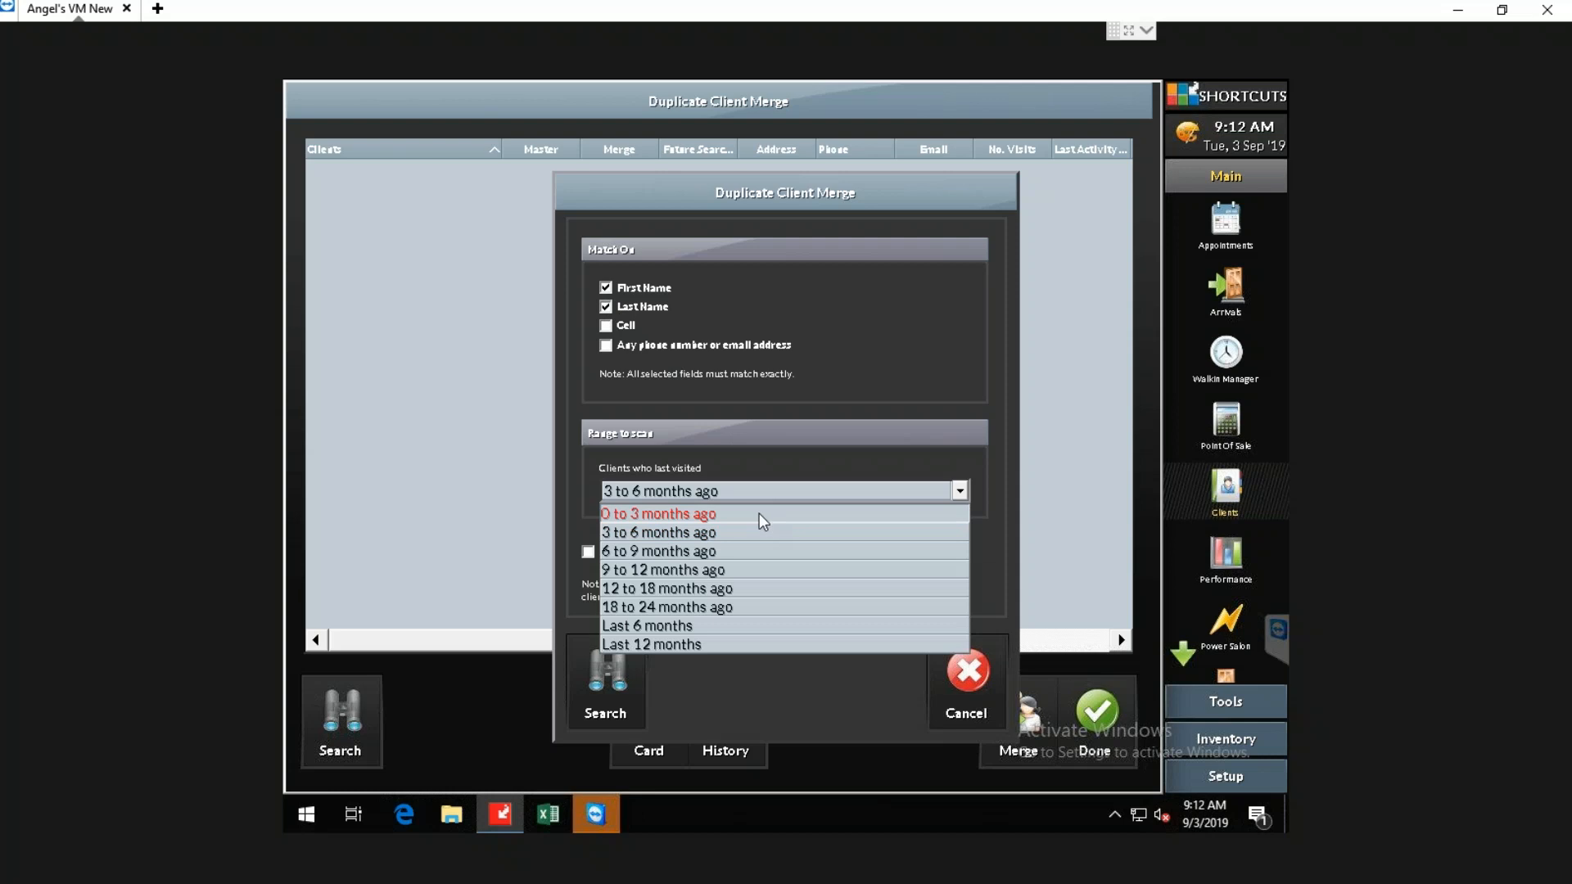
left_click(763, 523)
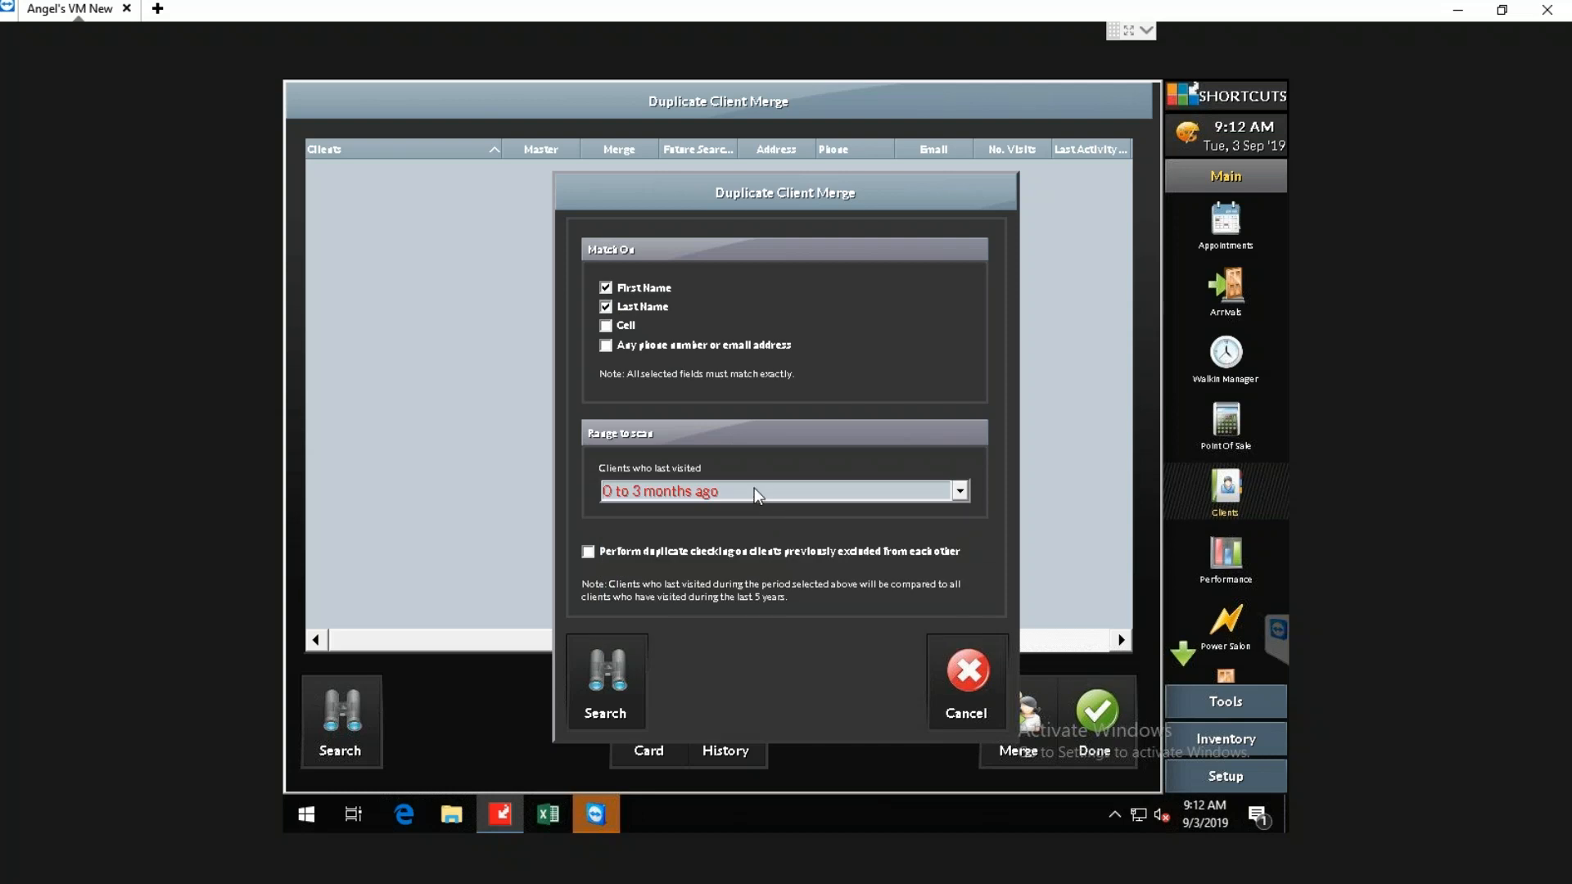
left_click(751, 493)
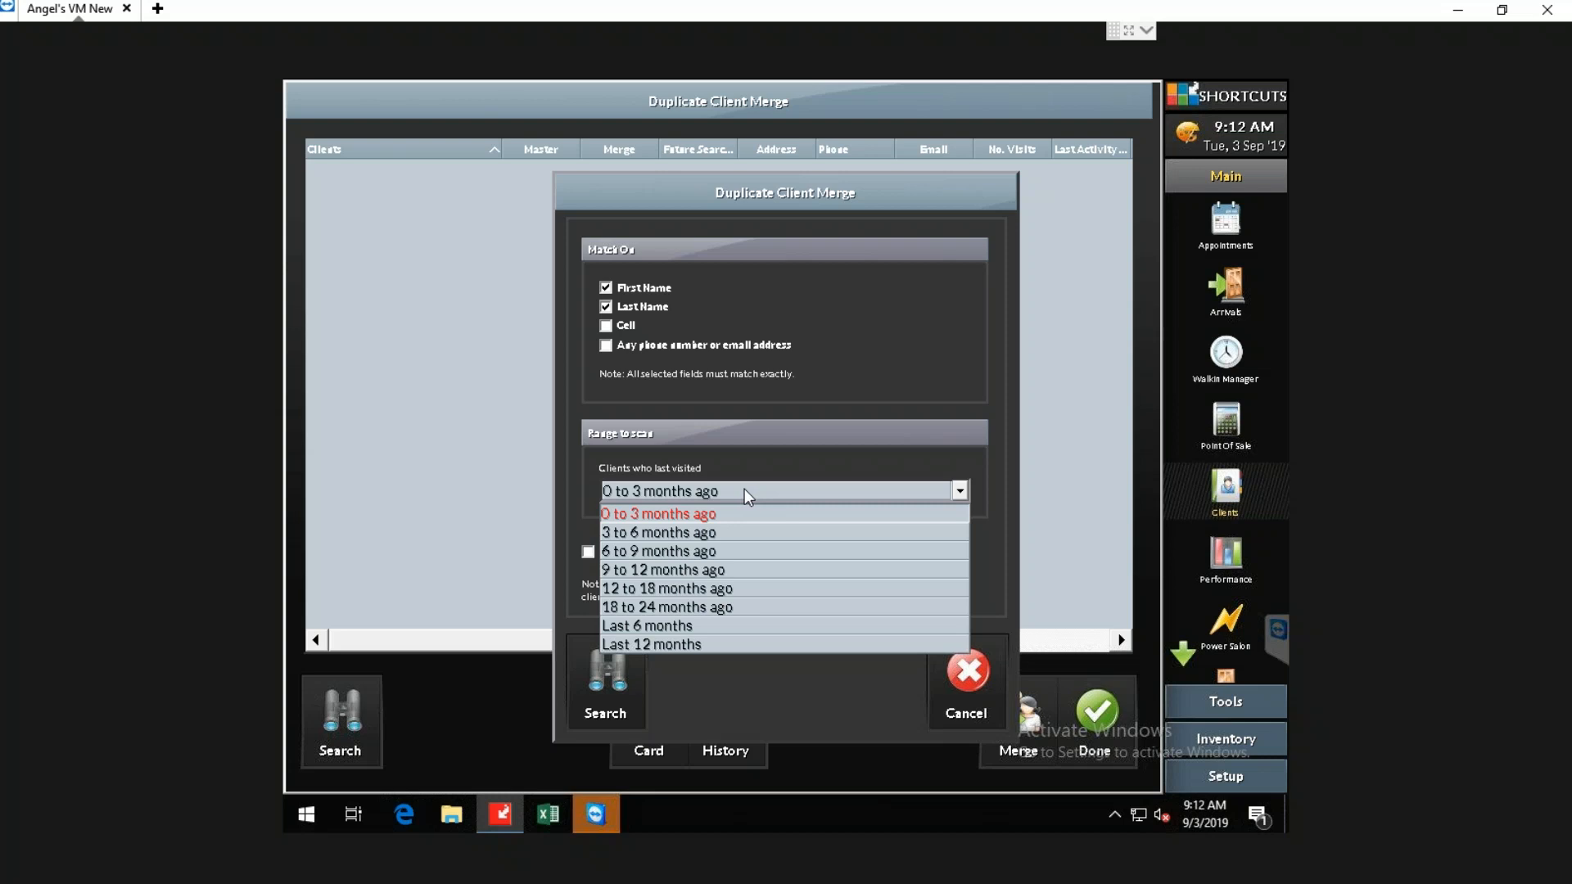
left_click(749, 494)
left_click(758, 496)
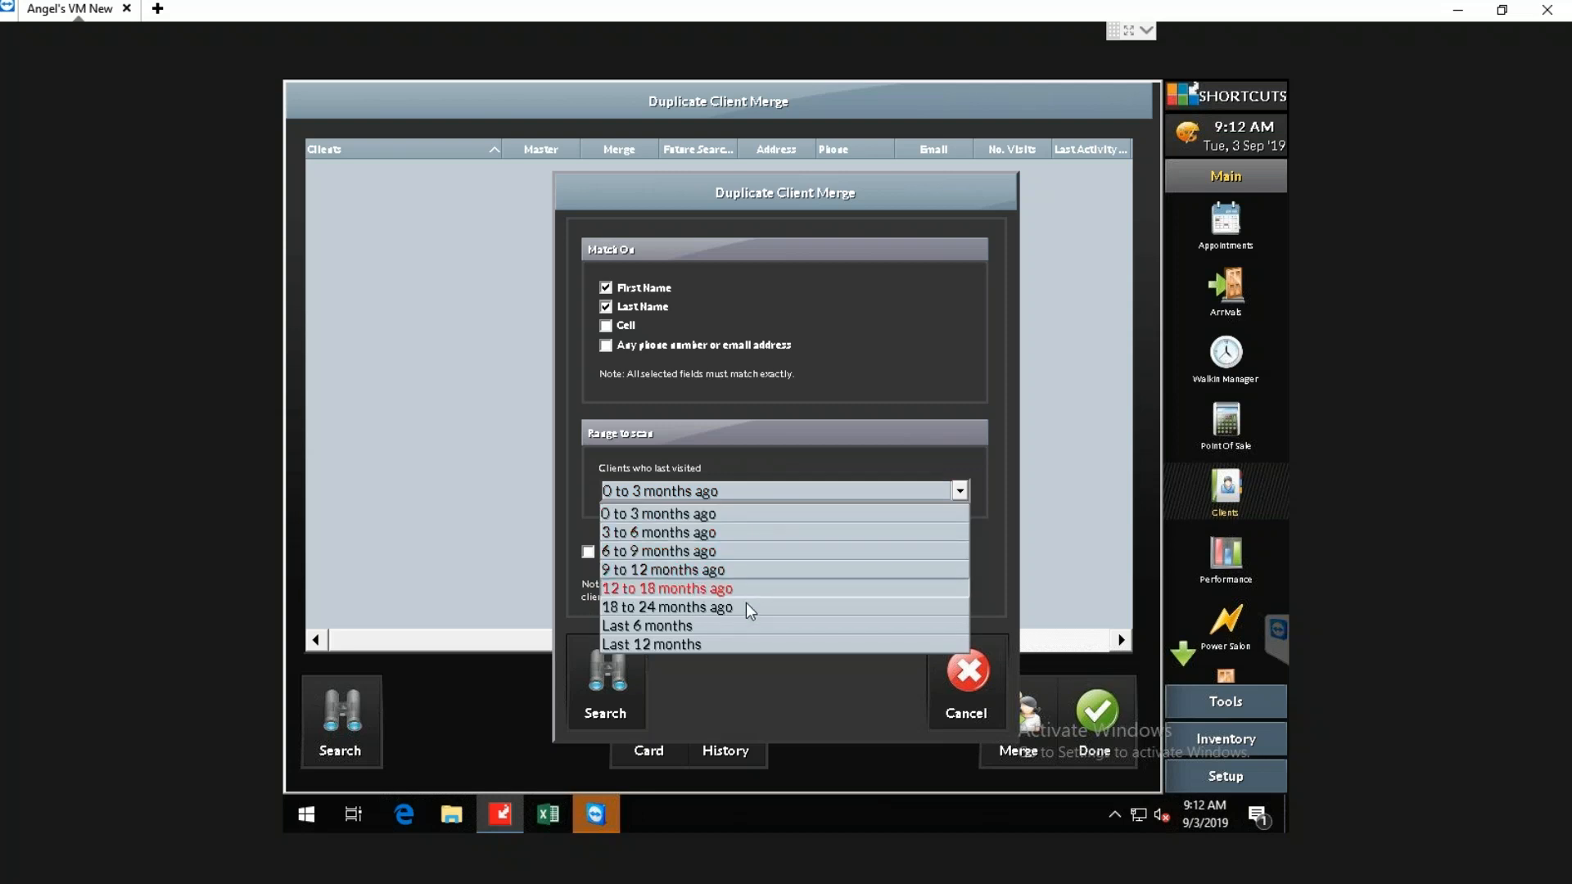
left_click(736, 517)
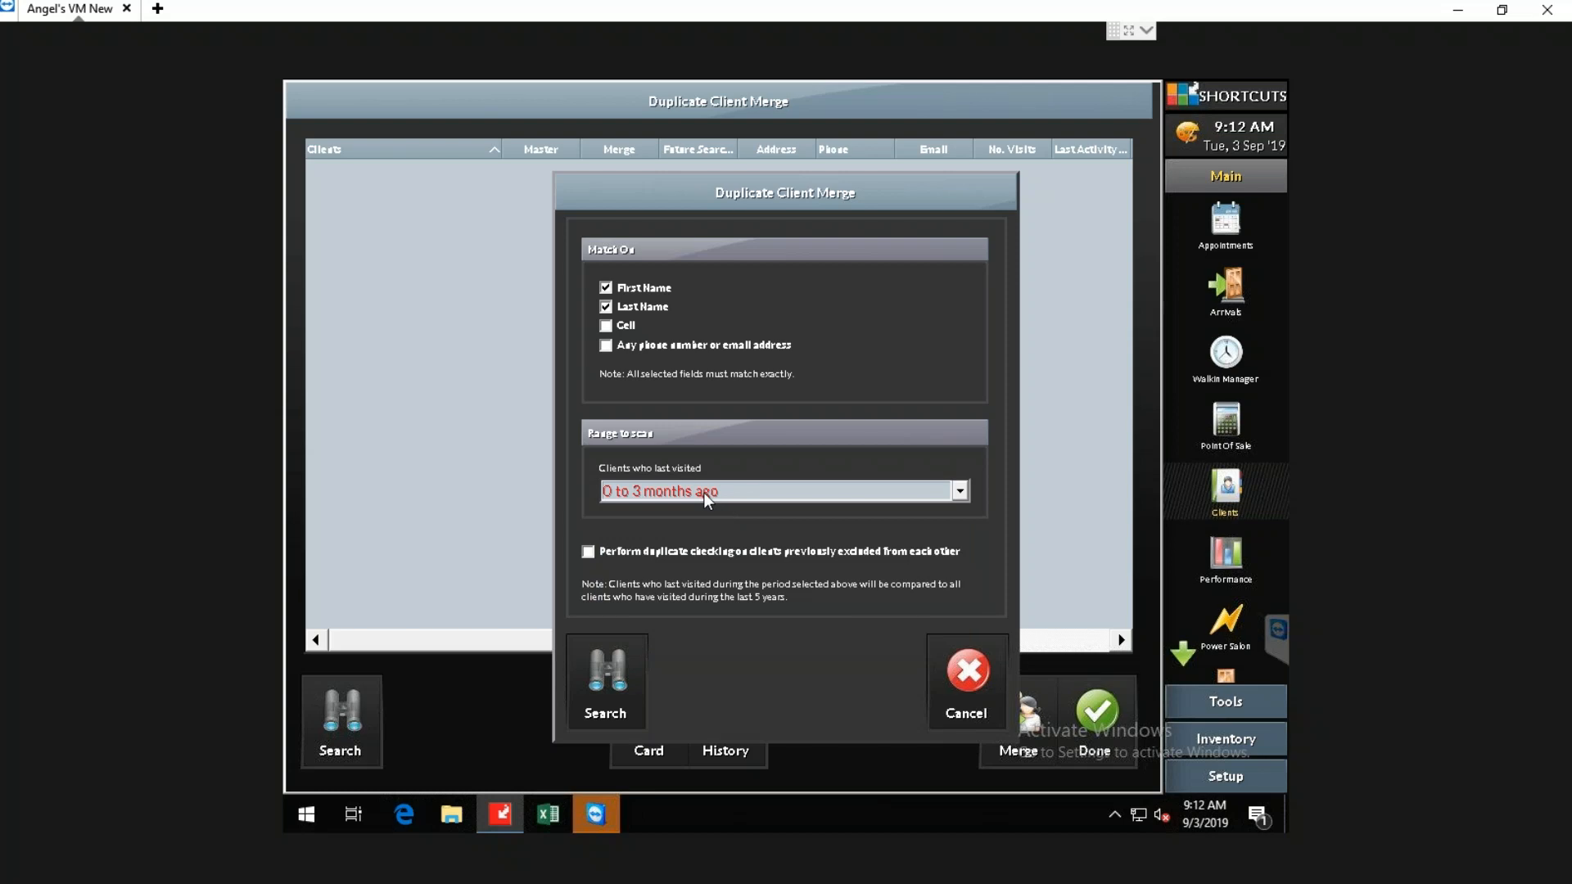
left_click(619, 683)
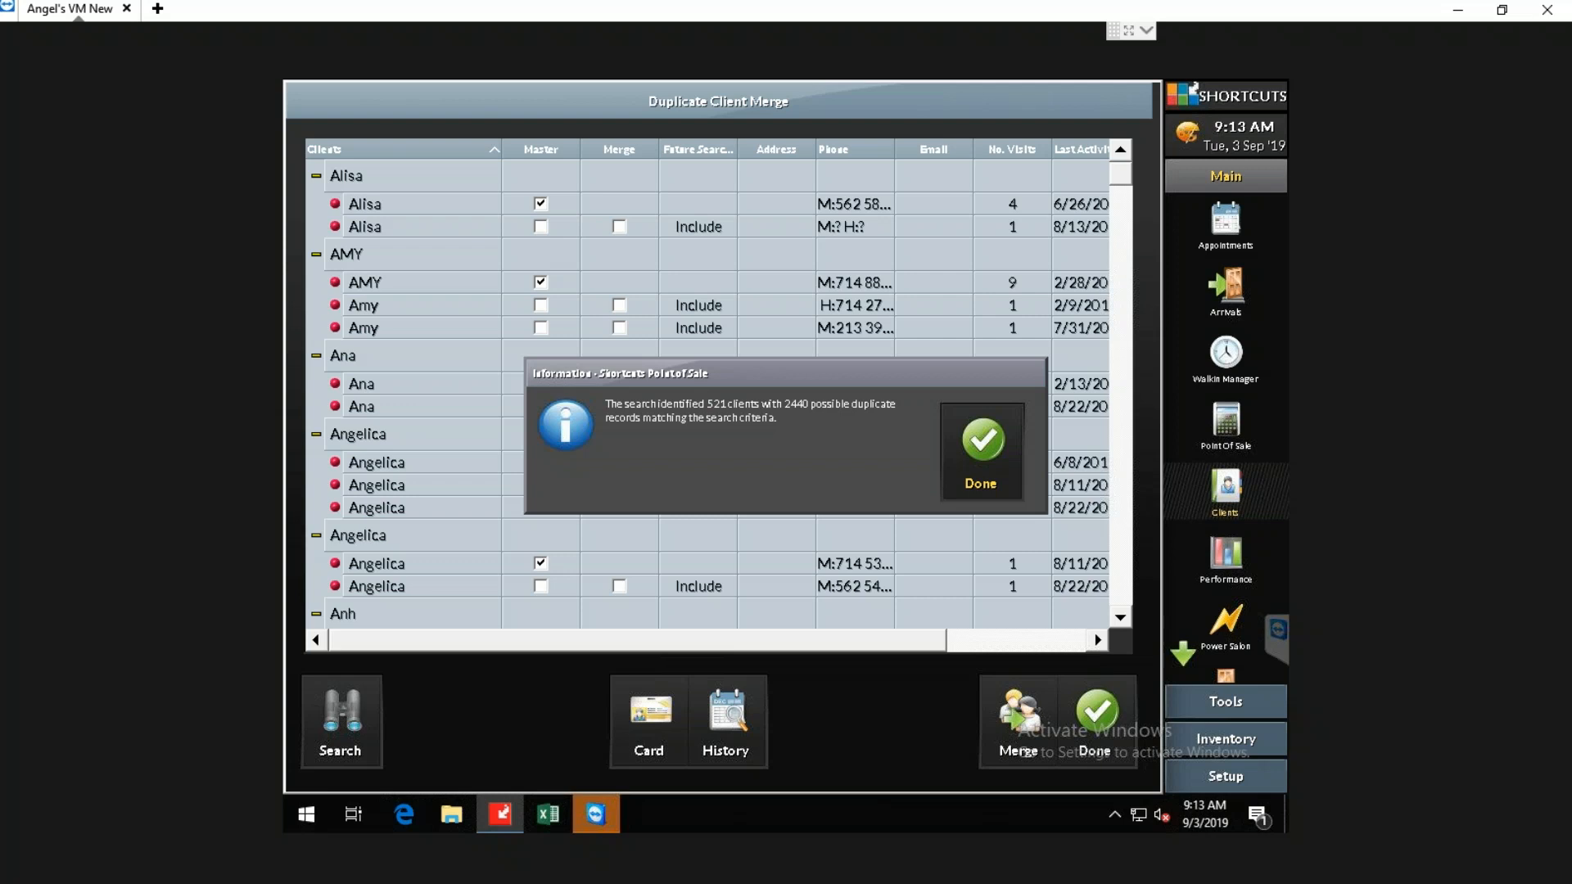
left_click(983, 442)
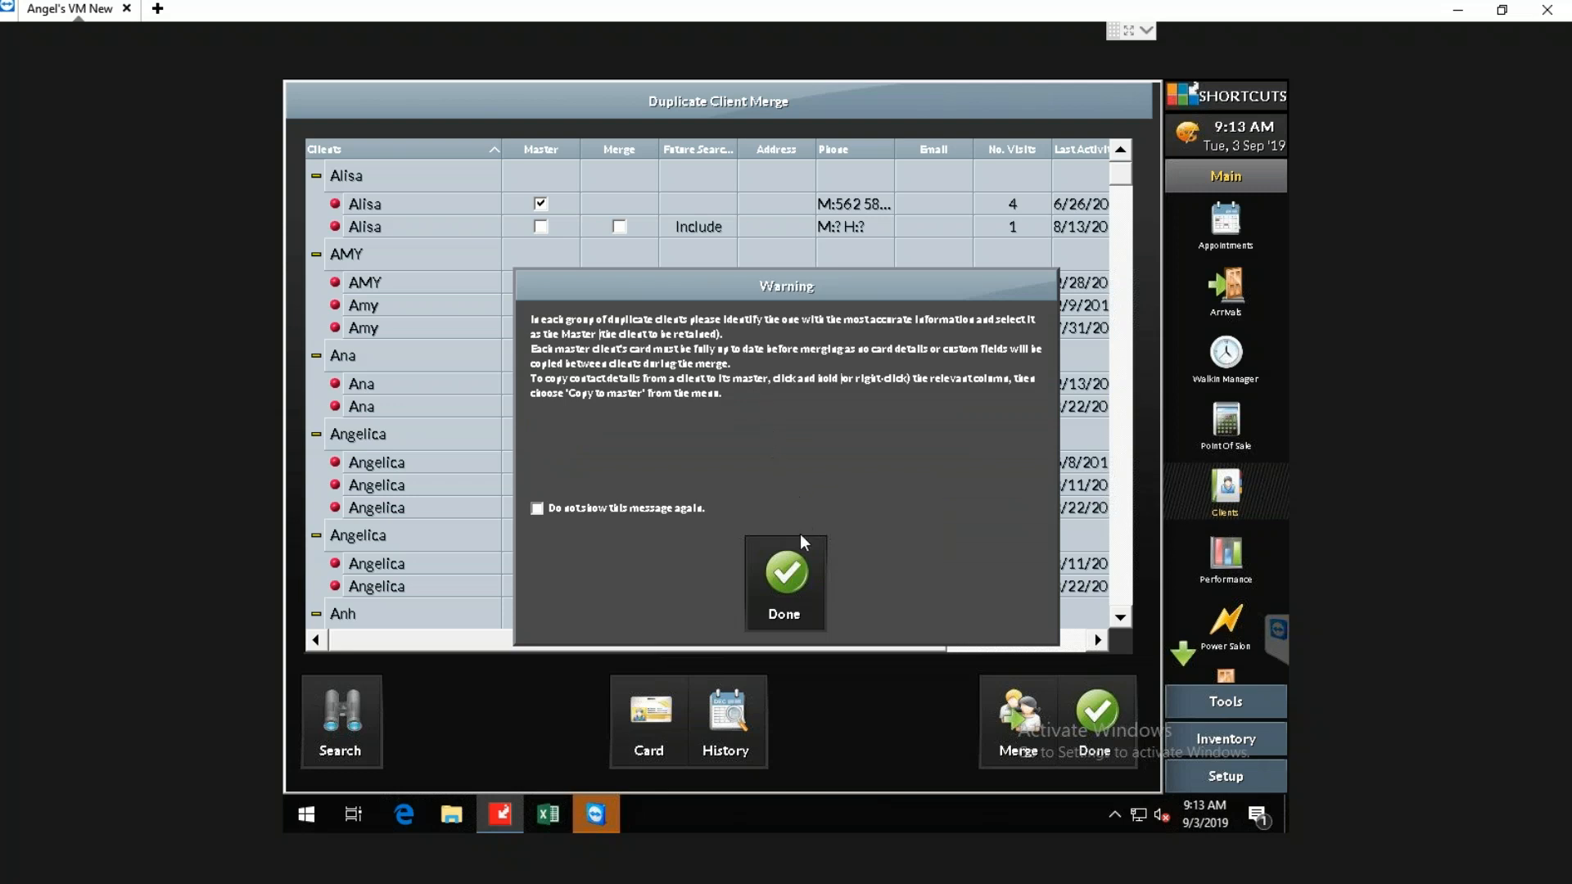
left_click(799, 565)
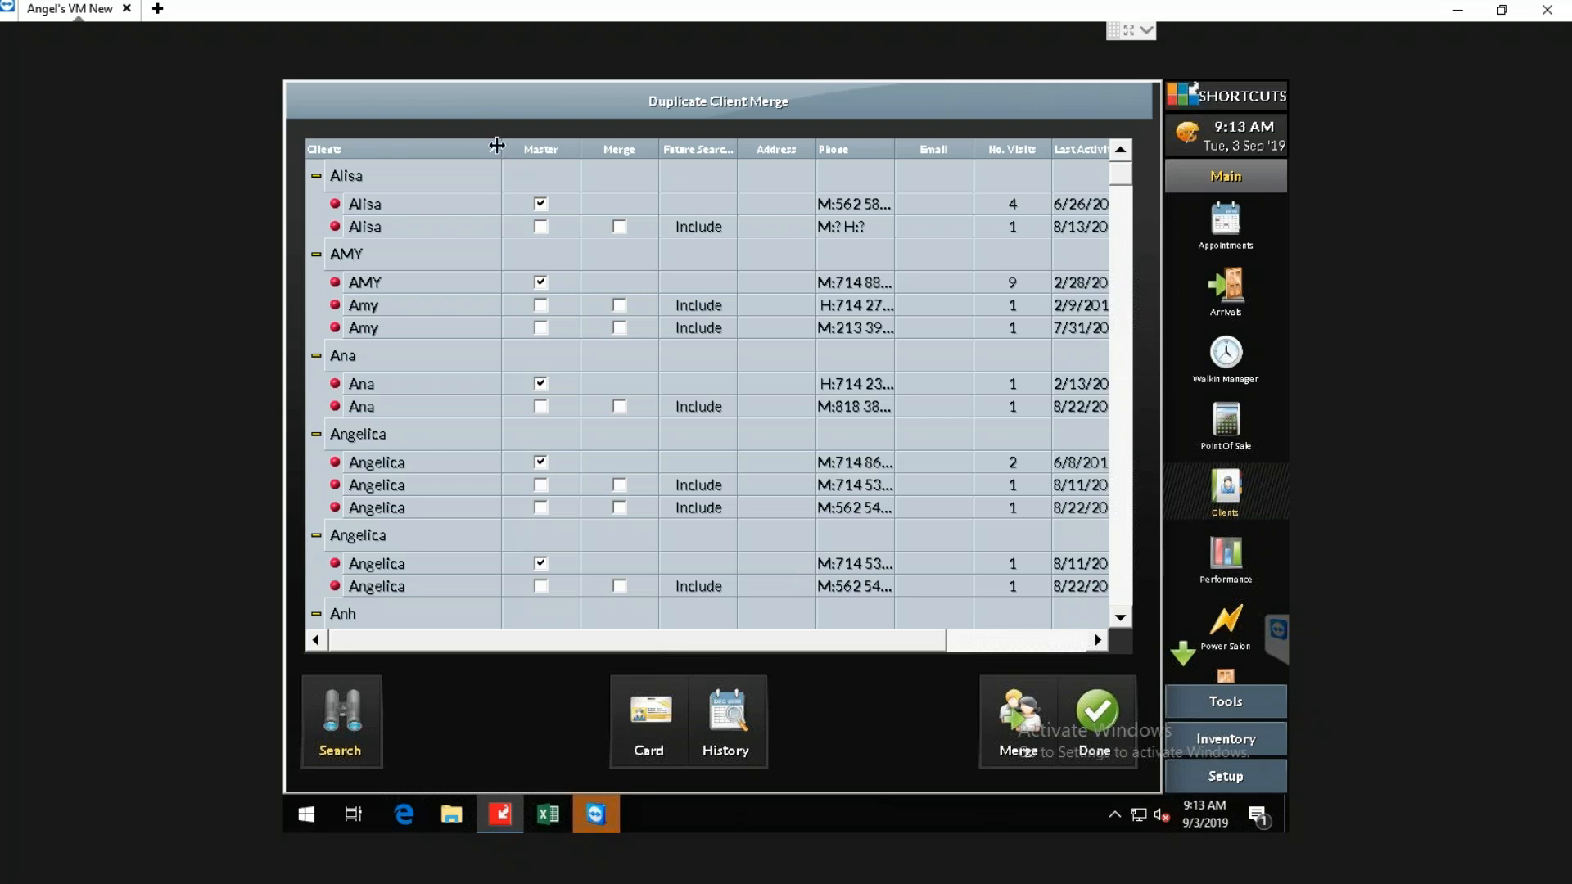
Step: Narrow the Clients column and look through the groups of possible duplicates
left_click_drag(498, 148, 465, 160)
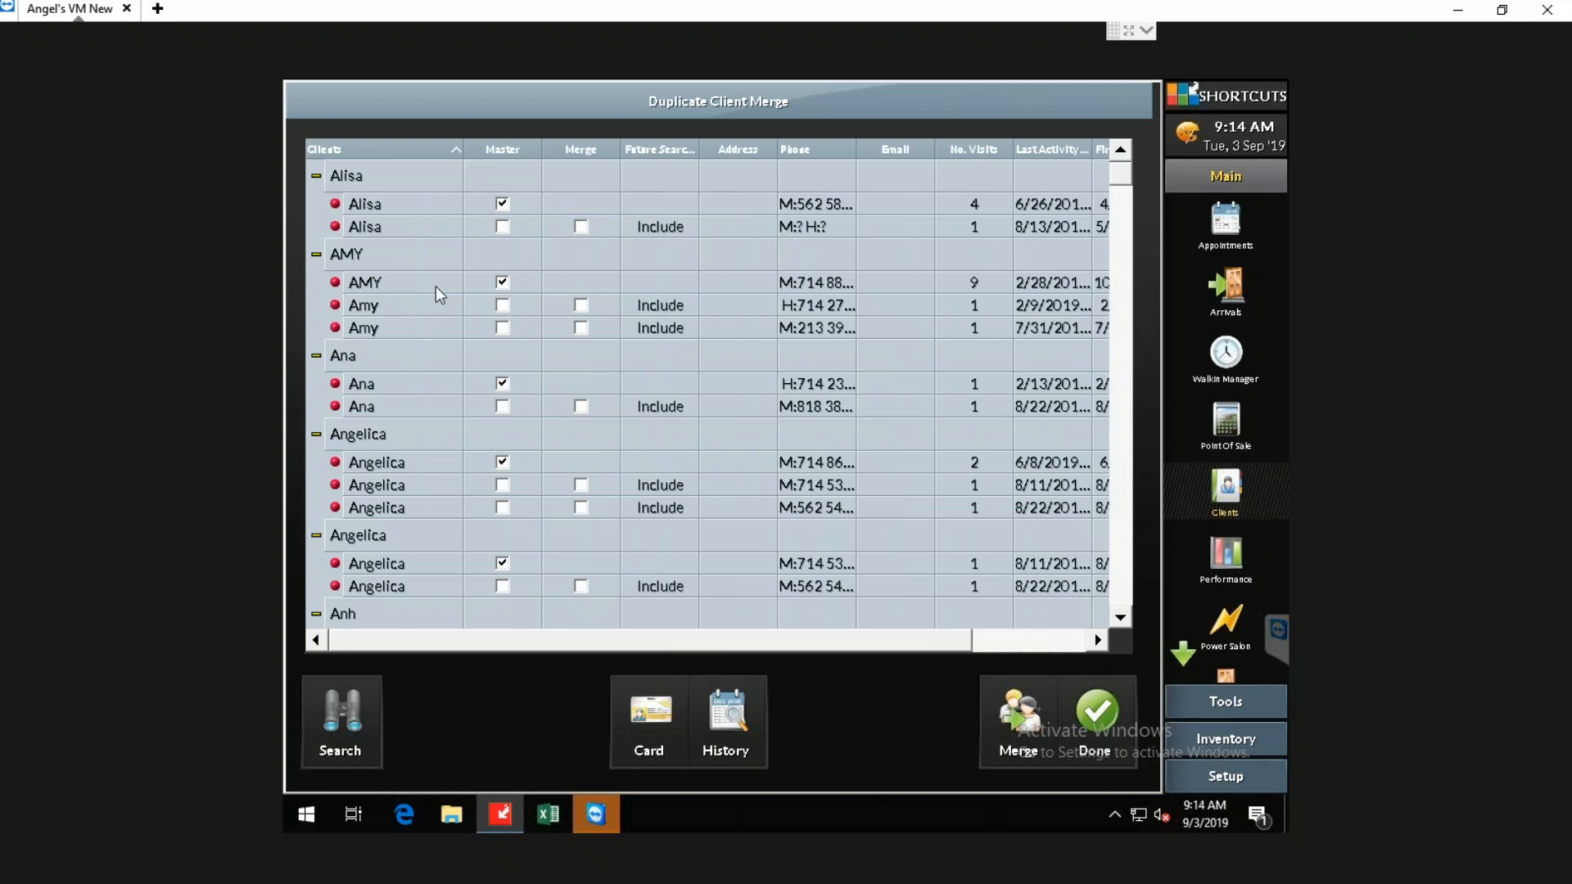
scroll(435, 286, "down", 20)
scroll(435, 291, "down", 20)
scroll(443, 297, "down", 20)
scroll(443, 304, "down", 15)
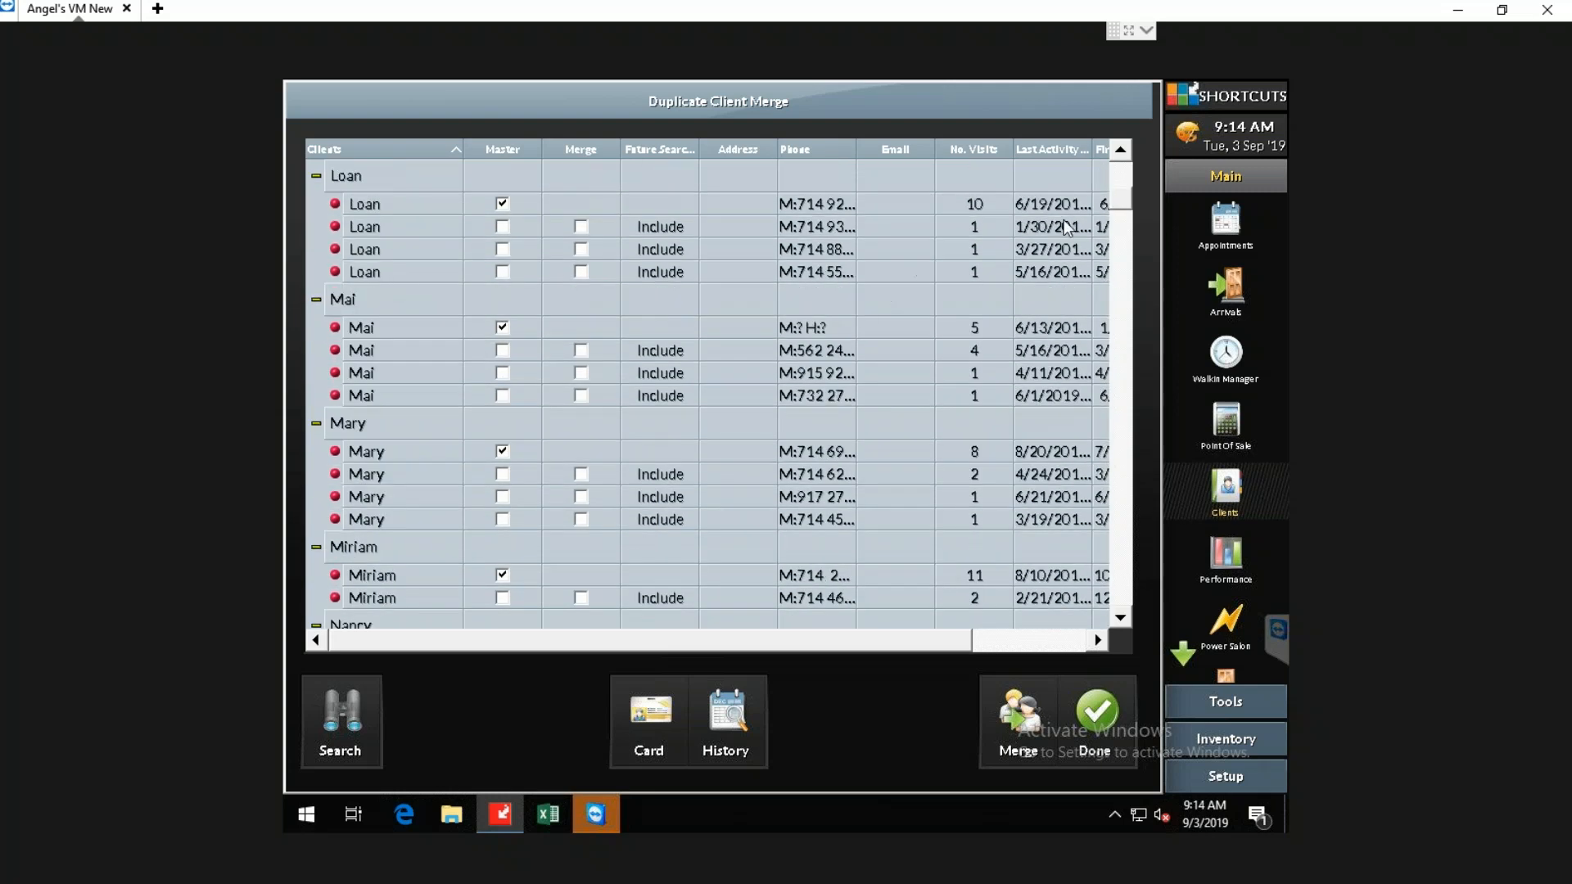
left_click_drag(1118, 203, 1130, 160)
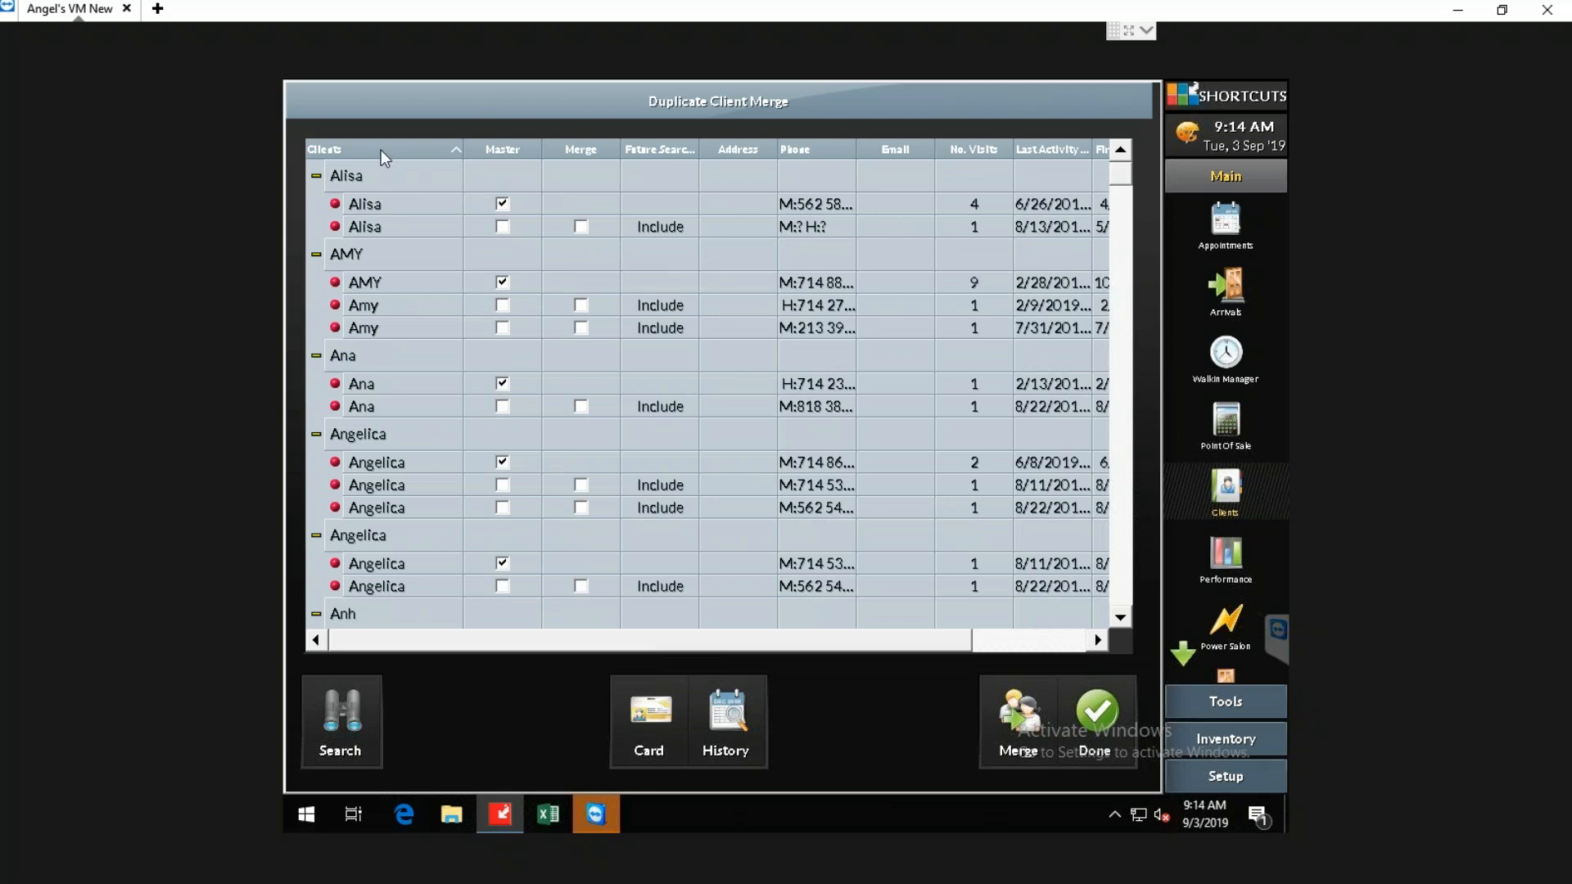
Step: Keep the first record of the first duplicate group as master and mark the group's second record for merging
left_click(504, 205)
left_click(503, 205)
left_click(504, 205)
left_click(503, 204)
left_click(504, 205)
left_click(504, 205)
left_click(412, 229)
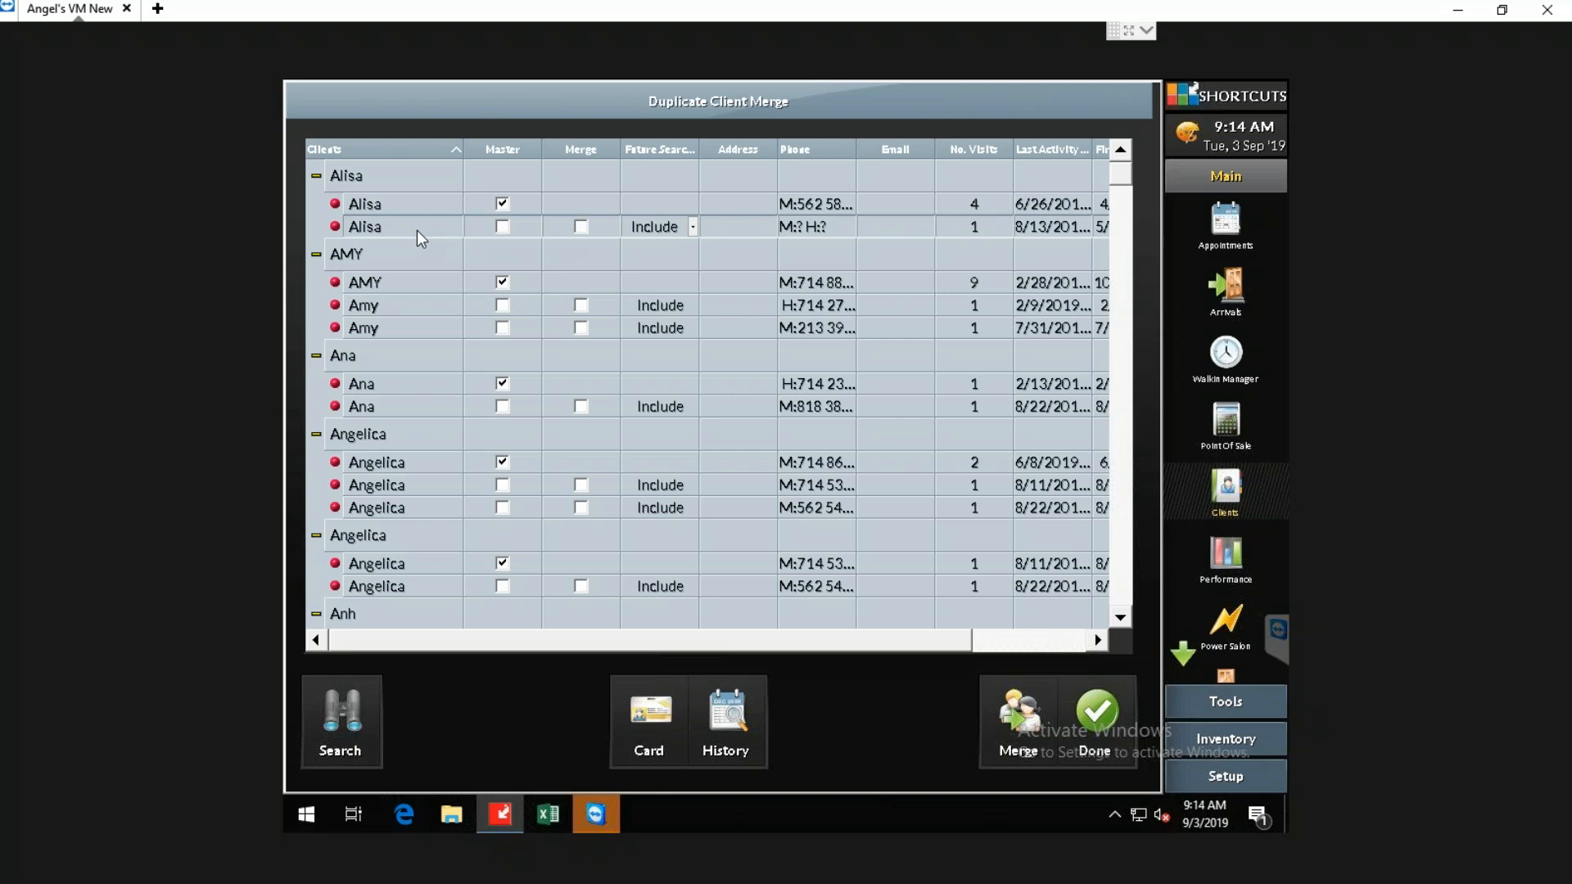
left_click(581, 227)
Step: Widen the Phone column to compare the phone numbers of the first group's records
left_click_drag(809, 641, 930, 642)
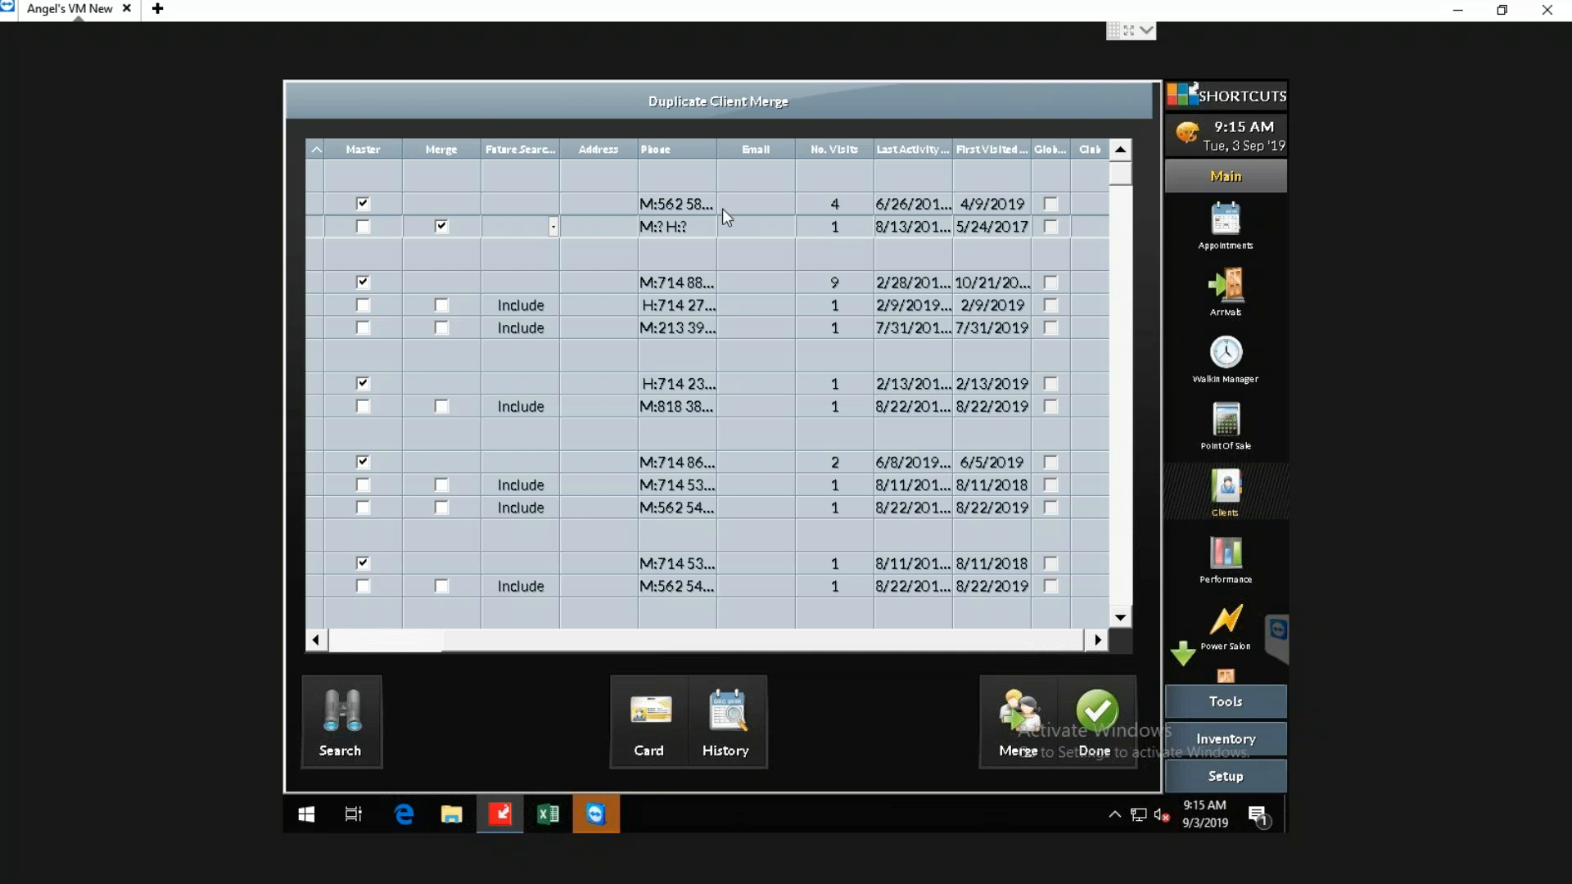
left_click_drag(718, 150, 828, 152)
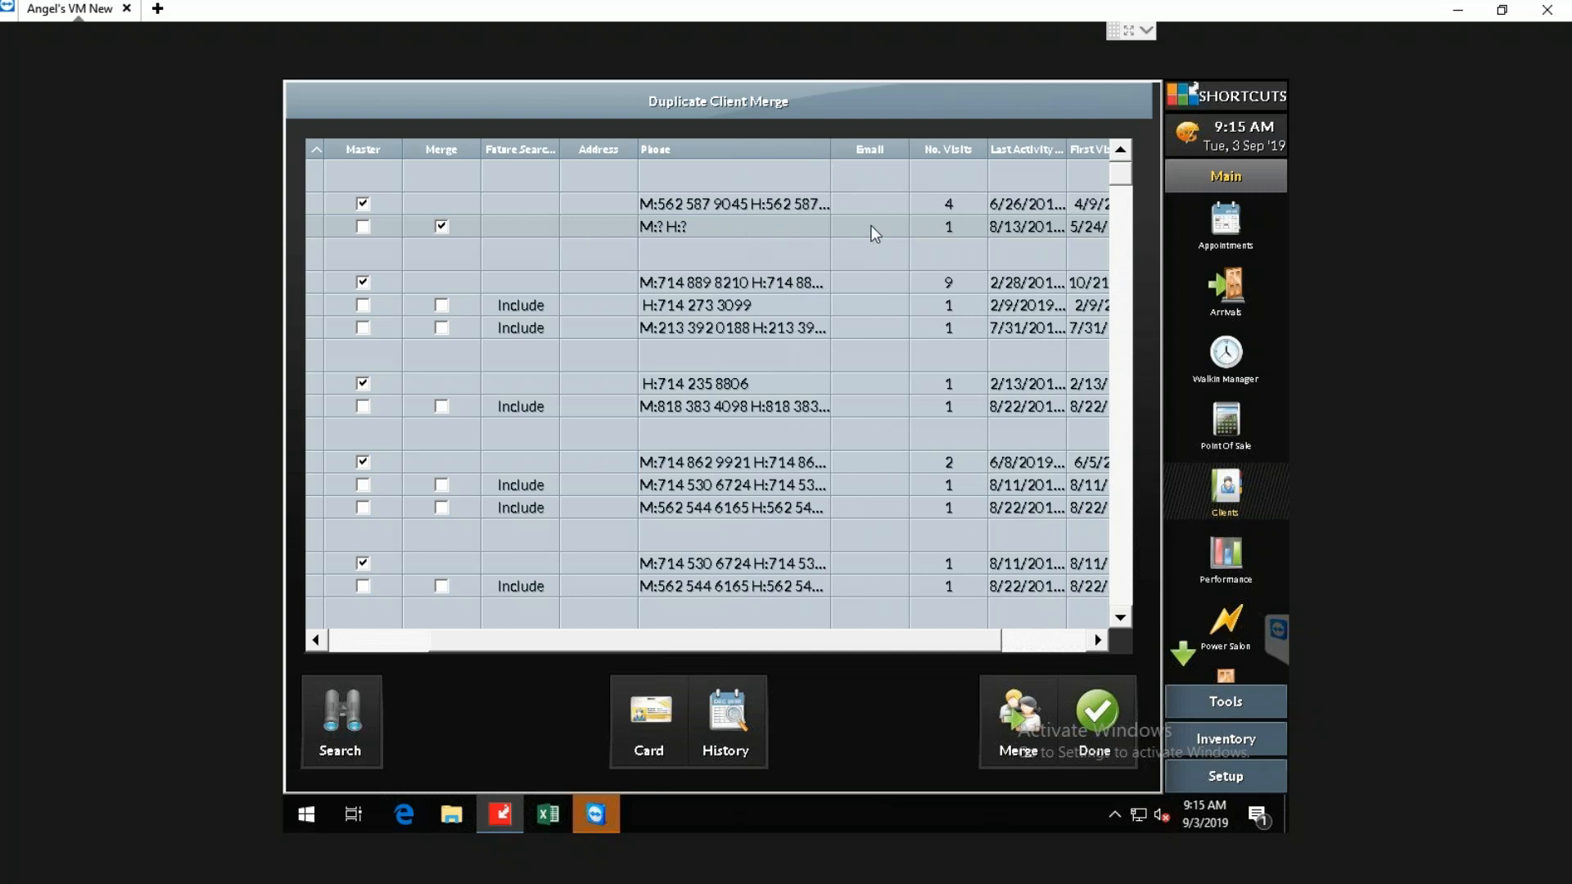
left_click_drag(921, 647, 686, 642)
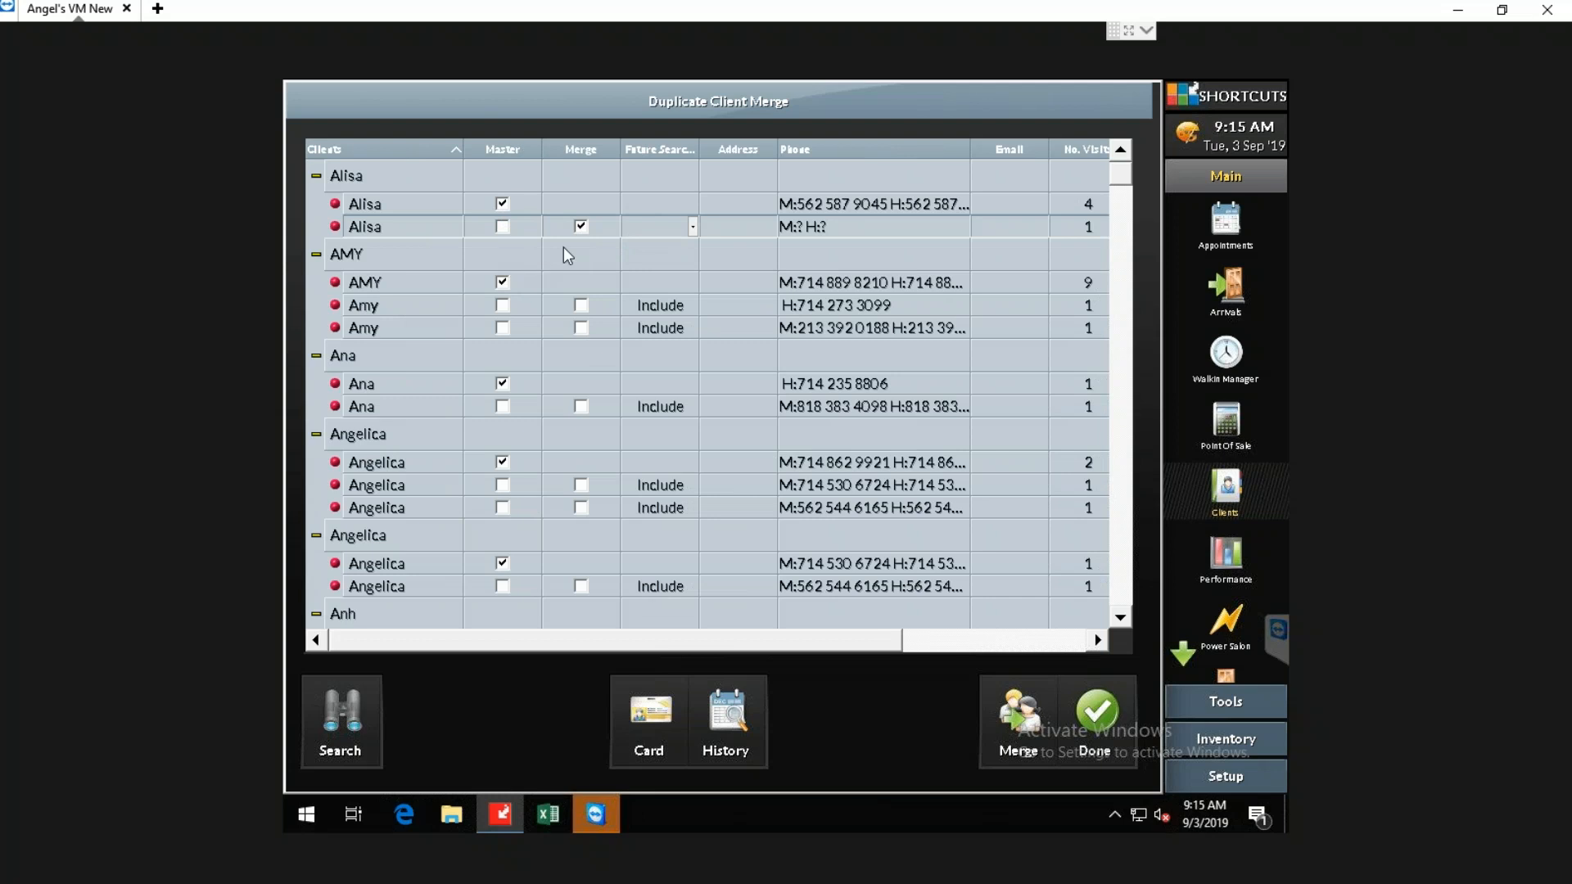
mouse_move(794, 646)
left_mouse_down()
mouse_move(819, 646)
mouse_move(779, 637)
left_mouse_up()
Step: Compare the records in a large same-name group further down and widen the Phone column to show more of each number
left_click_drag(1132, 183, 1119, 435)
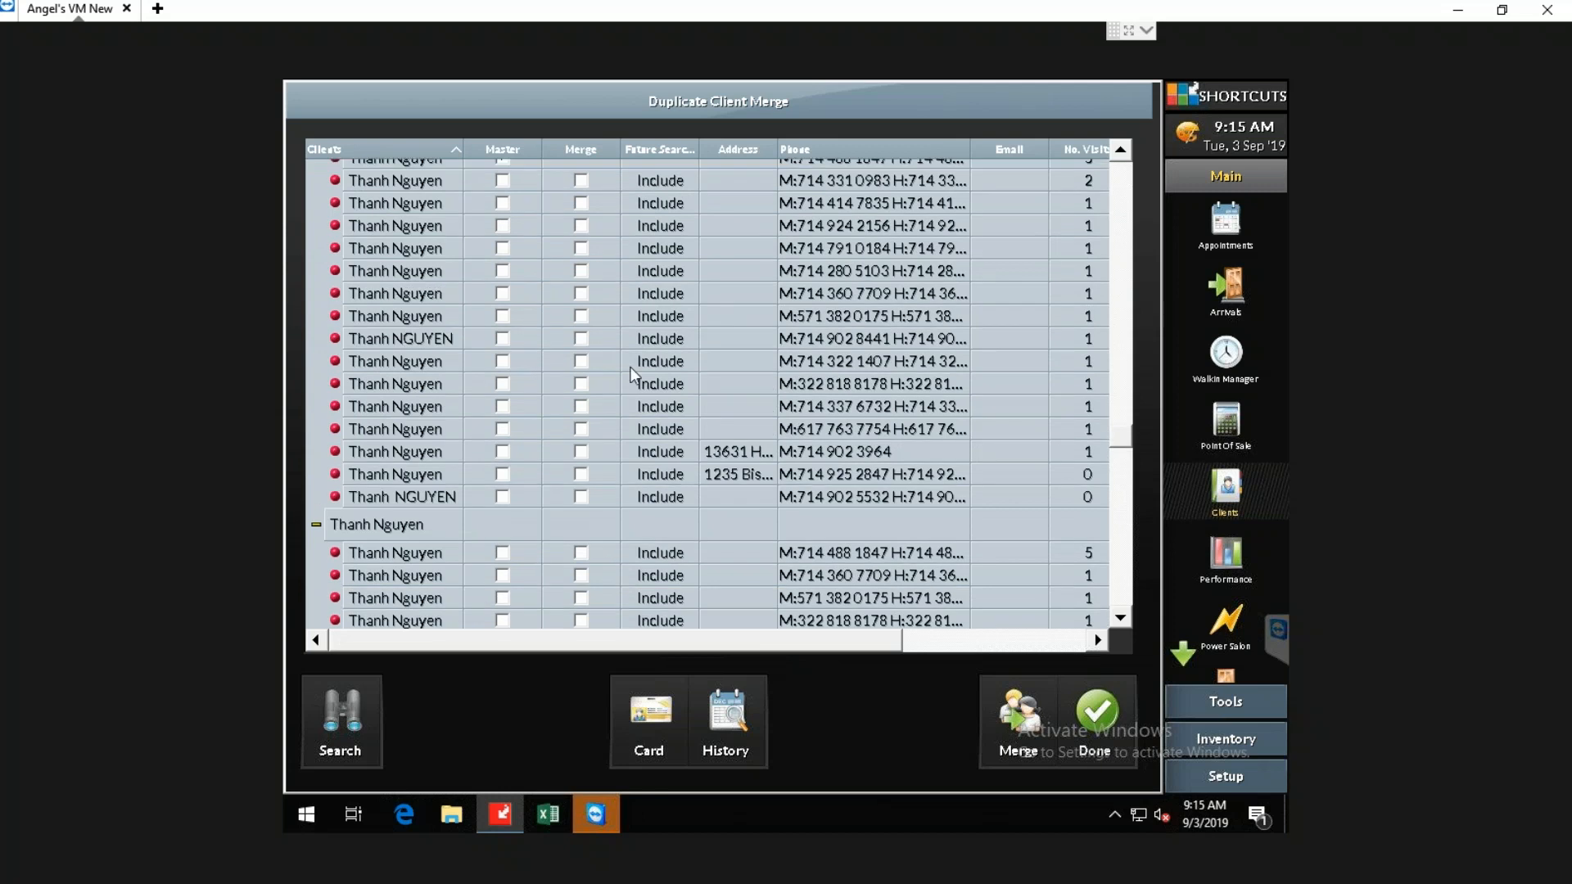
left_click(425, 278)
scroll(439, 315, "up", 2)
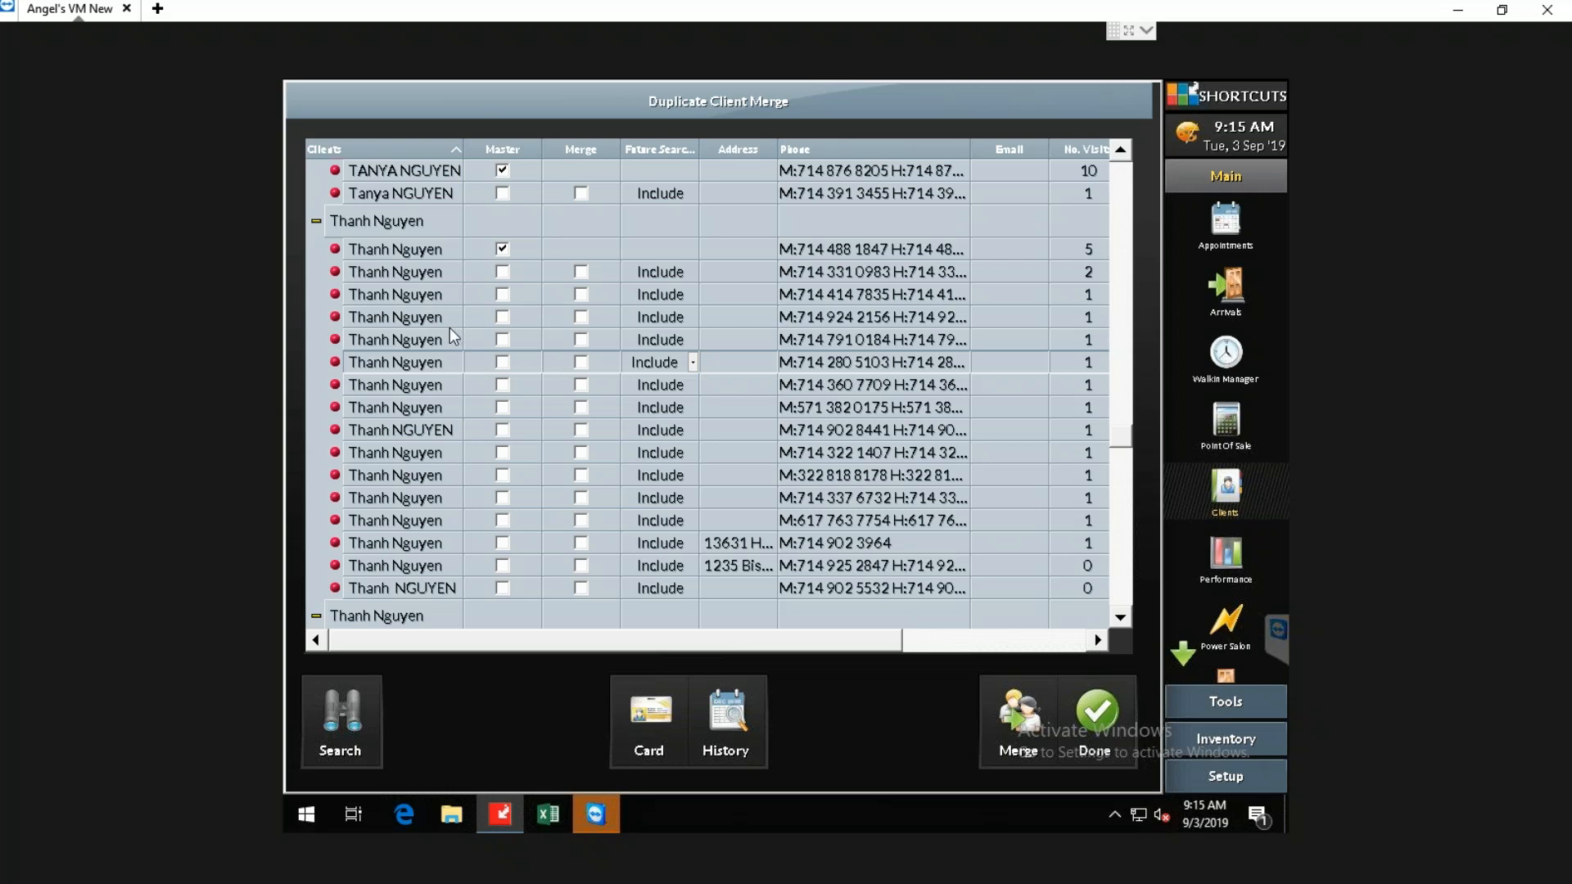
left_click(385, 252)
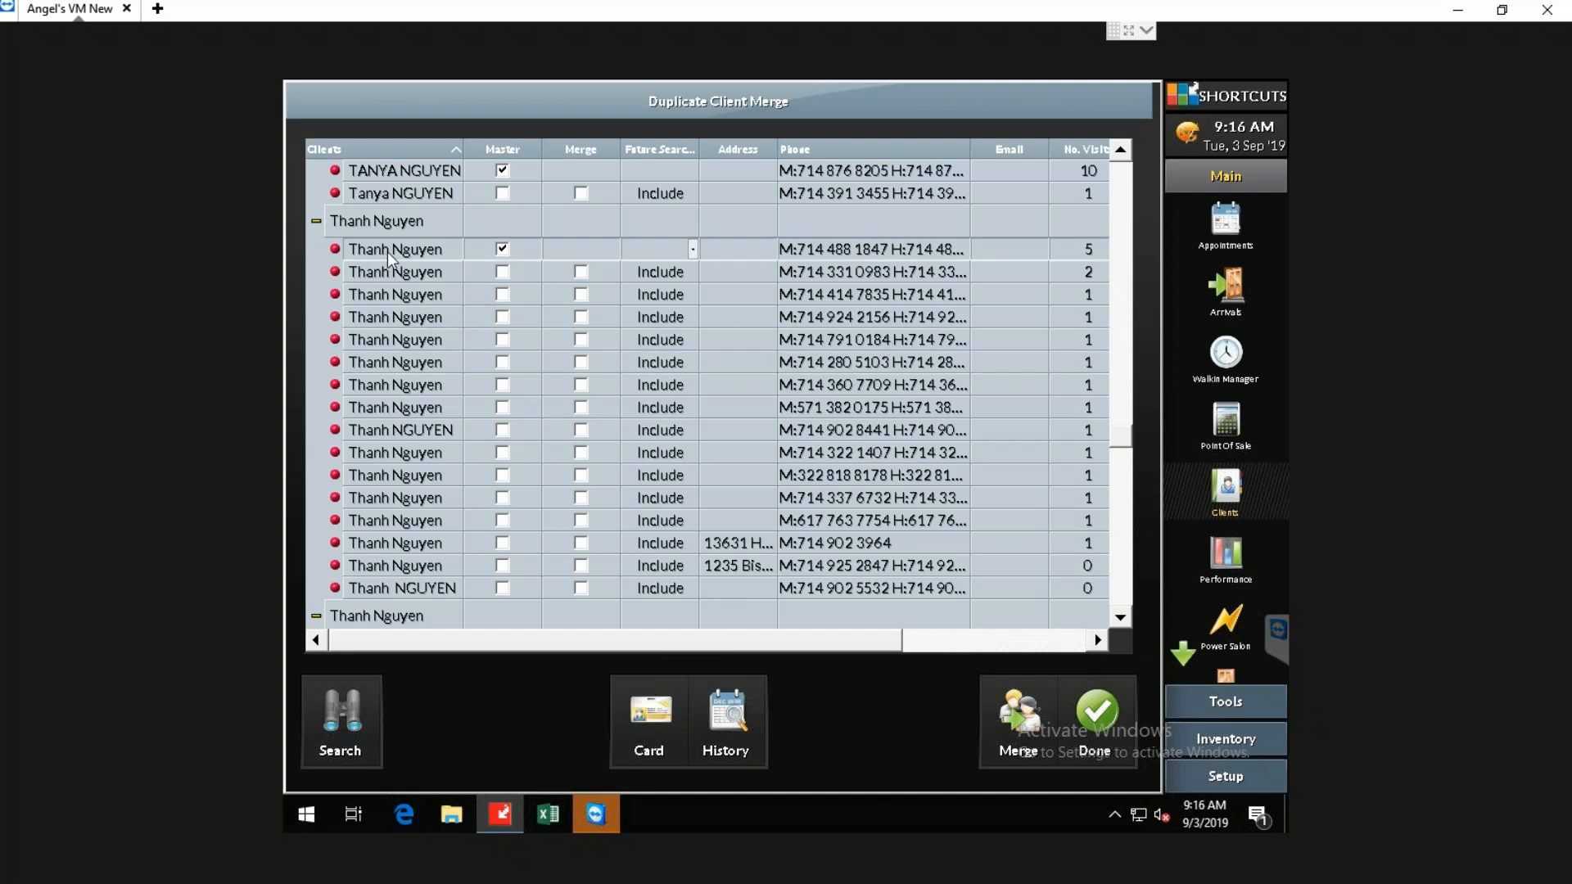
left_click(907, 268)
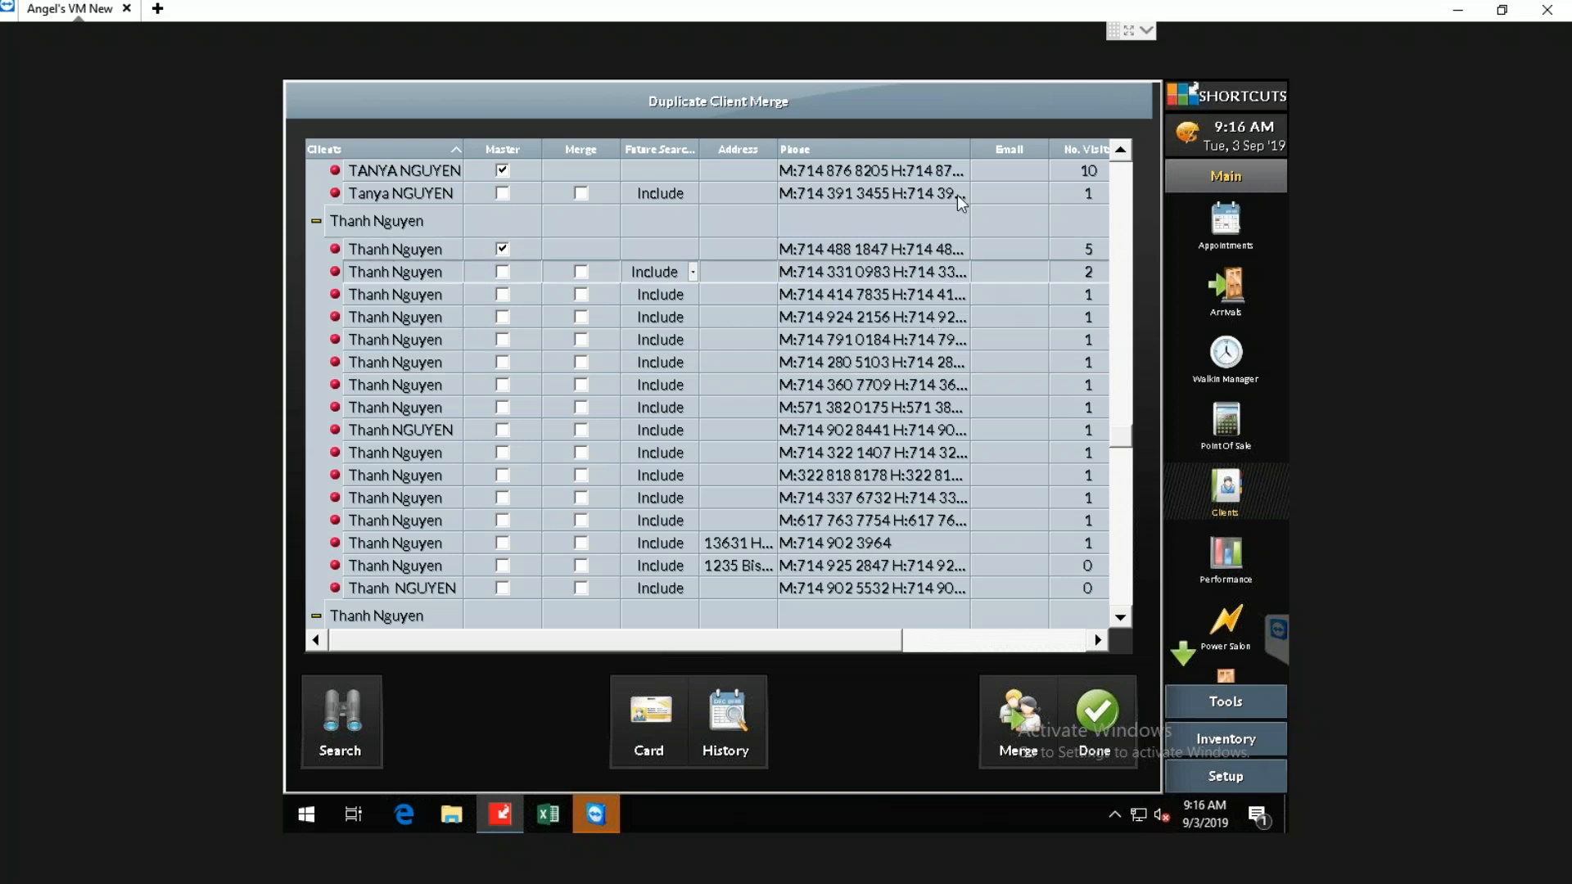
left_click_drag(974, 149, 1050, 144)
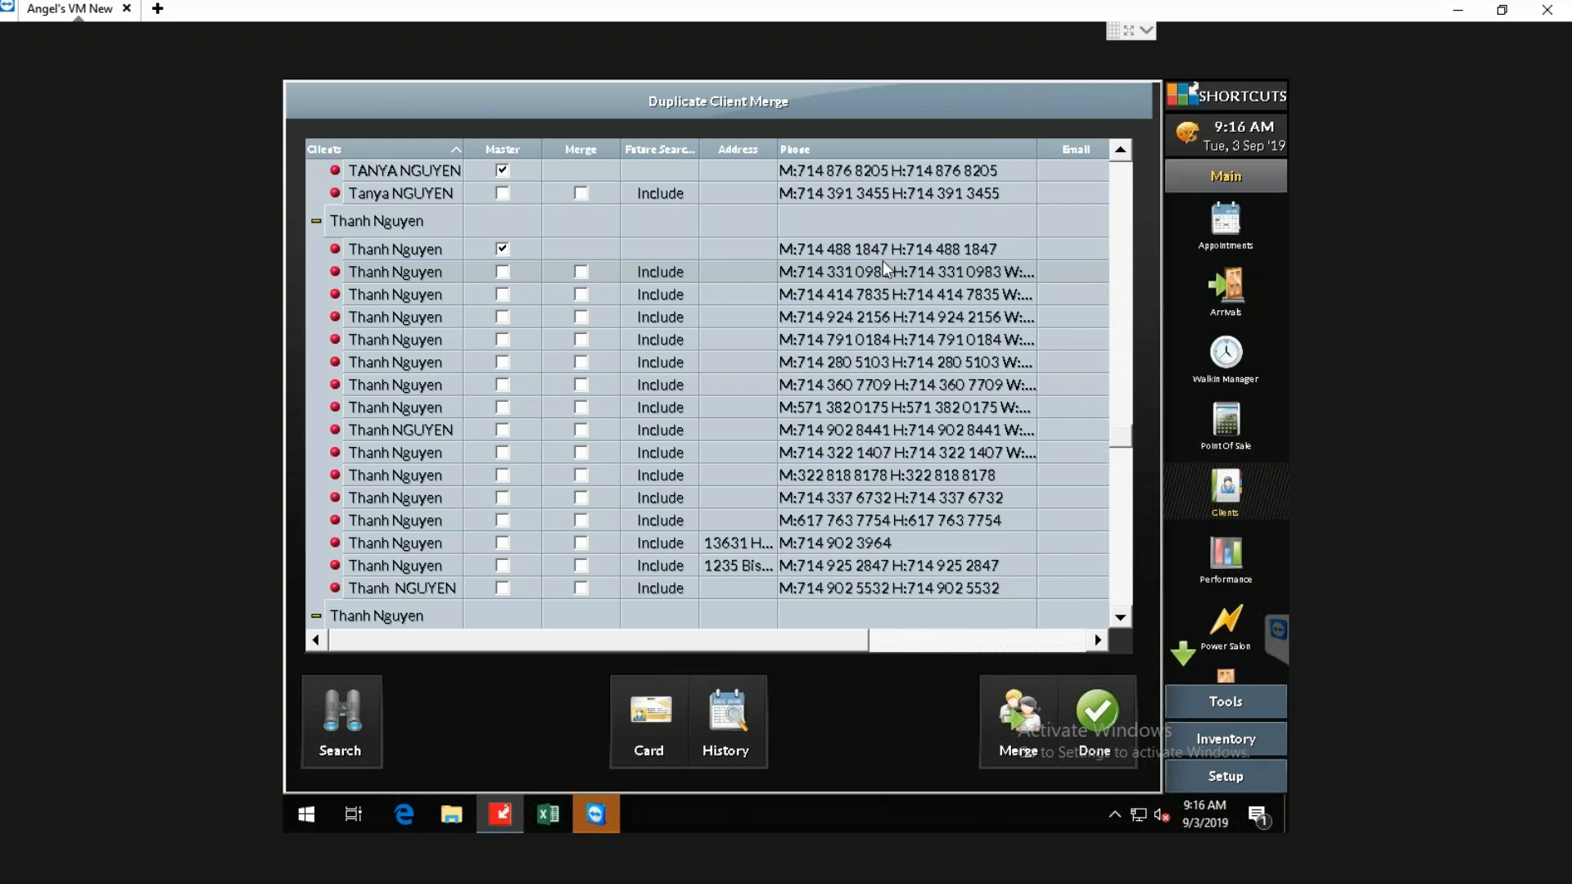
Step: Examine the phone numbers in the surrounding duplicate groups and in those towards the end of the list
scroll(867, 476, "up", 3)
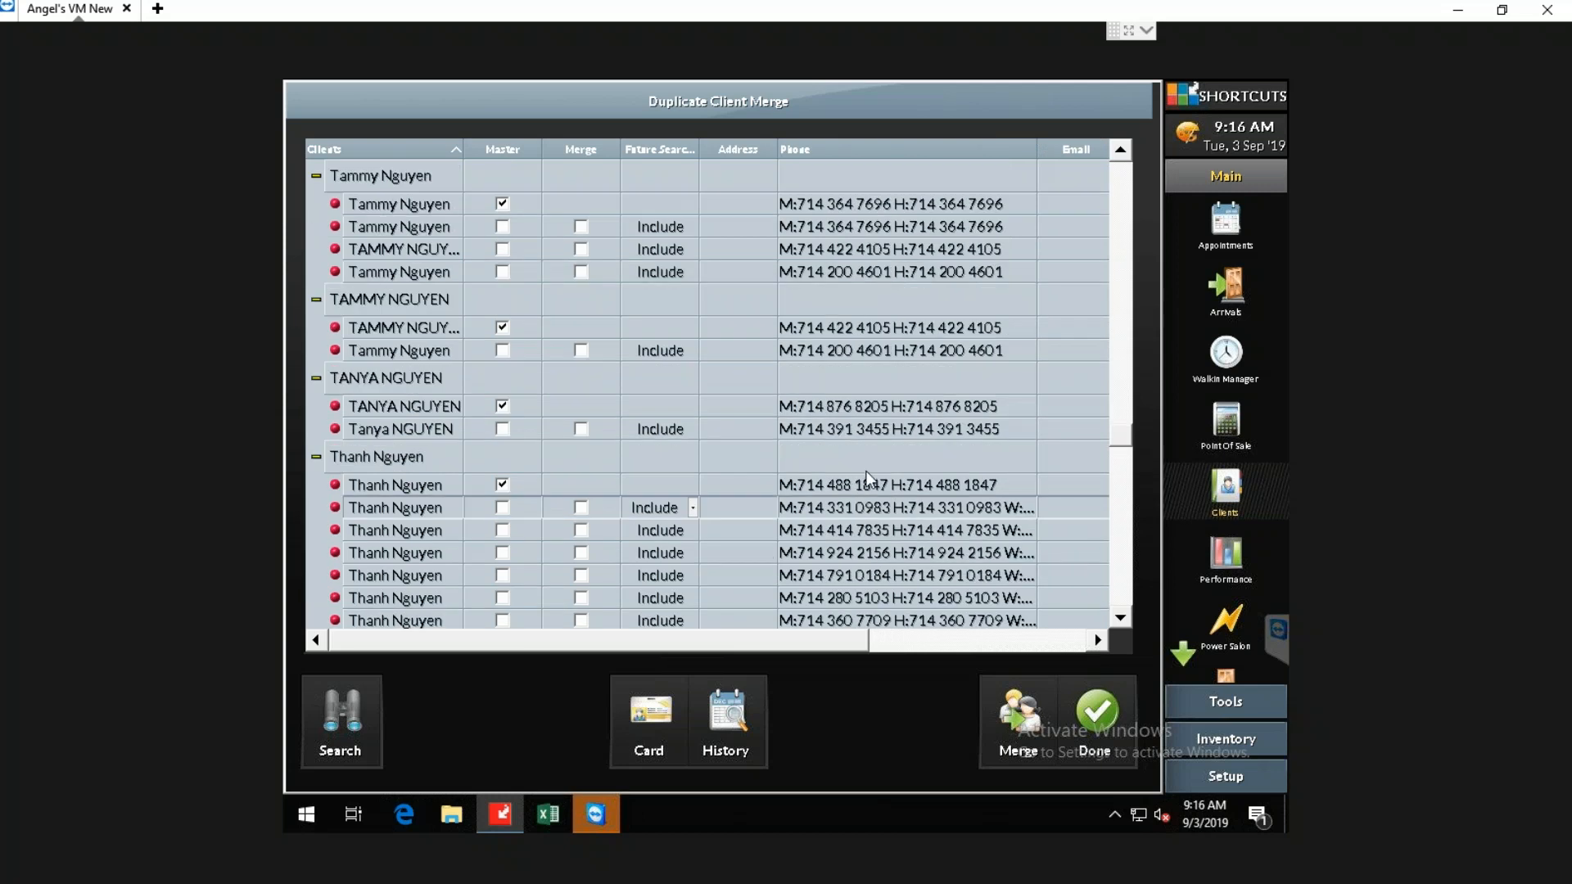
scroll(867, 476, "up", 1)
left_click(900, 397)
scroll(863, 435, "up", 5)
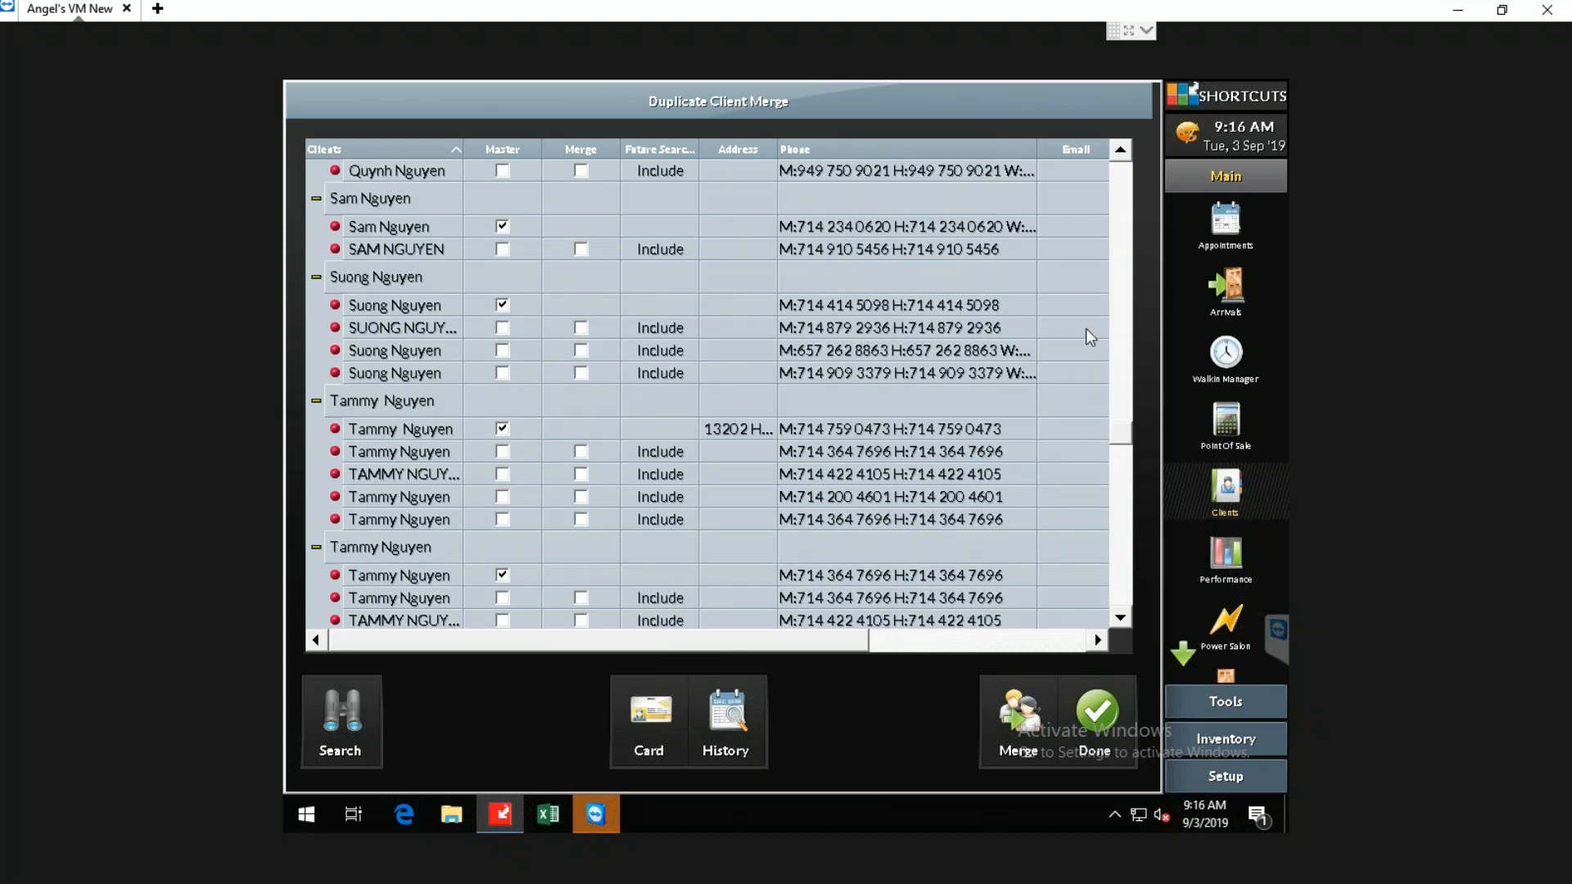
left_click_drag(1119, 397, 1123, 546)
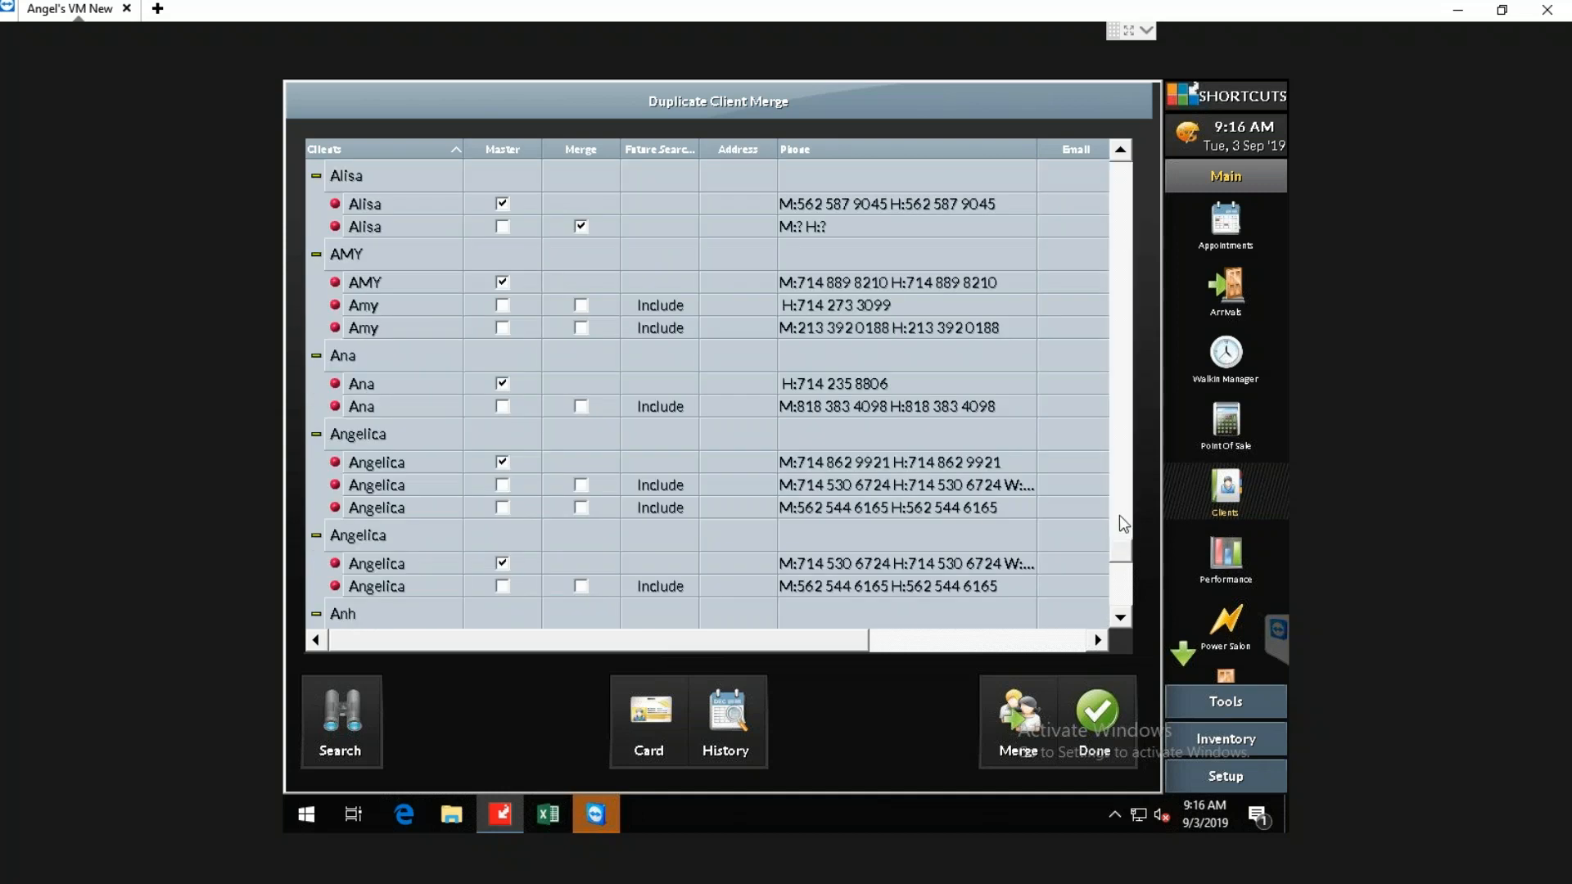
mouse_move(1118, 557)
left_mouse_down()
mouse_move(1117, 533)
mouse_move(1123, 565)
mouse_move(1121, 552)
left_mouse_up()
left_click(1125, 513)
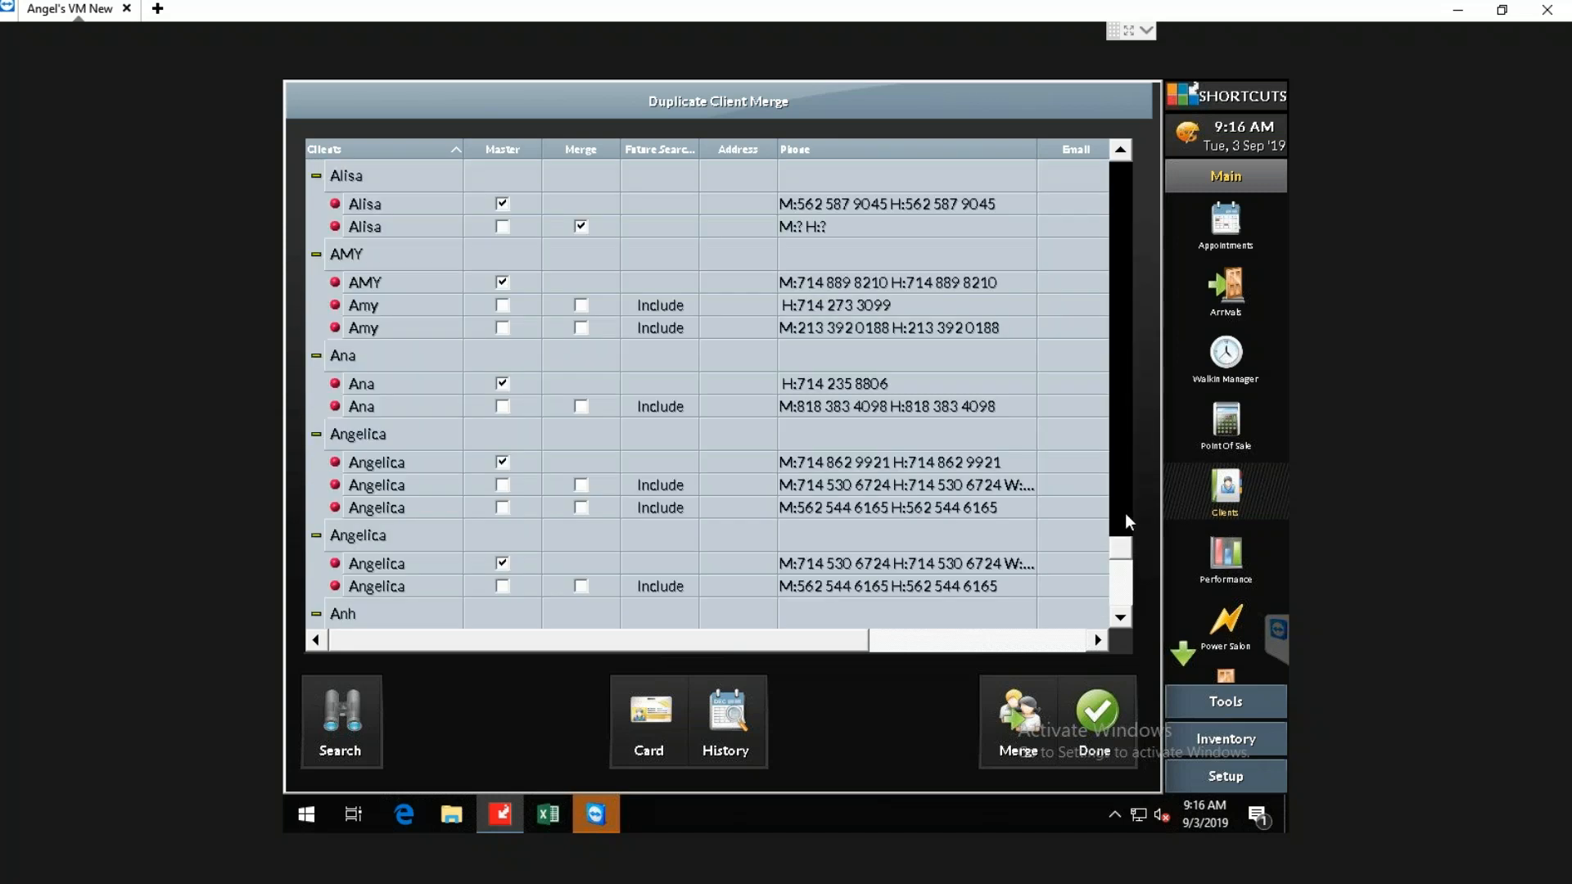
left_click(1120, 585)
left_click(1120, 584)
left_click(1121, 584)
left_click(1121, 586)
left_click(1121, 586)
left_click(1121, 586)
left_click(1121, 594)
left_click(1124, 600)
left_click(1124, 597)
left_click(1125, 593)
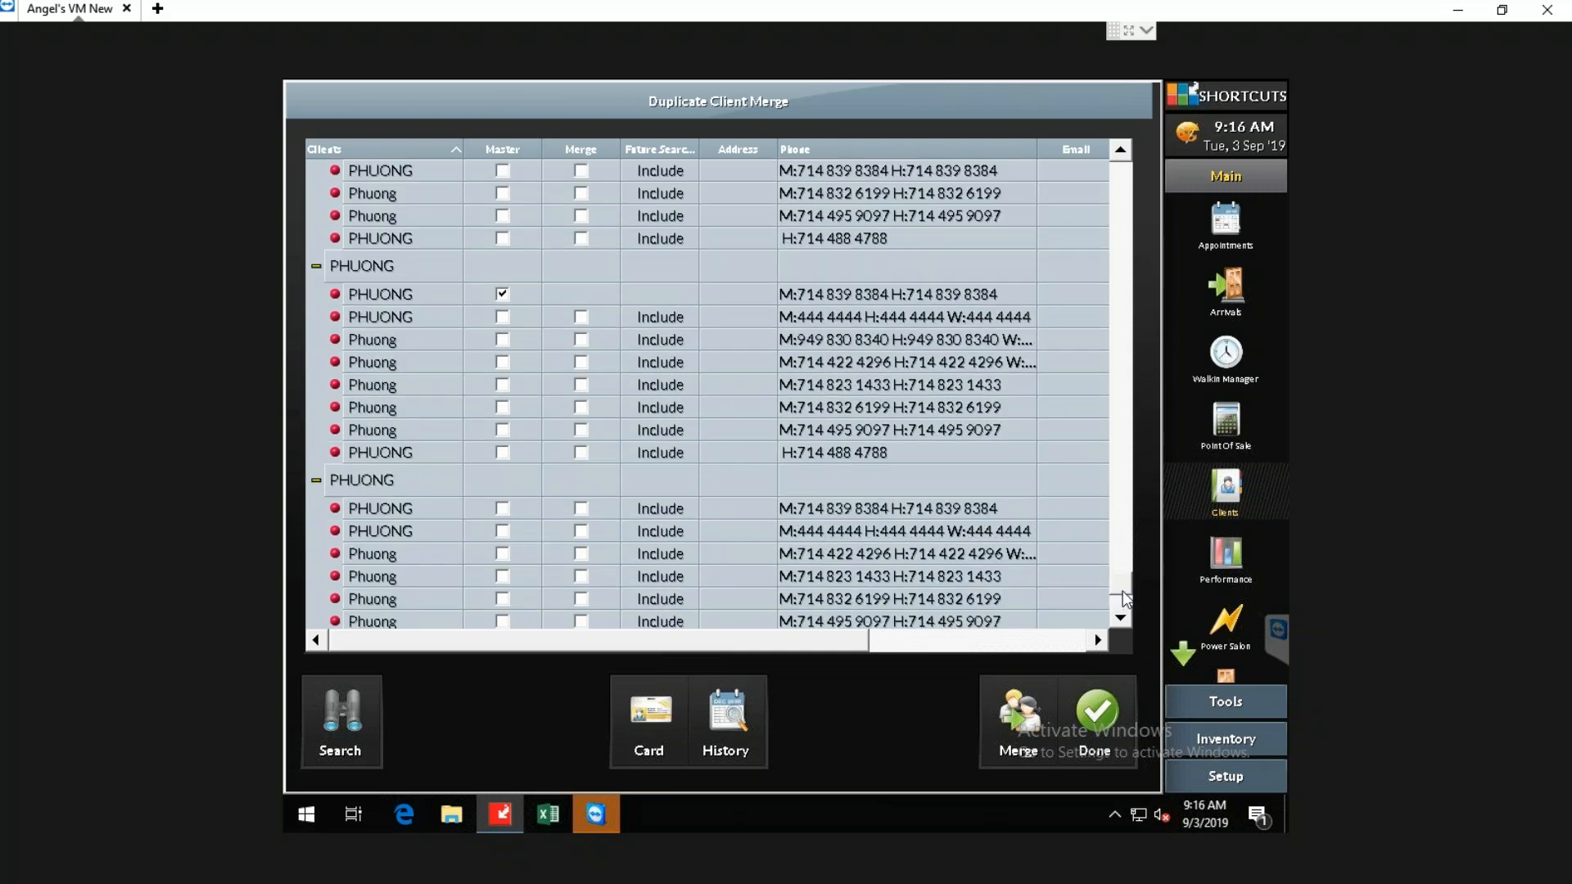
left_click_drag(1123, 582, 1114, 498)
left_click(1127, 602)
left_click(1128, 599)
left_click(1128, 598)
left_click(1125, 597)
left_click(1125, 605)
left_click(1125, 604)
left_click(1125, 605)
left_click(1125, 604)
left_click(1125, 604)
left_click(1125, 604)
left_click(1125, 604)
left_click(1125, 604)
left_click(1125, 604)
left_click(1125, 602)
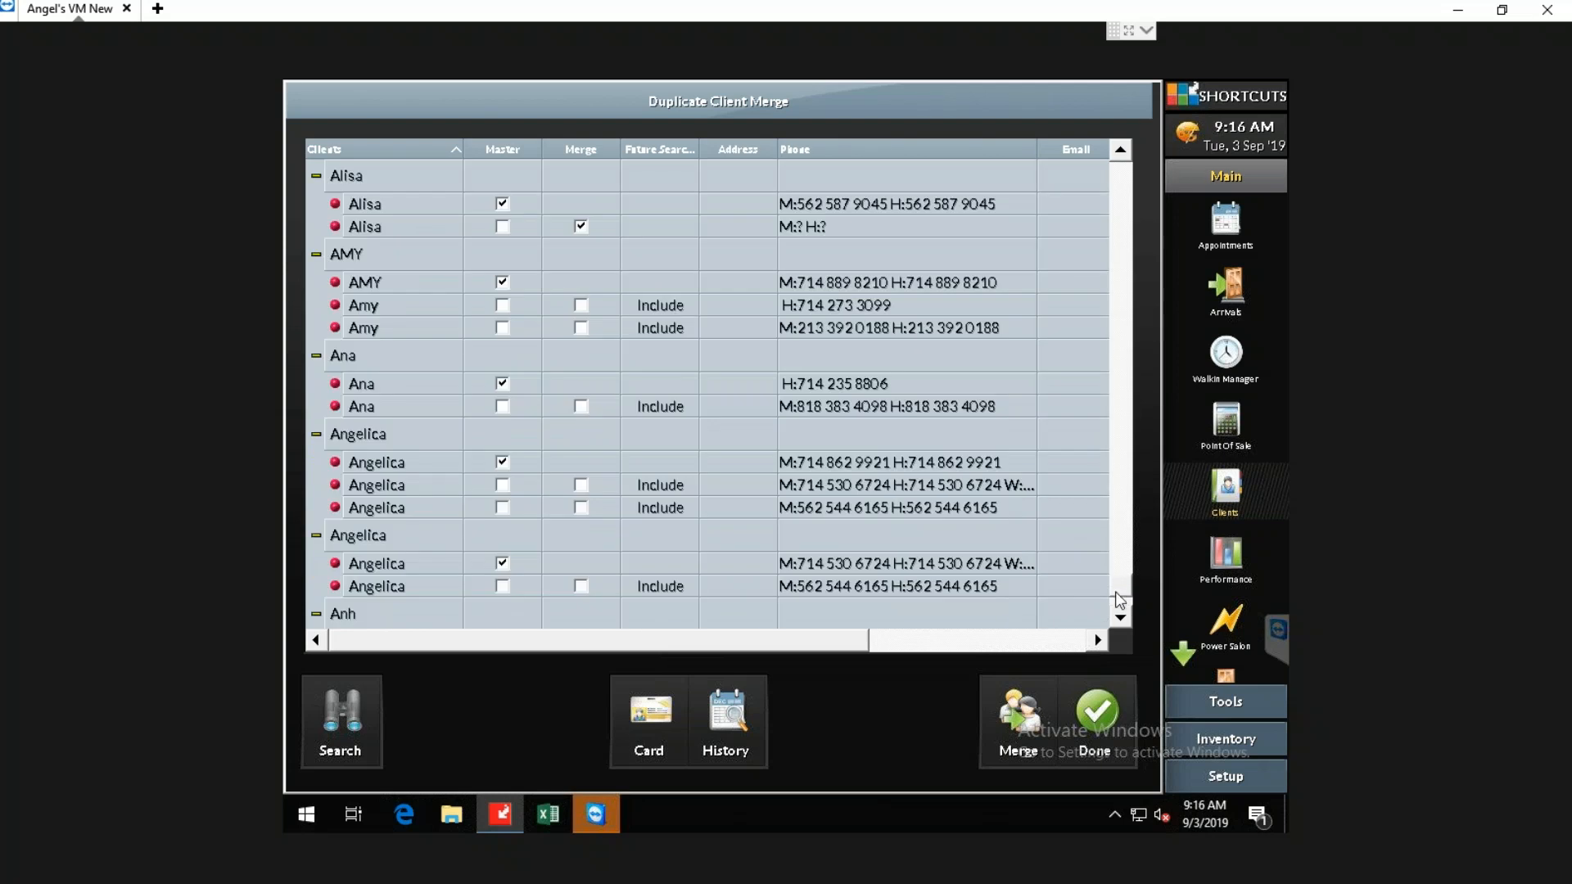
left_click(1124, 617)
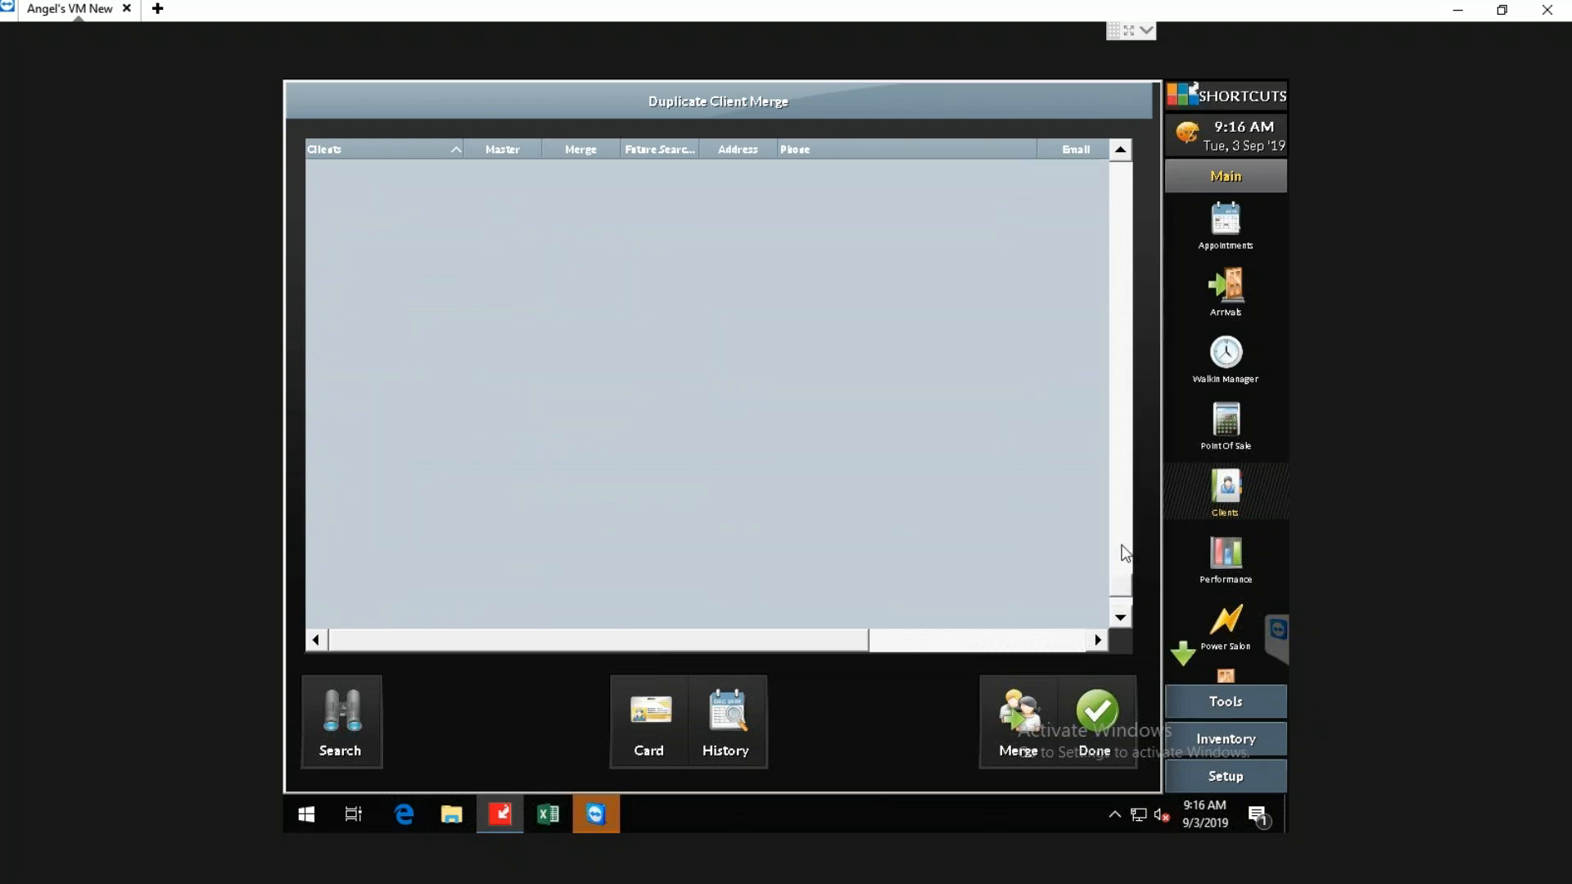
Step: Compare the phone numbers of the two records in a two-client group midway through the list
left_click(1121, 154)
scroll(894, 534, "down", 1)
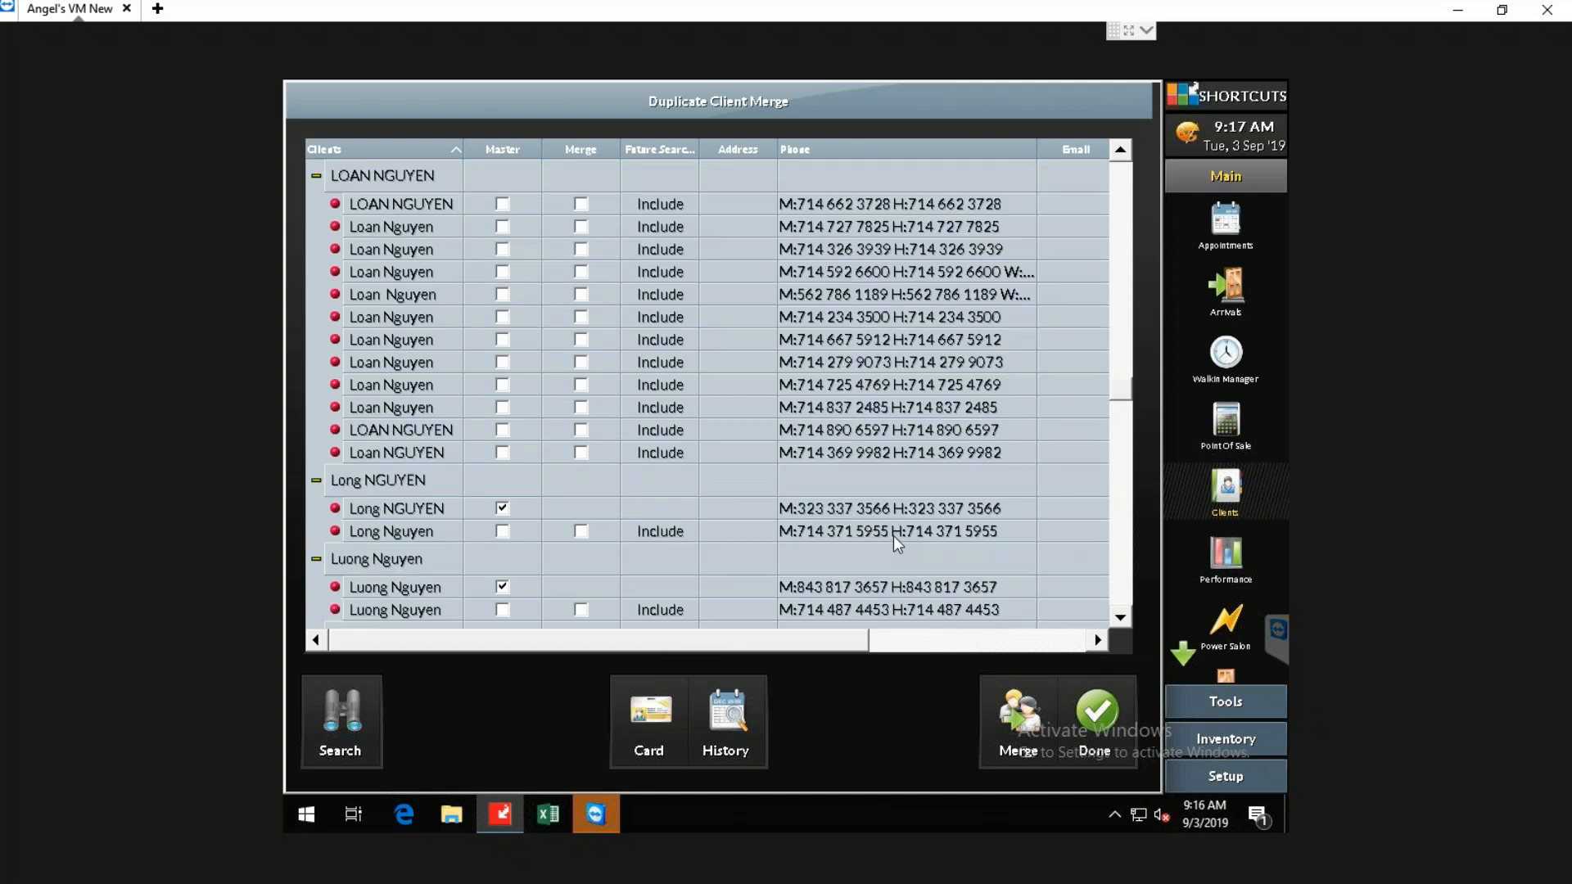
left_click(417, 510)
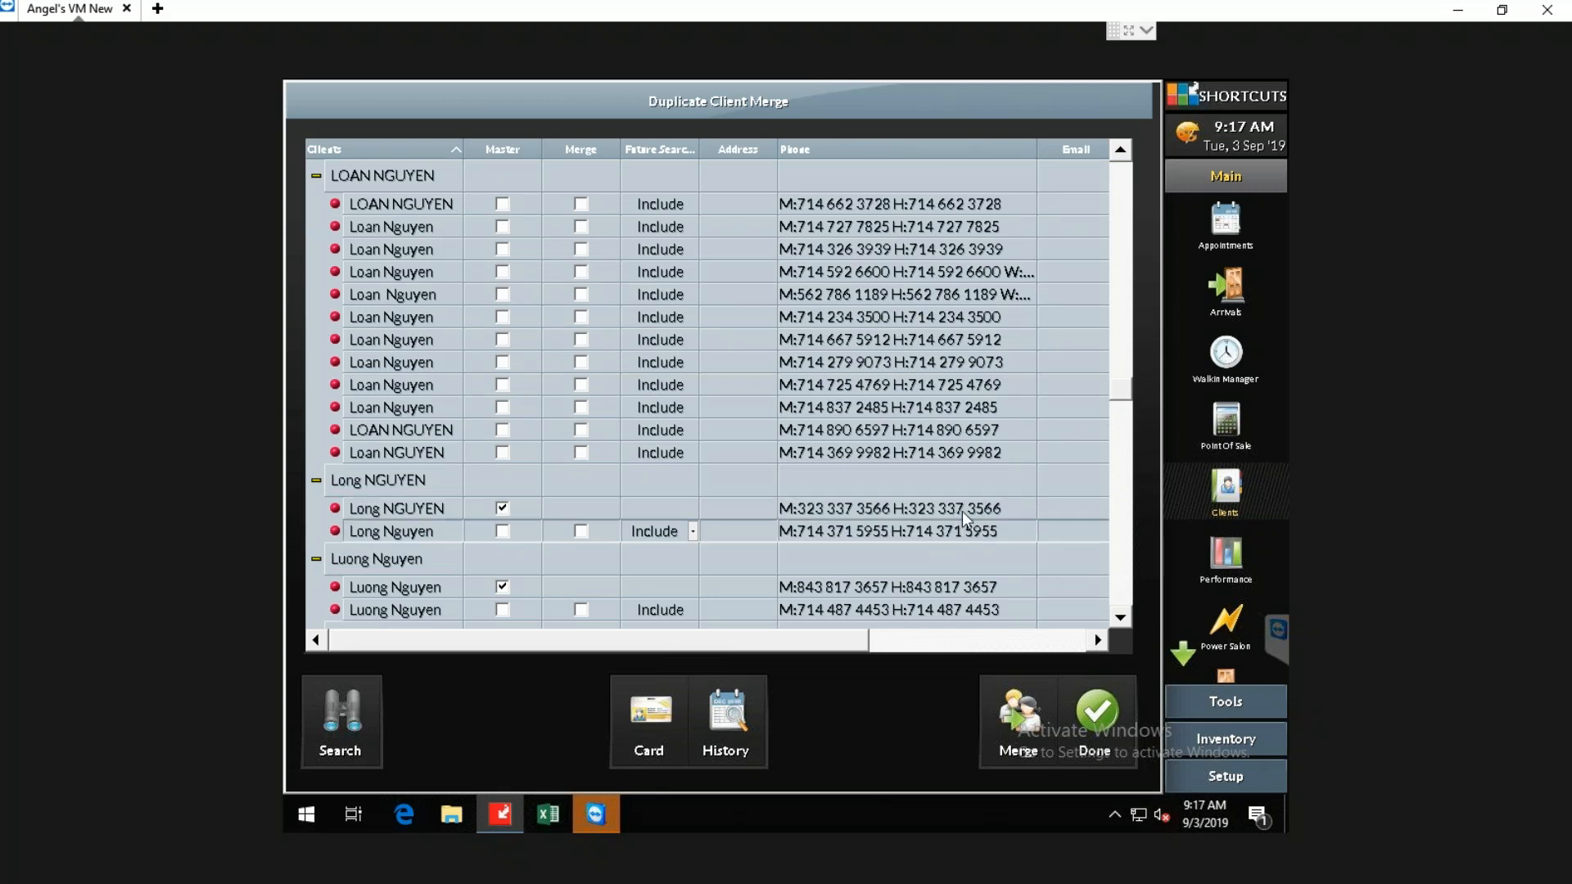
Step: Mark the second record of the two-client group that lists an email address on only one record for merging into its master
left_click(970, 536)
scroll(983, 569, "down", 1)
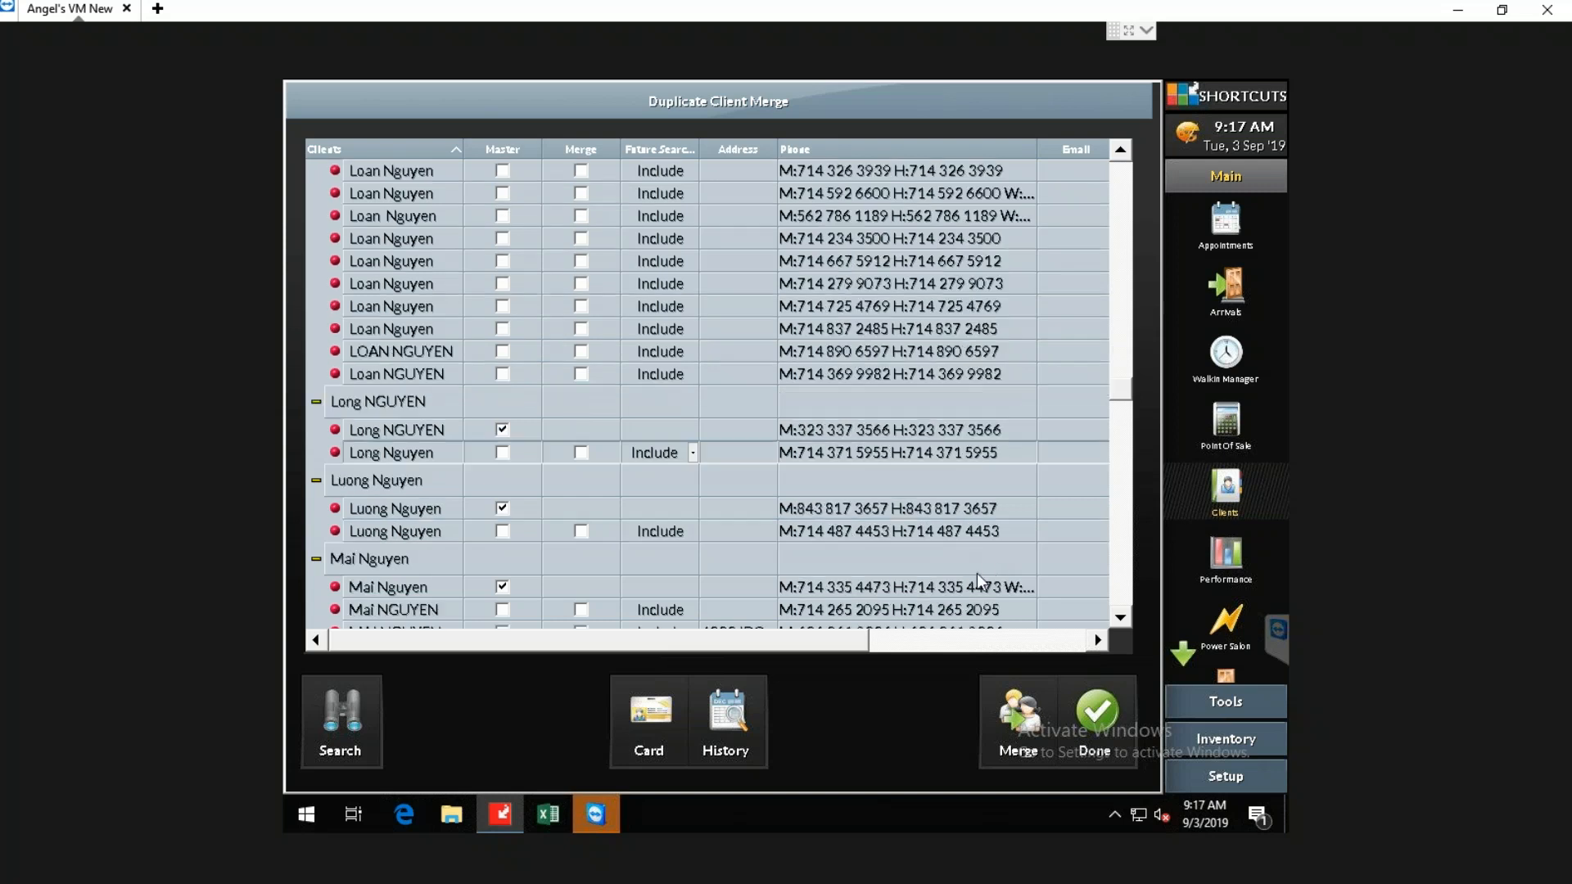
scroll(973, 569, "down", 7)
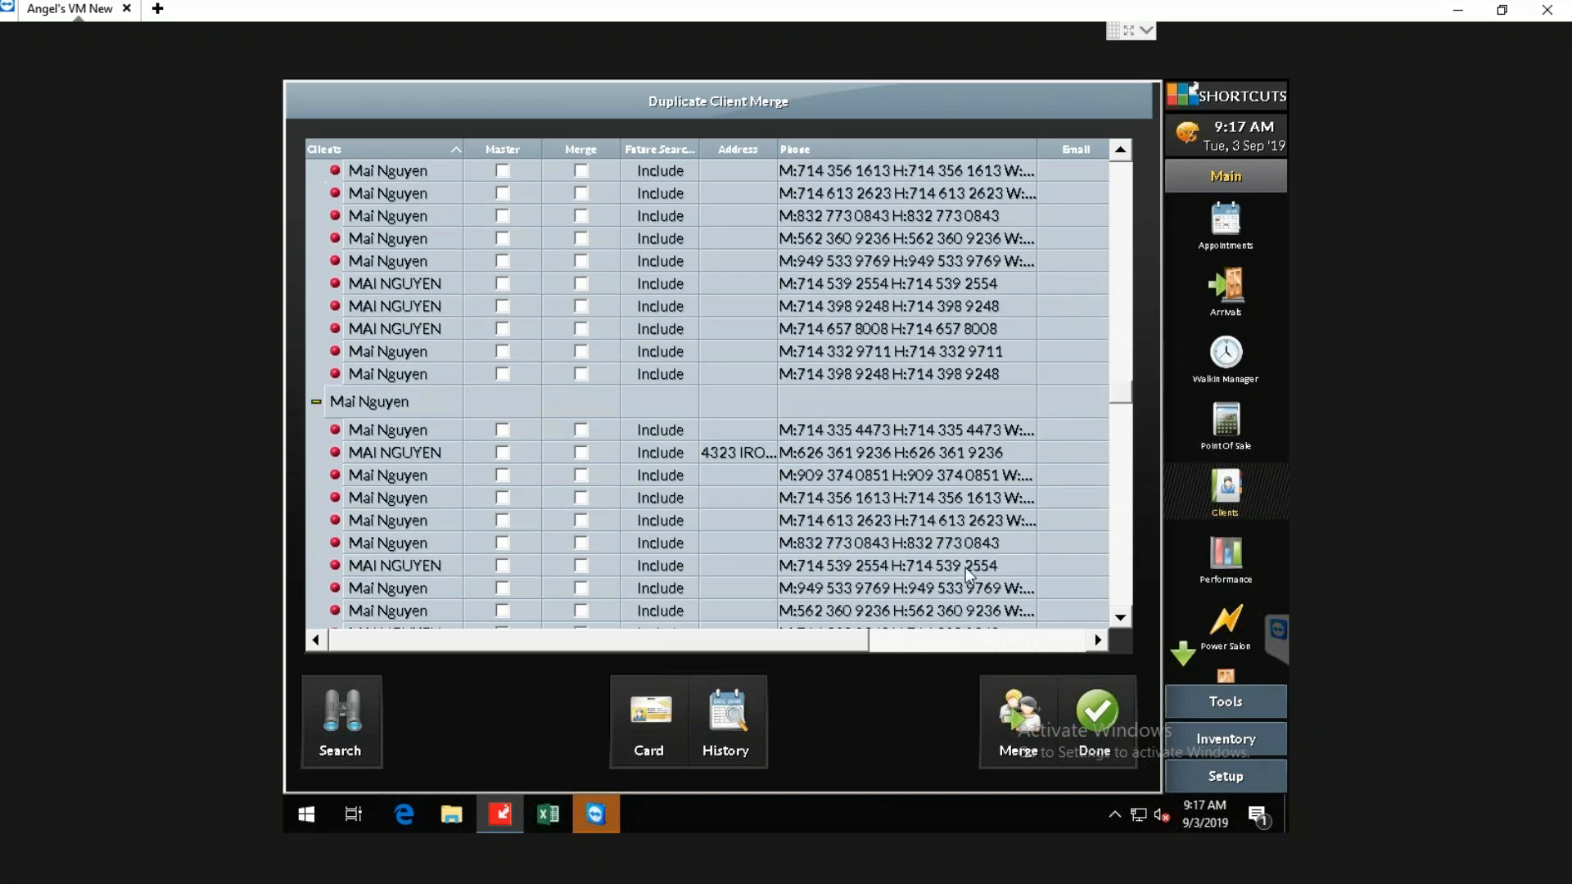
scroll(966, 573, "down", 6)
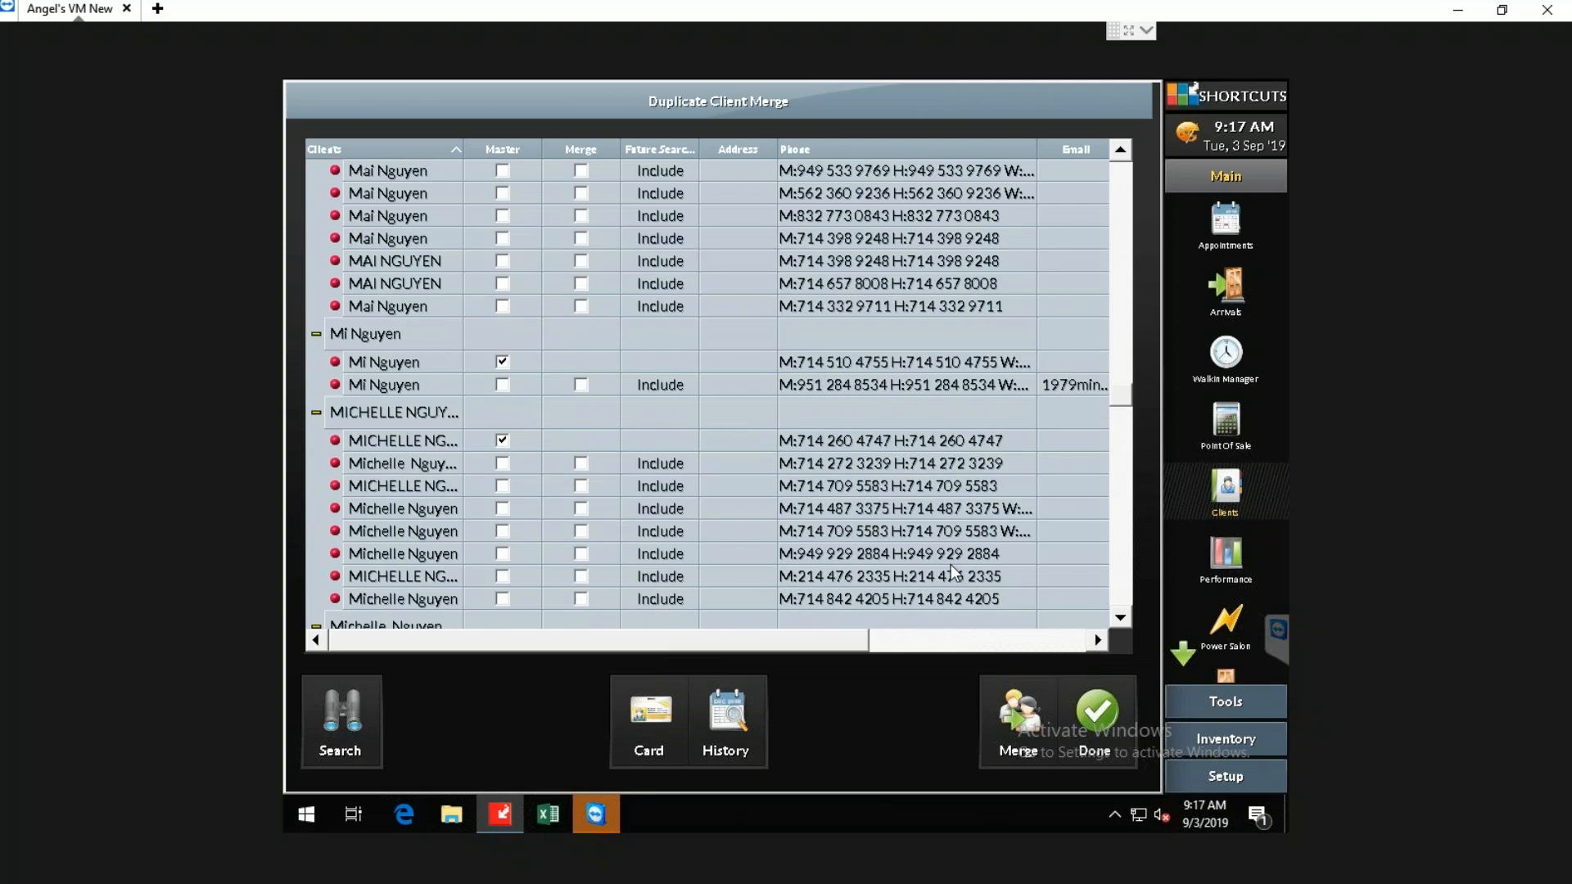
scroll(731, 524, "up", 1)
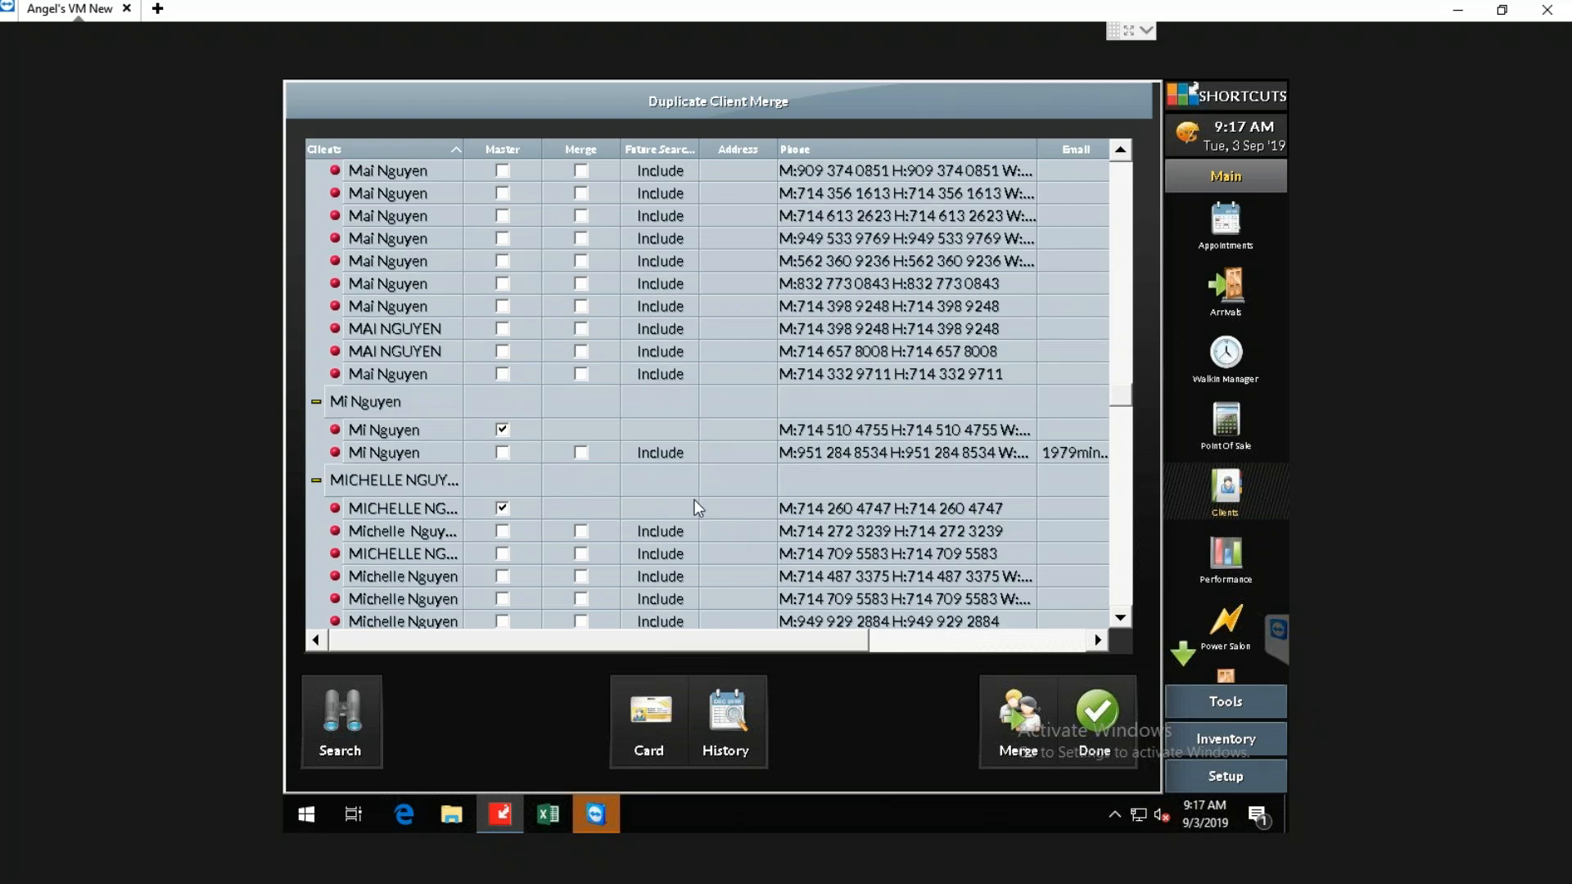
left_click(581, 453)
Step: Compare the phone numbers of that group's two records and widen the Email column to show more of the address
left_click_drag(832, 643, 923, 638)
left_click(814, 449)
left_click(814, 429)
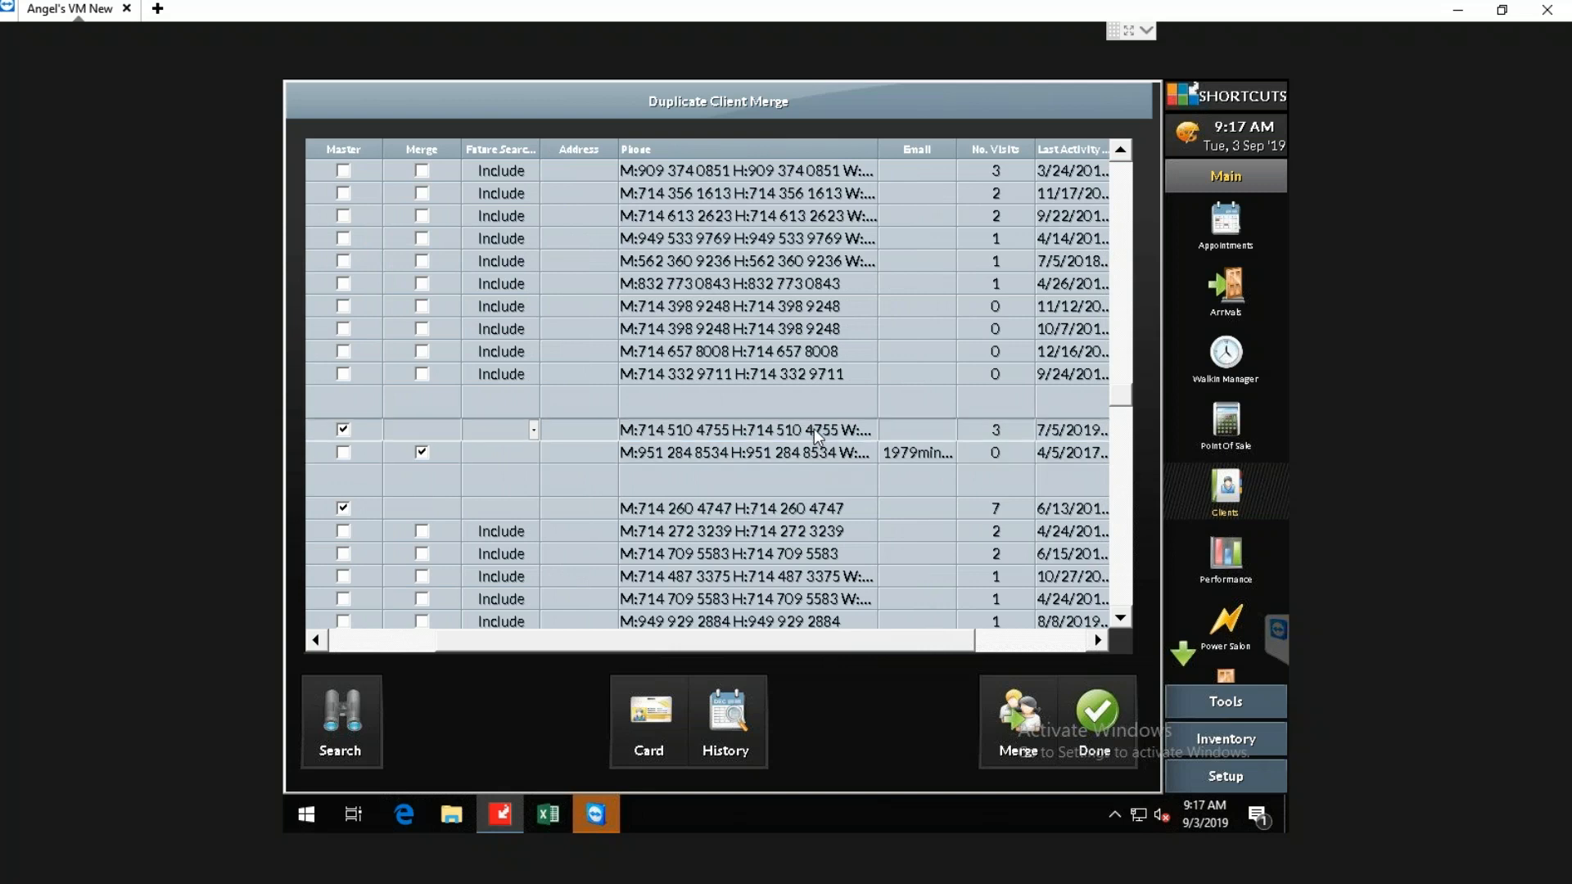
left_click_drag(957, 149, 1041, 149)
left_click(972, 452)
left_click_drag(1046, 149, 978, 153)
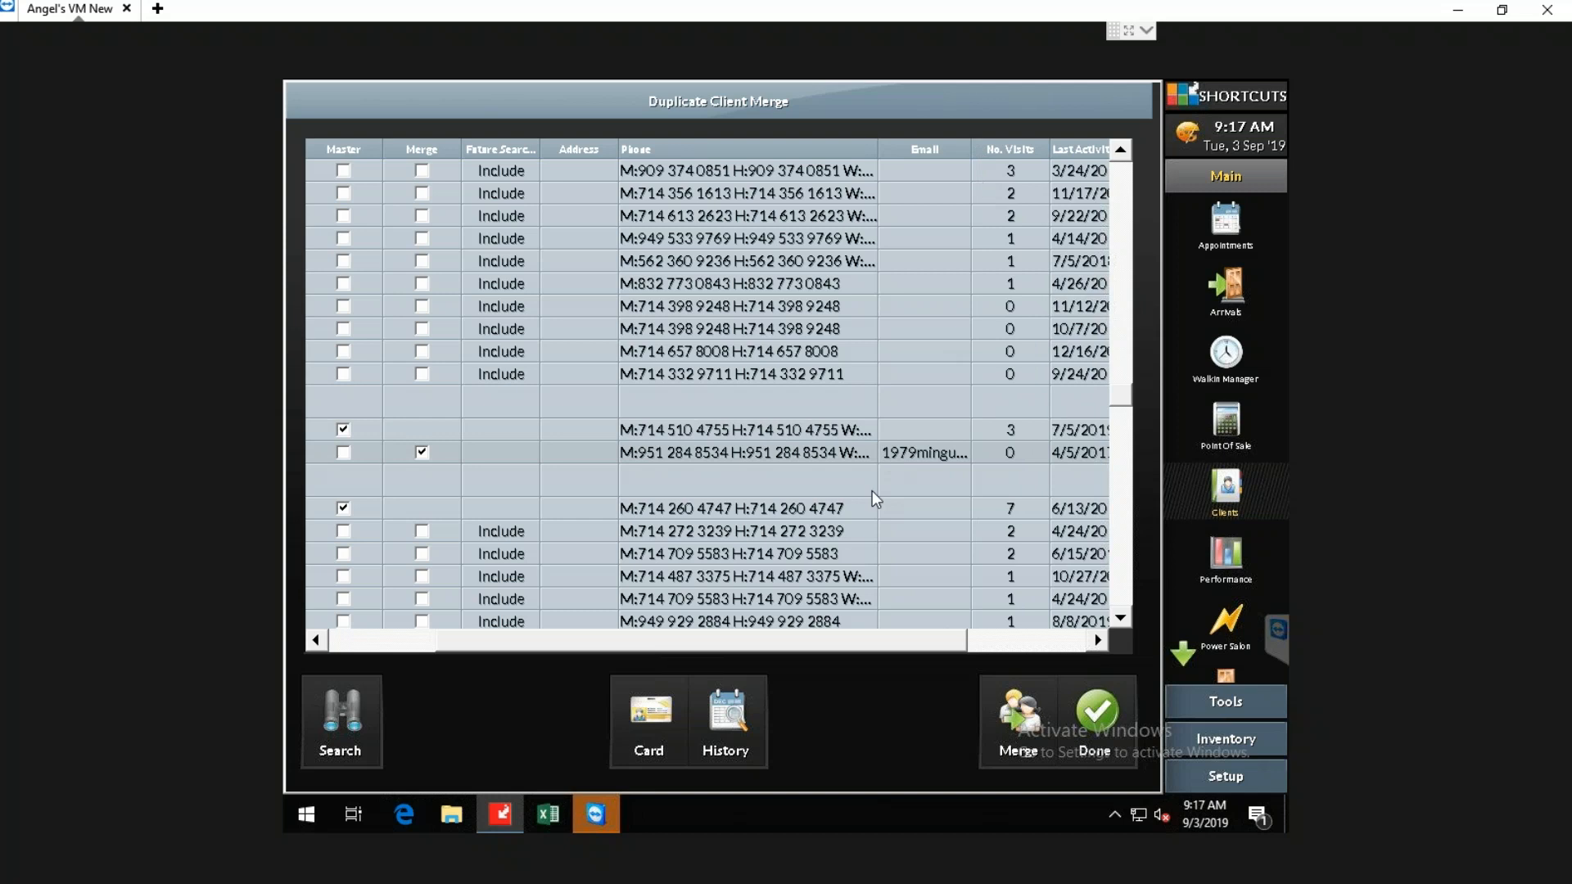
left_click(936, 454)
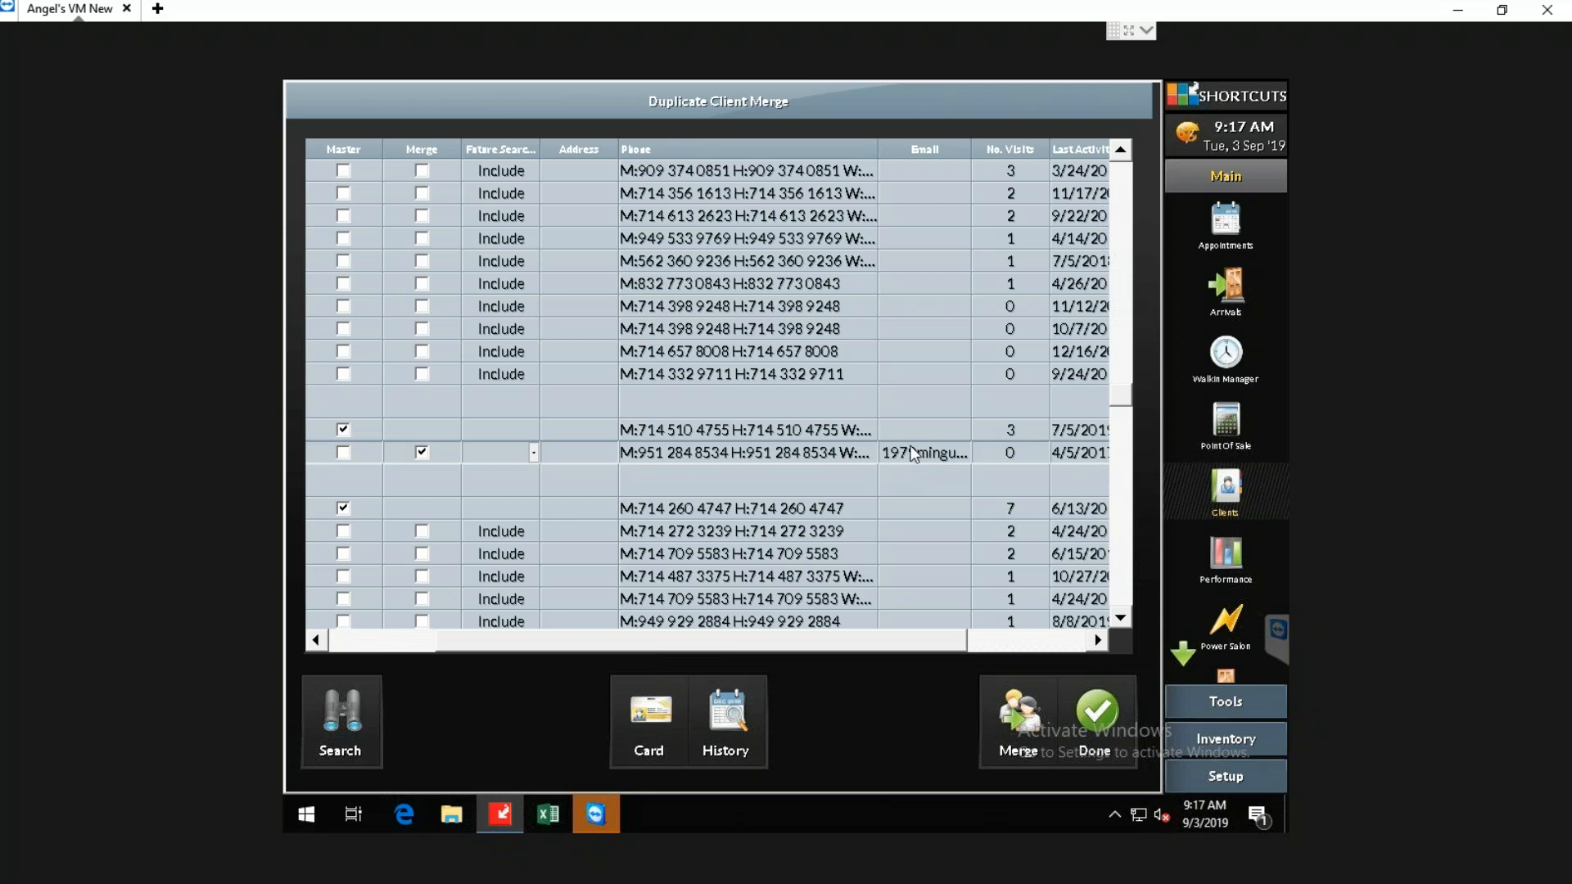
Step: View the options for copying the merge record's email and phone numbers to the master, leaving both uncopied
right_click(907, 458)
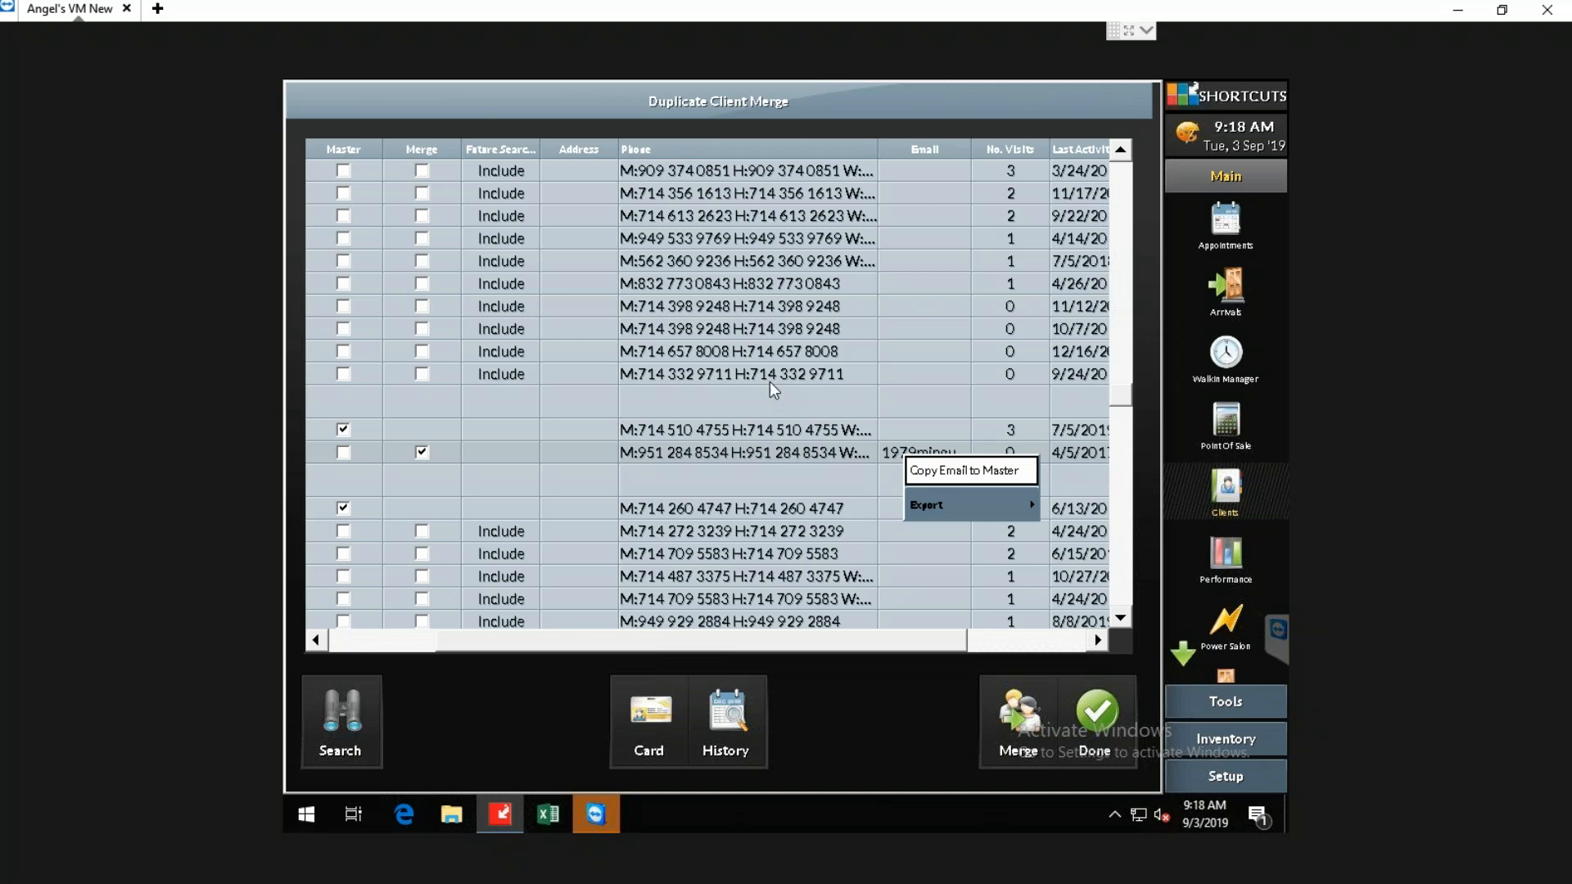
right_click(761, 451)
right_click(760, 450)
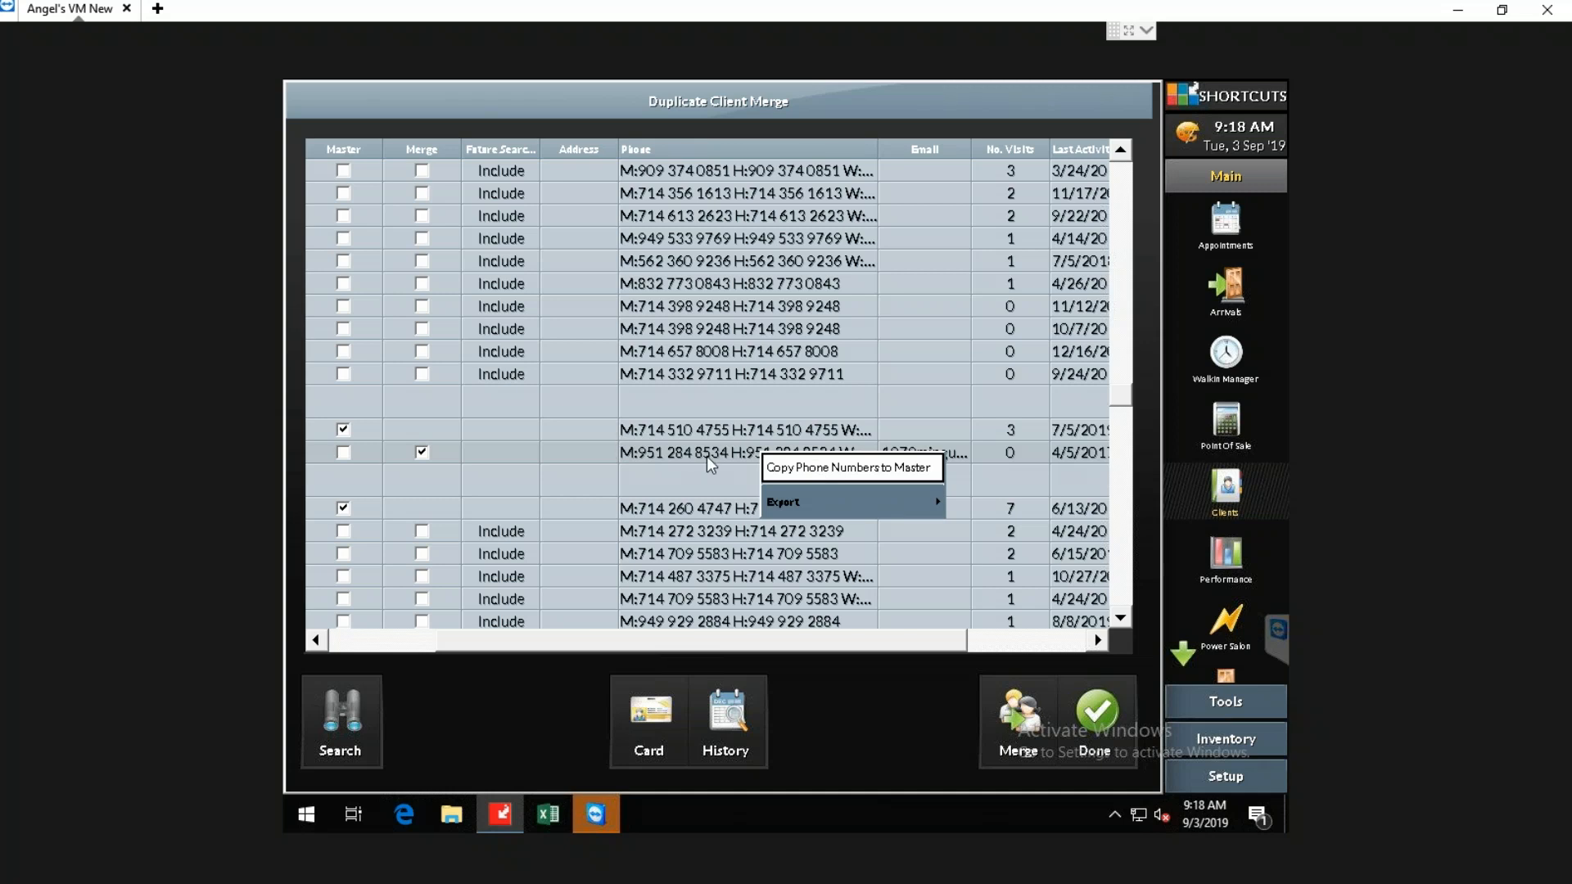
left_click(597, 450)
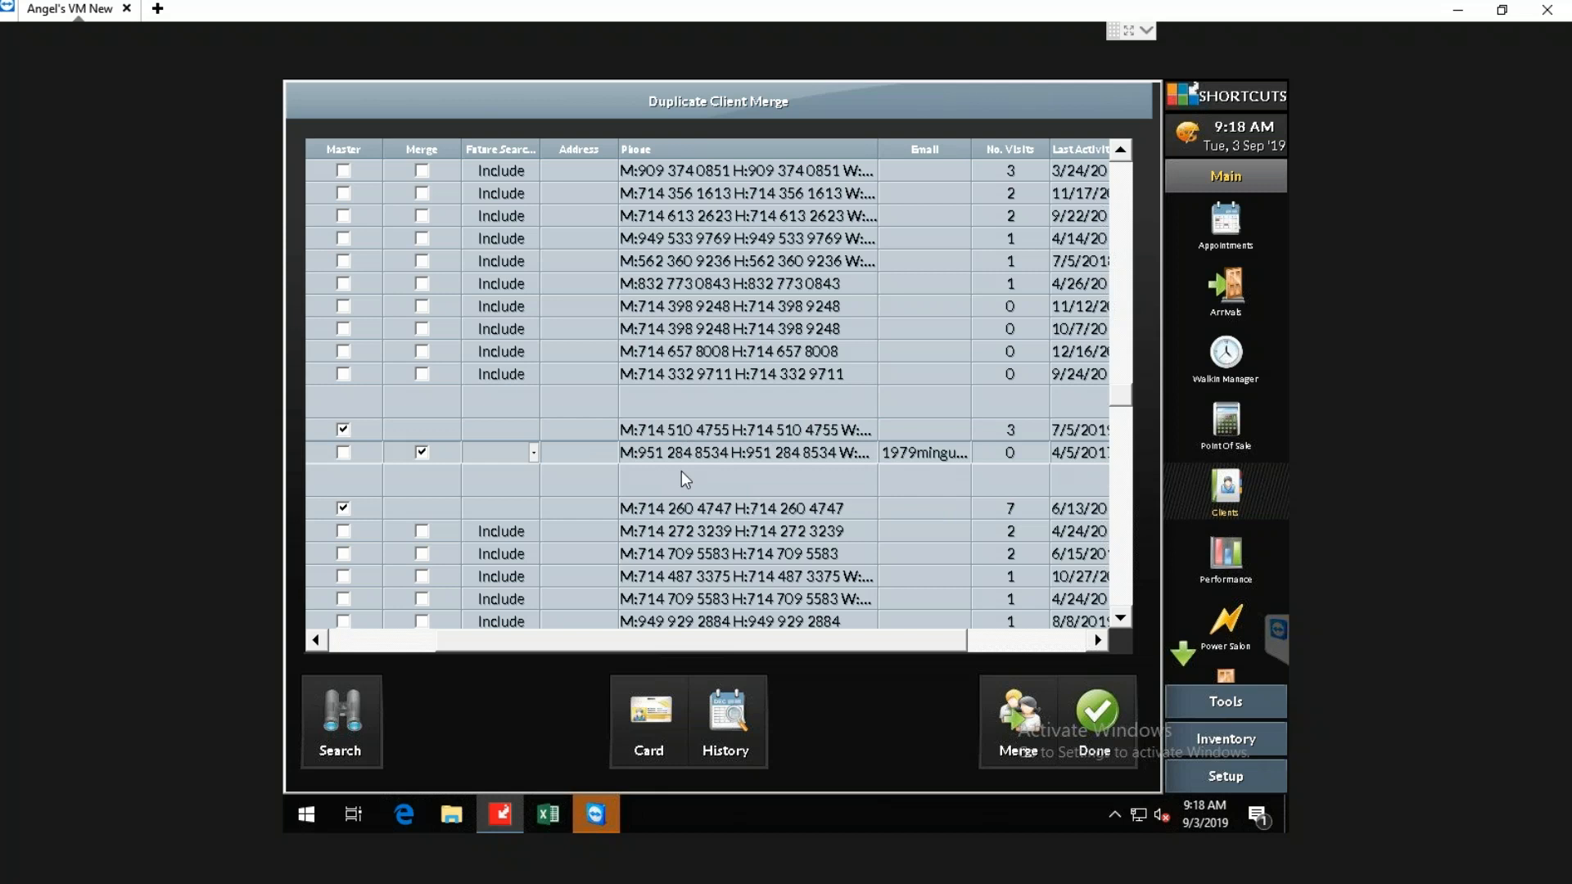
Step: Copy the email address from the record marked for merging to its master record
right_click(931, 450)
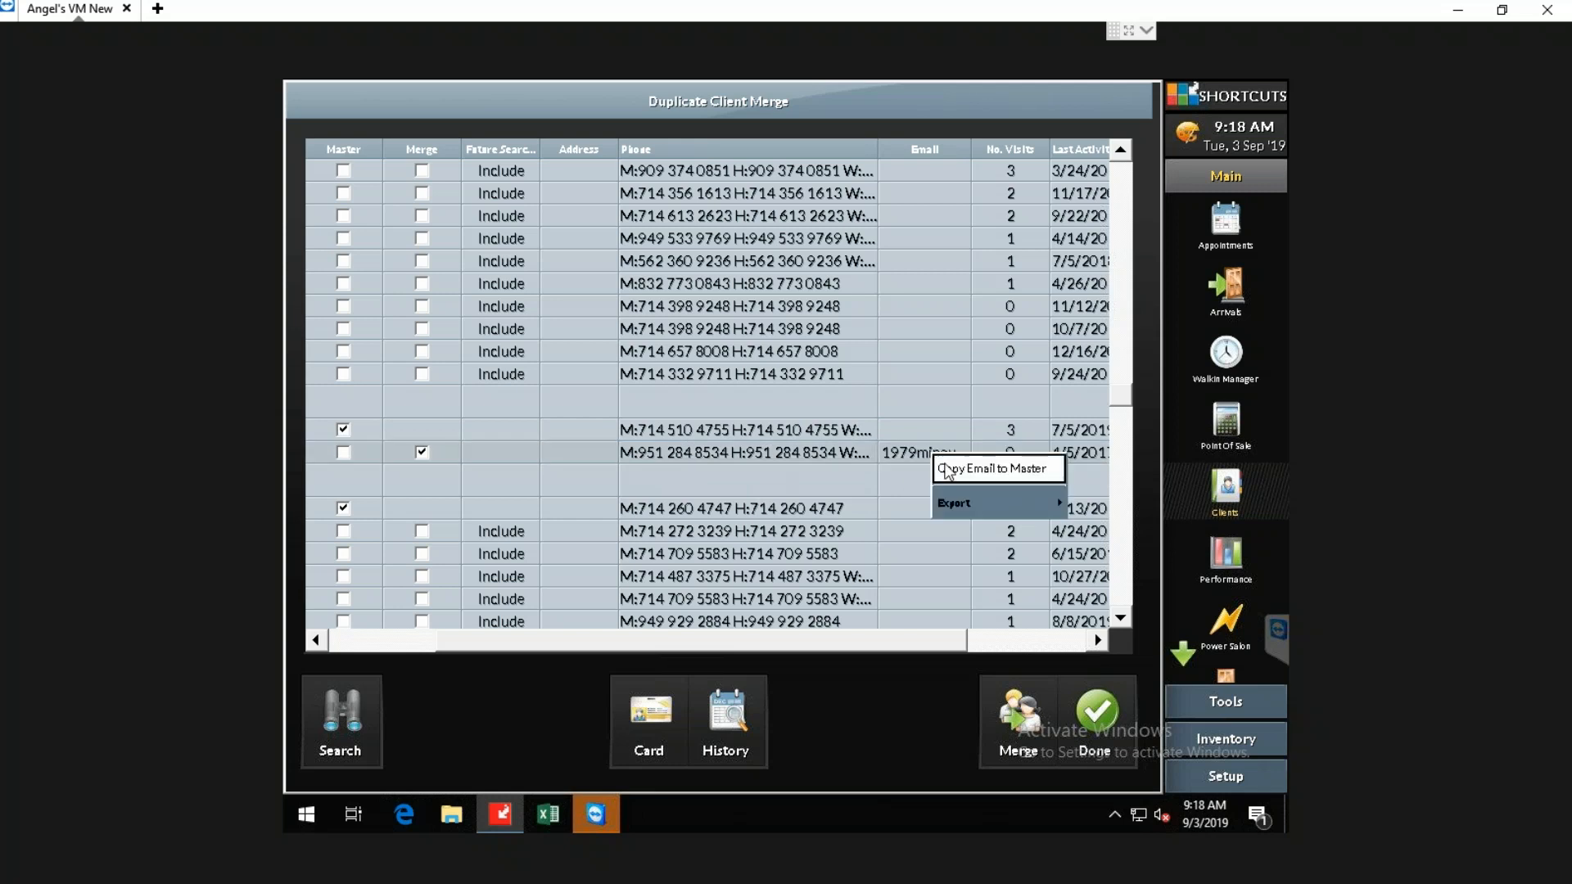
left_click(946, 464)
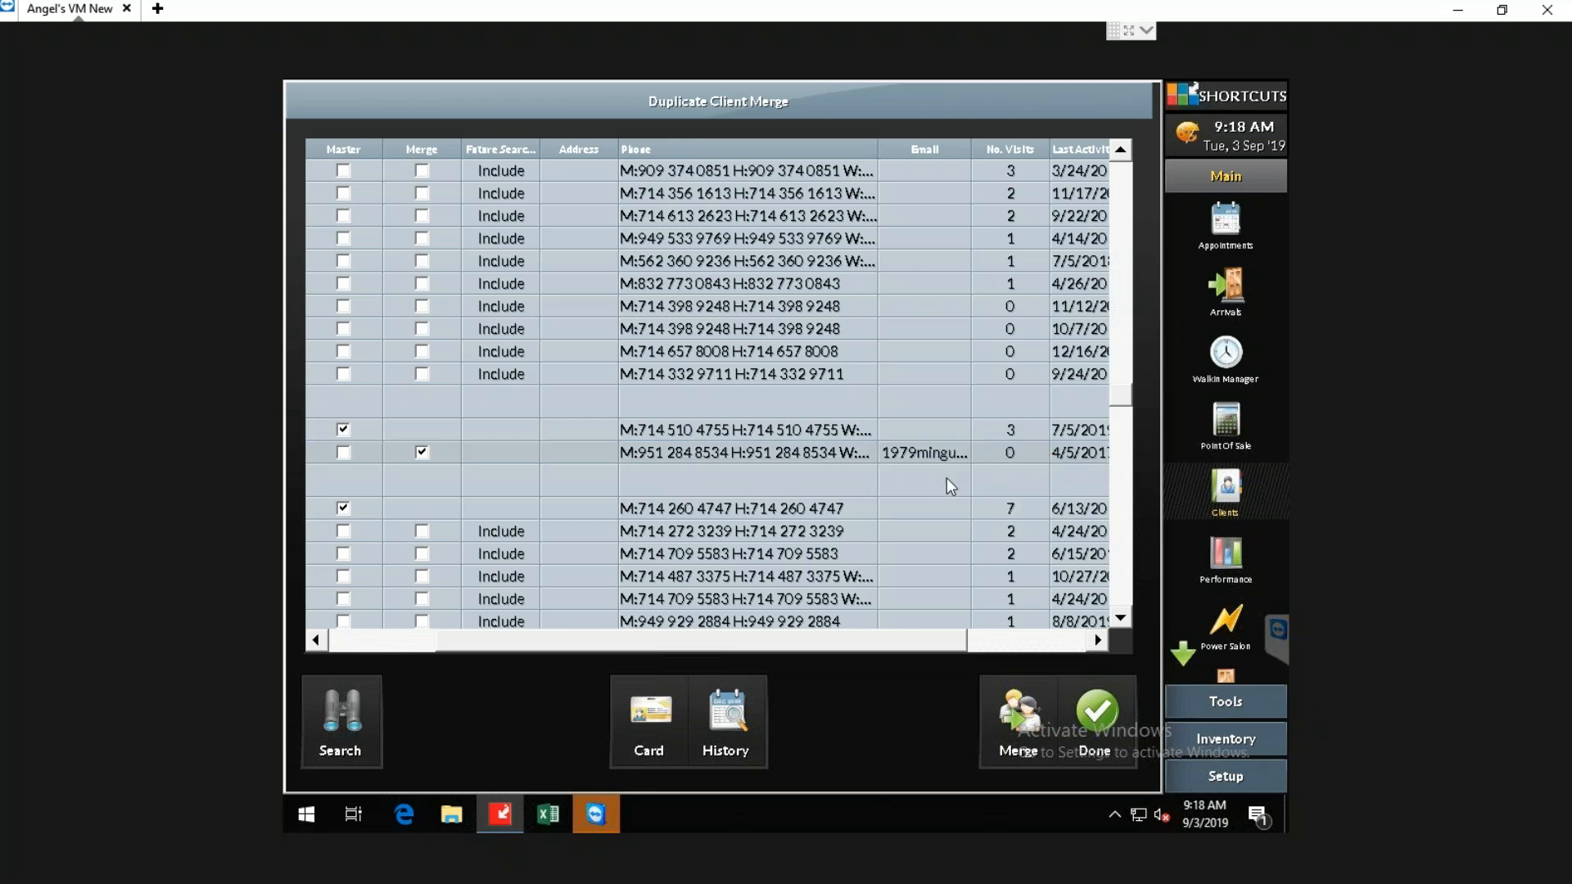
left_click(945, 462)
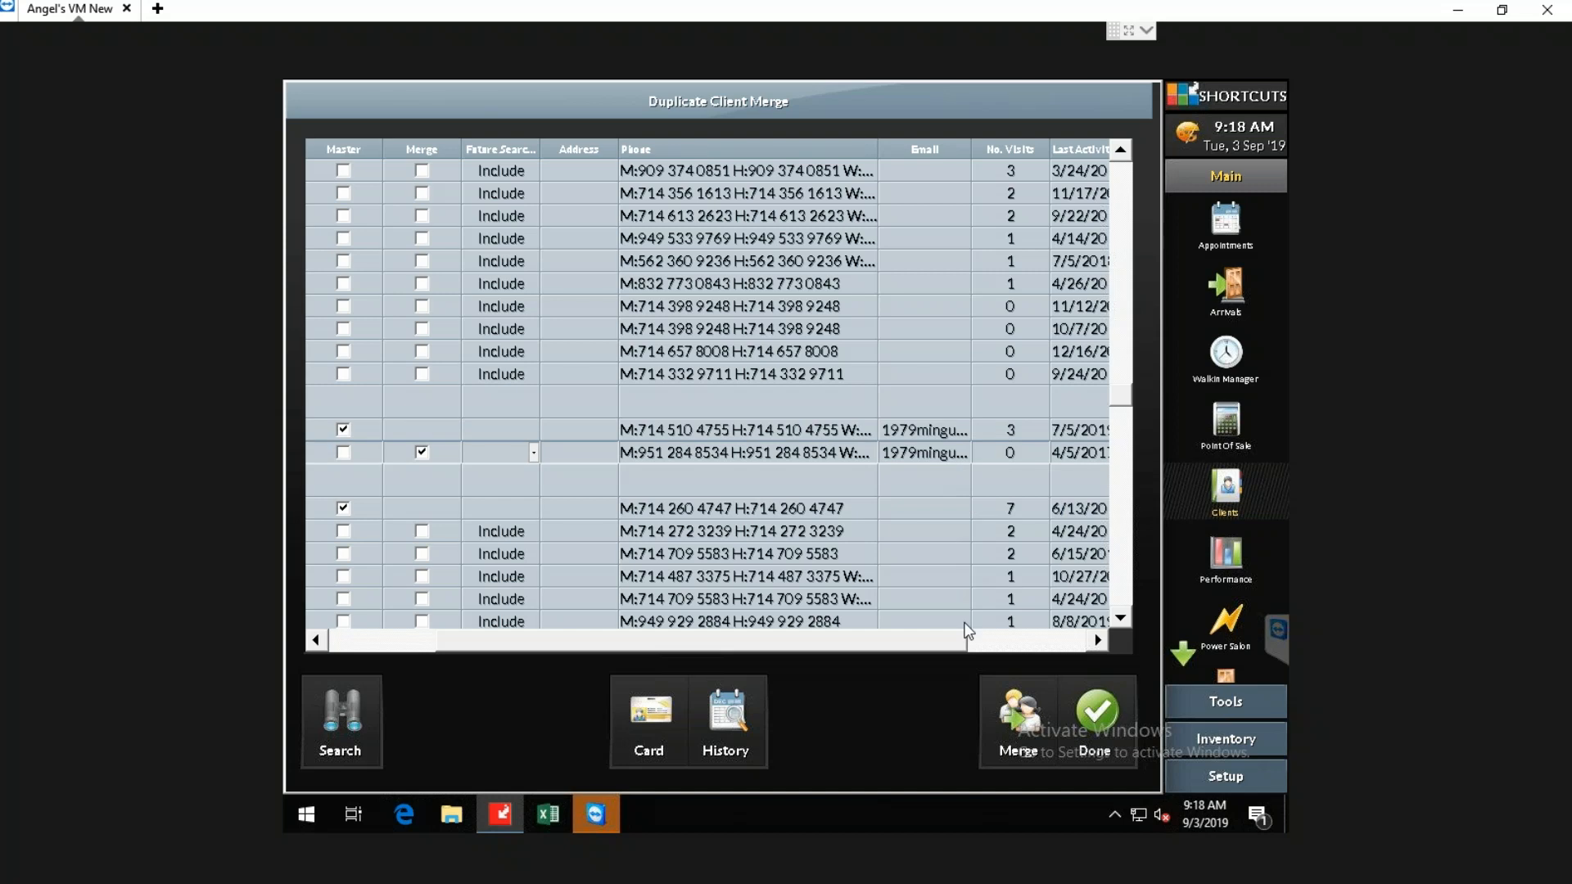
Step: Widen the Last Activity Date column and compare the dates of the two records in this group
left_click_drag(951, 638, 1079, 642)
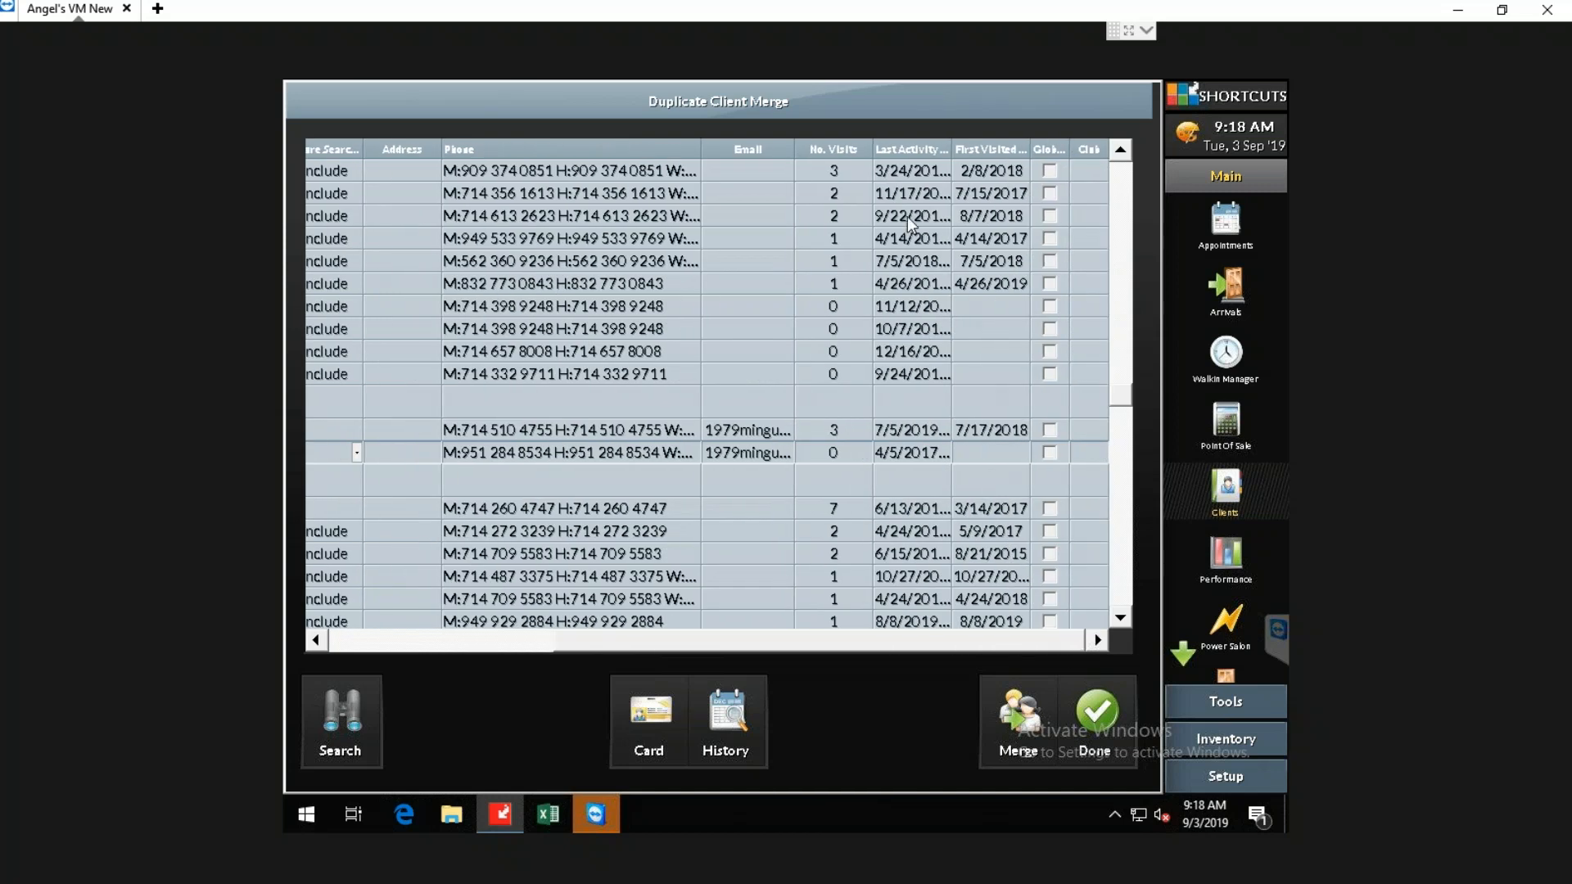
left_click_drag(952, 155, 1026, 148)
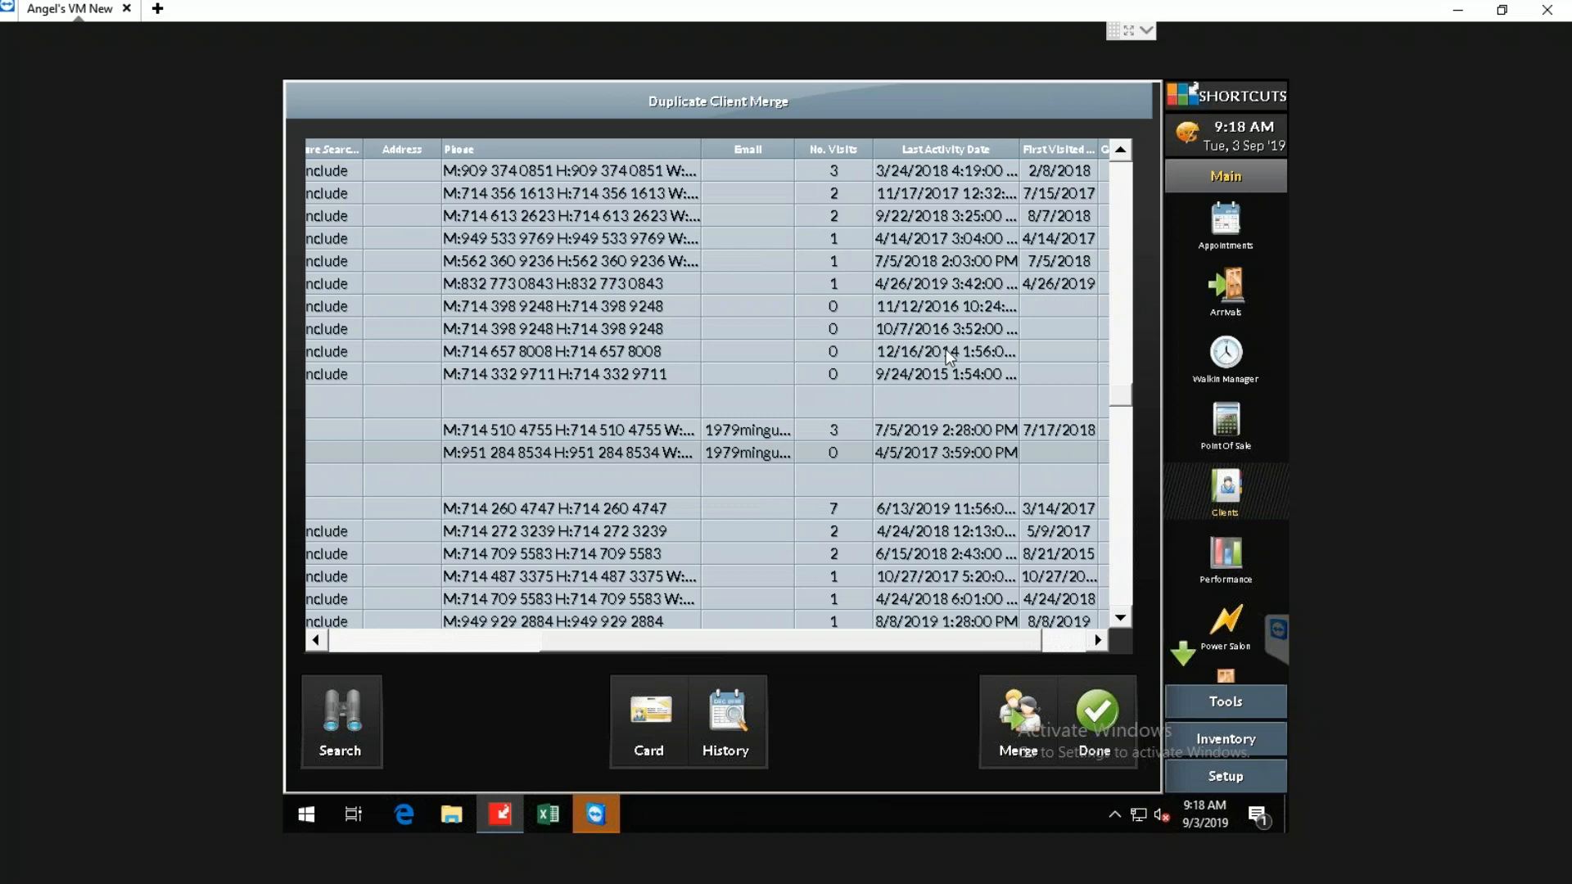
left_click(932, 454)
left_click(928, 428)
left_click(928, 452)
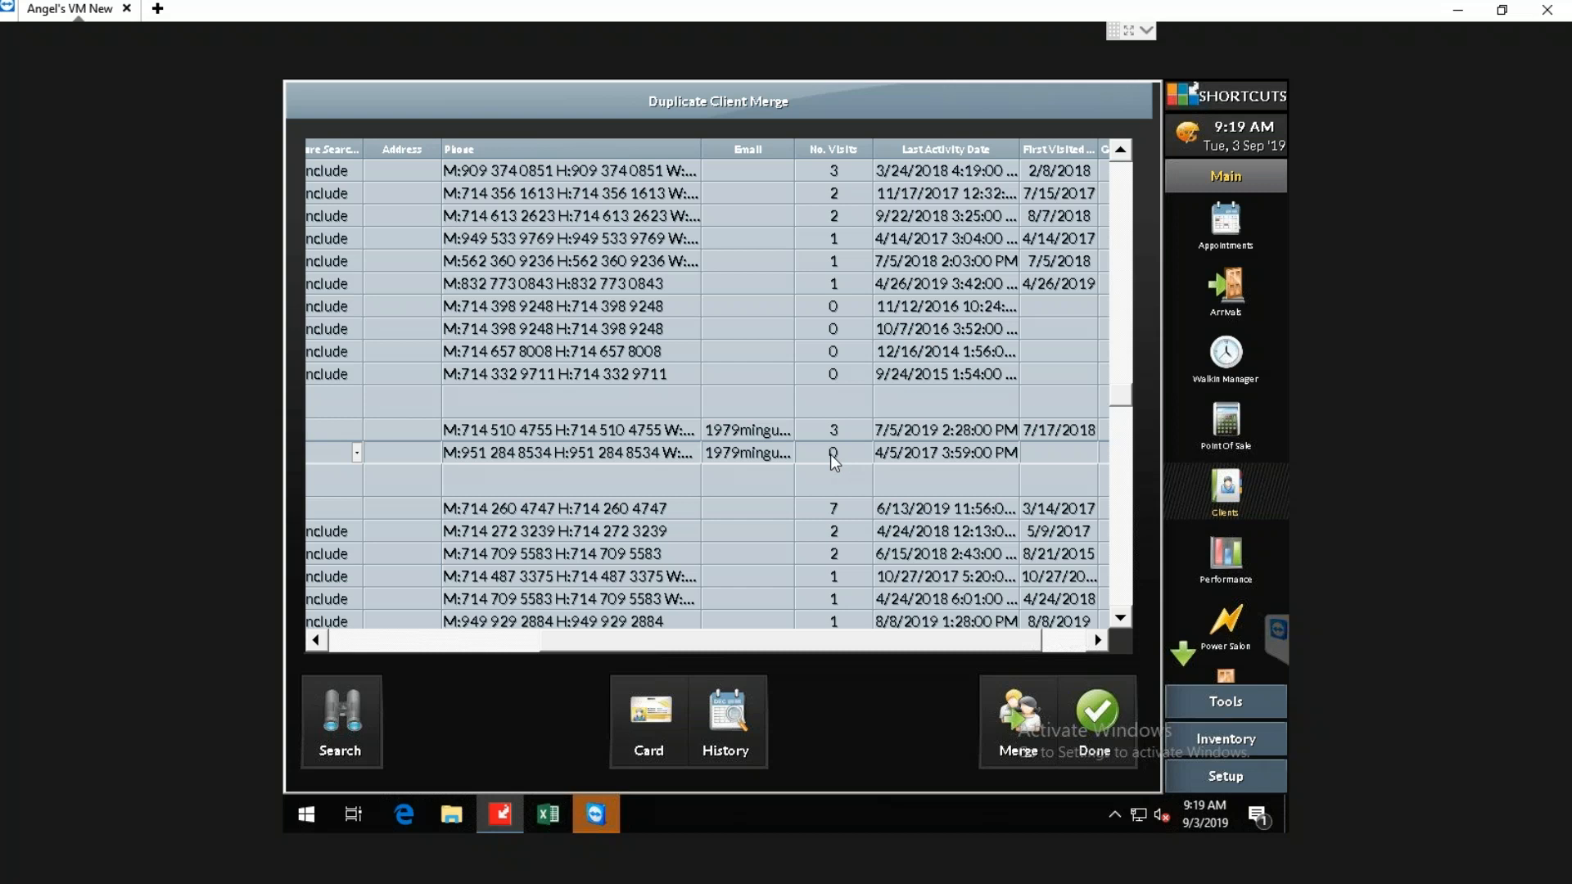
Step: Check the pair's master and merge marks against each record's number of visits
left_click_drag(868, 637, 568, 656)
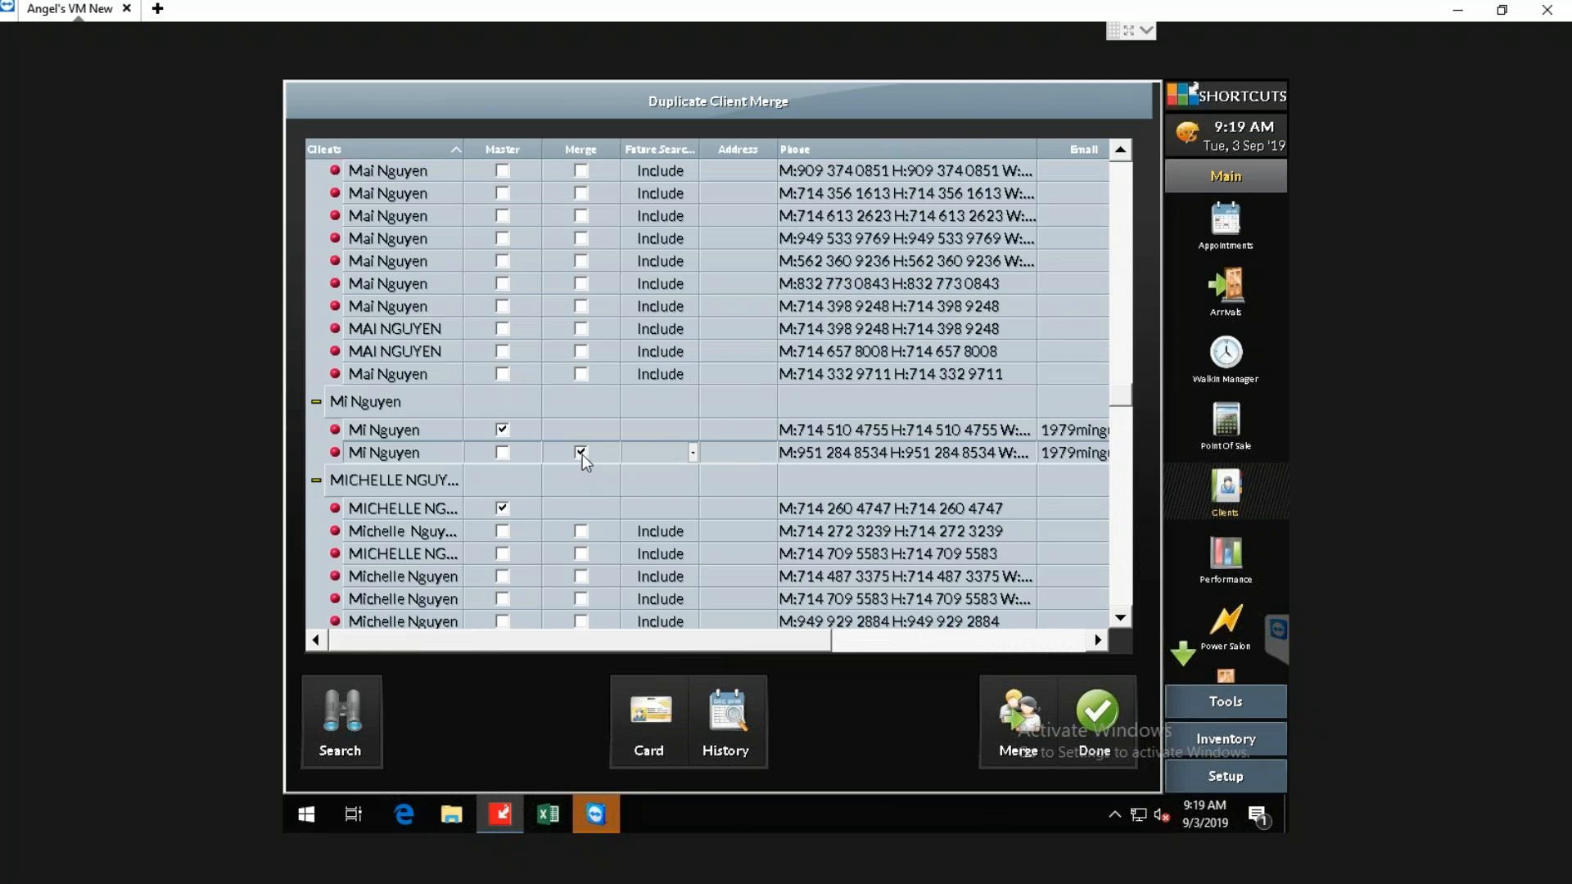
left_click(989, 642)
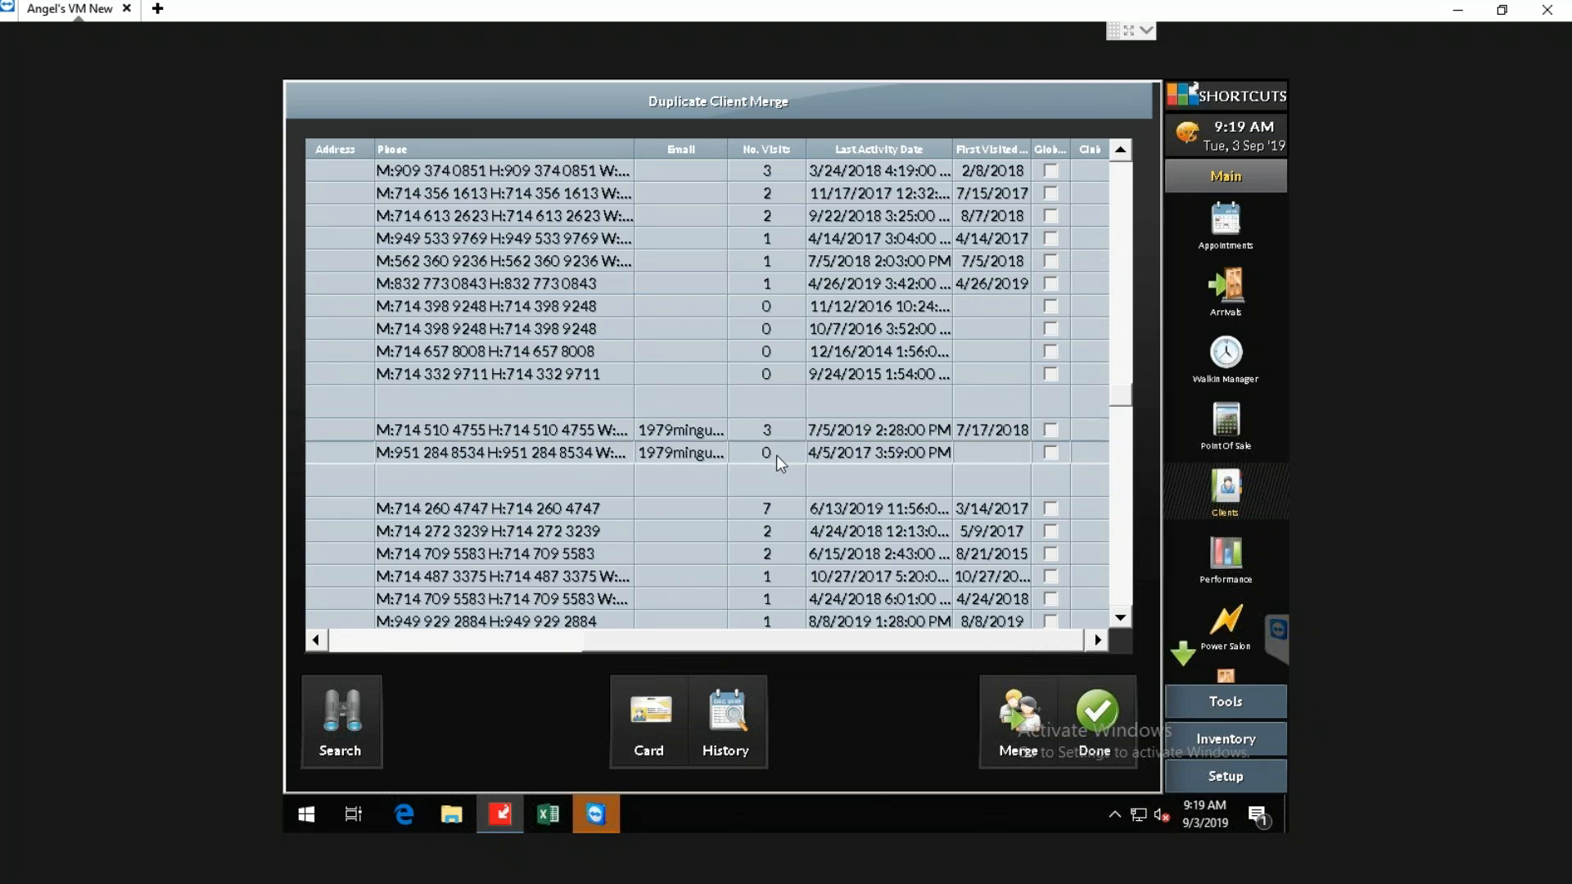
left_click_drag(1006, 637, 725, 651)
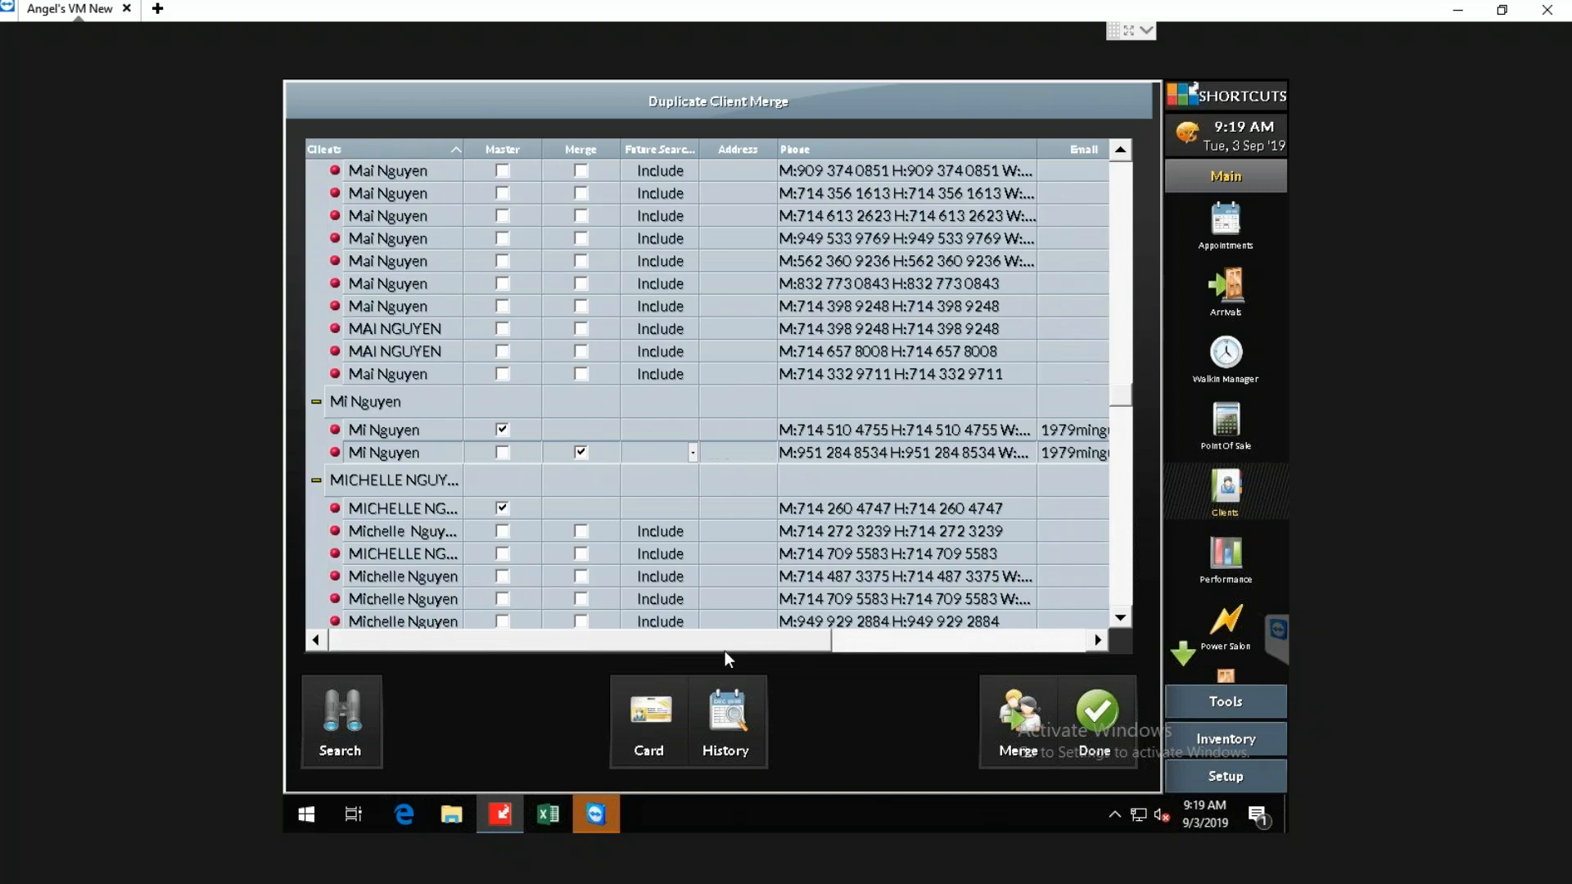
Step: Try to mark the second record of the next same-name group for merging into its master
left_click(409, 509)
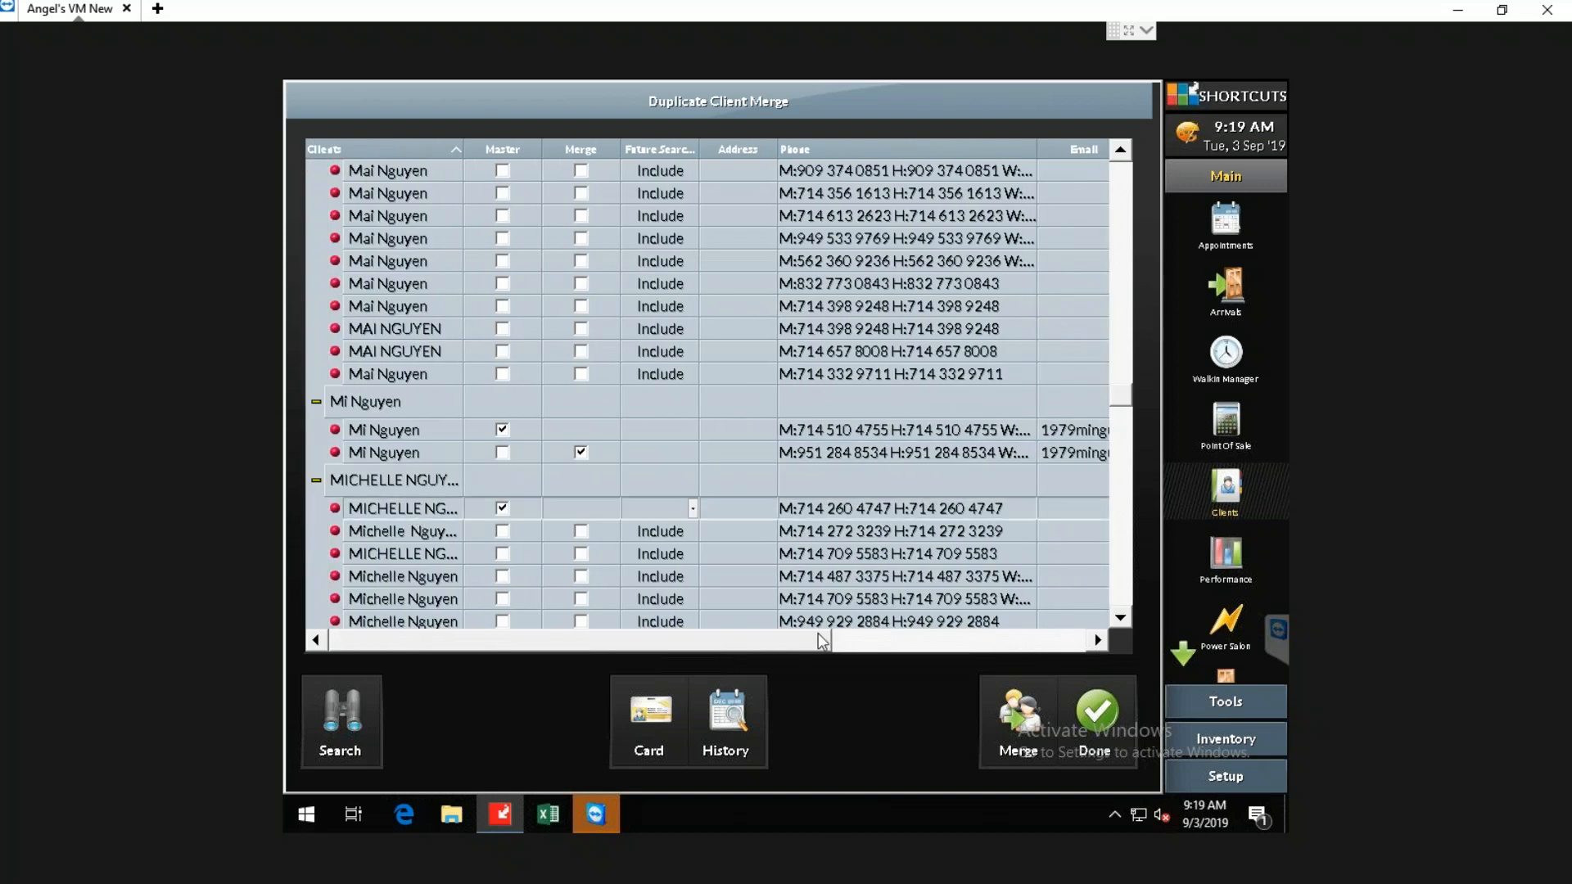
left_click_drag(789, 639, 941, 642)
left_click(927, 534)
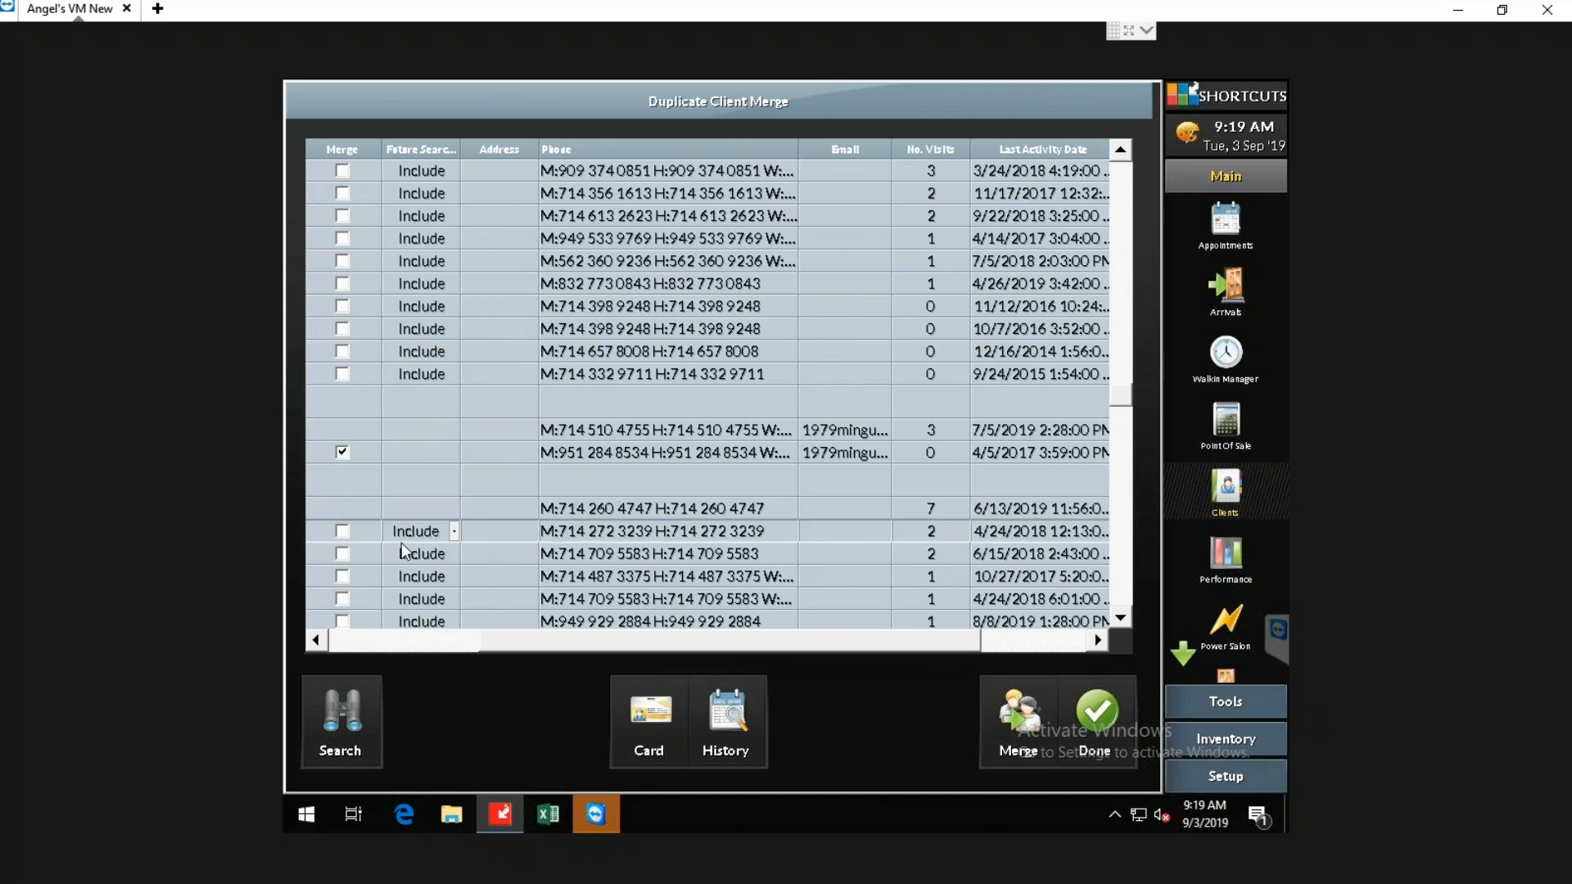
left_click(342, 531)
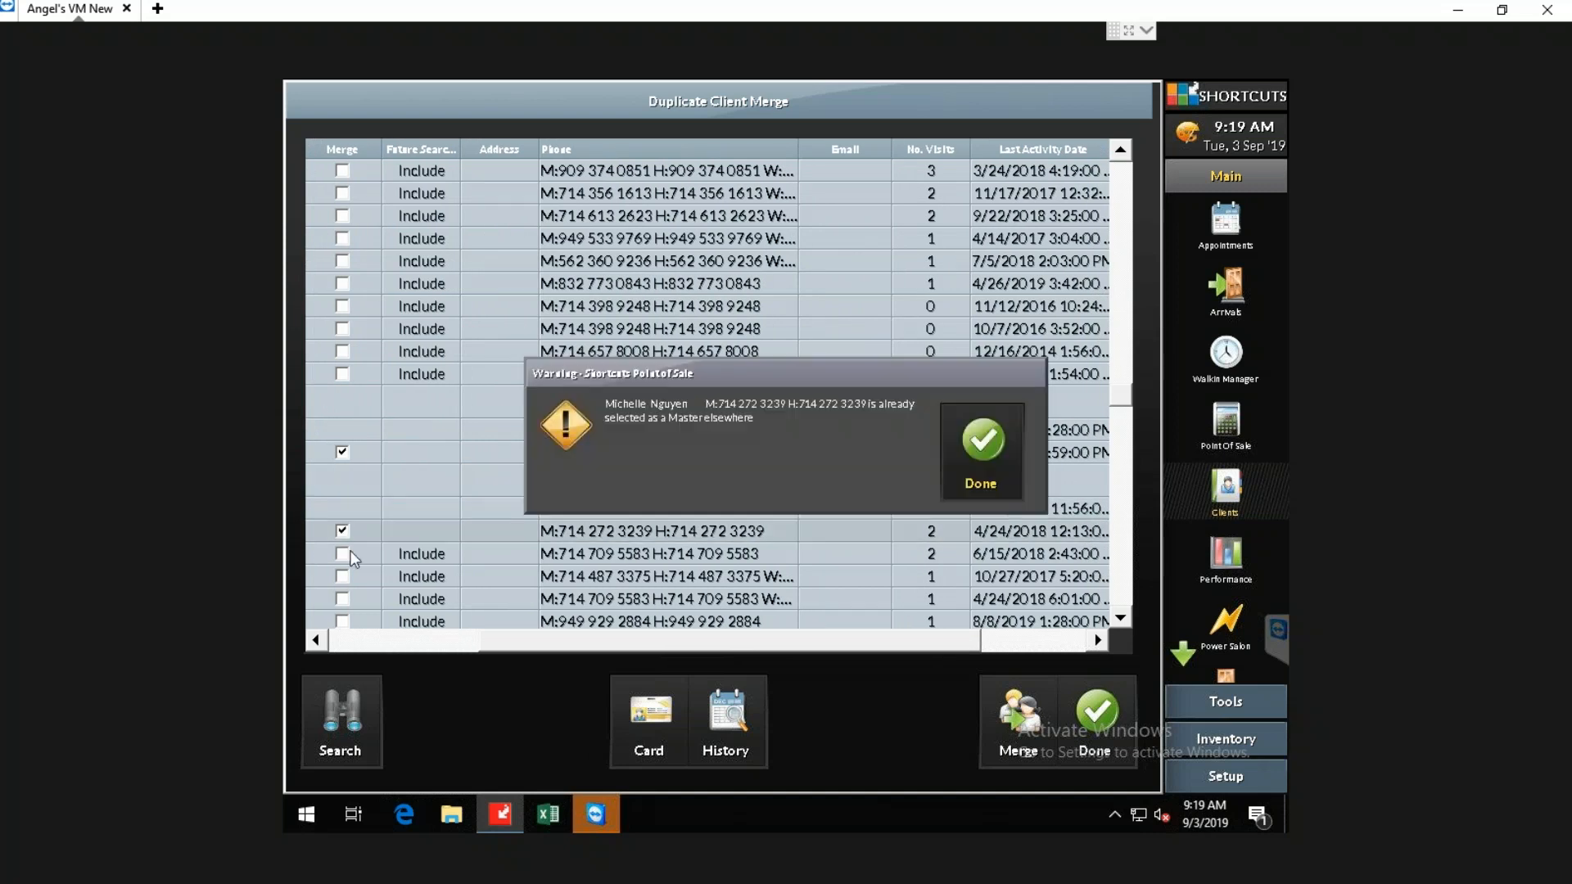
left_click(987, 445)
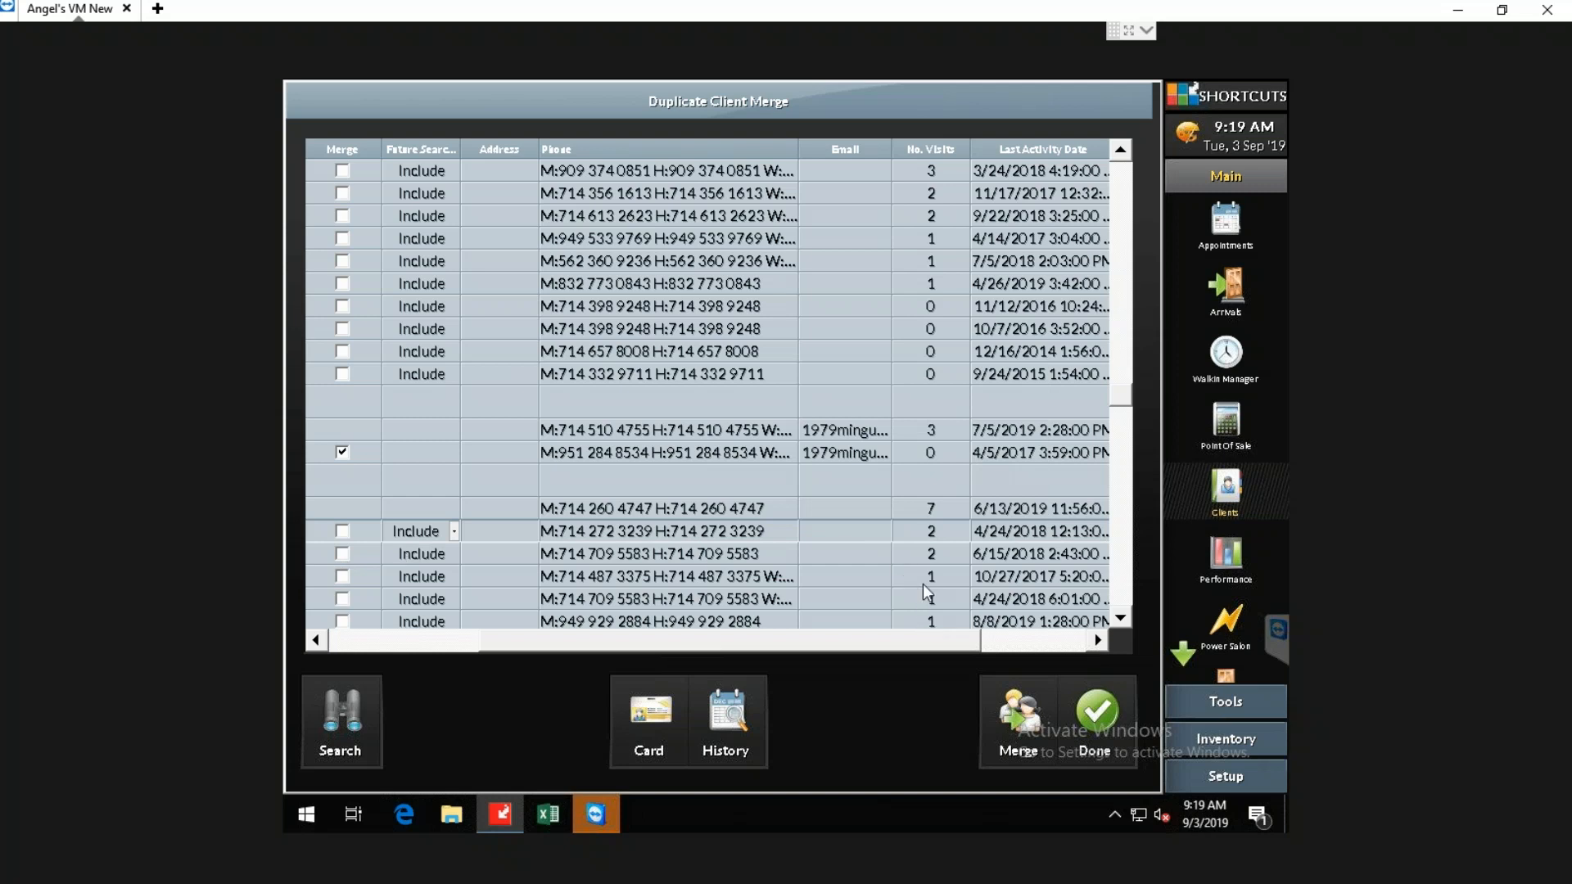
Step: Mark the non-master records in the list's second and third groups for merging, and try the same with the fourth group's second record
left_click_drag(819, 649, 868, 634)
left_click_drag(1120, 394, 1134, 296)
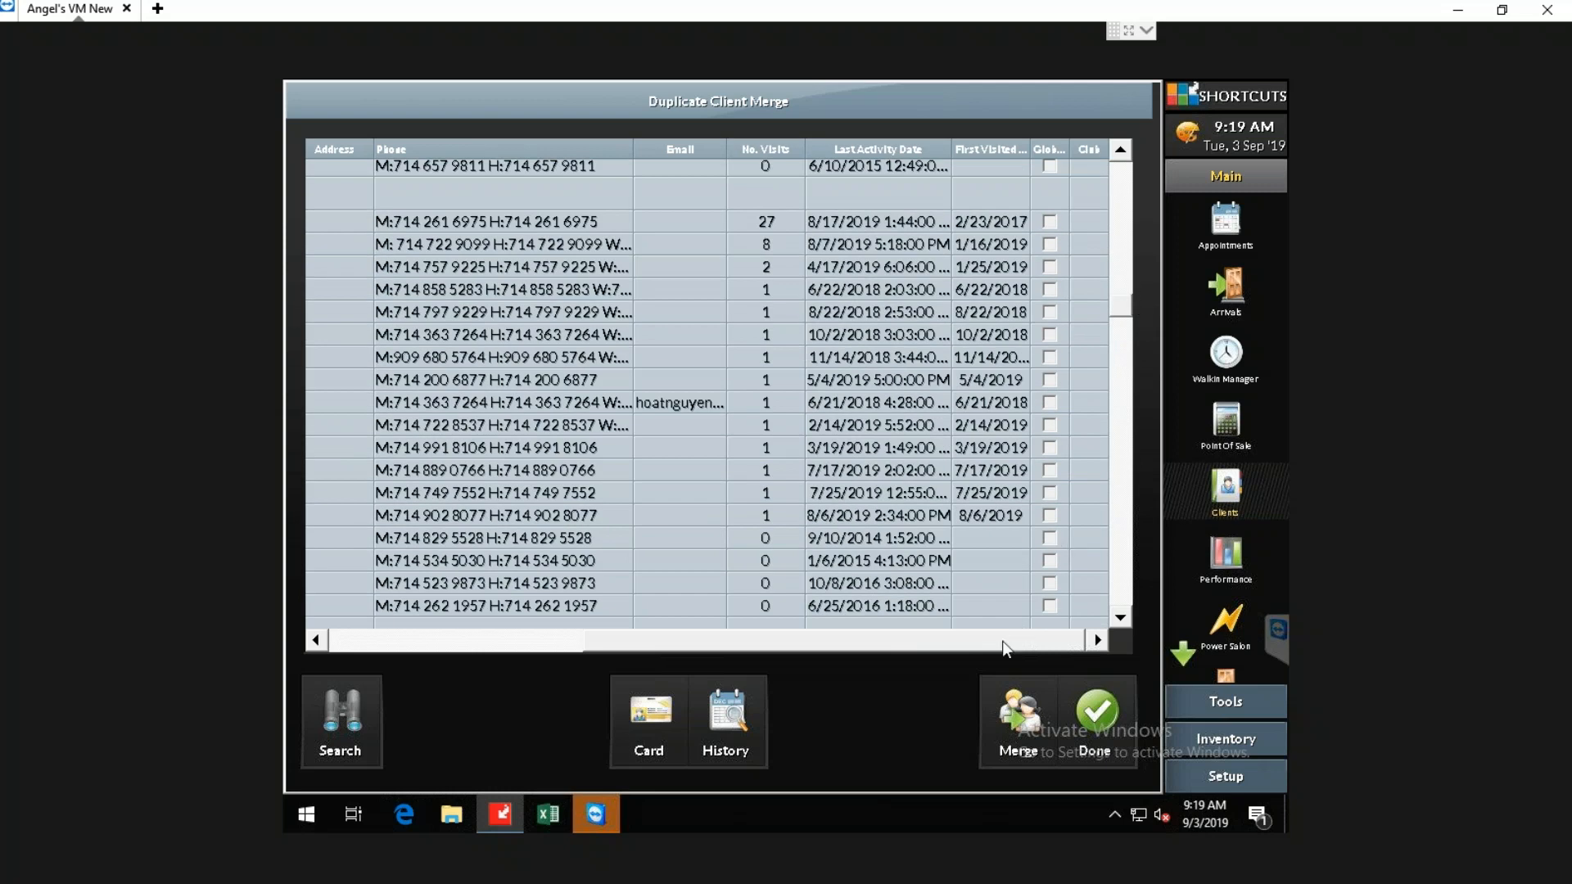
left_click_drag(914, 649, 629, 673)
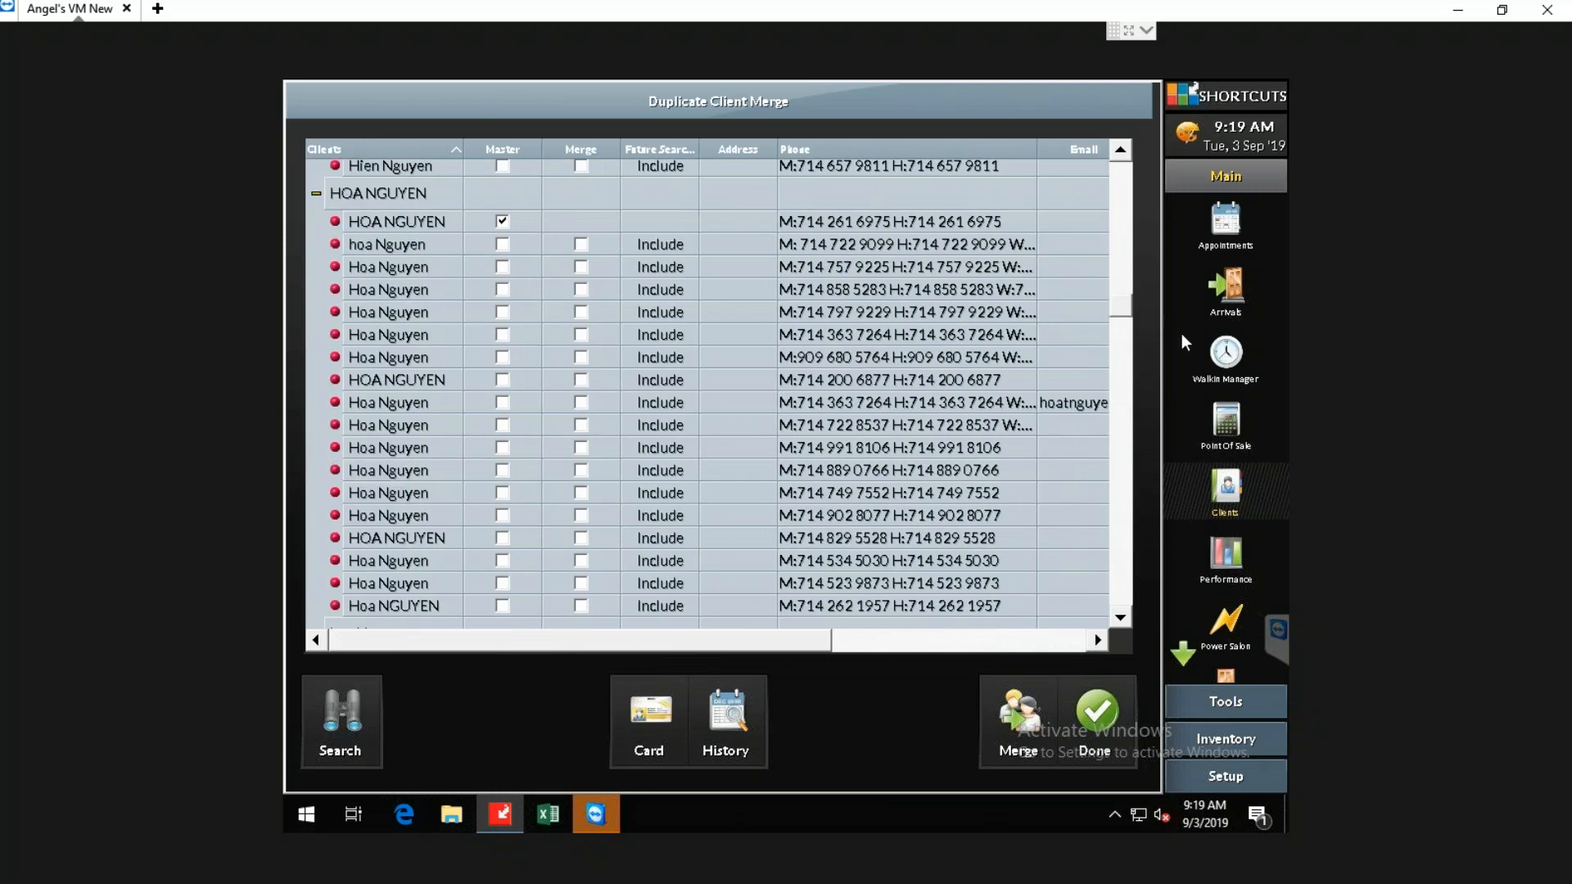
left_click(1125, 249)
left_click_drag(1126, 280, 1120, 157)
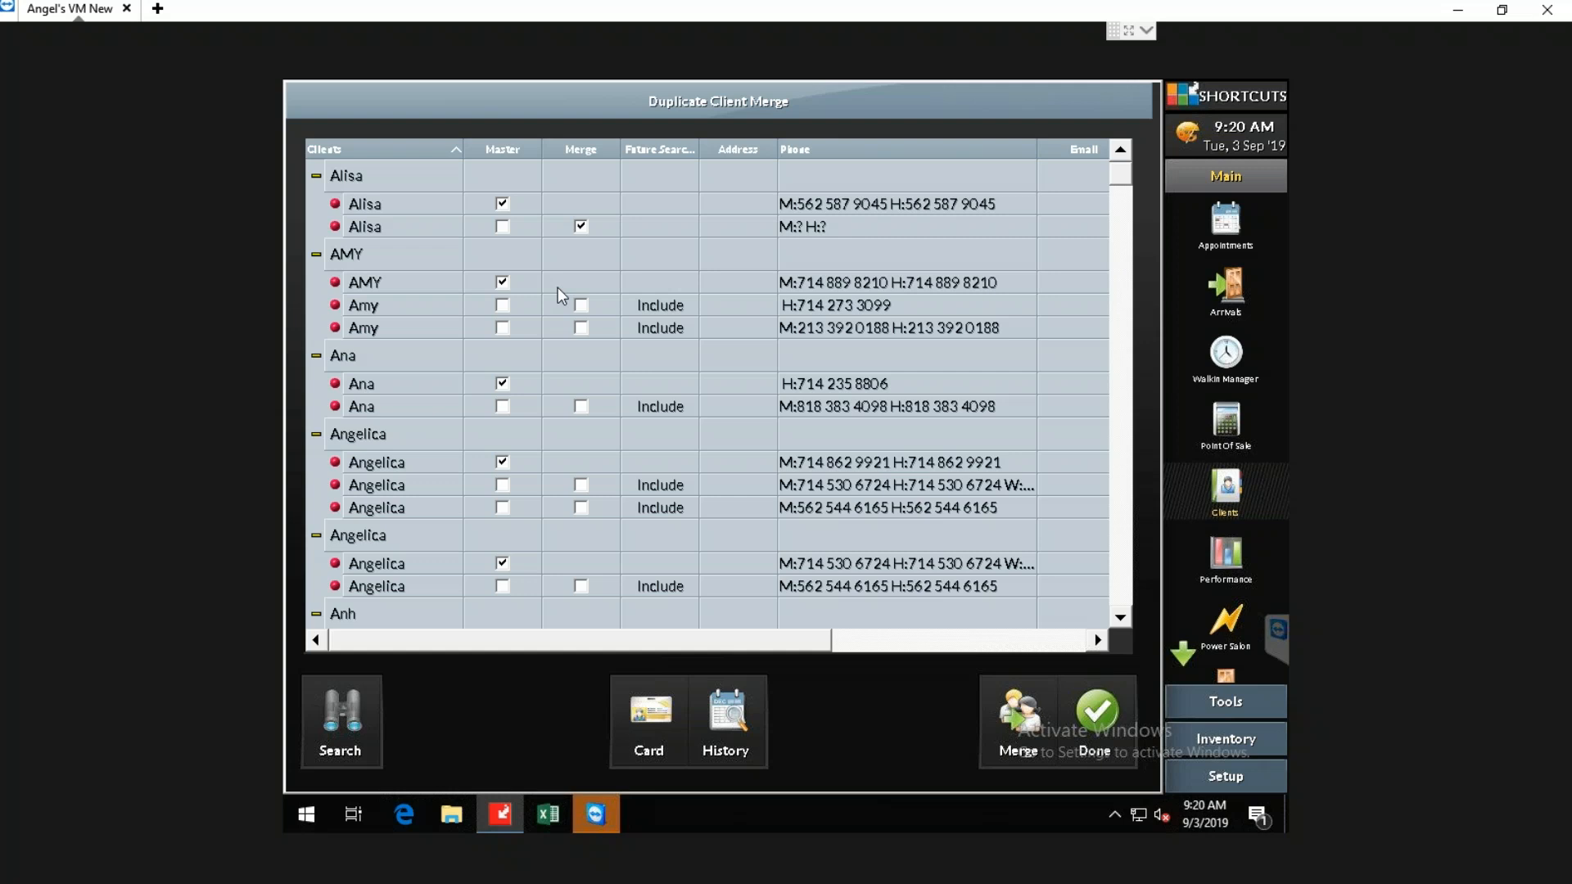
left_click(582, 305)
left_click(581, 329)
left_click(583, 406)
left_click(582, 485)
left_click(976, 446)
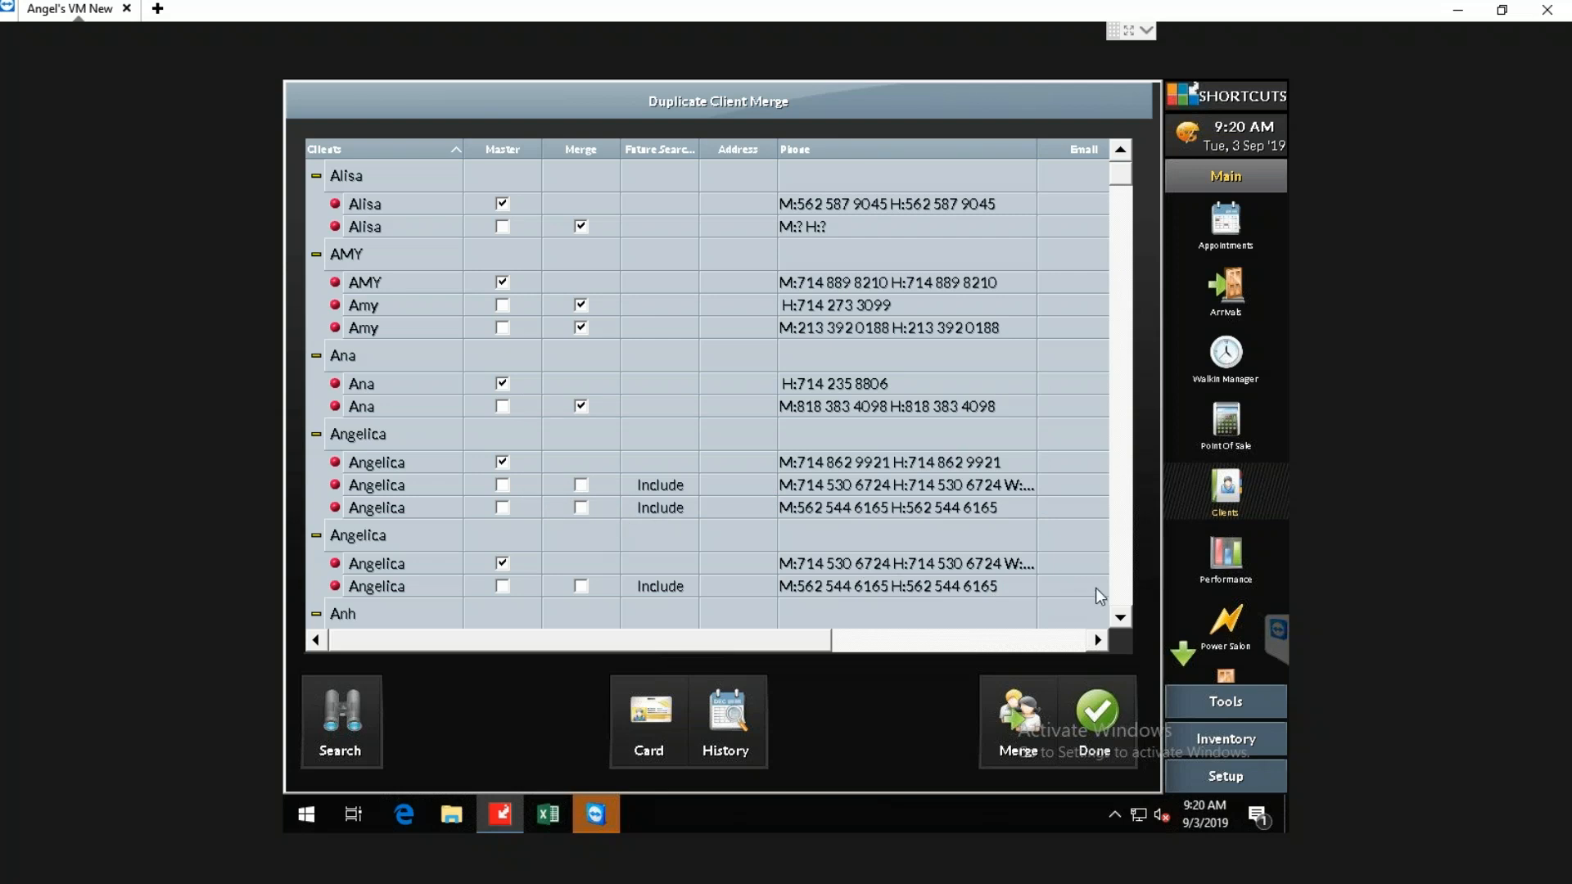
Step: Compare the records and master selections of the fourth group with those of the same-name group directly below it
left_click(1127, 617)
left_click(1126, 617)
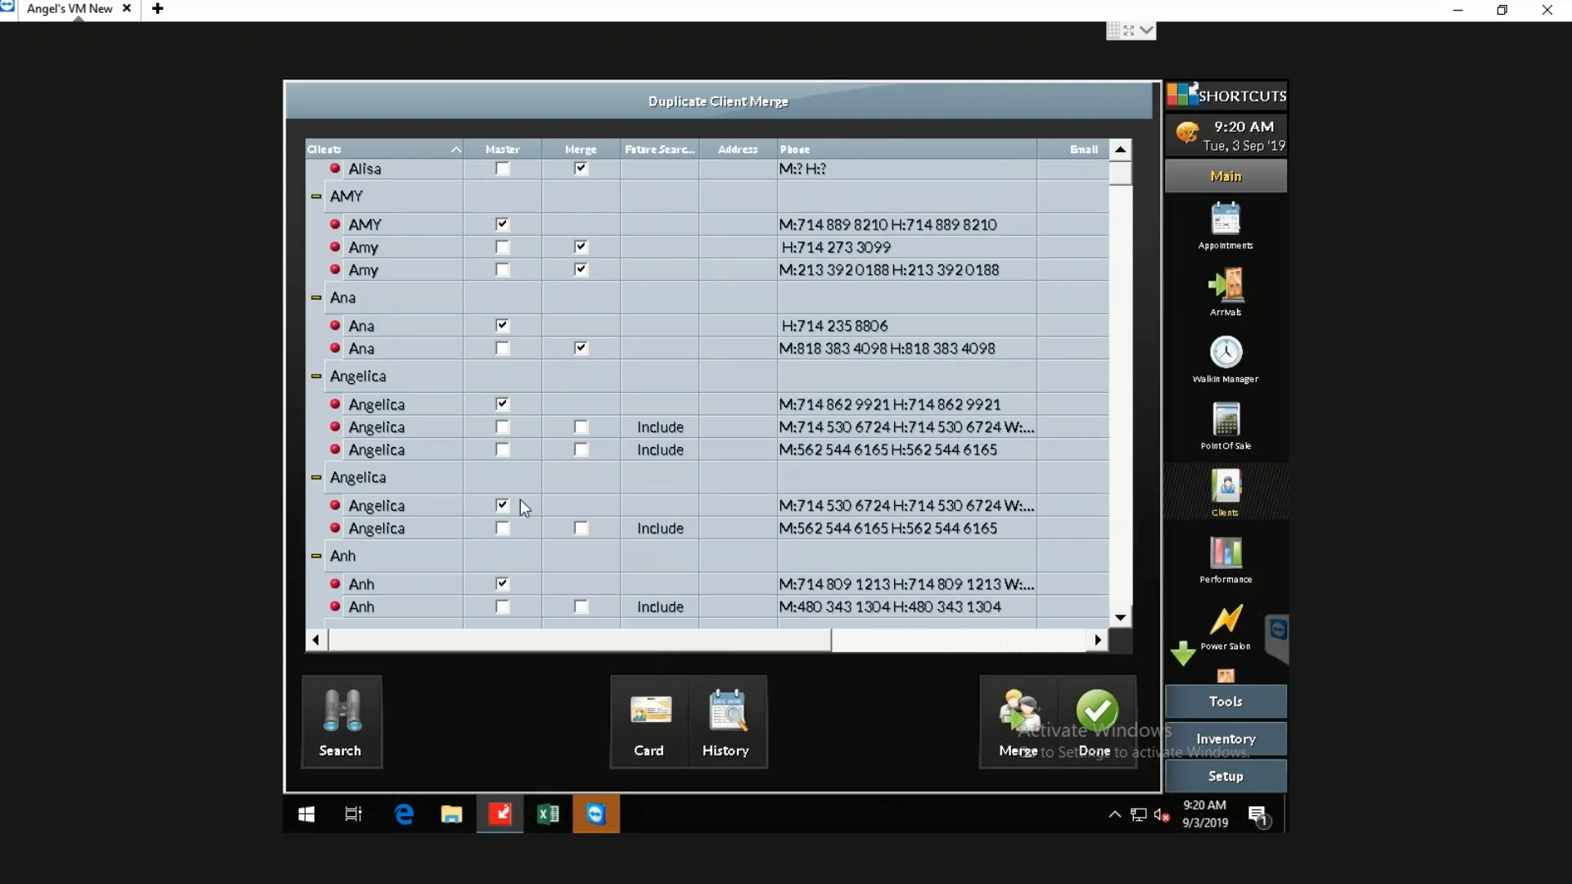
left_click(414, 409)
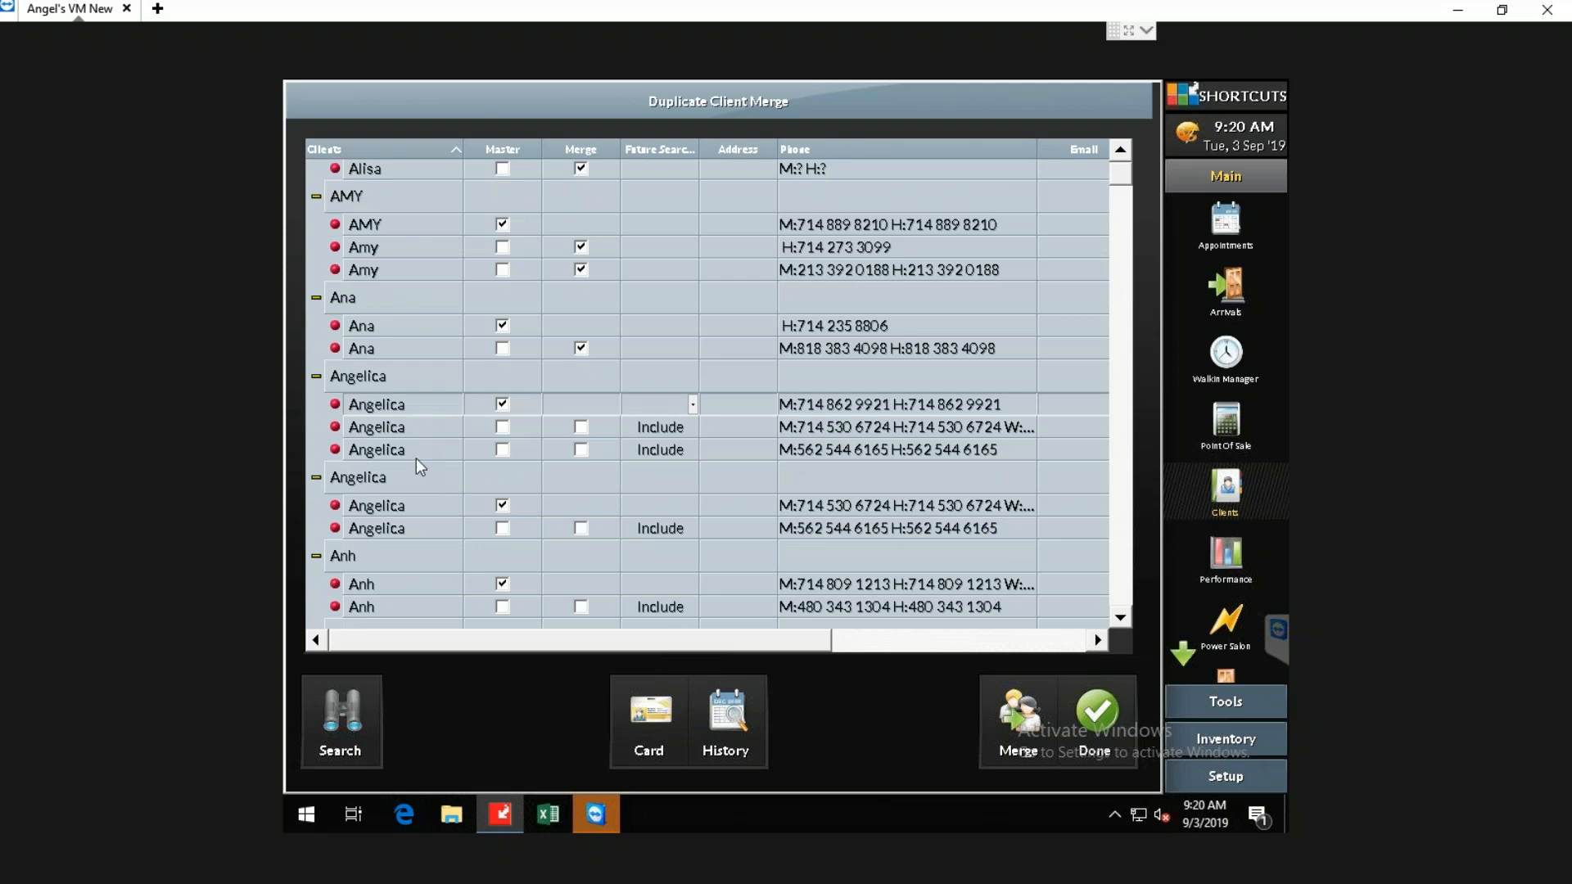
left_click(421, 506)
left_click(411, 405)
left_click(430, 508)
left_click(420, 406)
left_click_drag(811, 642, 774, 645)
left_click(431, 505)
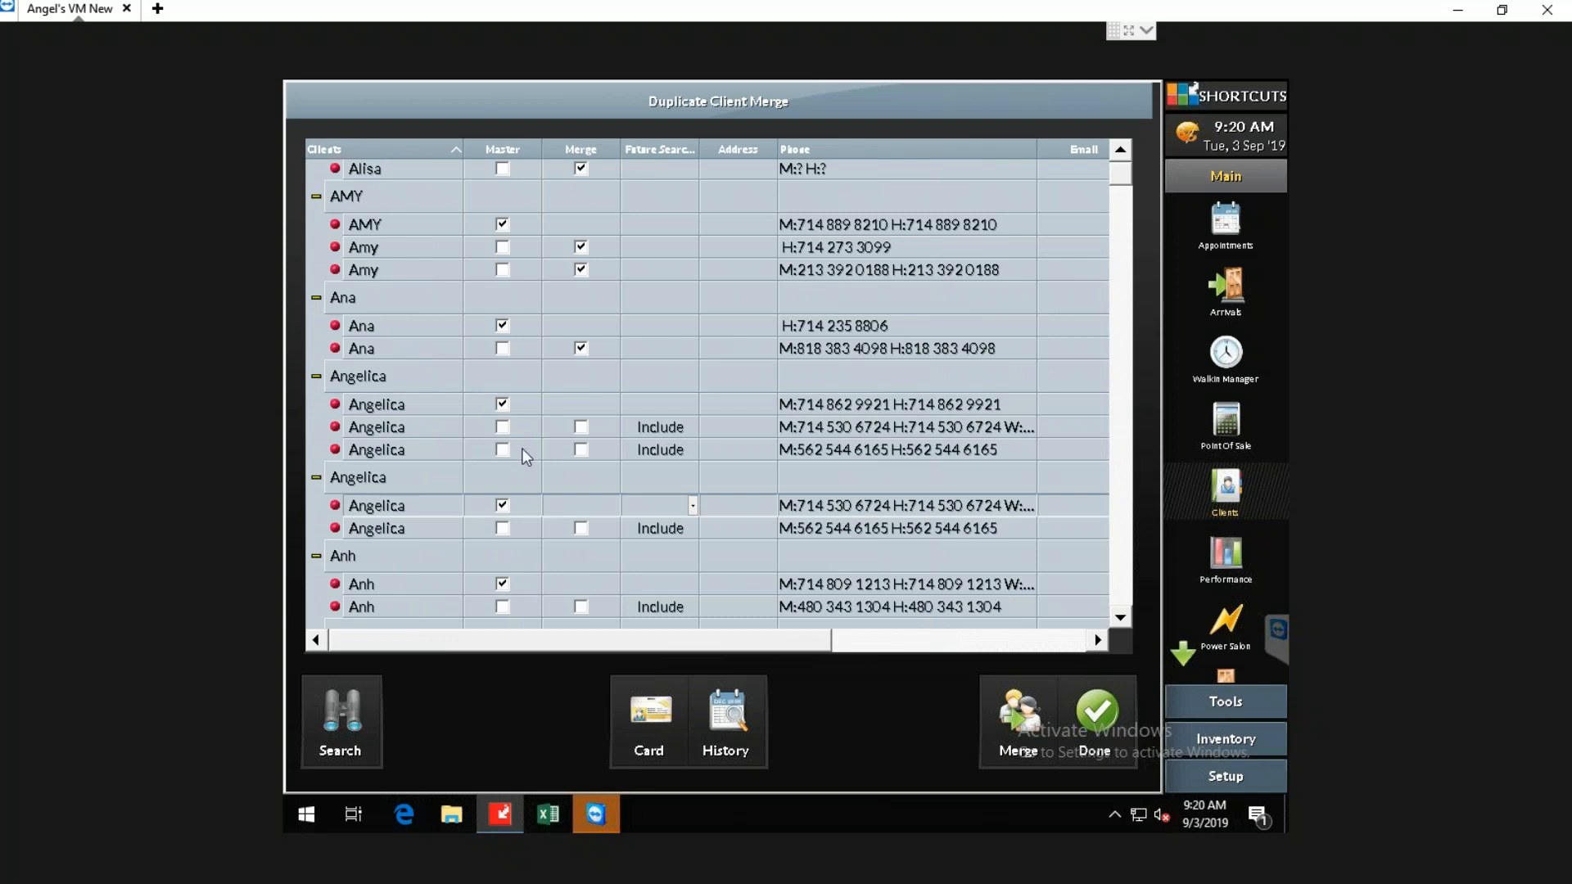
left_click(440, 409)
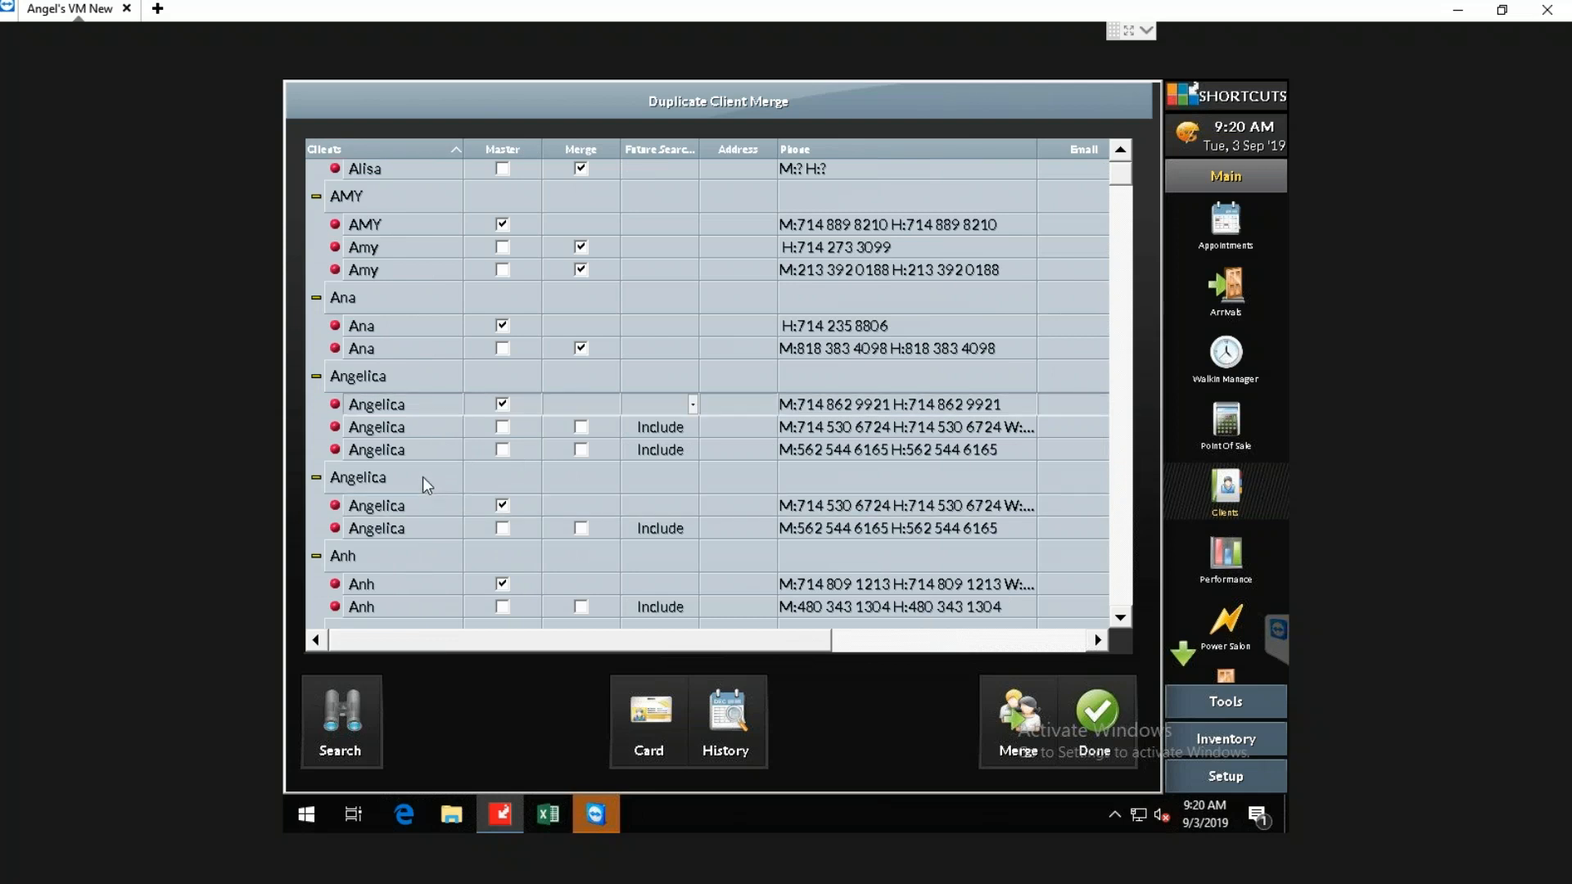
left_click(423, 476)
left_click(409, 381)
left_click(426, 485)
Step: Clear the master mark from the first record of the fifth group, the lower of the two same-name groups
left_click(502, 506)
left_click(502, 506)
left_click(502, 506)
left_click(502, 506)
left_click(502, 506)
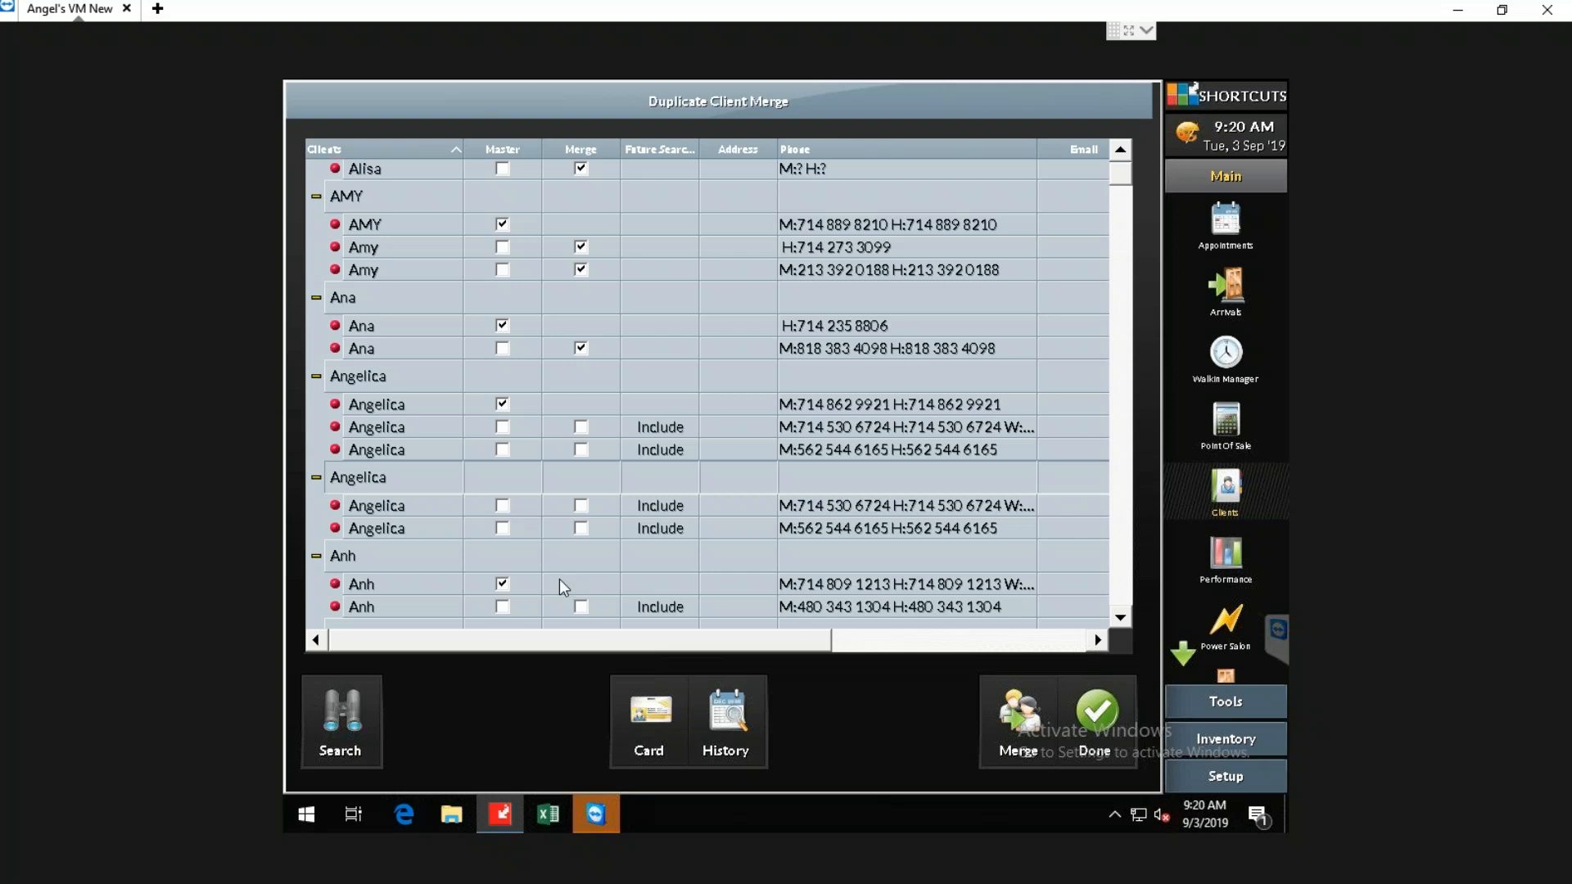
Step: Keep the fourth group's first record as master and mark its other two records for merging
left_click(501, 404)
left_click(502, 404)
left_click(501, 402)
left_click(501, 403)
left_click(582, 427)
left_click(583, 449)
Step: Try to mark the first record of the fifth group, the lower of the two same-name groups, for merging
left_click(583, 504)
left_click(995, 450)
left_click(416, 507)
left_click(417, 381)
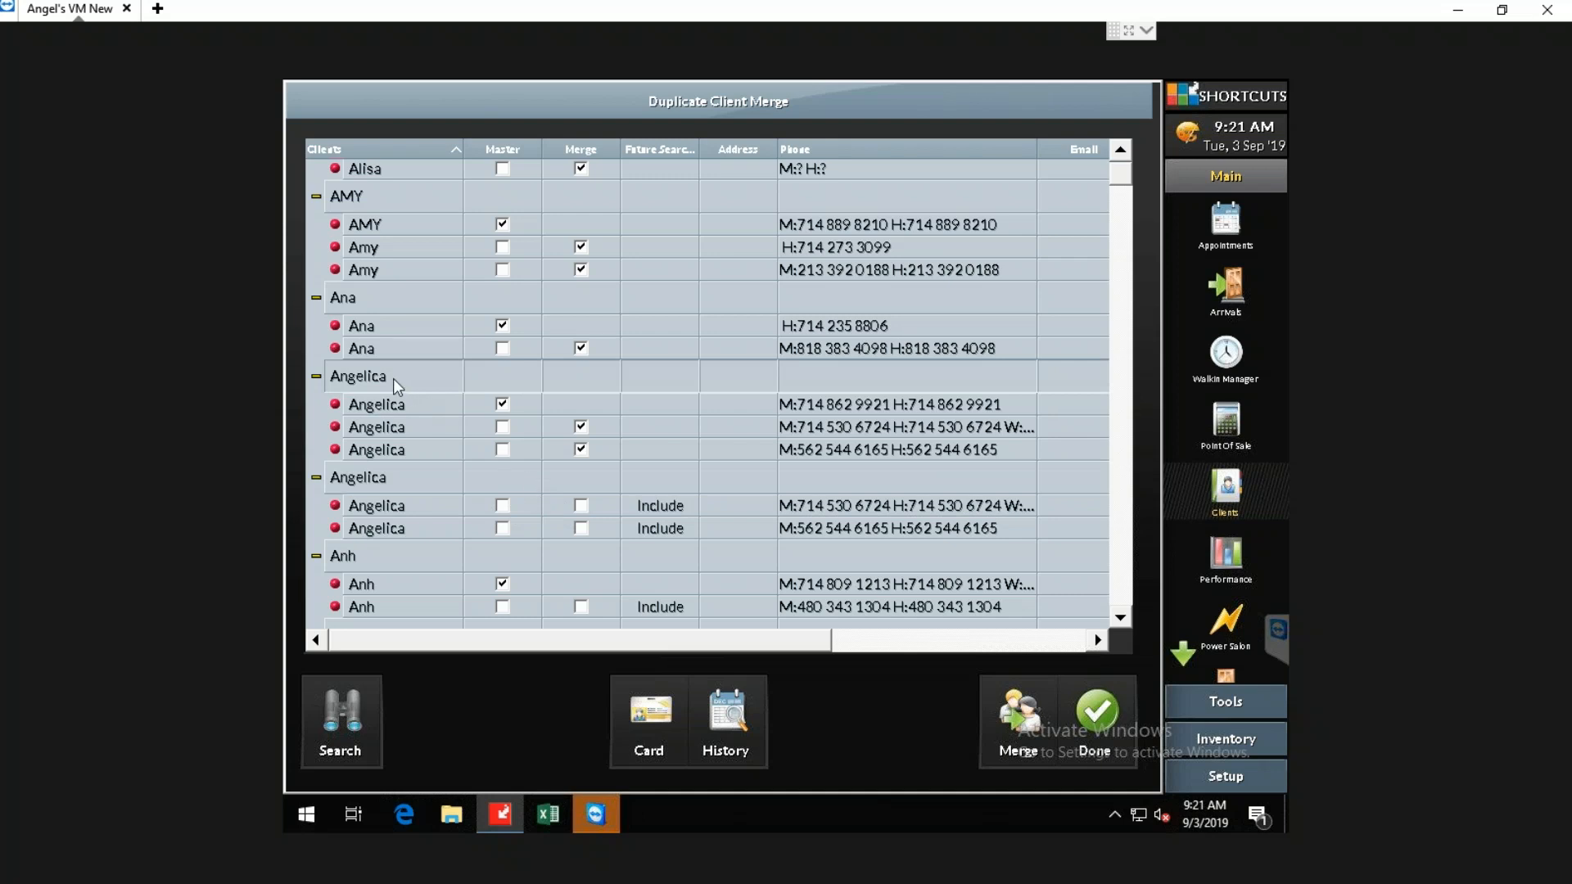
left_click(403, 475)
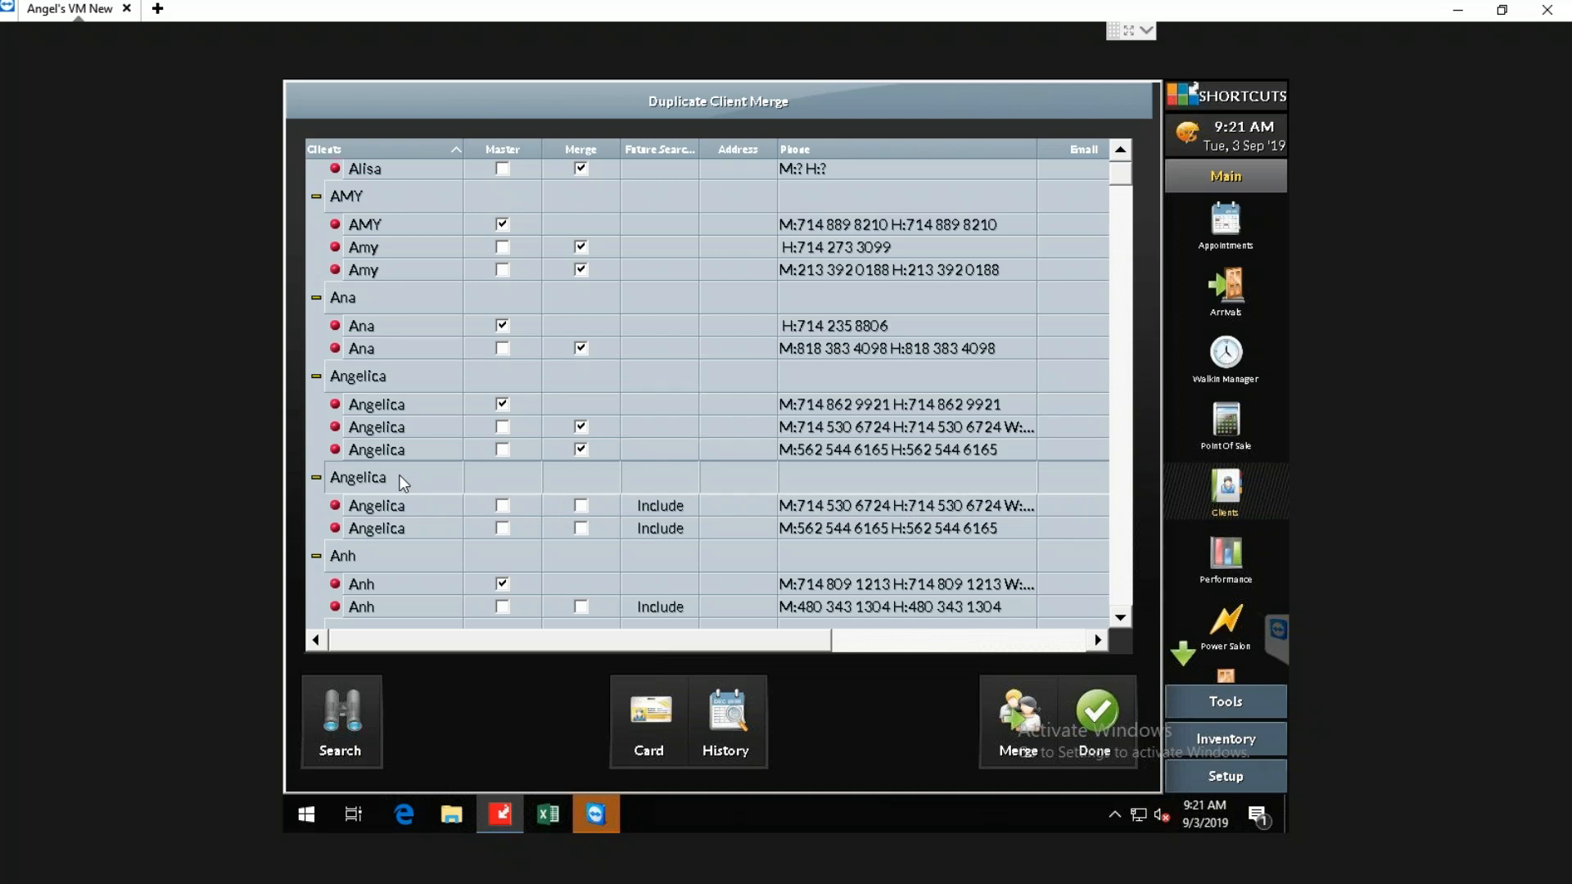
left_click(582, 505)
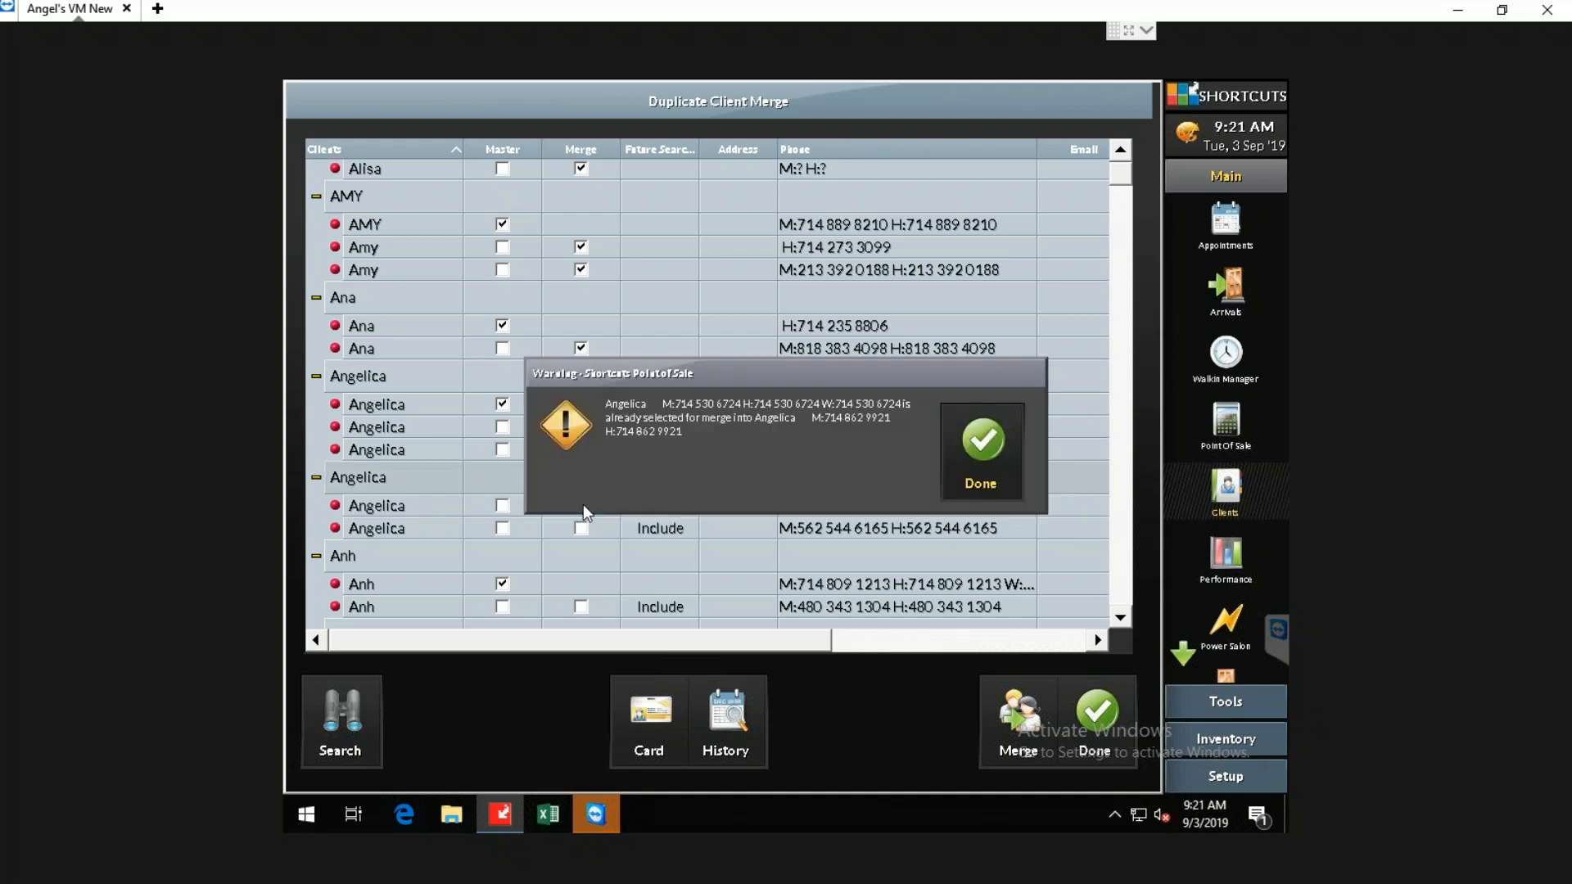
left_click(962, 460)
Step: Try to make the fifth group's first record a master, and check its two records against the group above
left_click(504, 507)
left_click(960, 462)
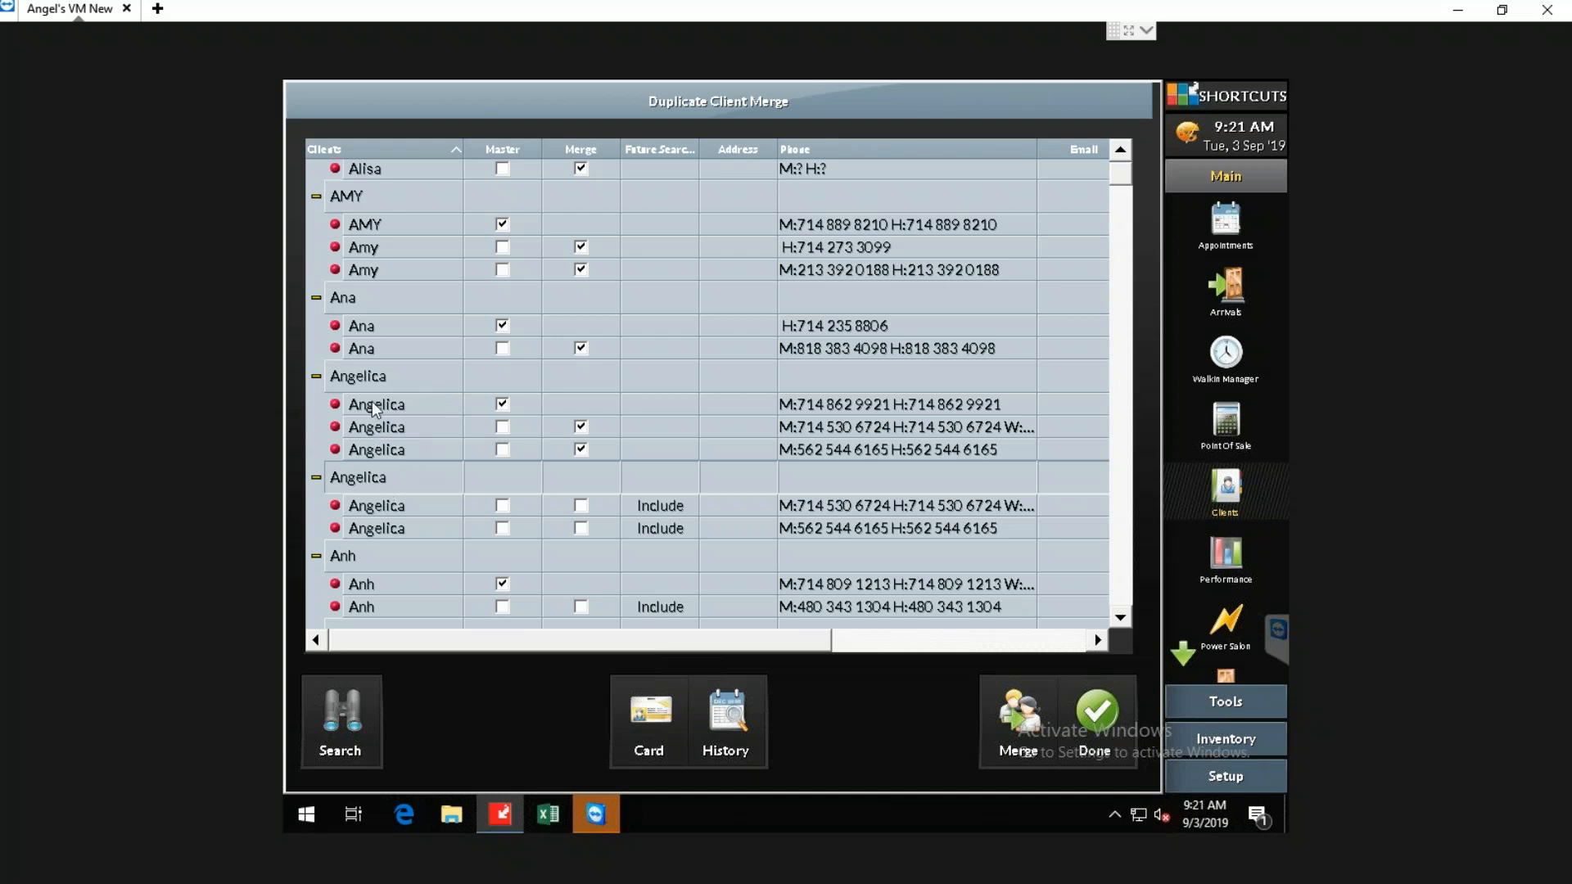
left_click(402, 504)
left_click(409, 530)
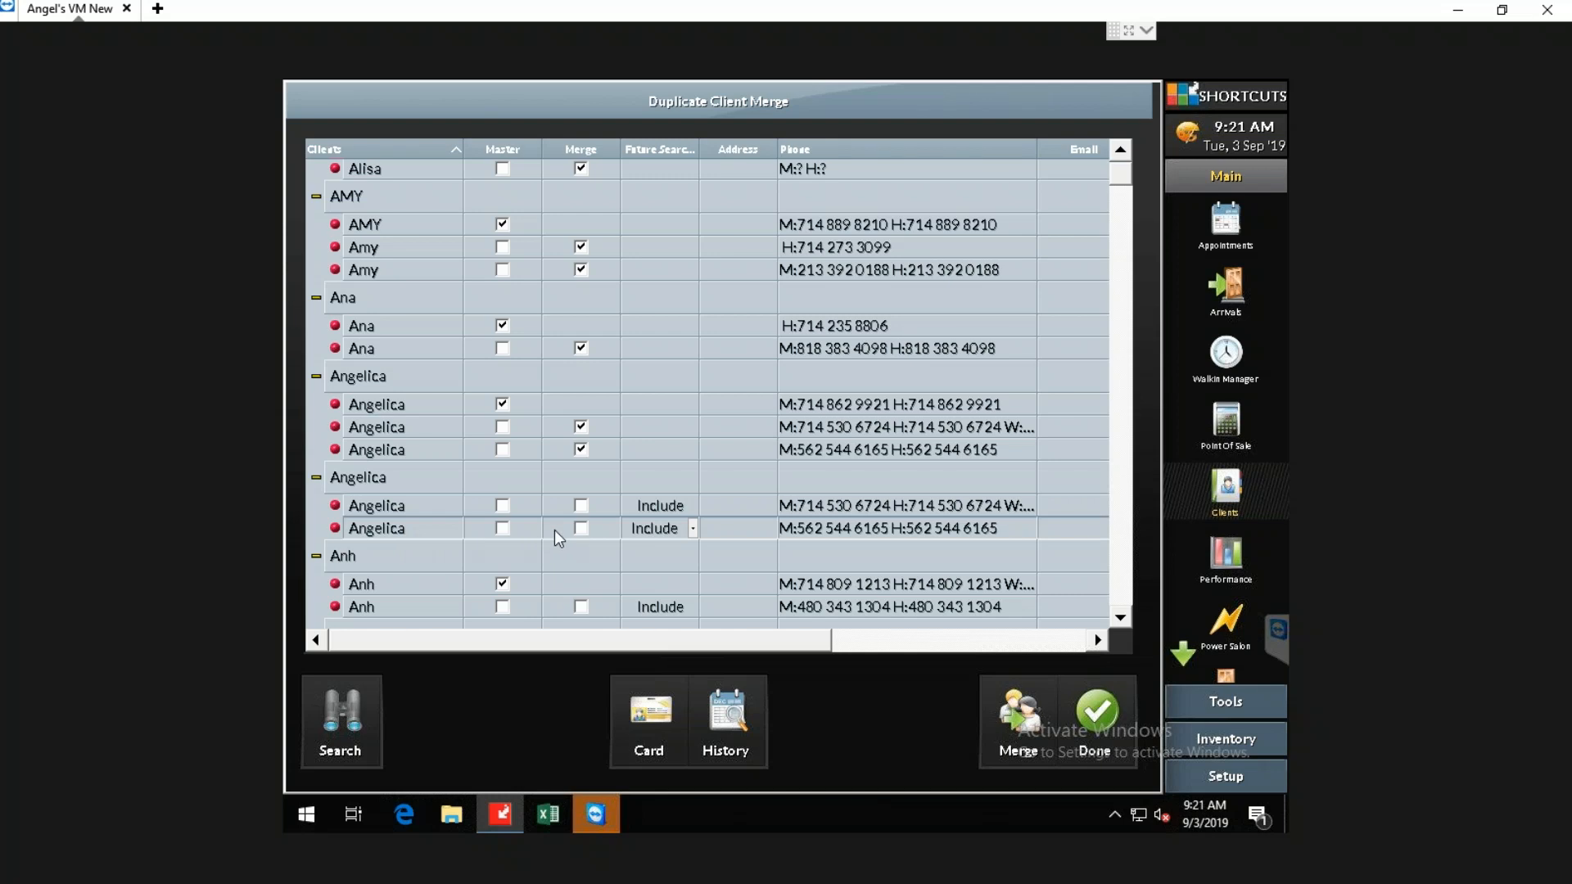
Step: Check the number of visits and the activity dates behind the first group's master choice
scroll(532, 524, "up", 1)
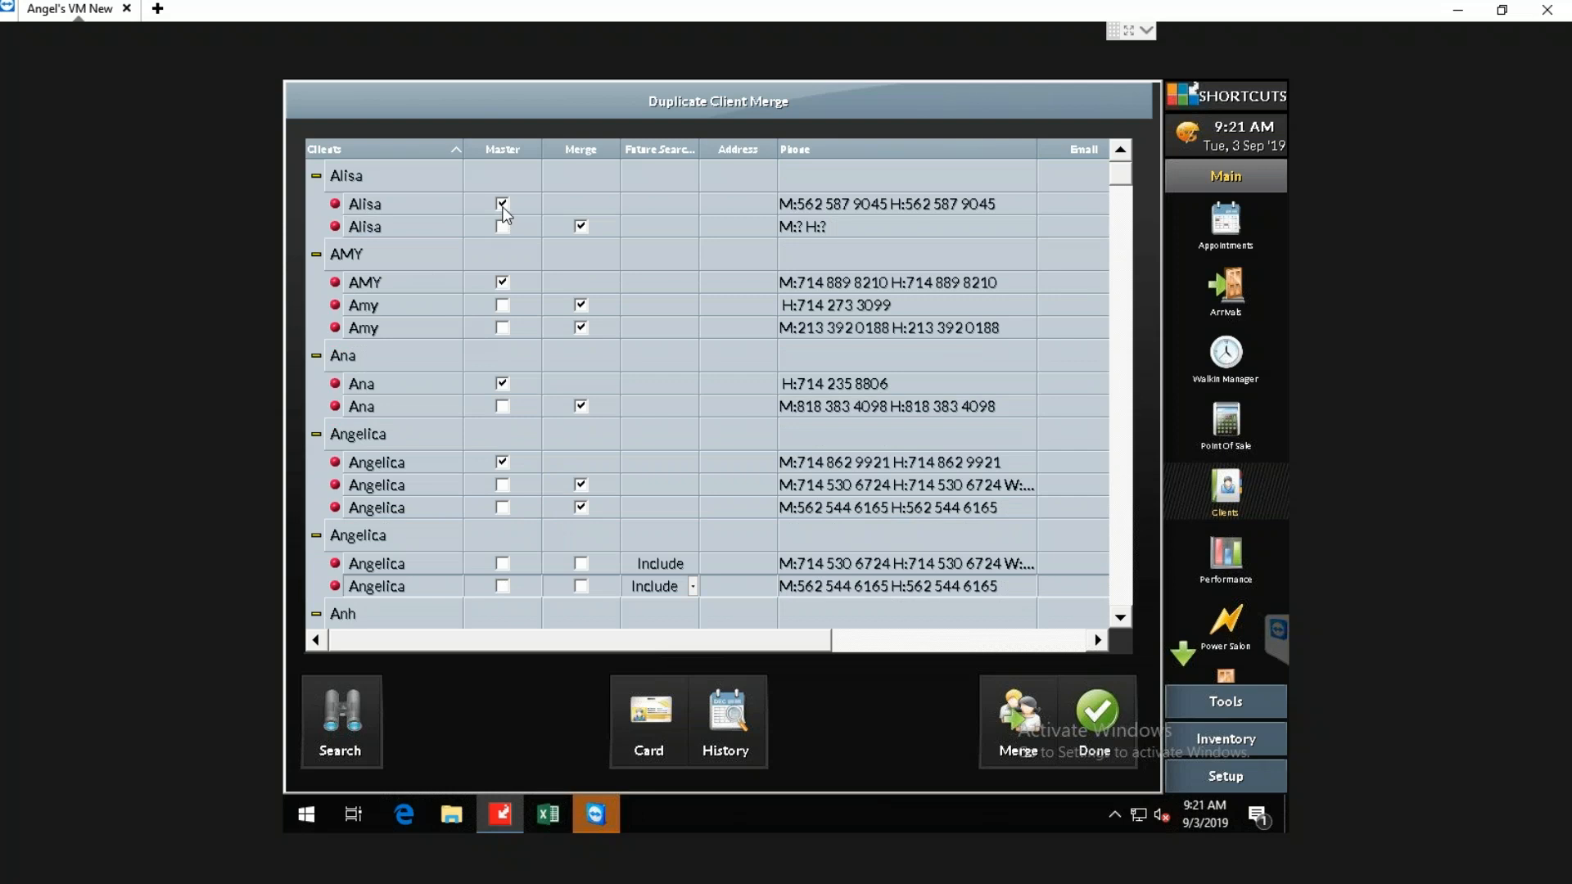
left_click(424, 203)
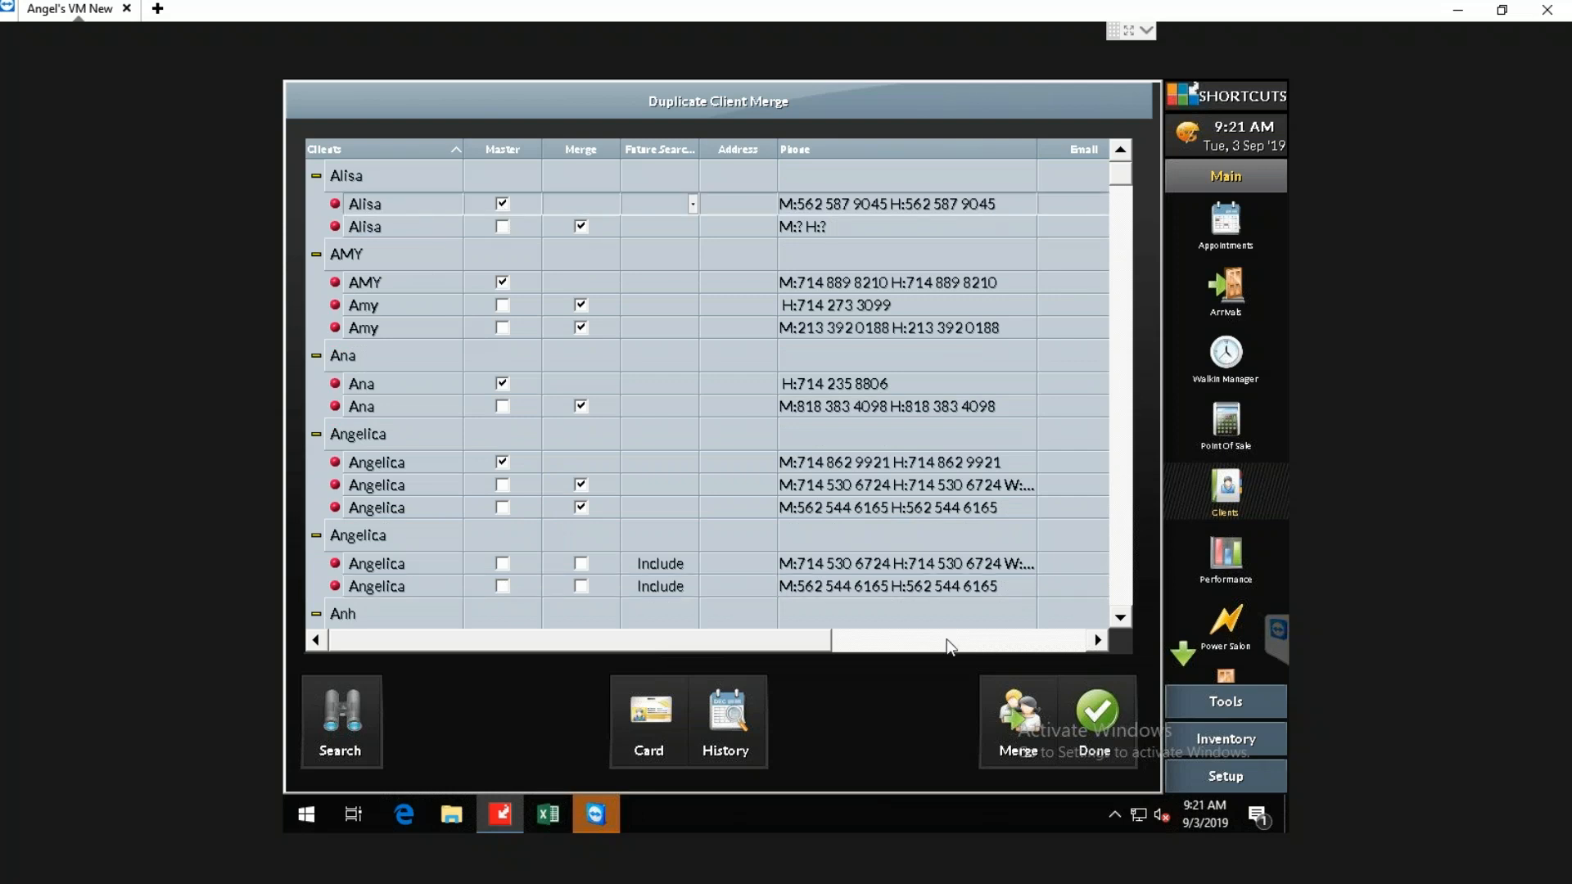
left_click_drag(819, 641, 1073, 641)
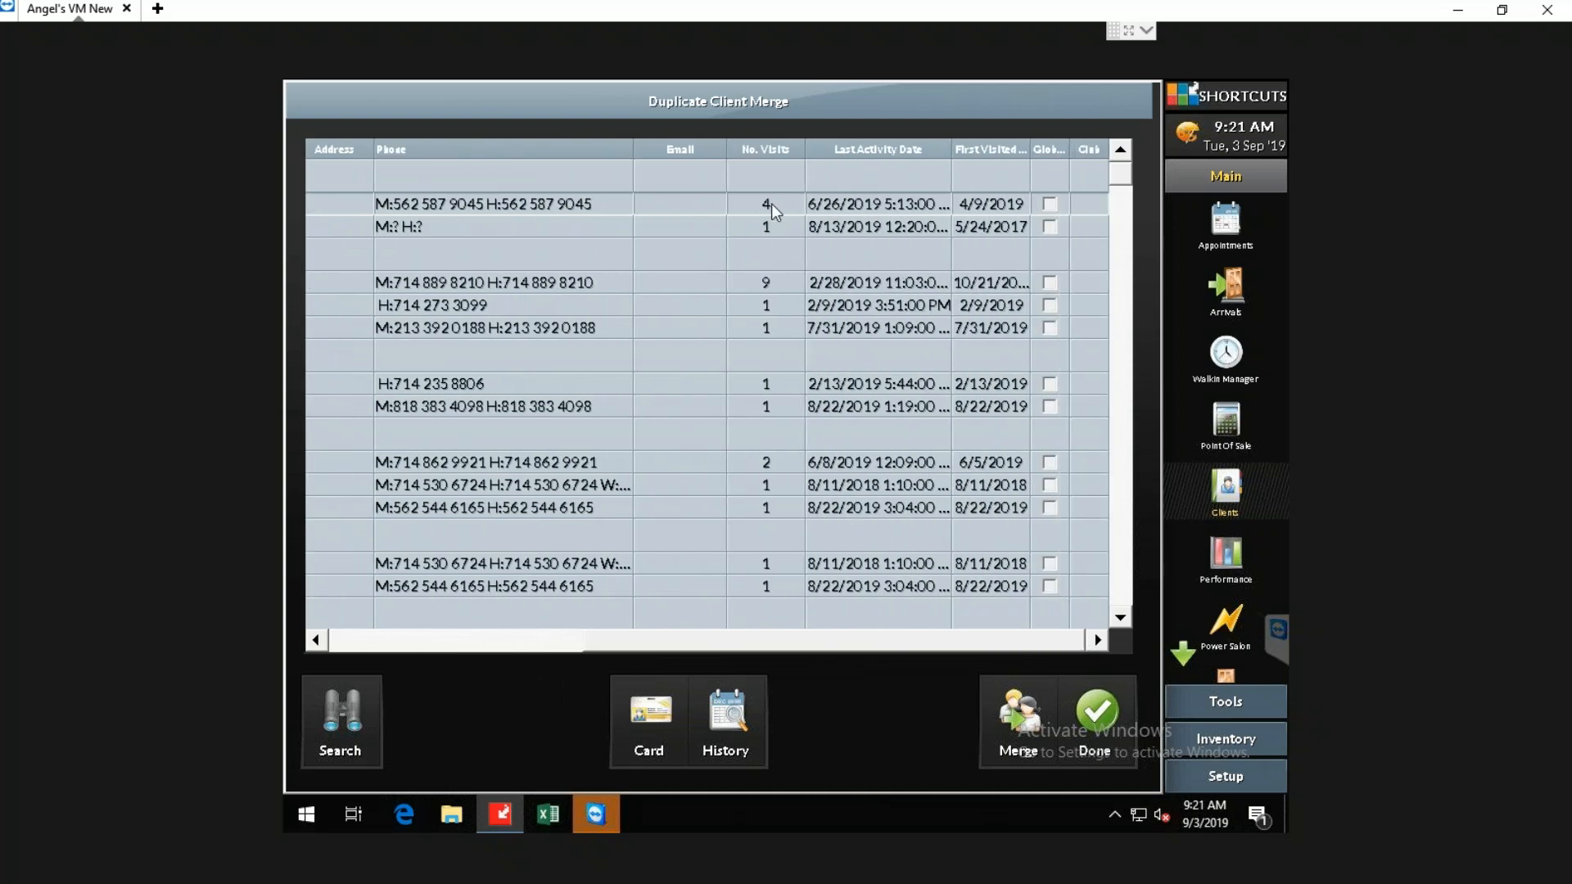
left_click_drag(829, 643, 558, 635)
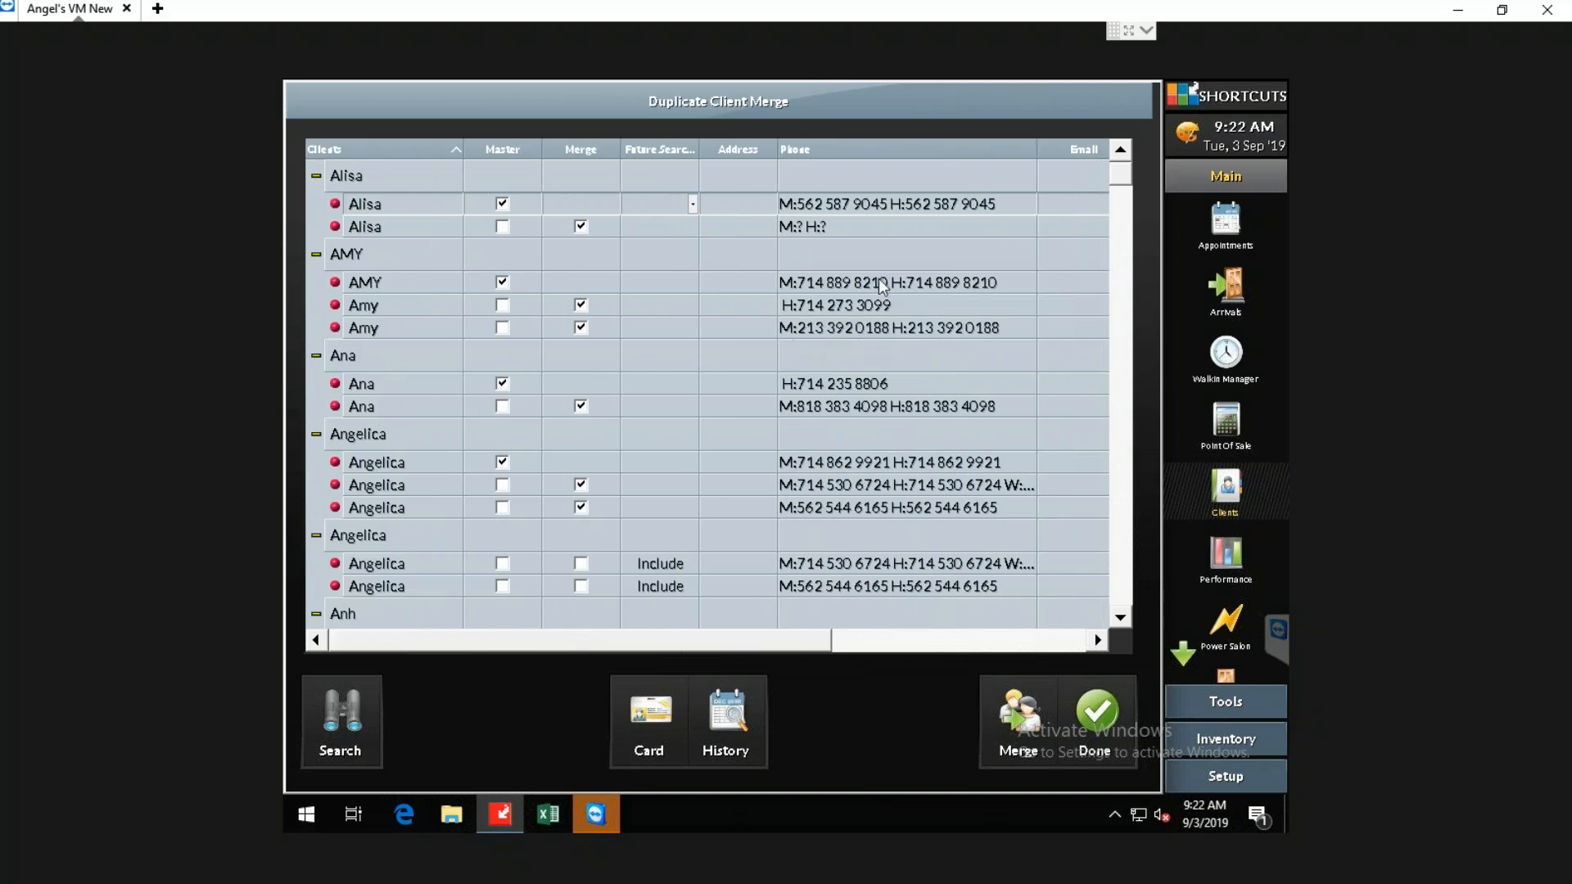
Step: Review the phone numbers of the records marked for merging and the option to copy phone numbers to the master
right_click(873, 307)
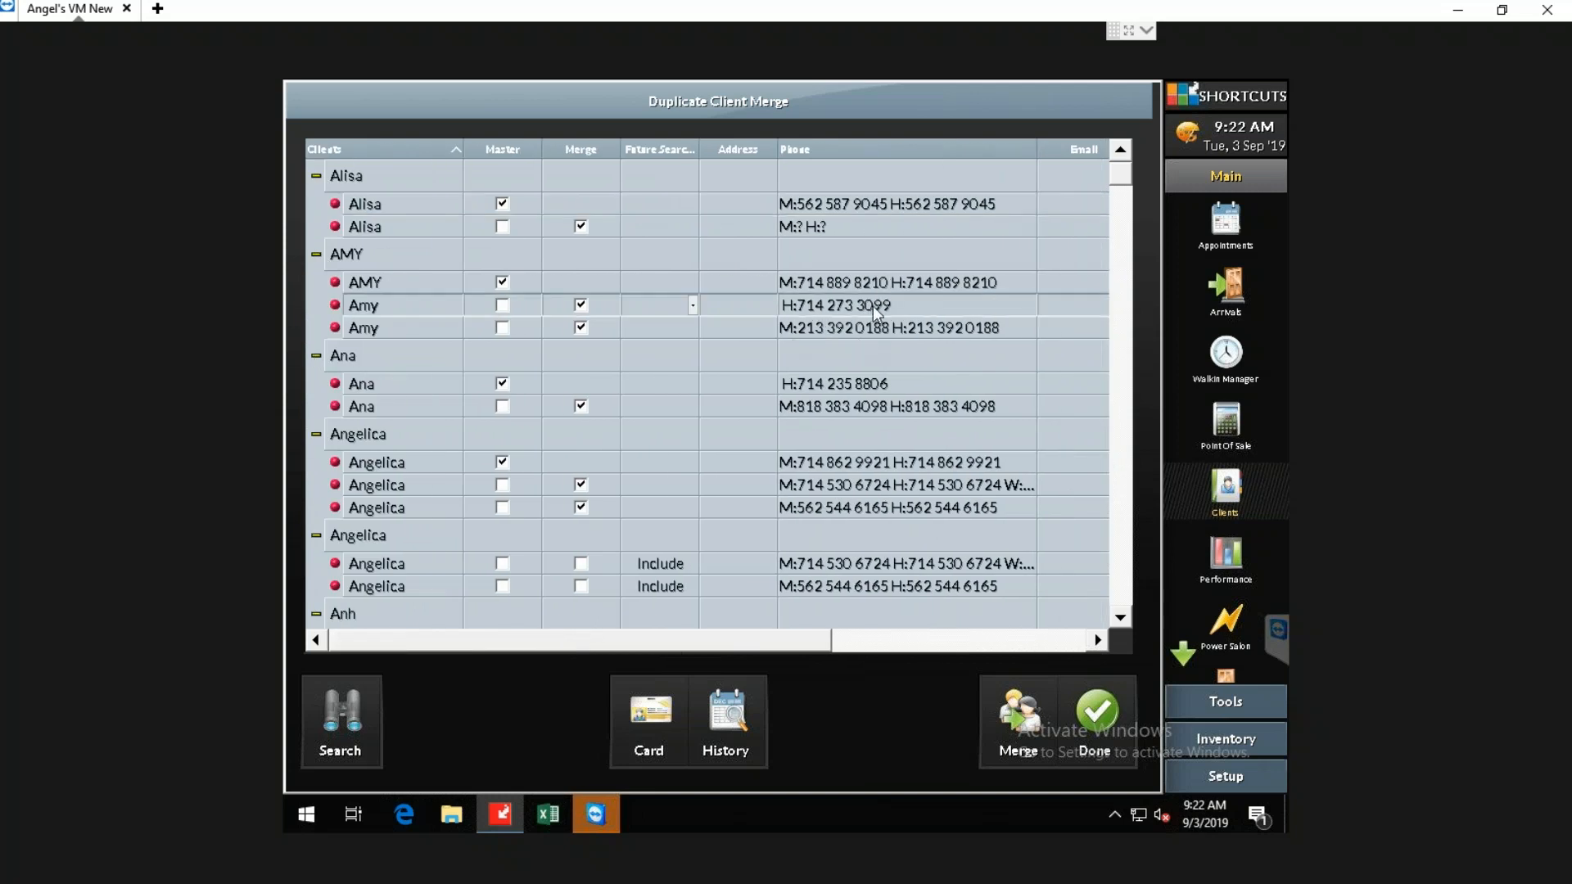
right_click(822, 330)
right_click(854, 479)
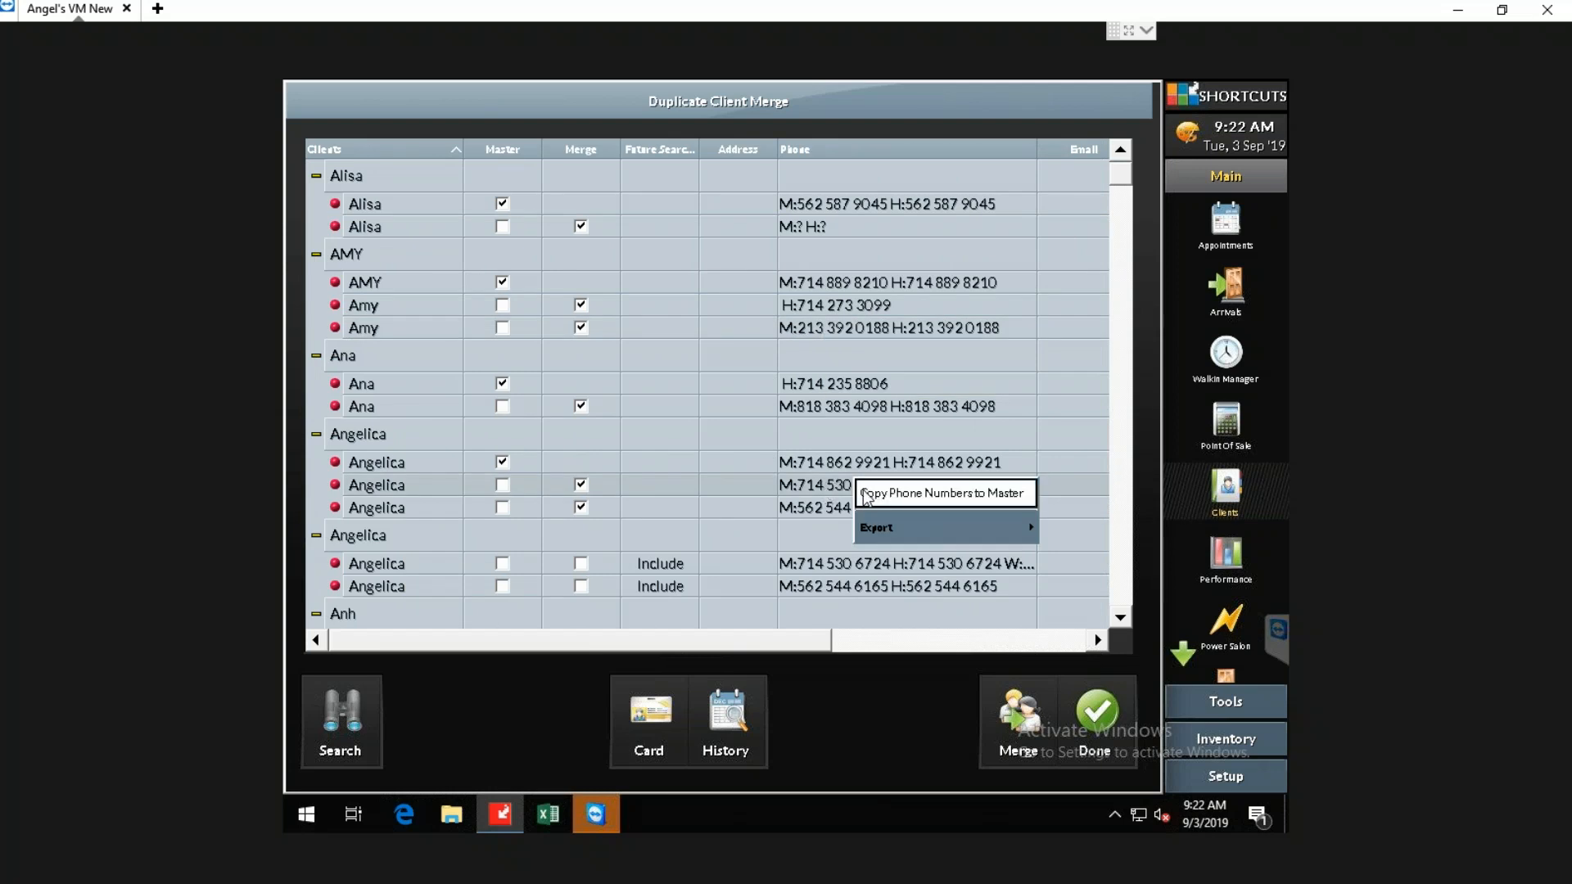
left_click(823, 710)
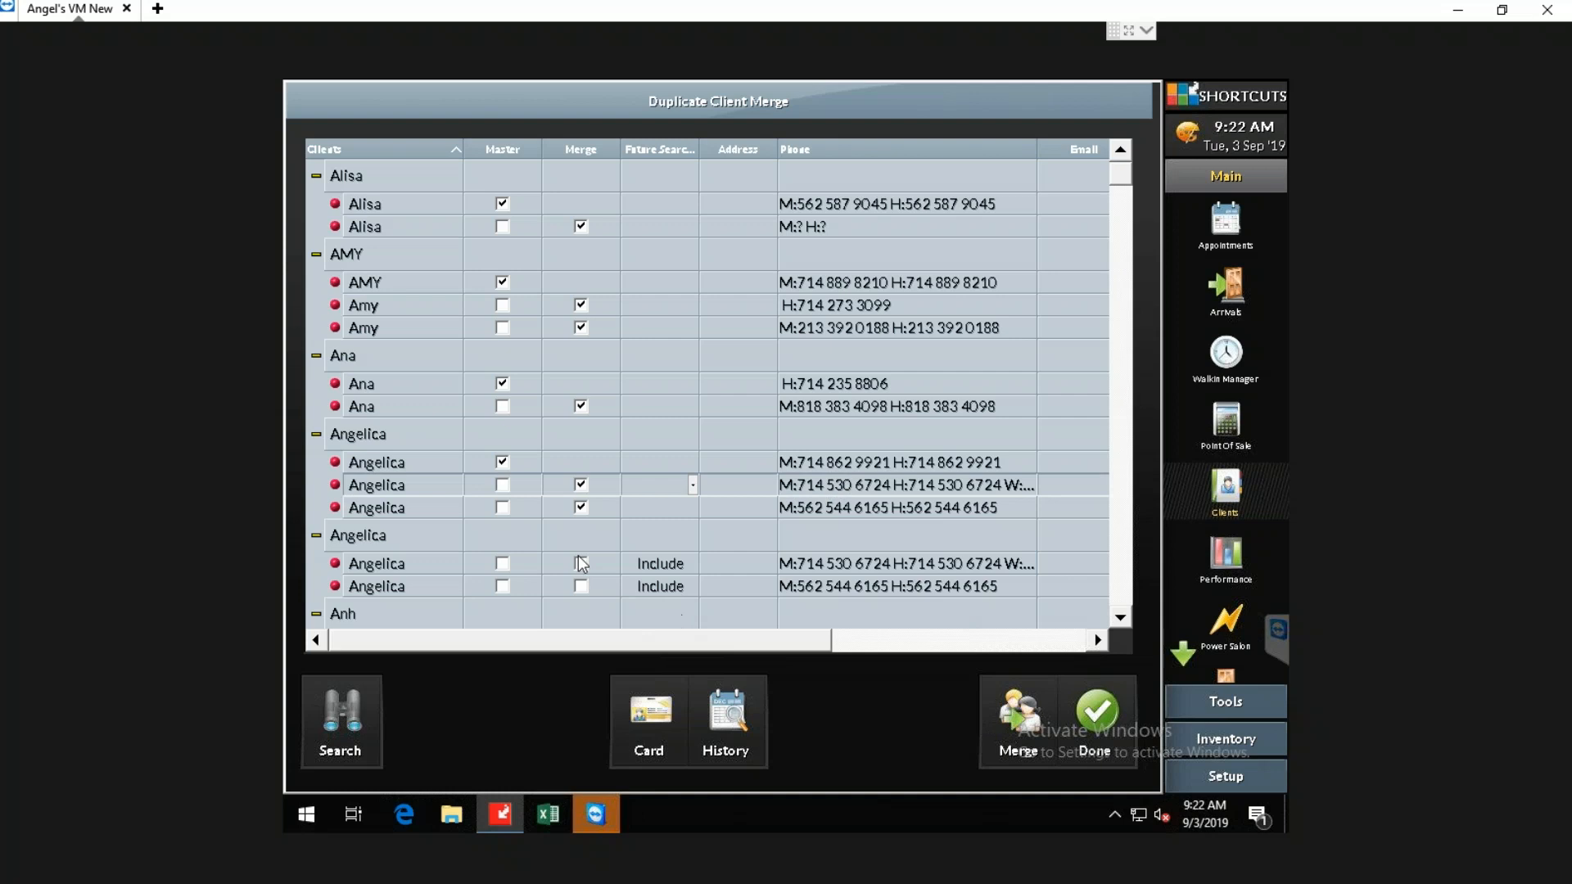
Step: Clear the master marks from the eighth through thirteenth groups of the duplicate list
scroll(572, 545, "down", 1)
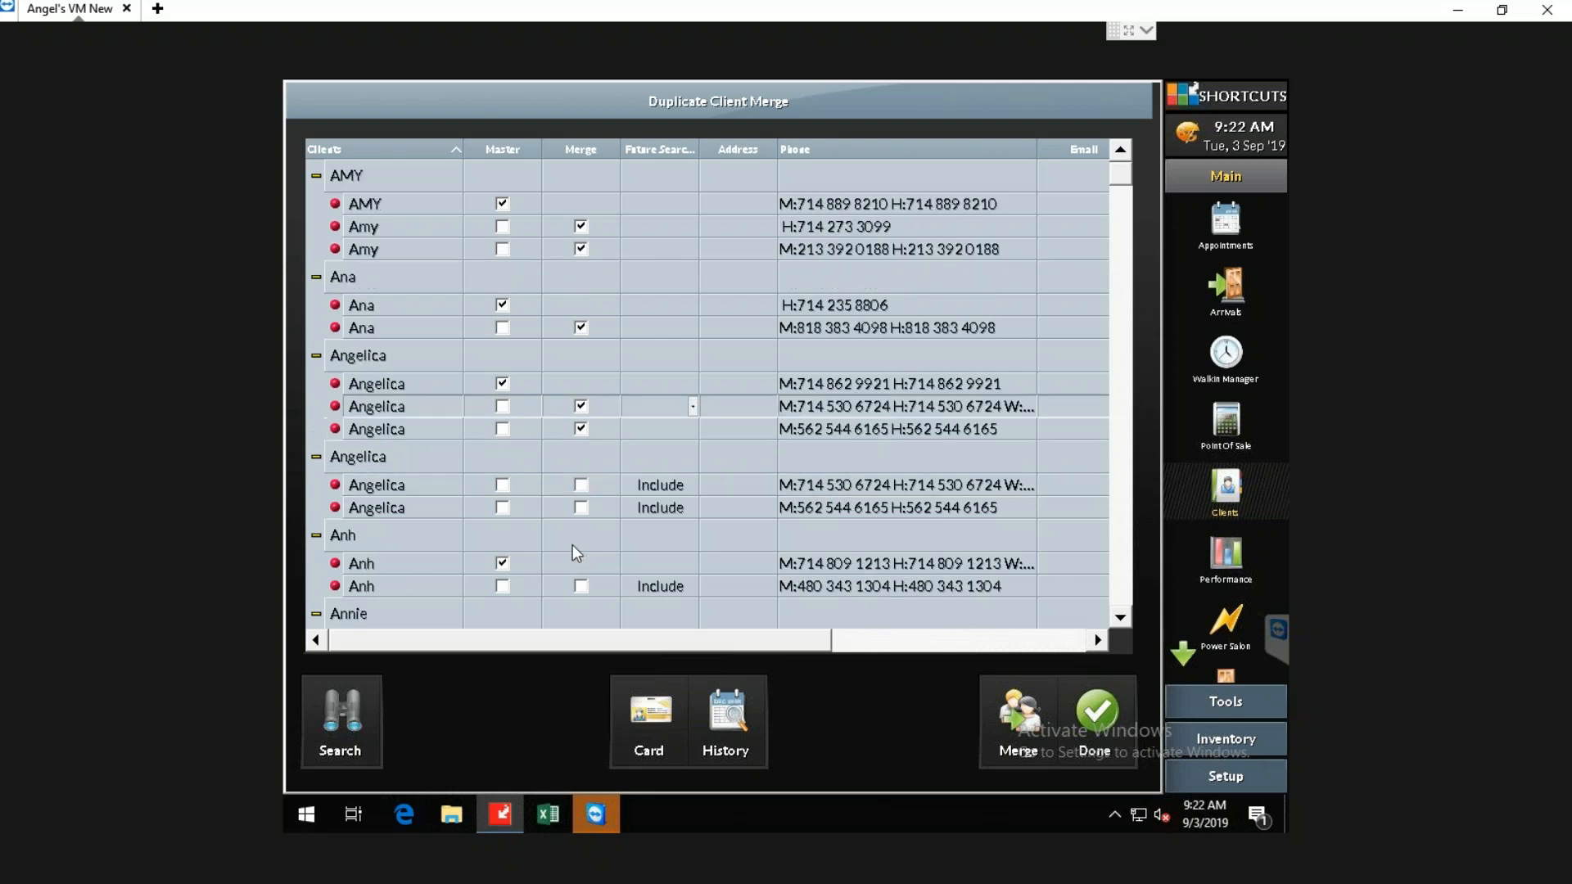
scroll(565, 542, "down", 4)
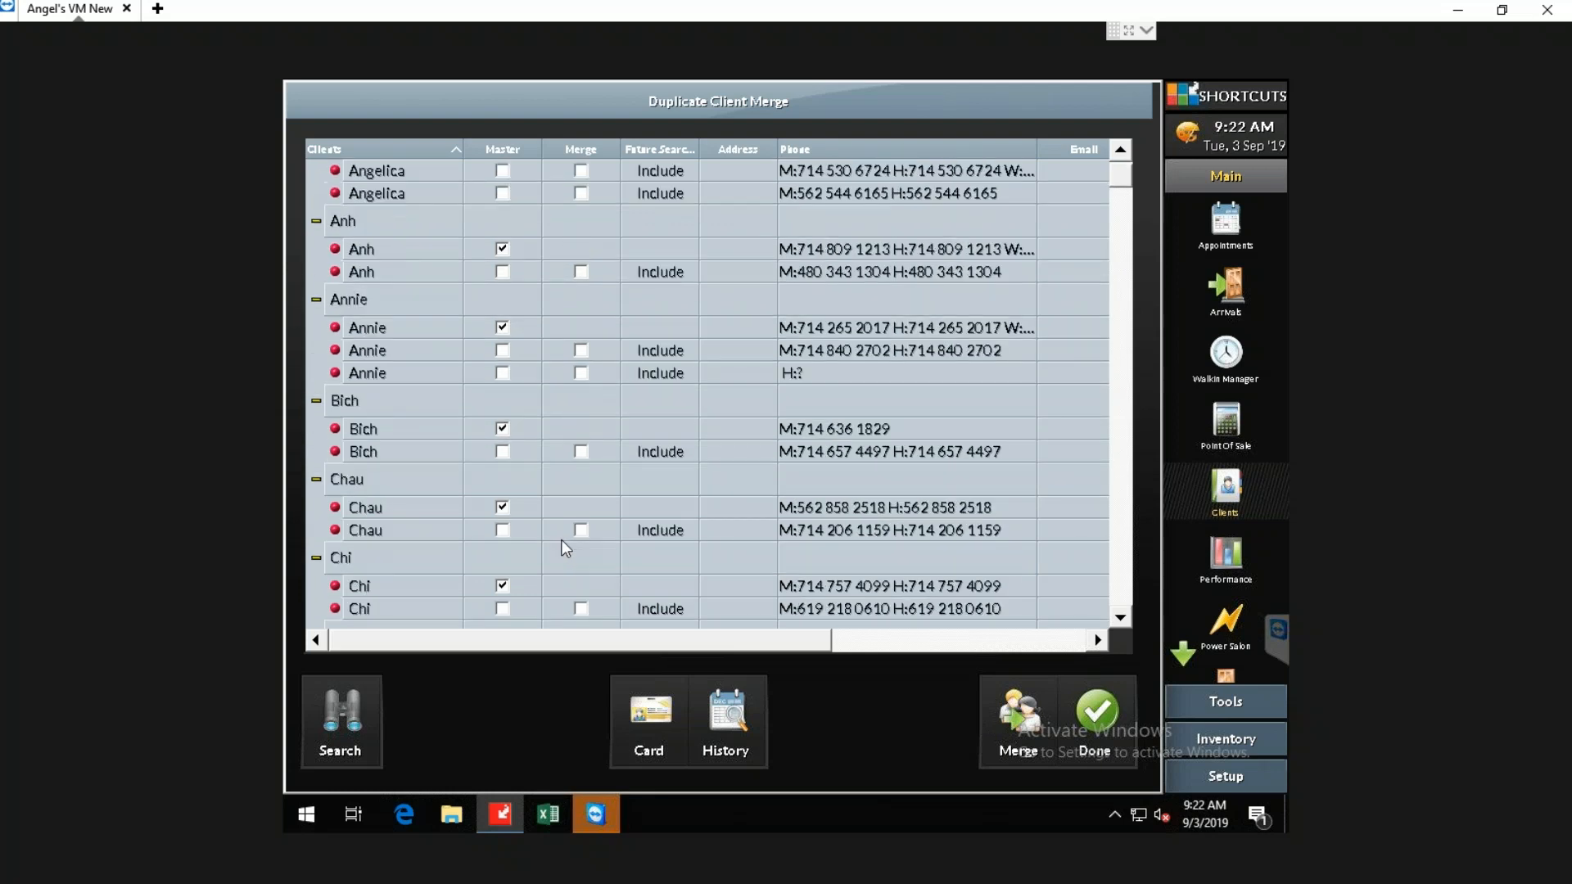
left_click(500, 430)
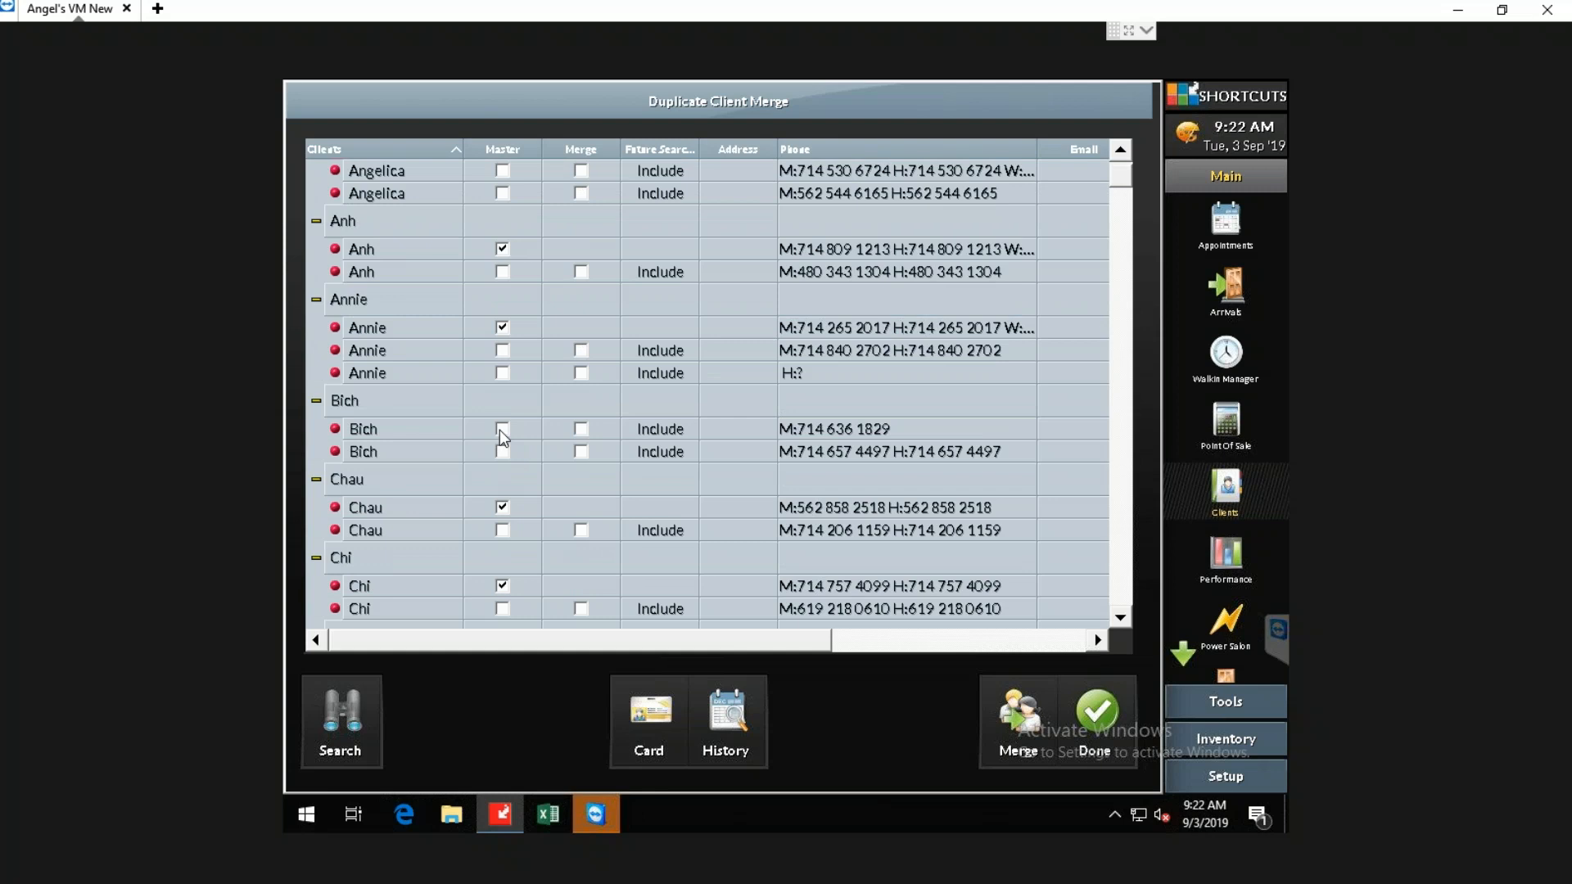
left_click(503, 507)
left_click(503, 584)
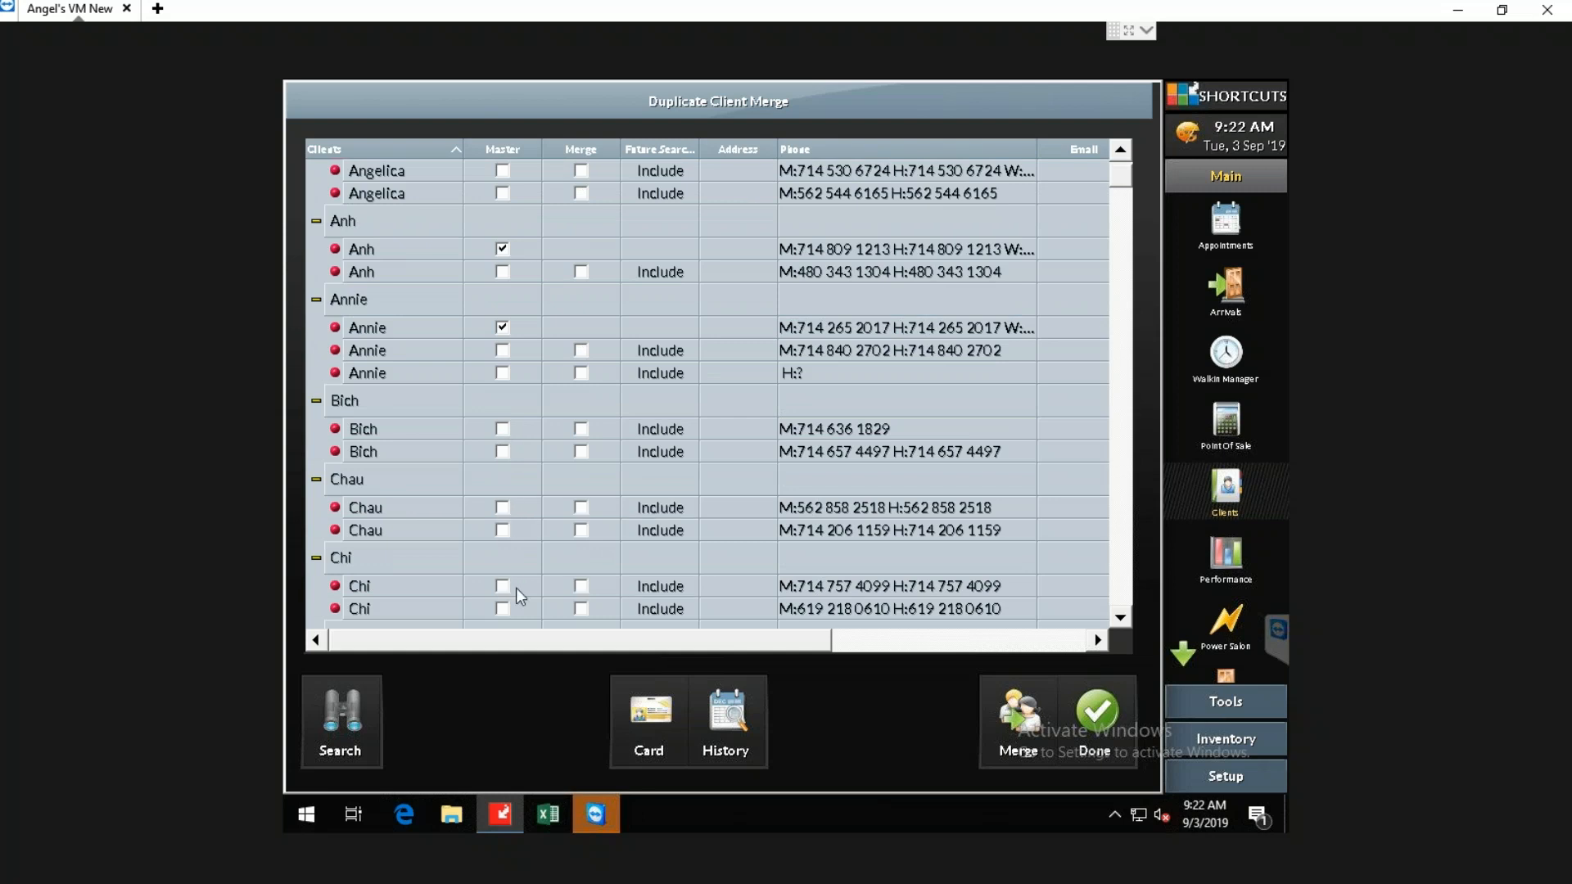
scroll(594, 573, "down", 1)
left_click(505, 585)
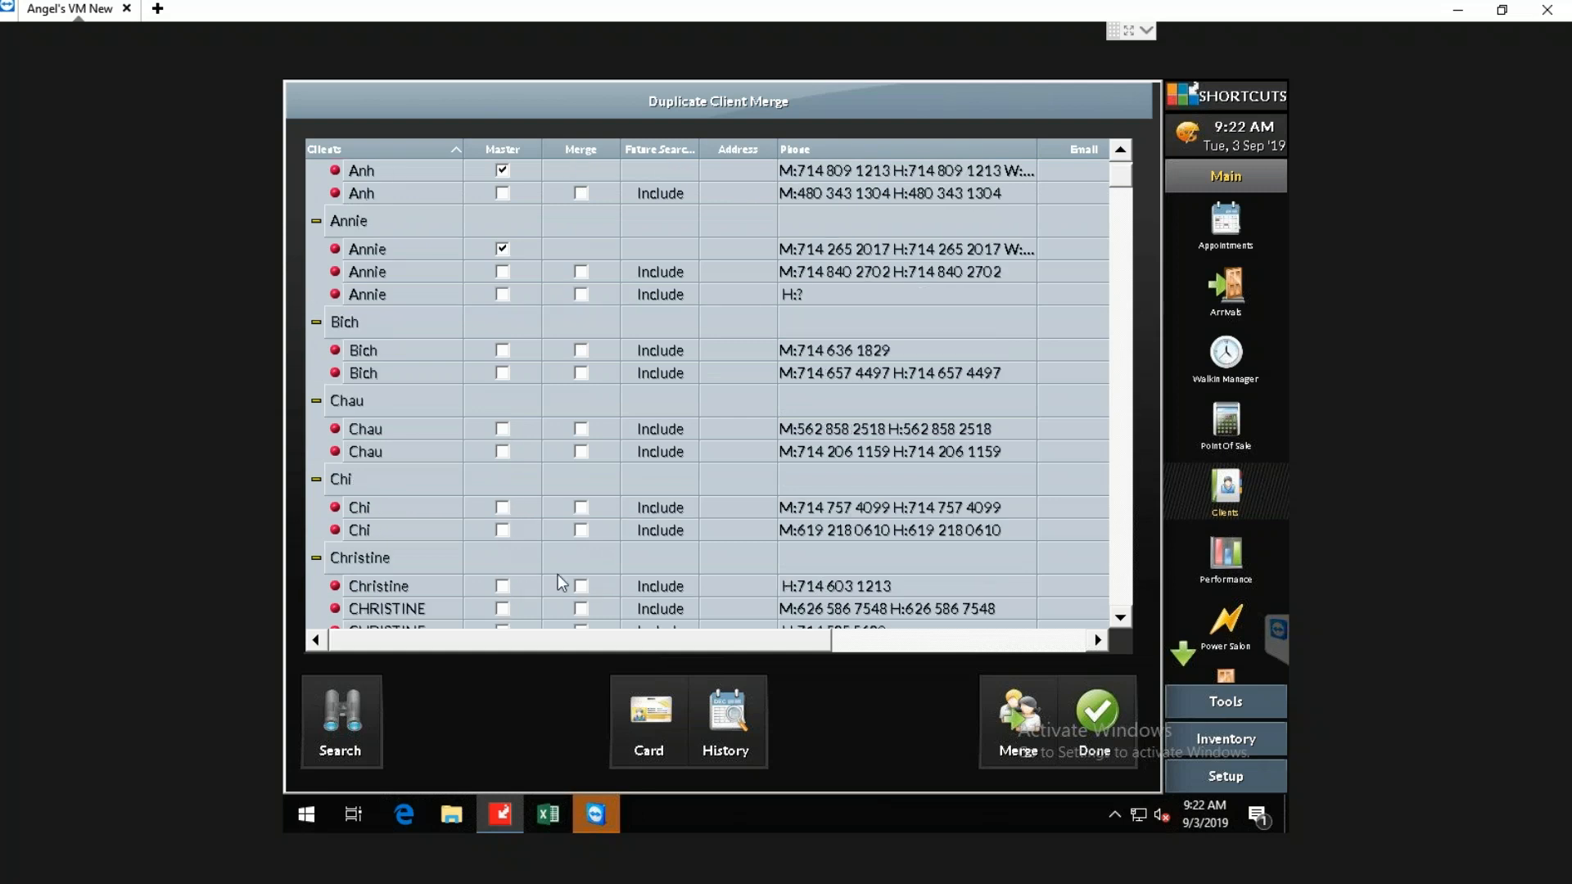
scroll(558, 573, "down", 1)
left_click(503, 608)
scroll(549, 555, "down", 2)
left_click(503, 562)
scroll(596, 547, "down", 2)
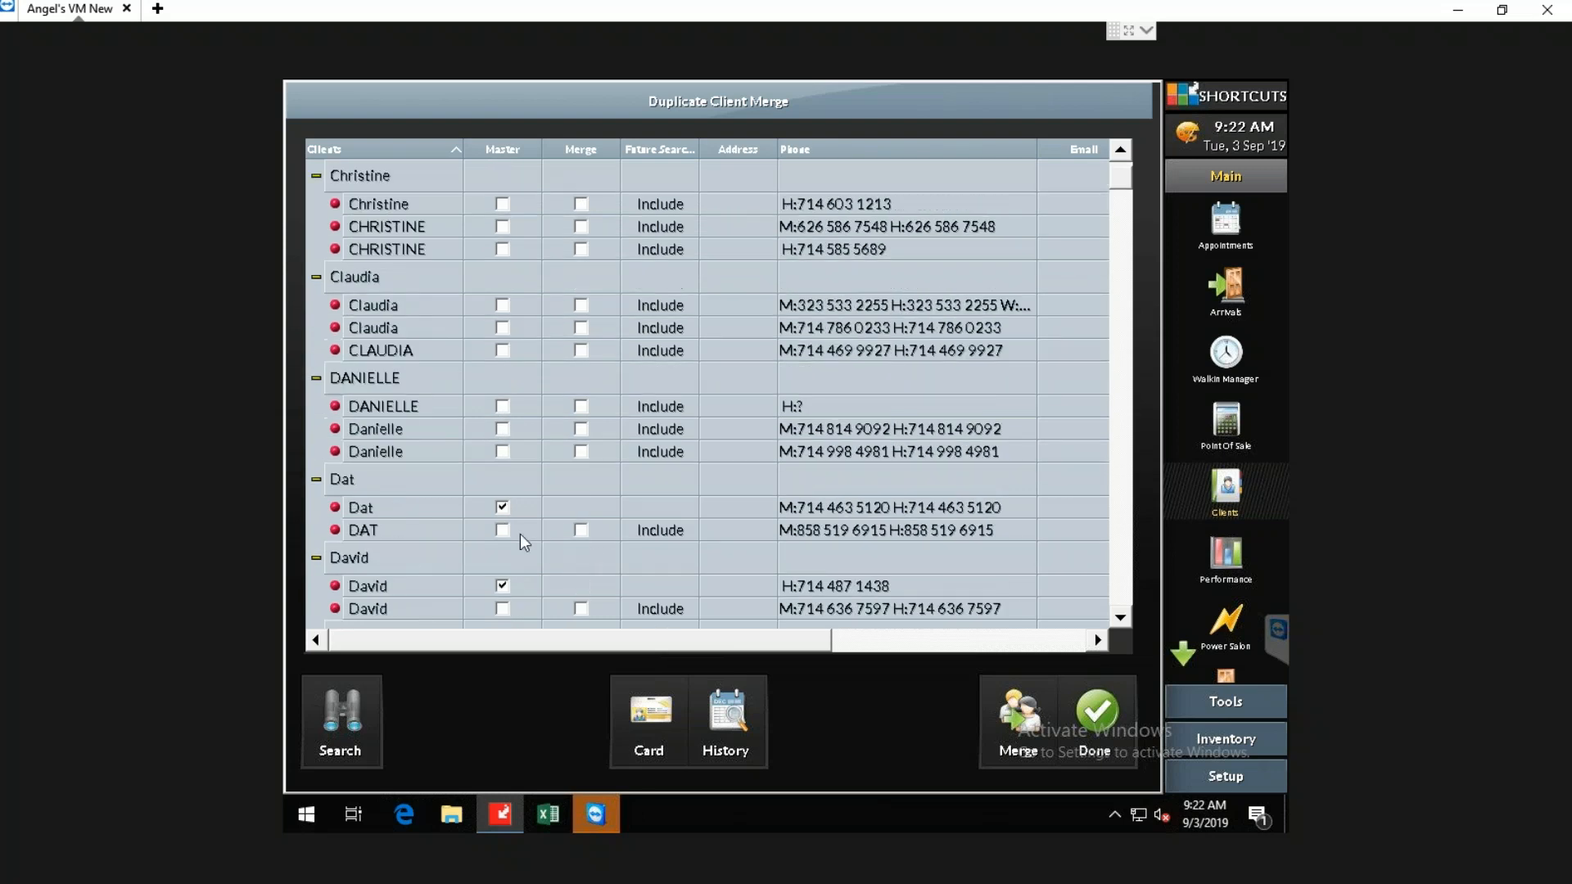
Step: Clear the master marks from the fourteenth through eighteenth groups of the duplicate list
left_click(503, 508)
left_click(503, 586)
scroll(549, 563, "down", 1)
left_click(503, 585)
scroll(592, 559, "down", 2)
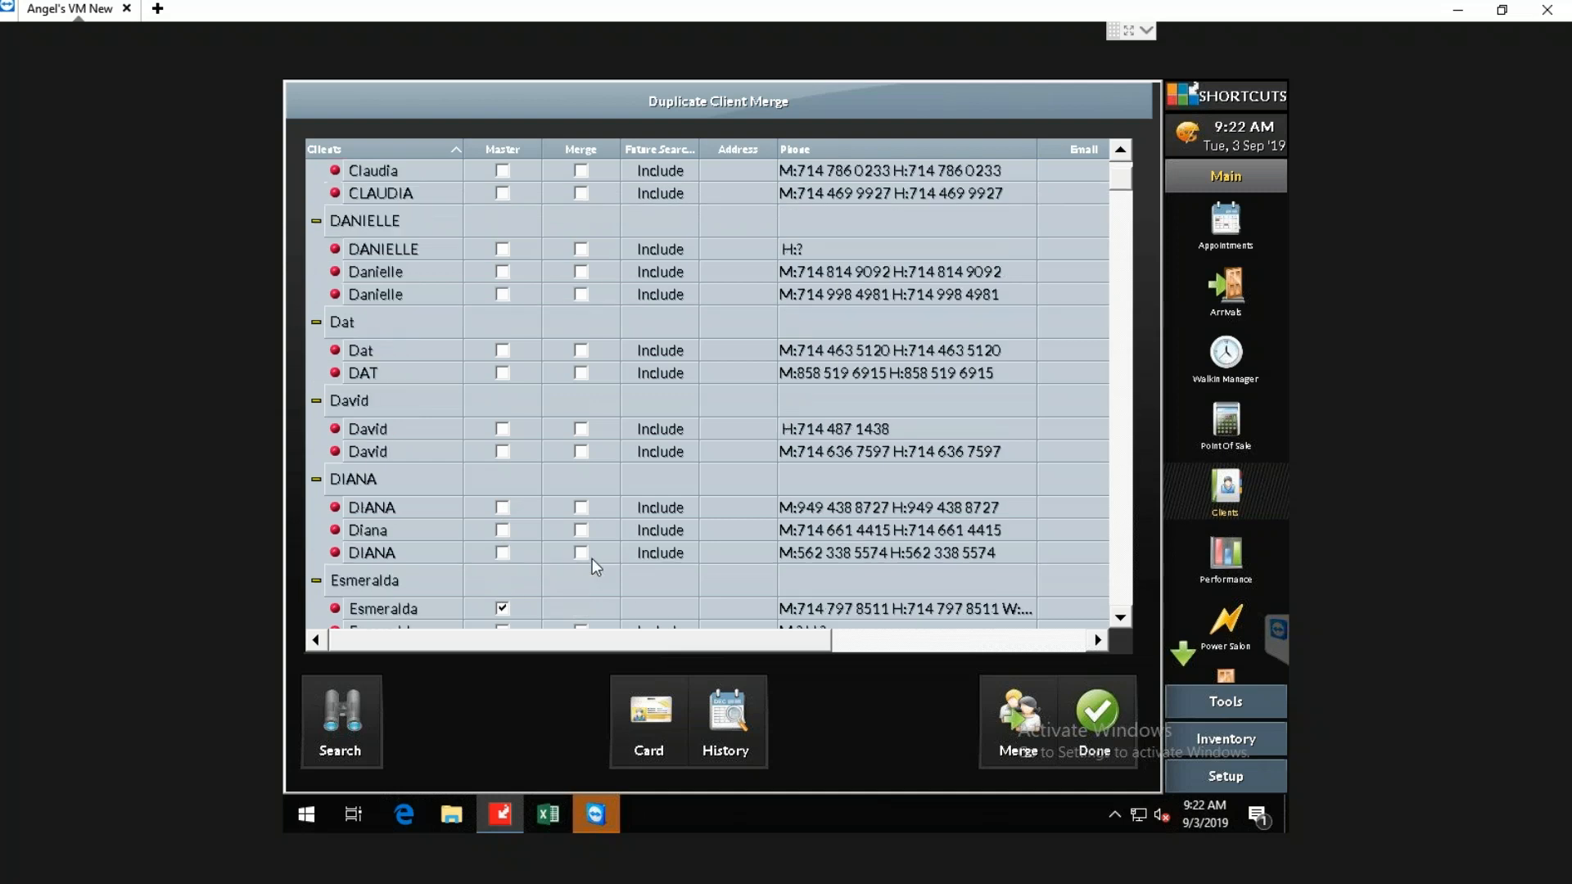
left_click(499, 533)
left_click(504, 610)
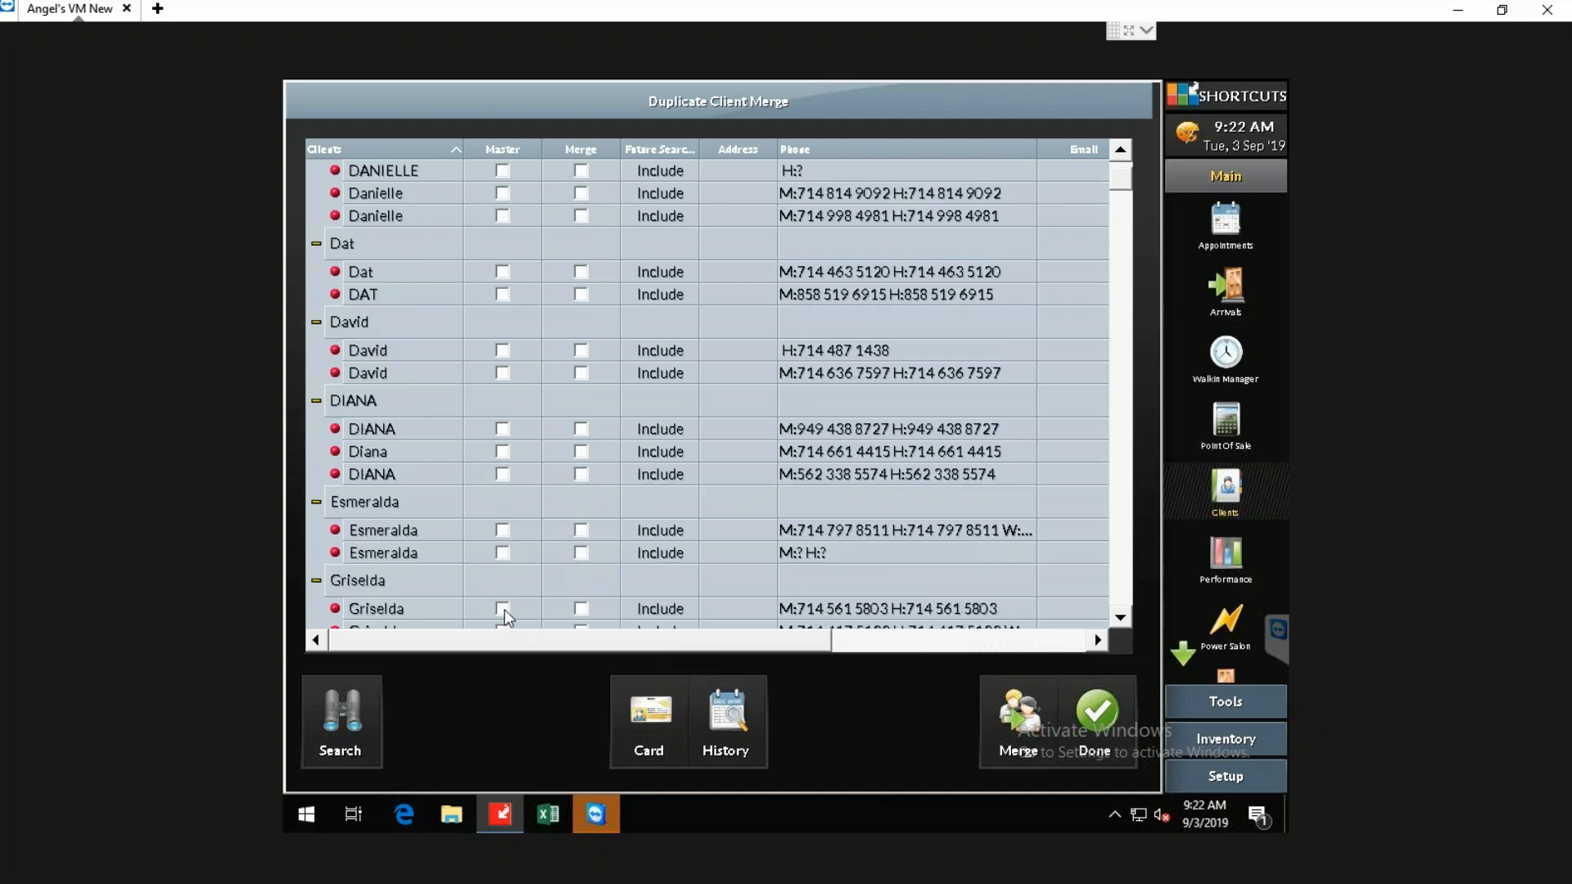
Step: Clear the master marks from the nineteenth through twenty-third groups, including both pairs of same-name groups
scroll(611, 558, "down", 1)
left_click(503, 619)
scroll(565, 525, "down", 1)
left_click(502, 620)
scroll(590, 525, "down", 2)
left_click(501, 564)
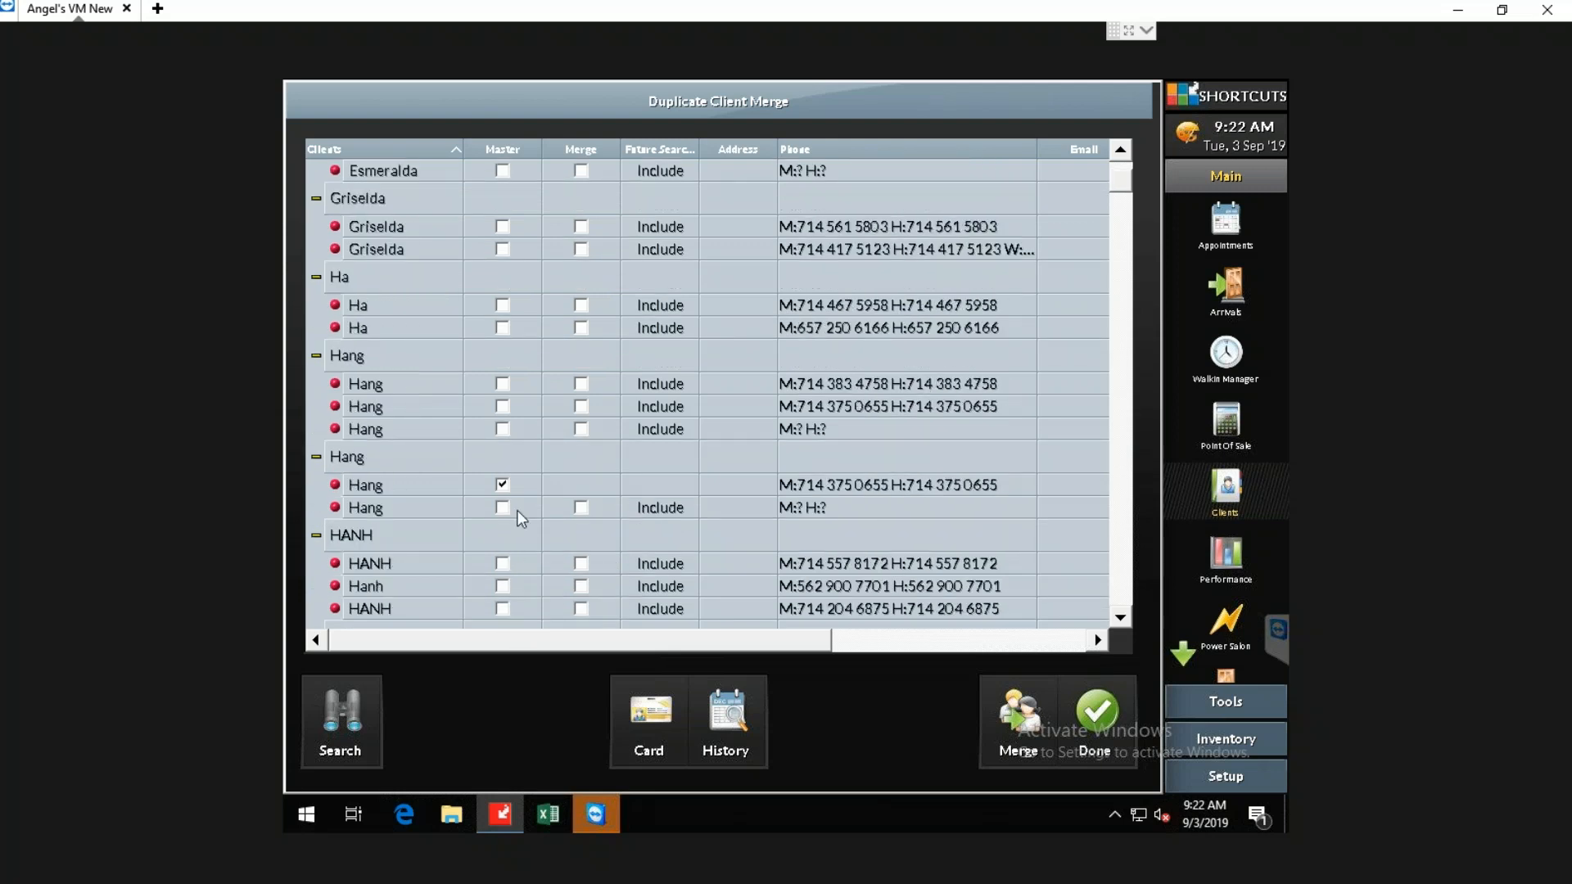
left_click(501, 485)
scroll(597, 565, "down", 1)
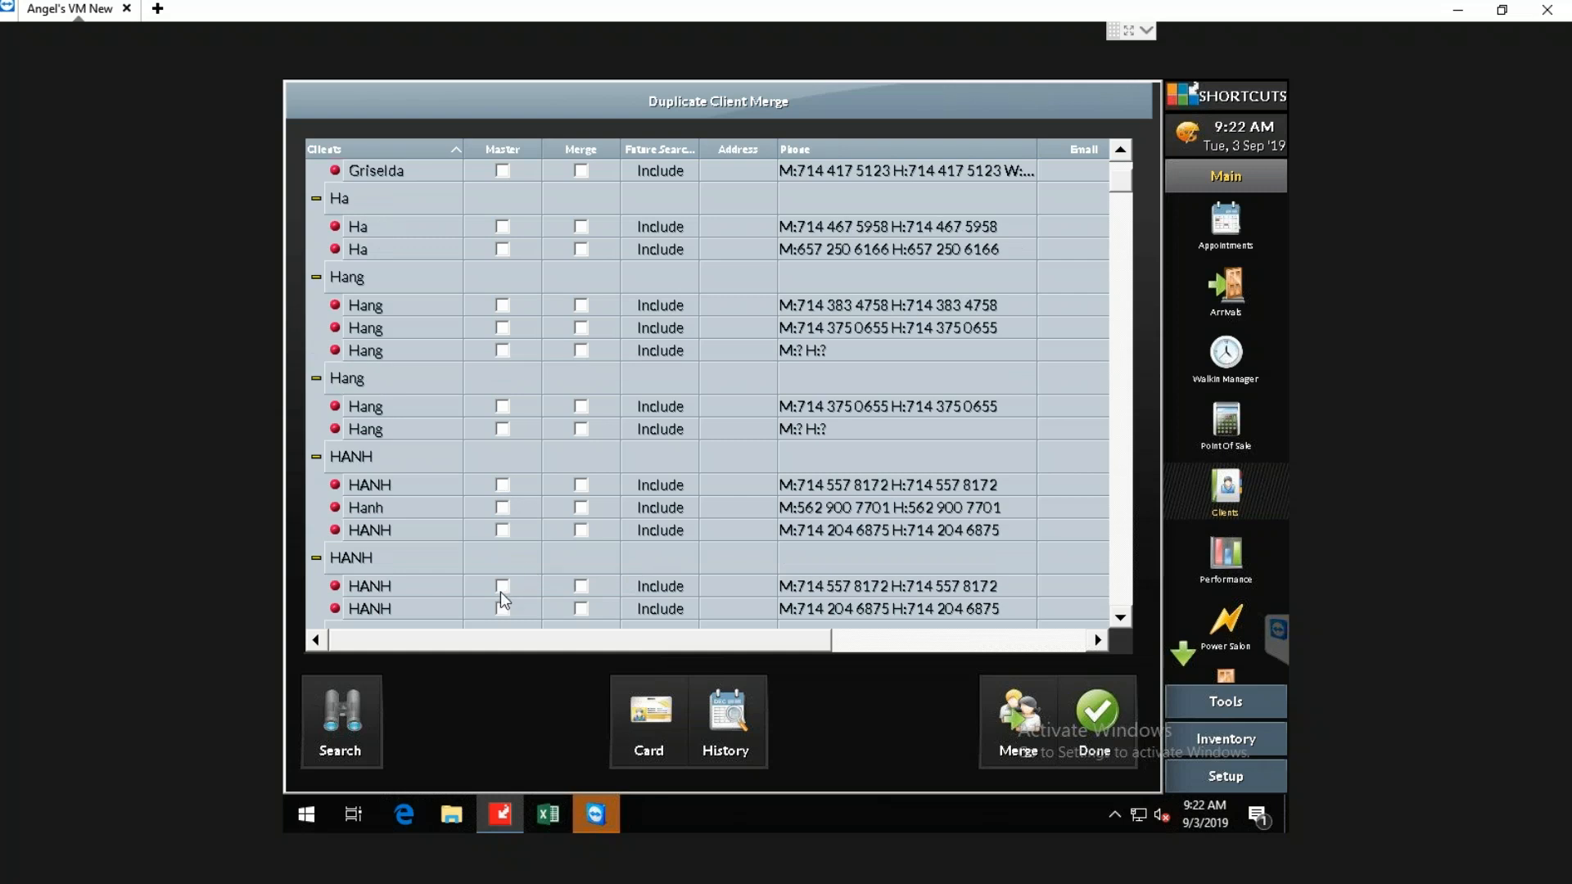
Step: Clear the master marks from the twenty-fourth through twenty-eighth groups of the duplicate list
scroll(499, 589, "down", 2)
left_click(502, 509)
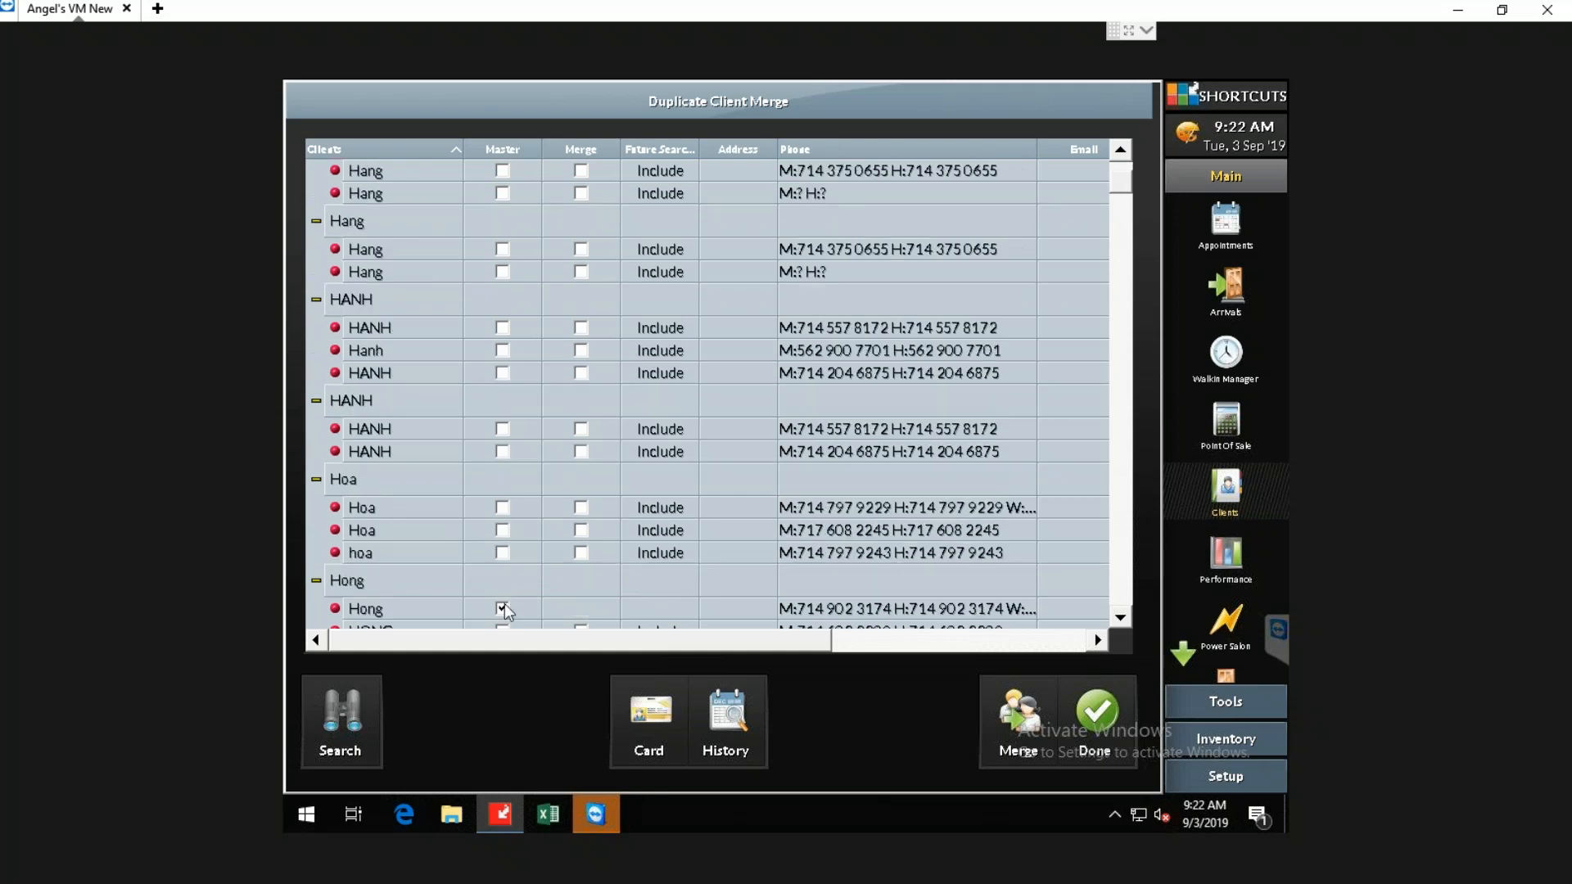
left_click(502, 608)
scroll(511, 598, "down", 2)
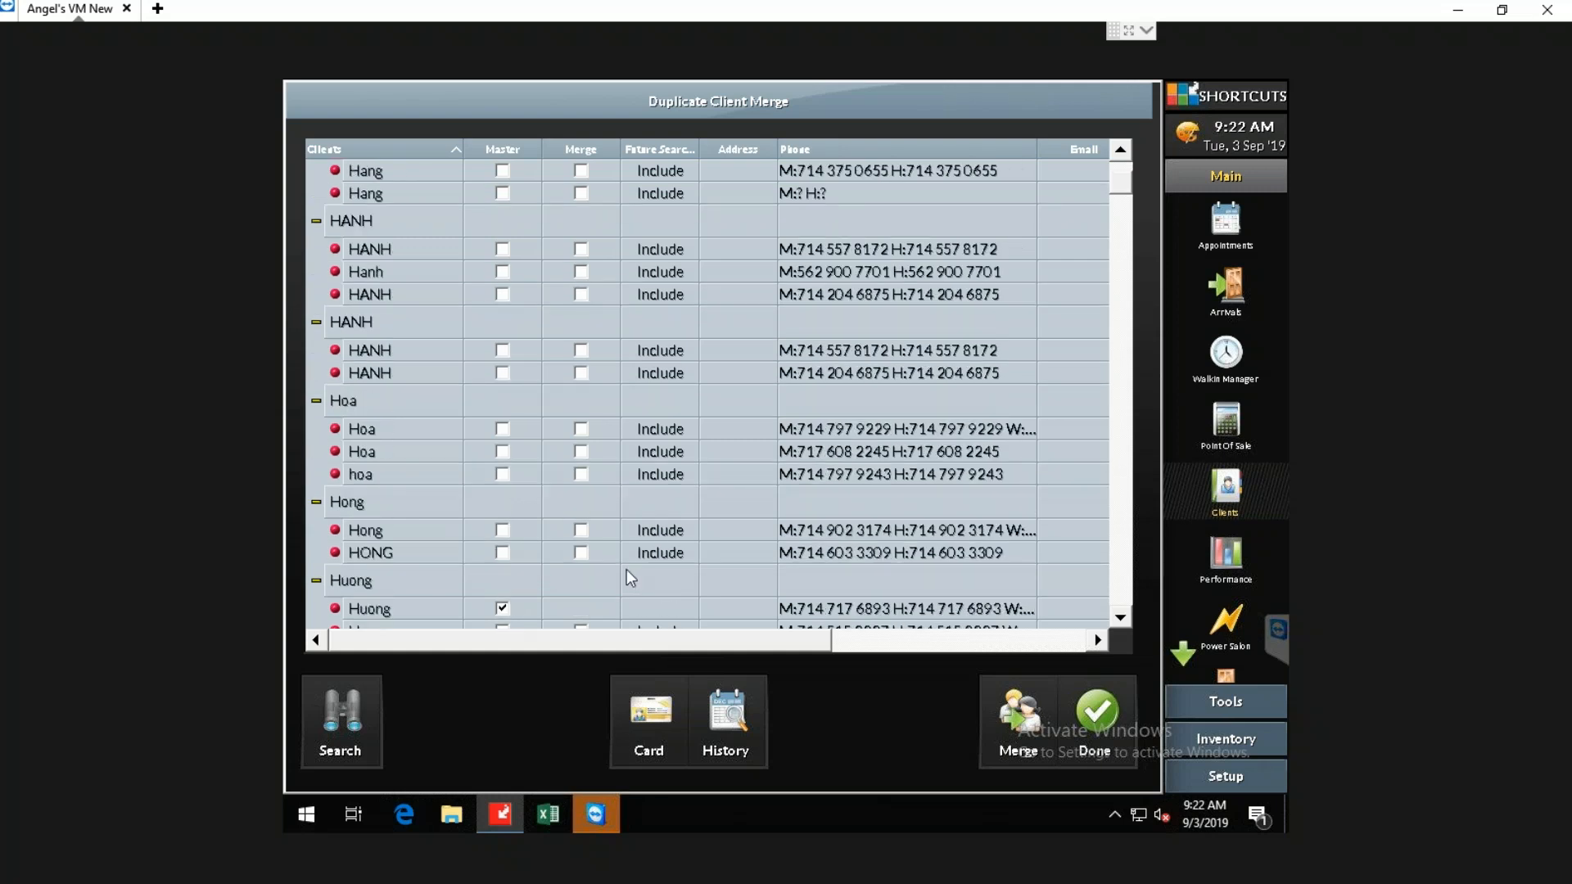
left_click(502, 531)
scroll(678, 522, "down", 2)
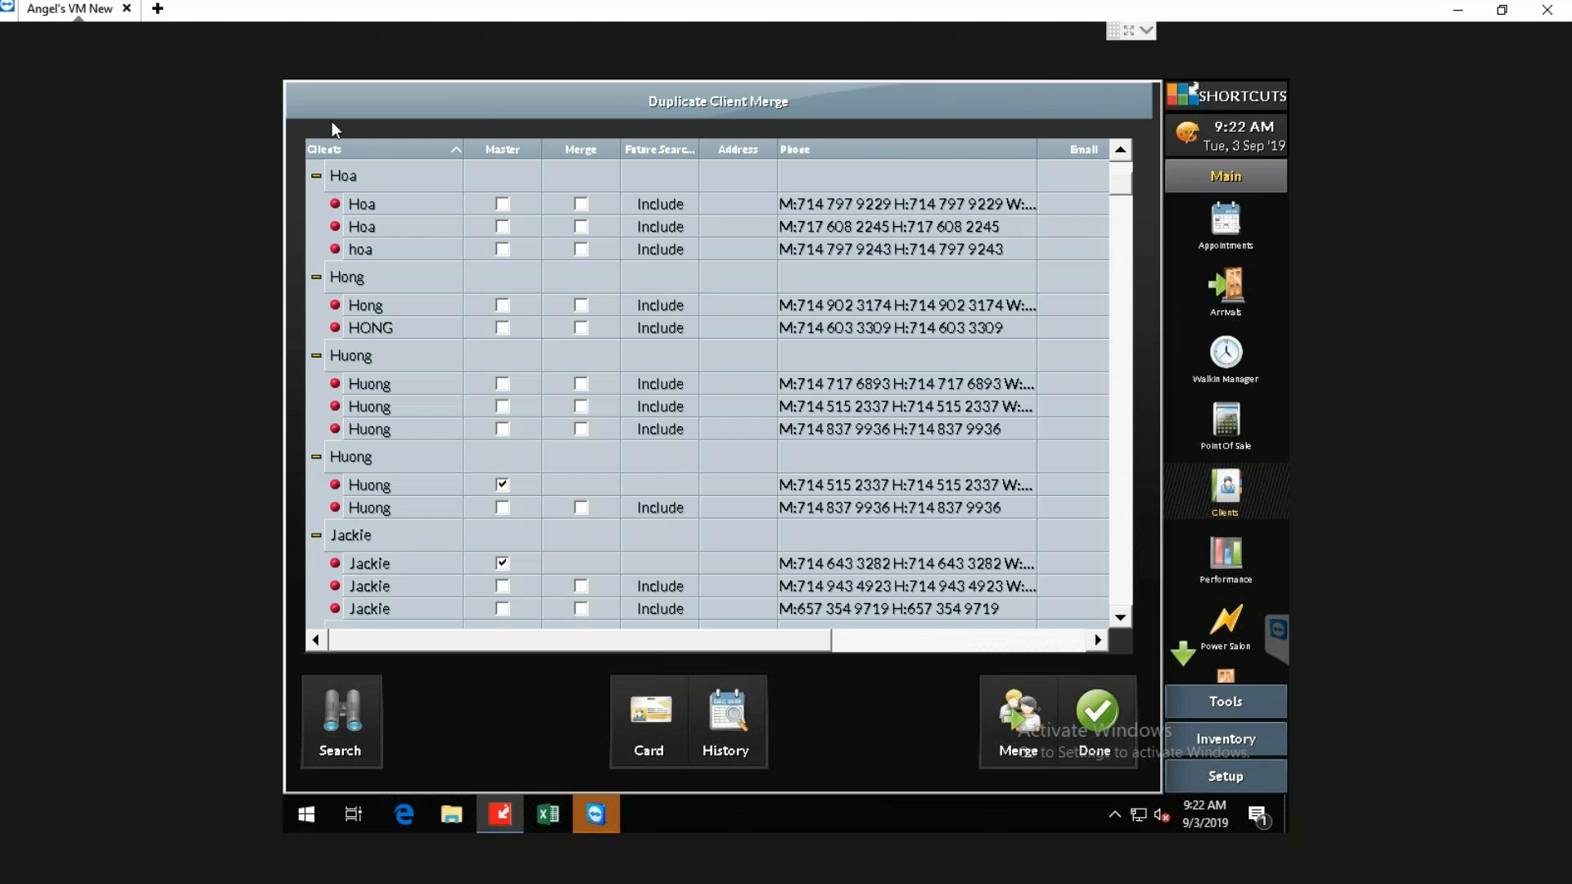
left_click(502, 485)
left_click(502, 563)
Step: Clear the master marks from the twenty-ninth group through the last group whose client name starts with J
scroll(503, 574, "down", 1)
left_click(502, 587)
scroll(502, 590, "down", 1)
left_click(502, 586)
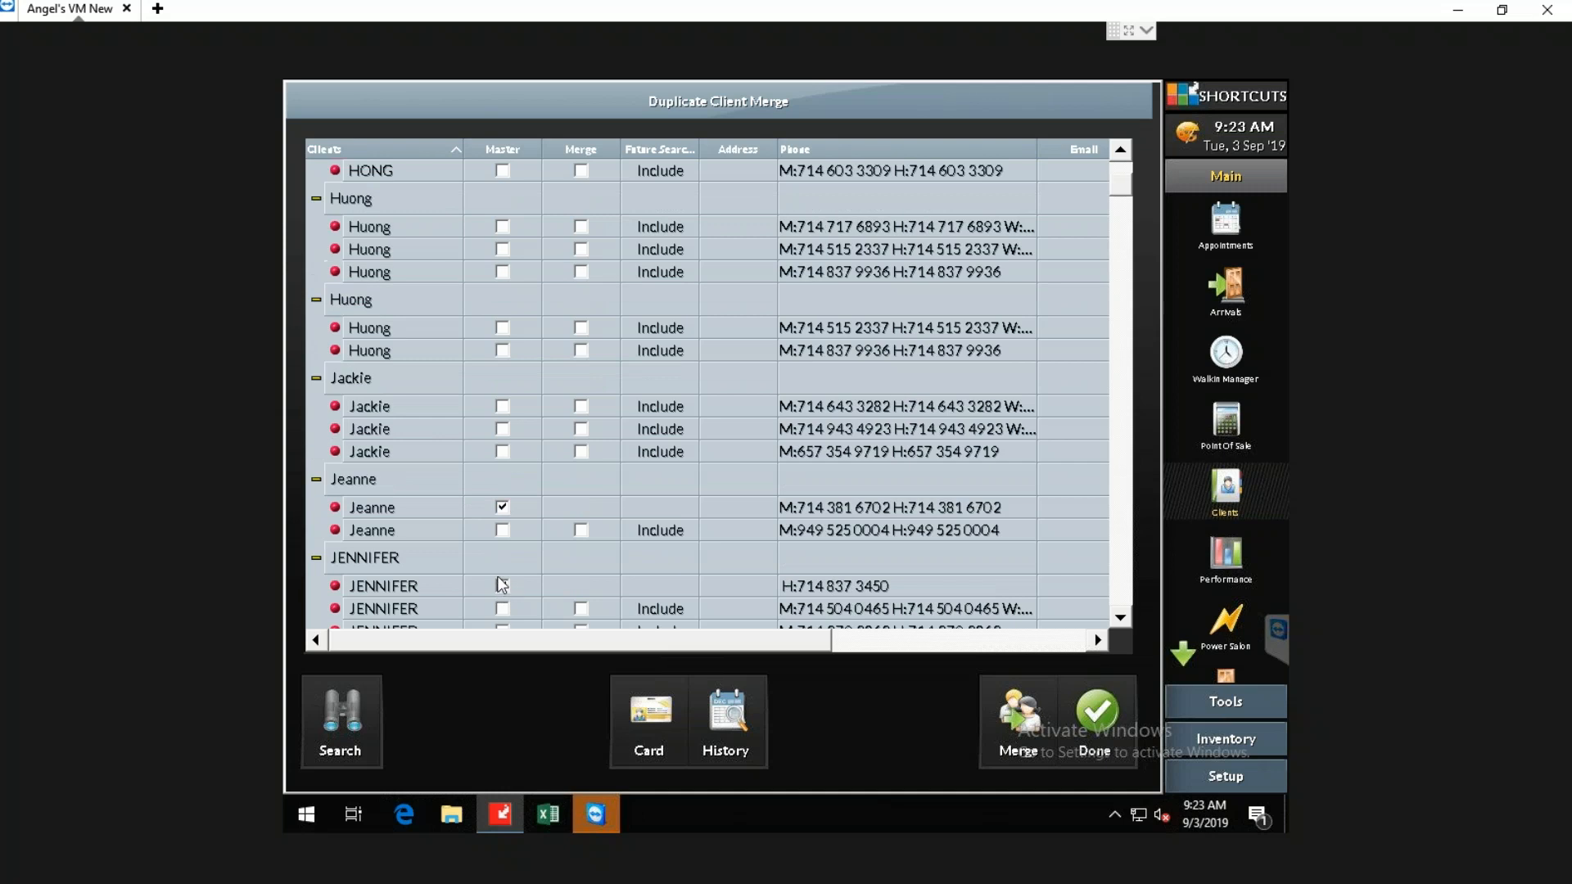
left_click(502, 508)
left_click(502, 586)
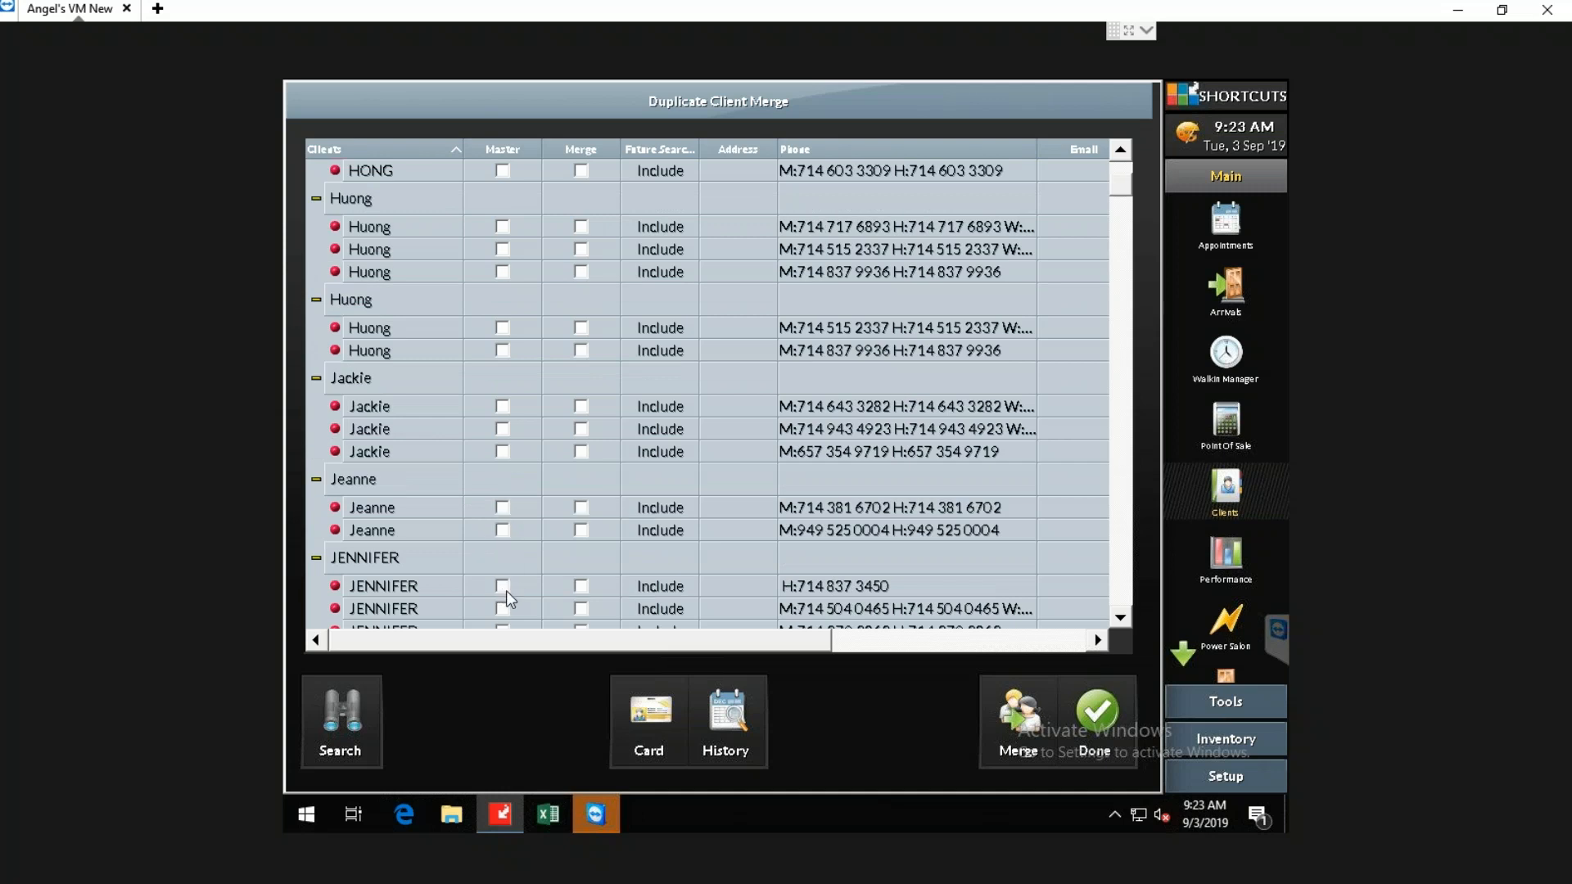
scroll(506, 591, "down", 3)
scroll(528, 552, "down", 2)
left_click(501, 352)
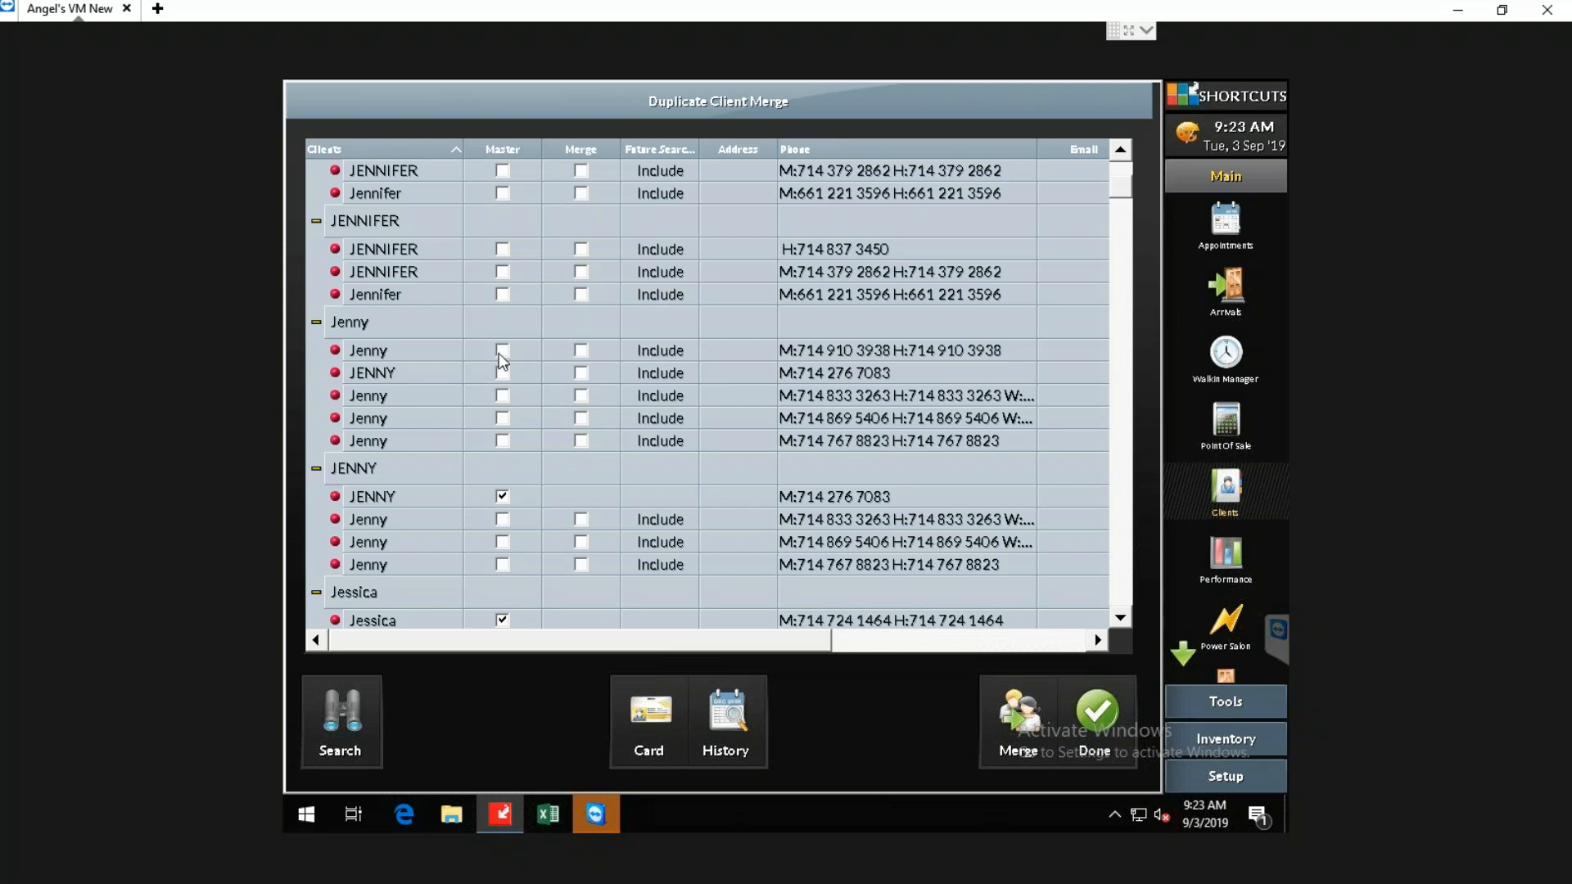
left_click(501, 495)
left_click(502, 620)
Step: Clear the master marks from the first five groups whose client names start with K
scroll(586, 501, "down", 2)
left_click(503, 552)
scroll(507, 573, "down", 2)
left_click(502, 484)
scroll(511, 532, "down", 2)
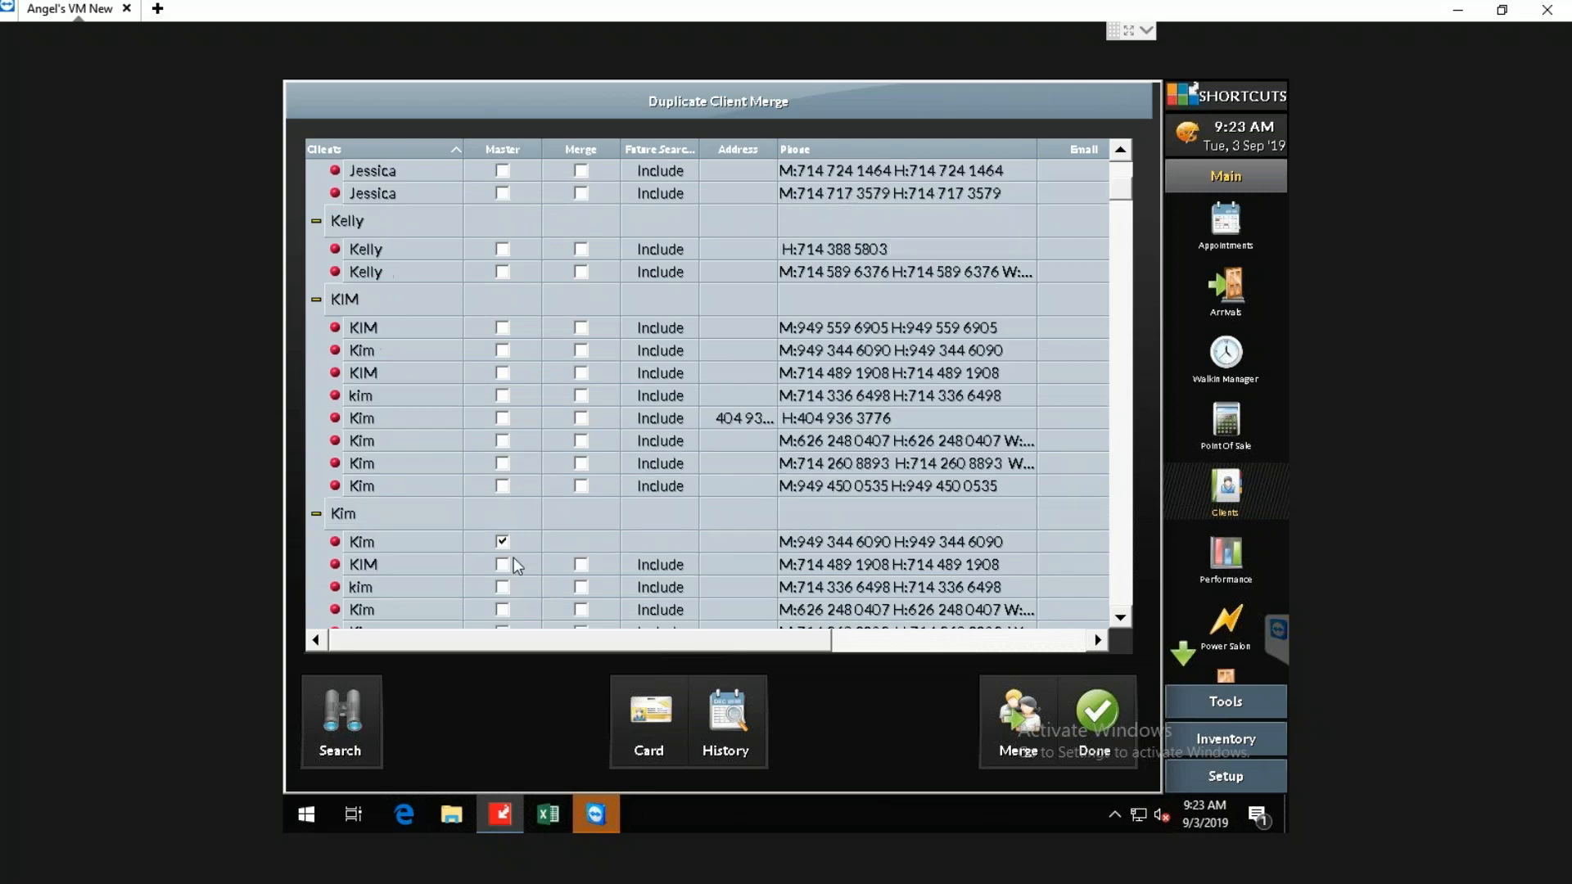
left_click(502, 541)
scroll(542, 589, "down", 2)
left_click(502, 576)
scroll(512, 574, "down", 2)
scroll(508, 577, "down", 1)
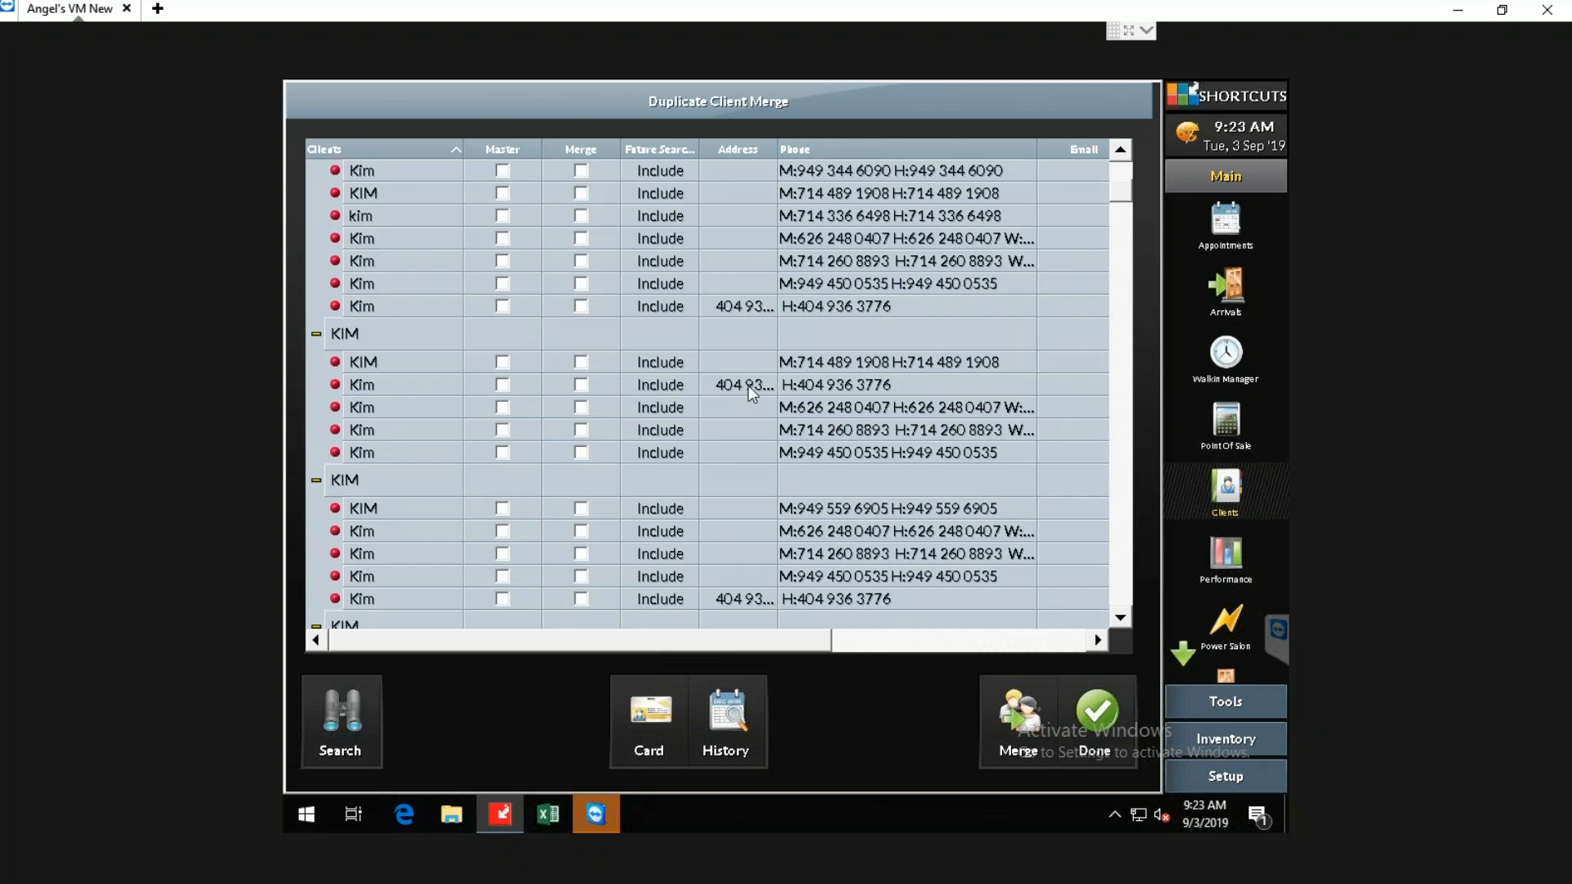
Step: Review the merge selections at the start of the list, and close the duplicate client merge without saving changes
scroll(752, 399, "up", 5)
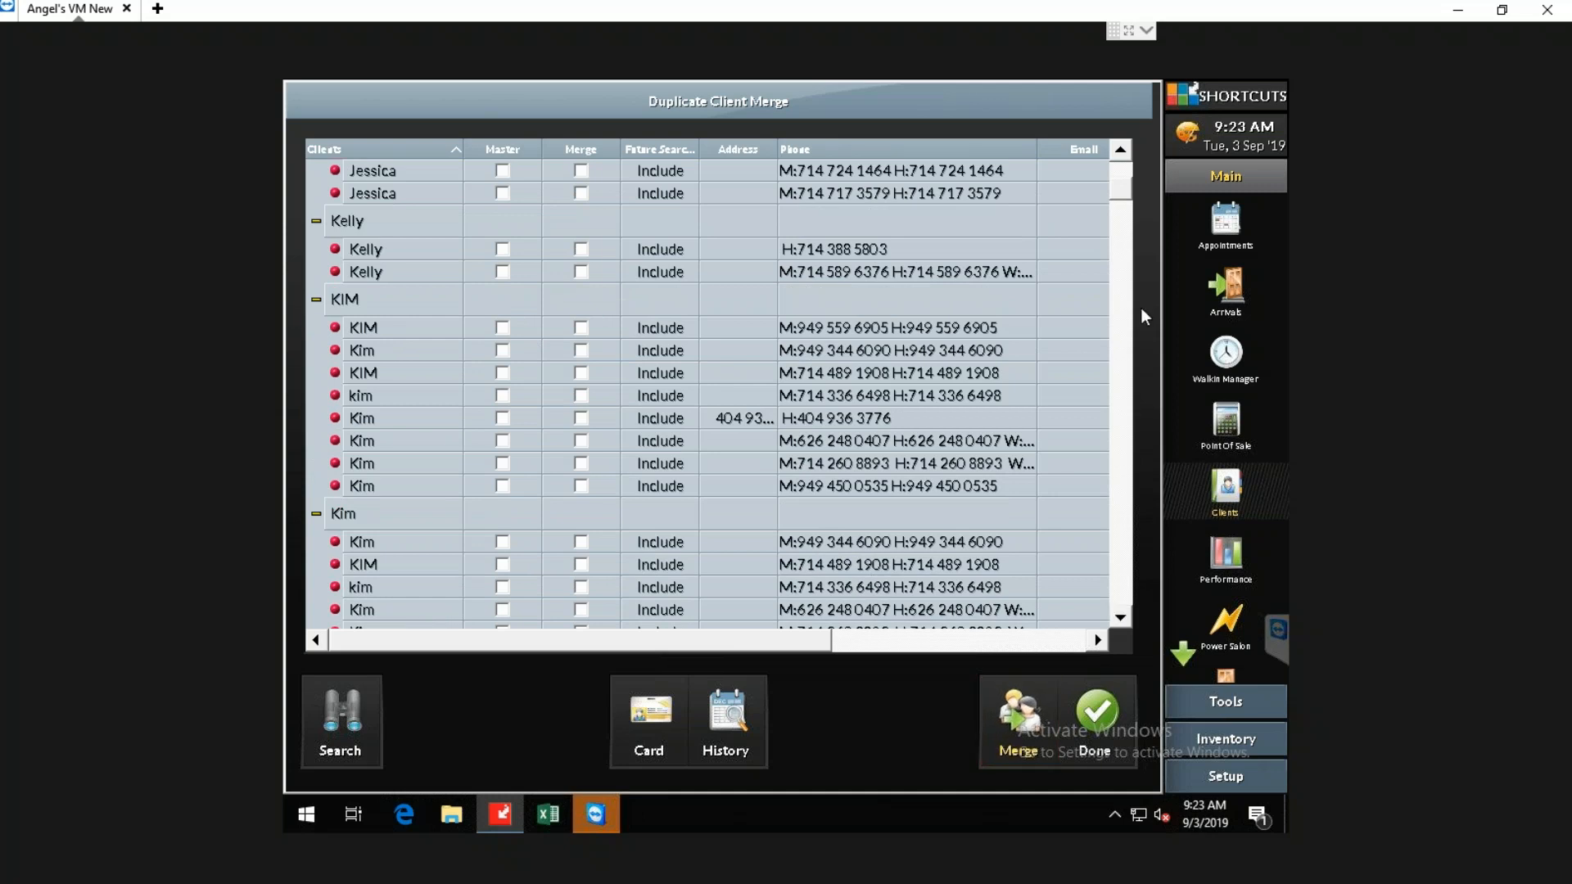
left_click_drag(1117, 193, 1122, 165)
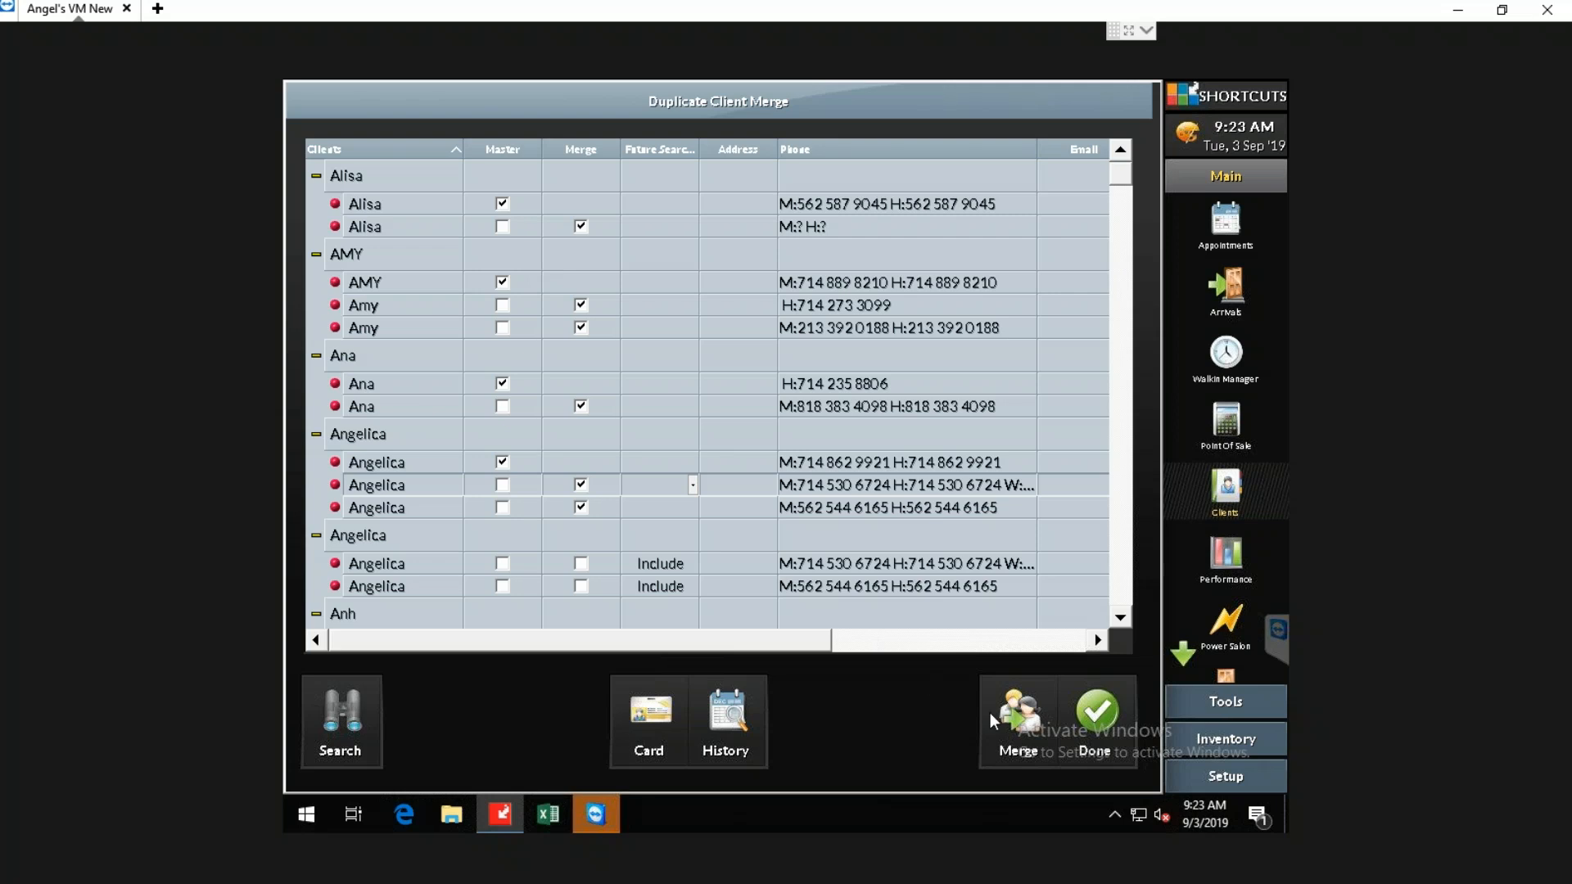
left_click(1097, 714)
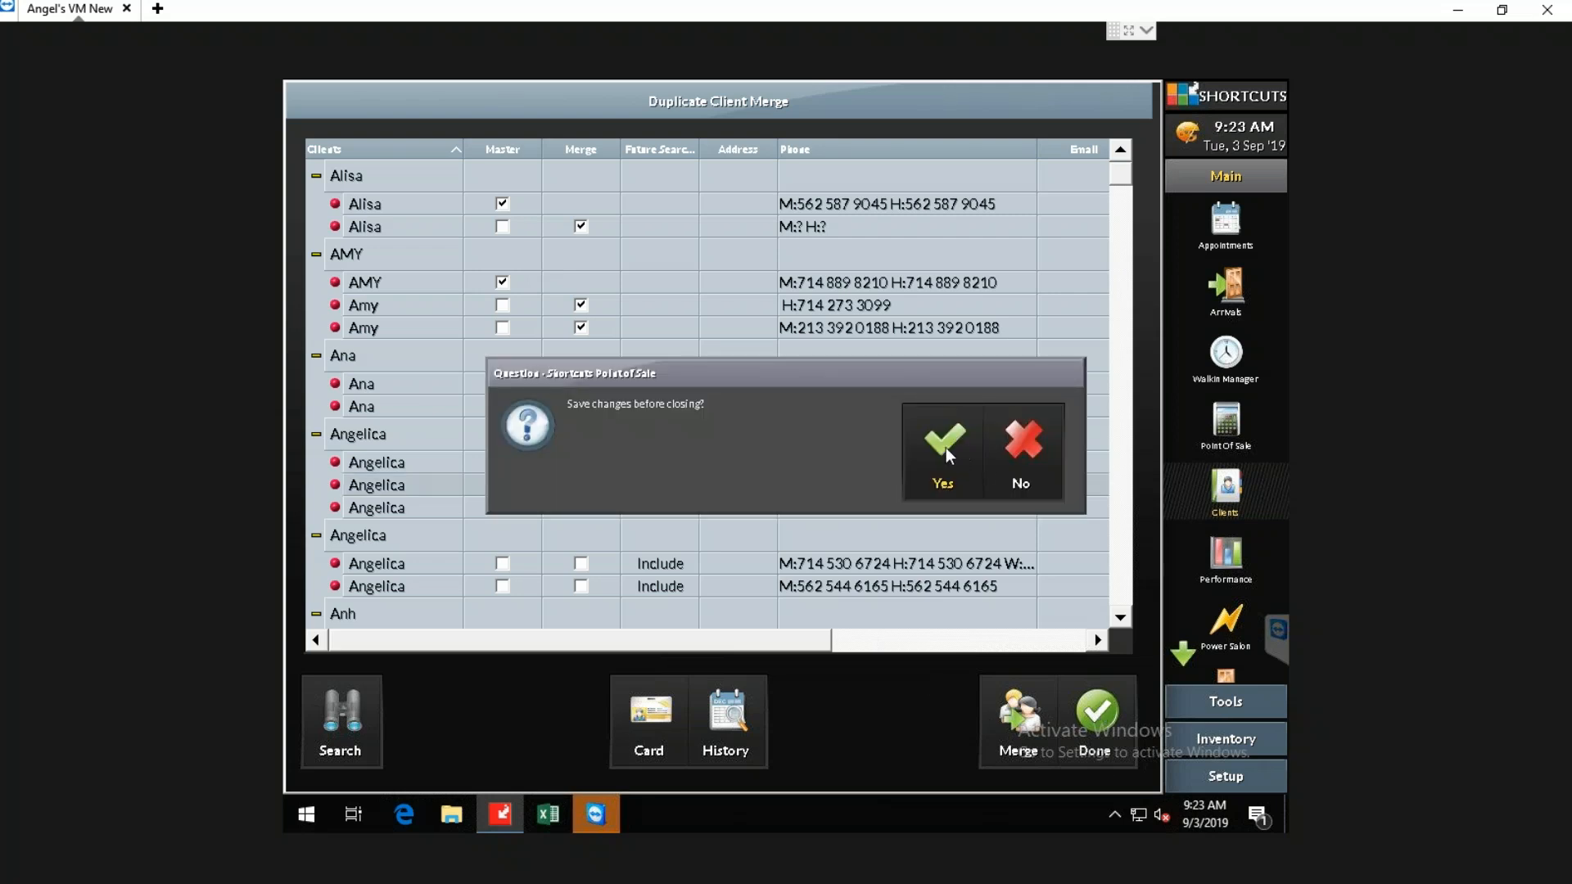
left_click(1041, 452)
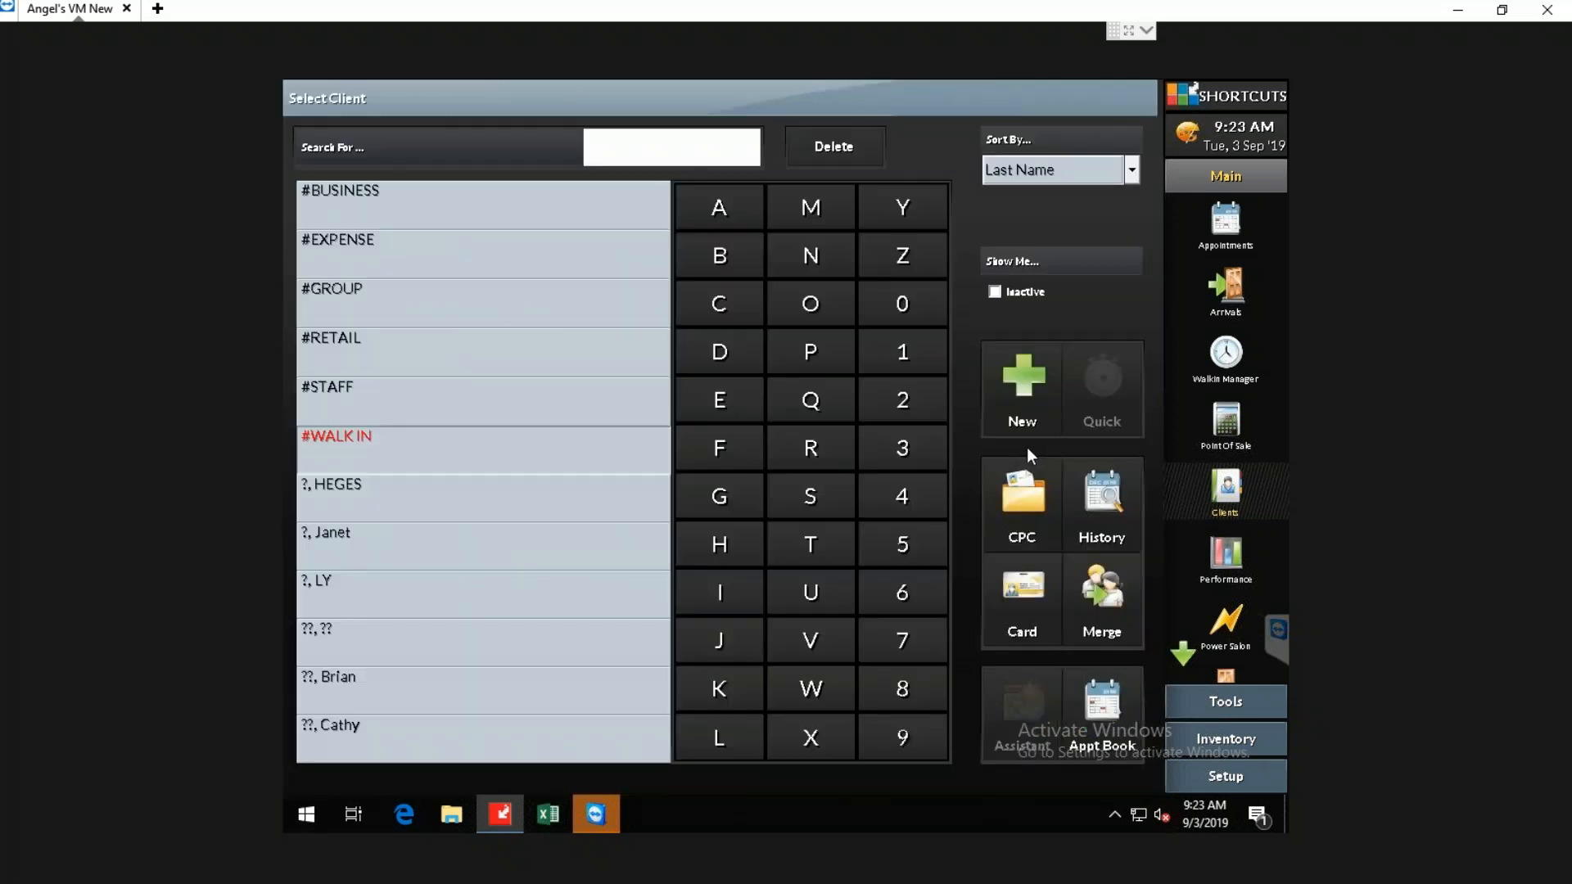
left_click(1222, 673)
left_click(934, 475)
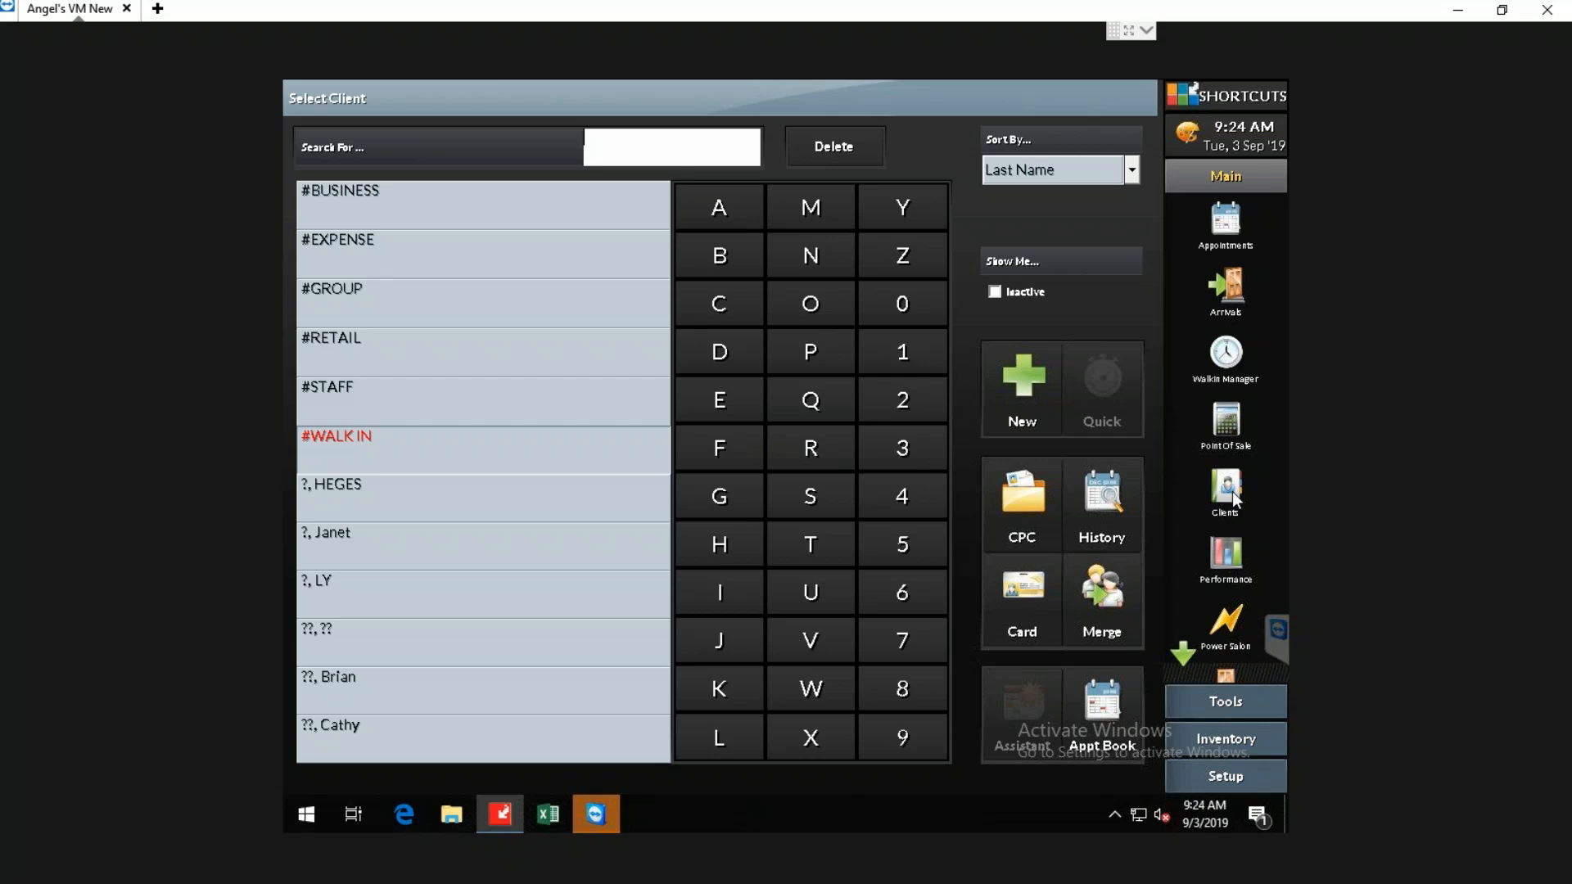
Step: Reopen the duplicate client merge from the client list, and start a new search that clears the existing results
left_click(1220, 225)
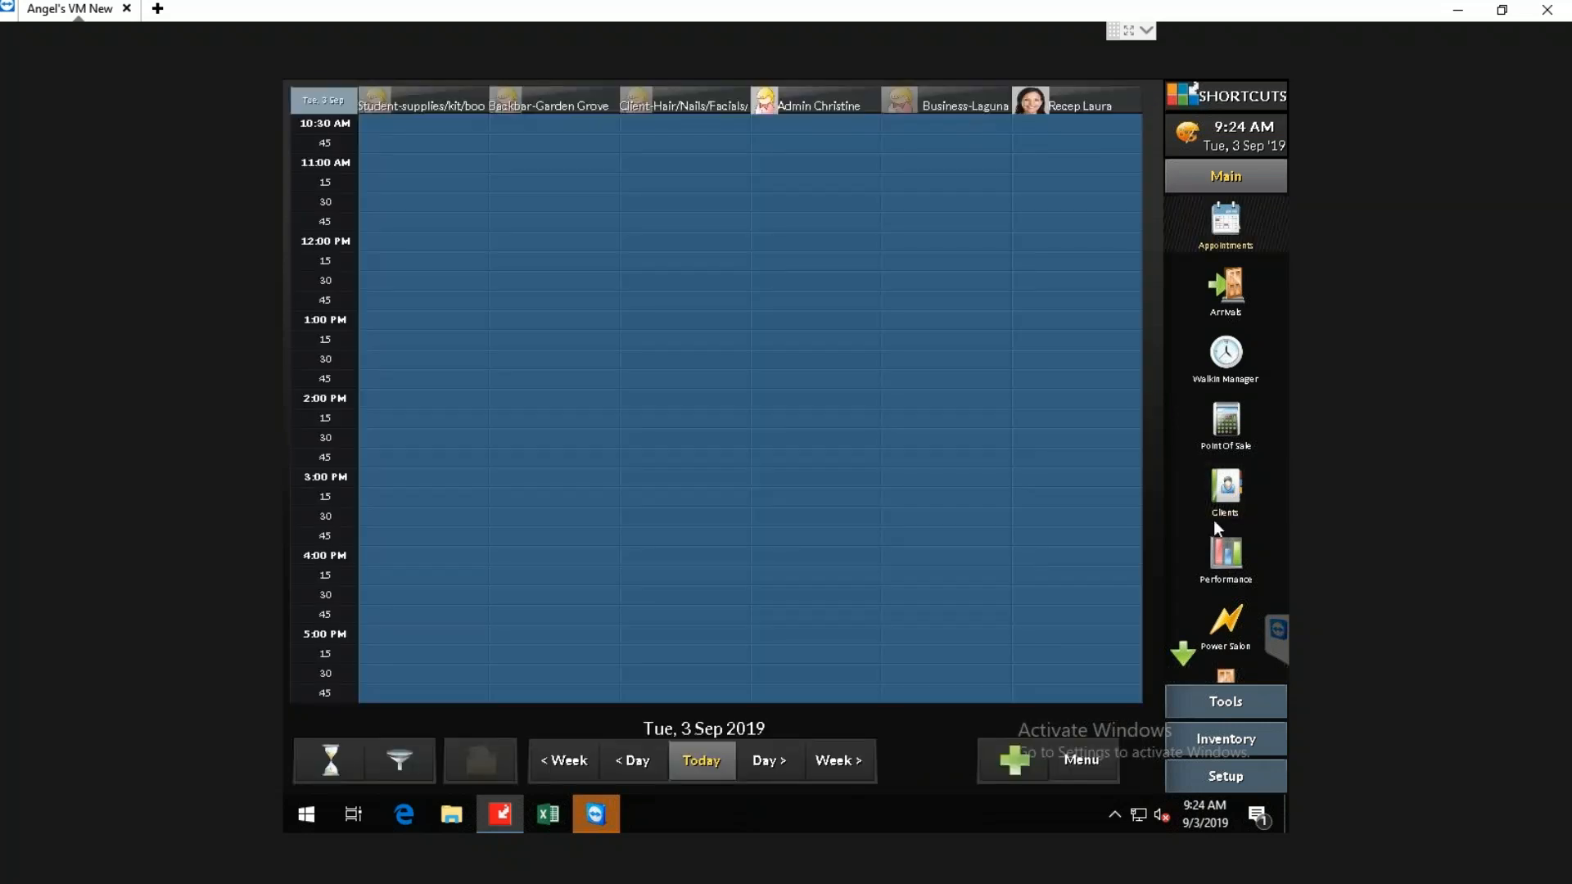
left_click(1221, 495)
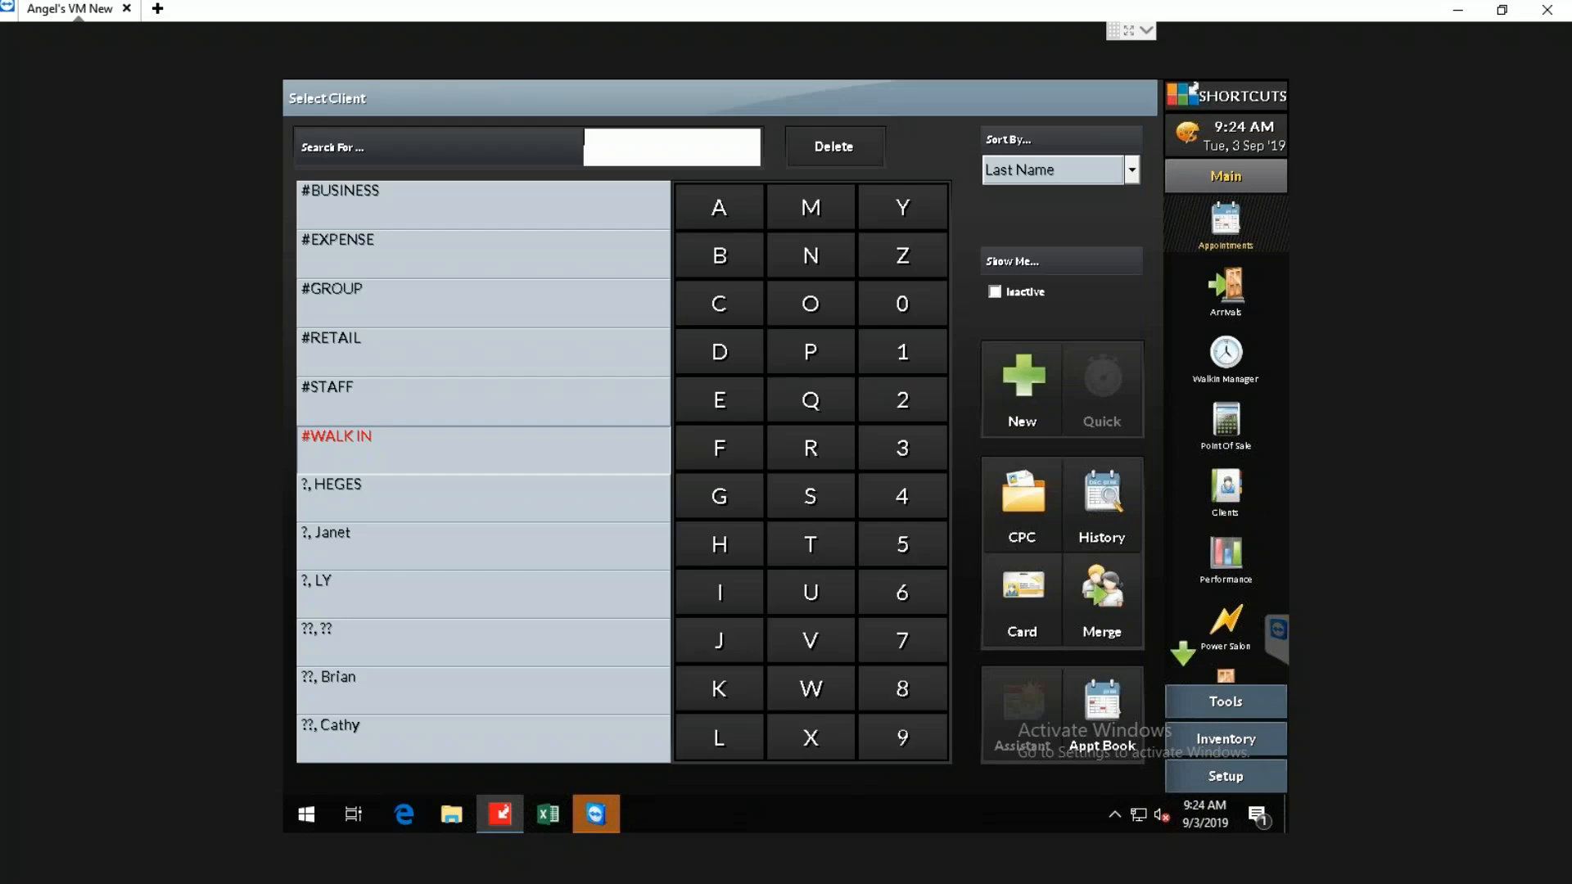
left_click(1105, 604)
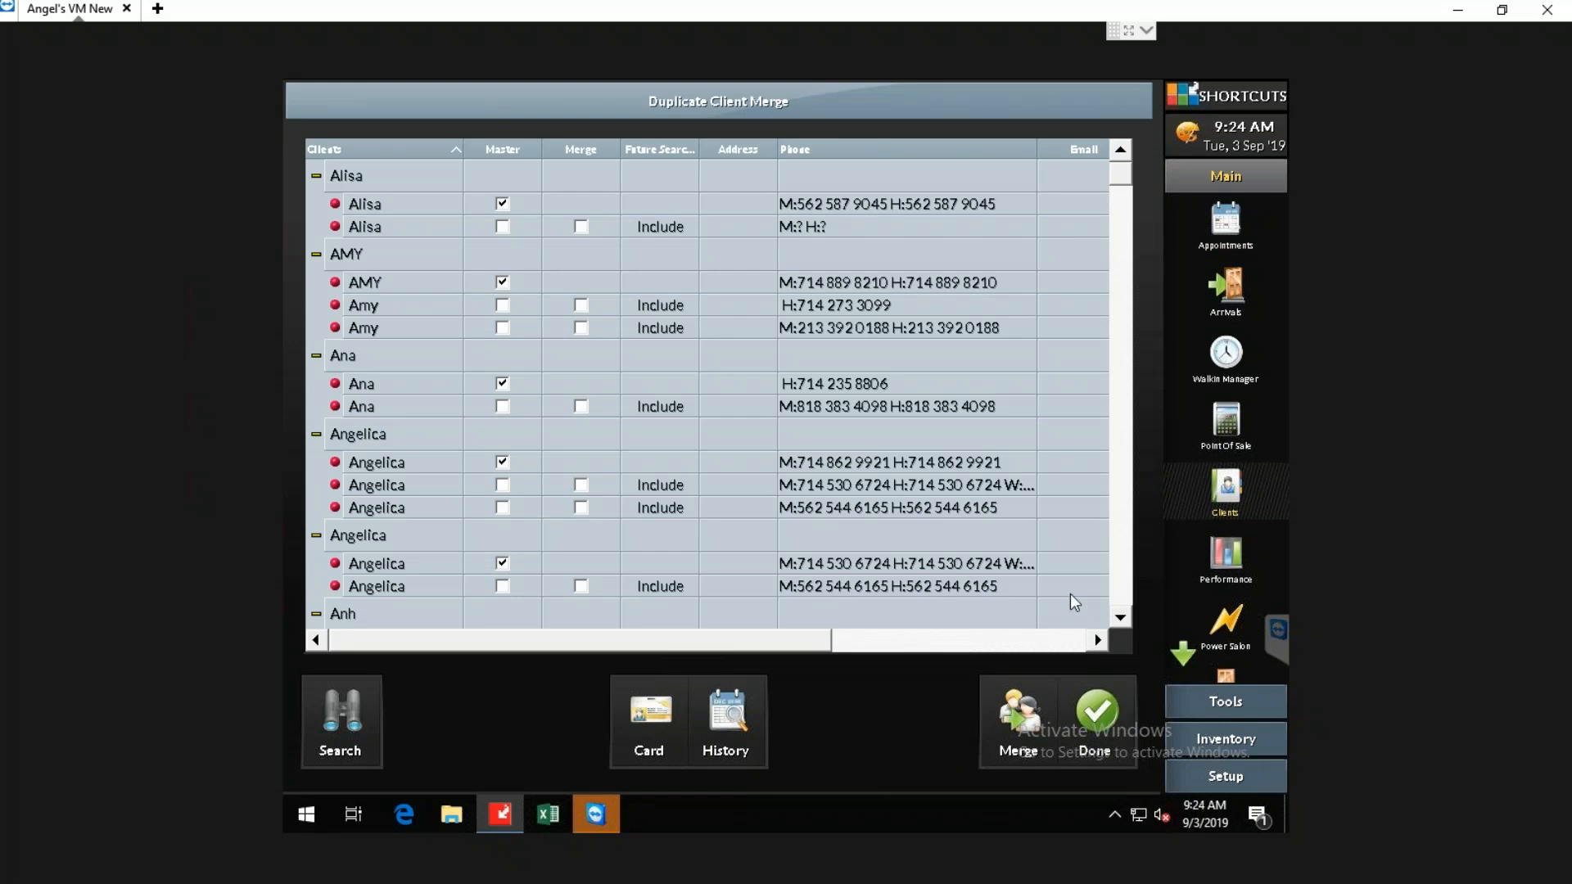
left_click(324, 709)
left_click(371, 744)
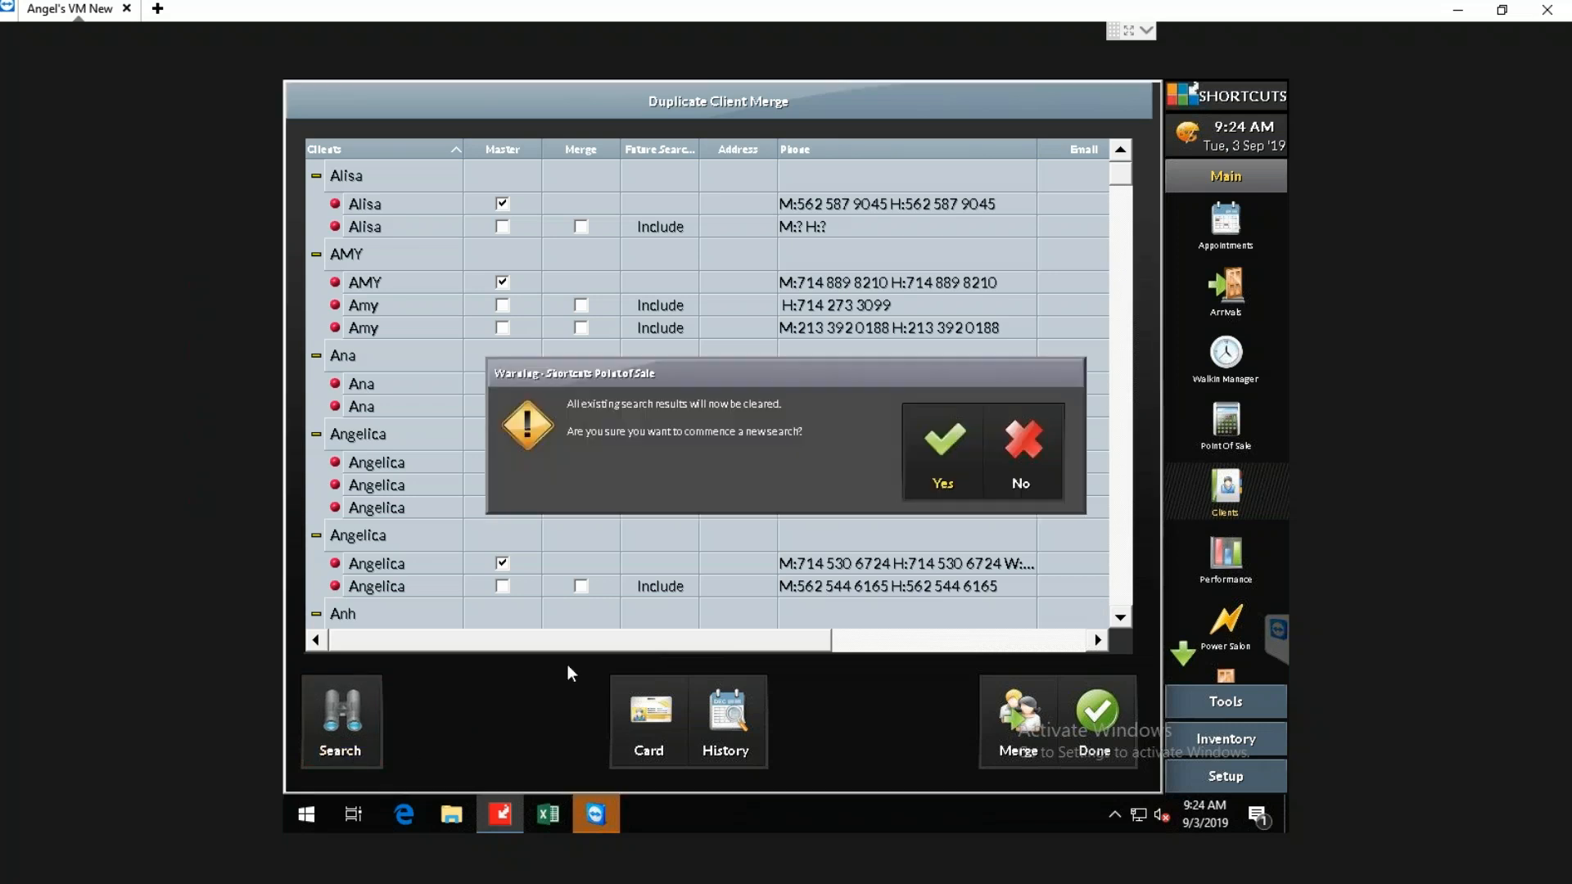
left_click(942, 460)
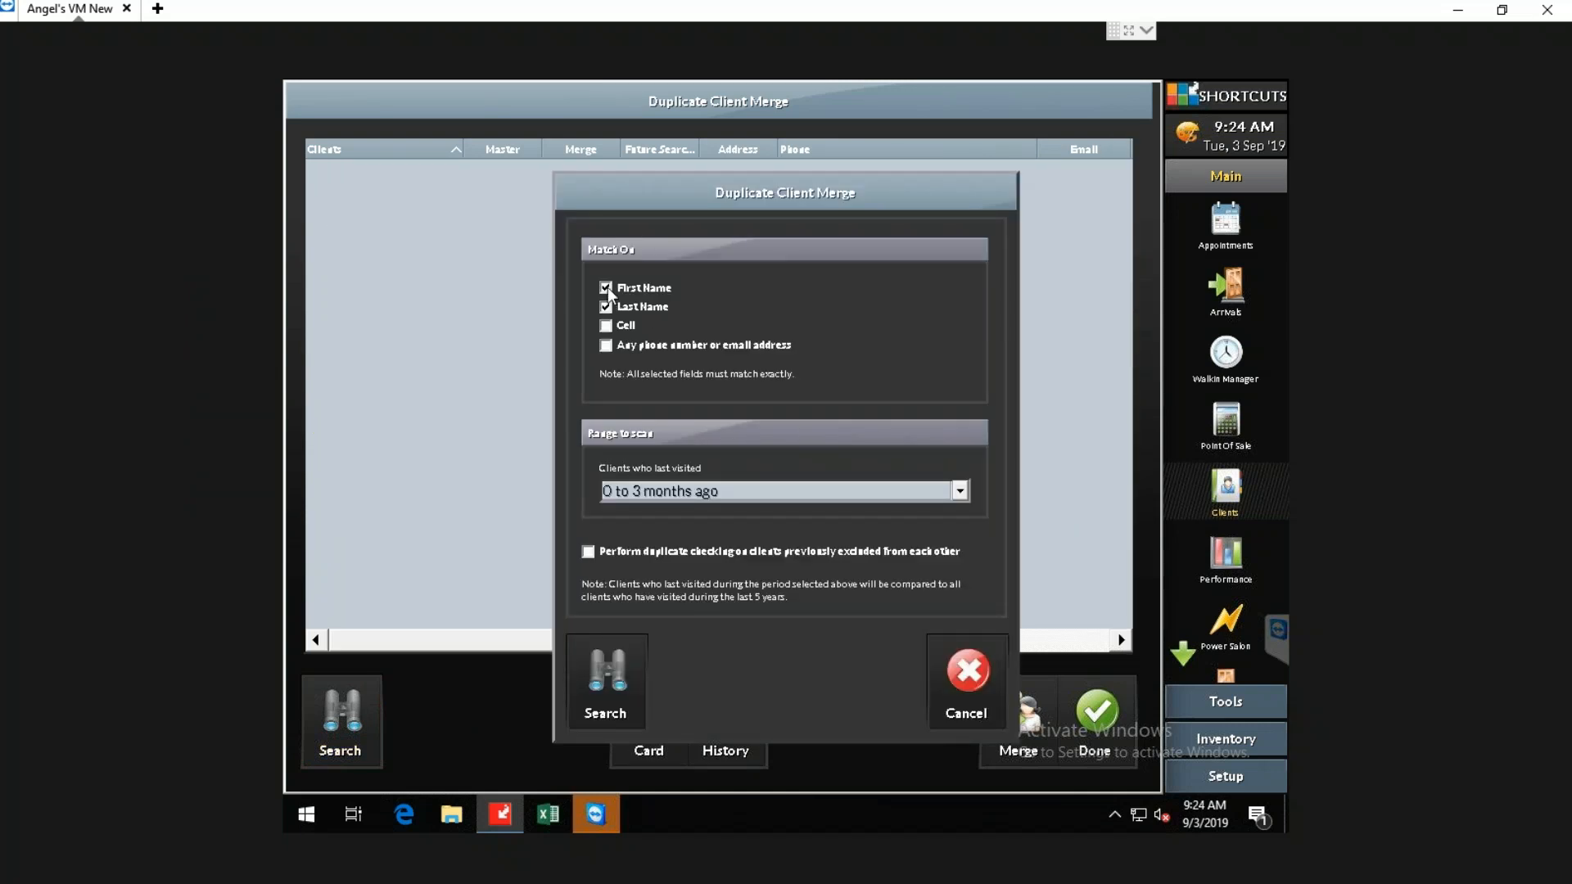
Step: Search for duplicates matching on First Name and Last Name among clients who last visited 3 to 6 months ago
left_click(689, 494)
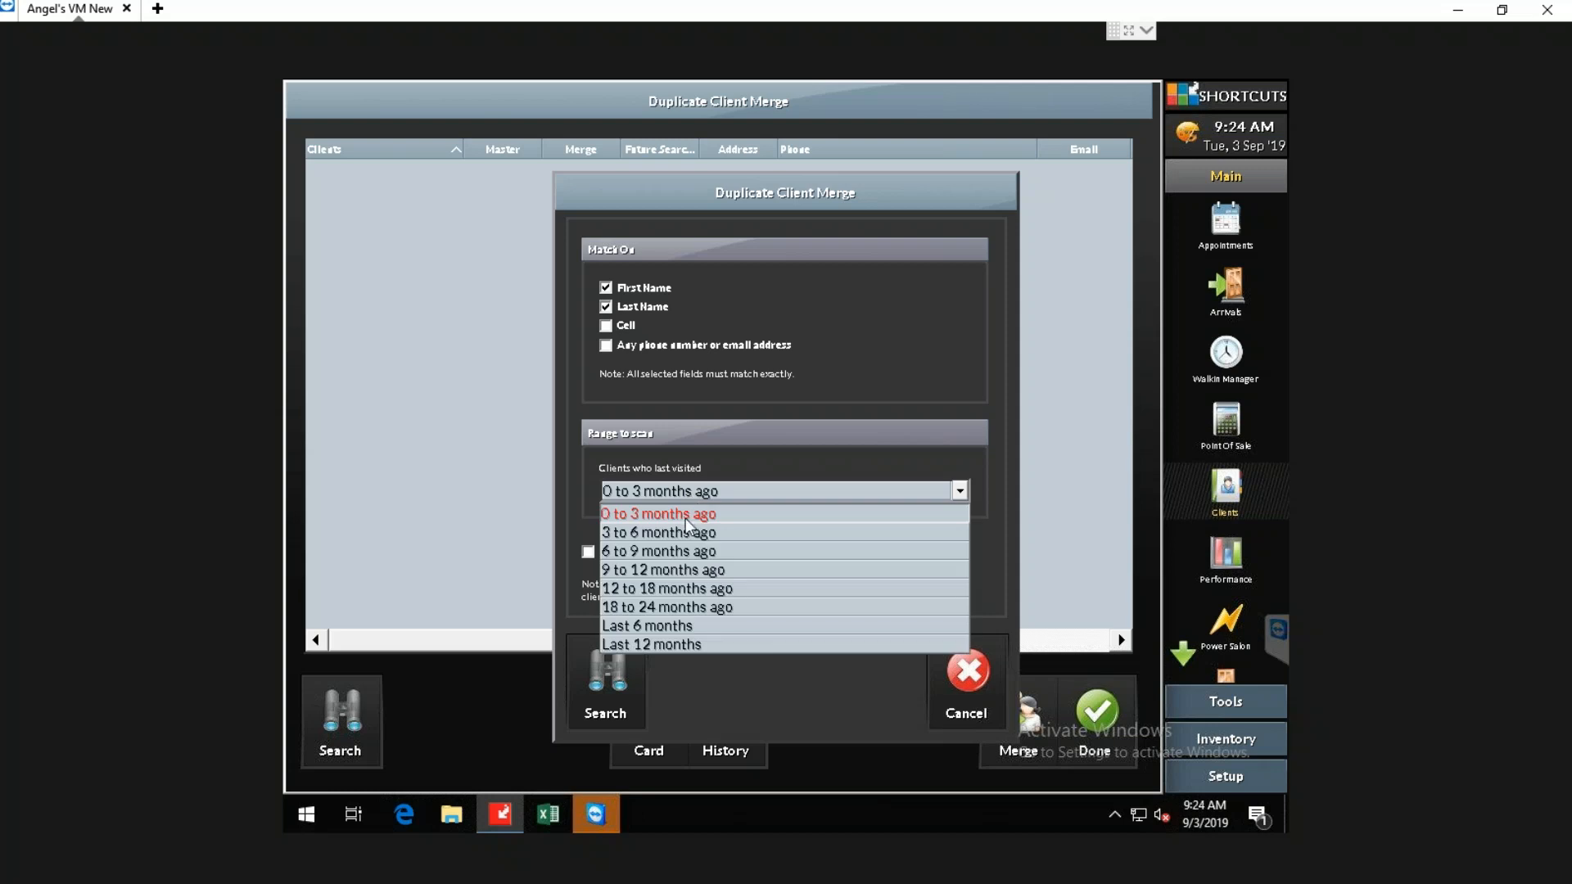
left_click(686, 516)
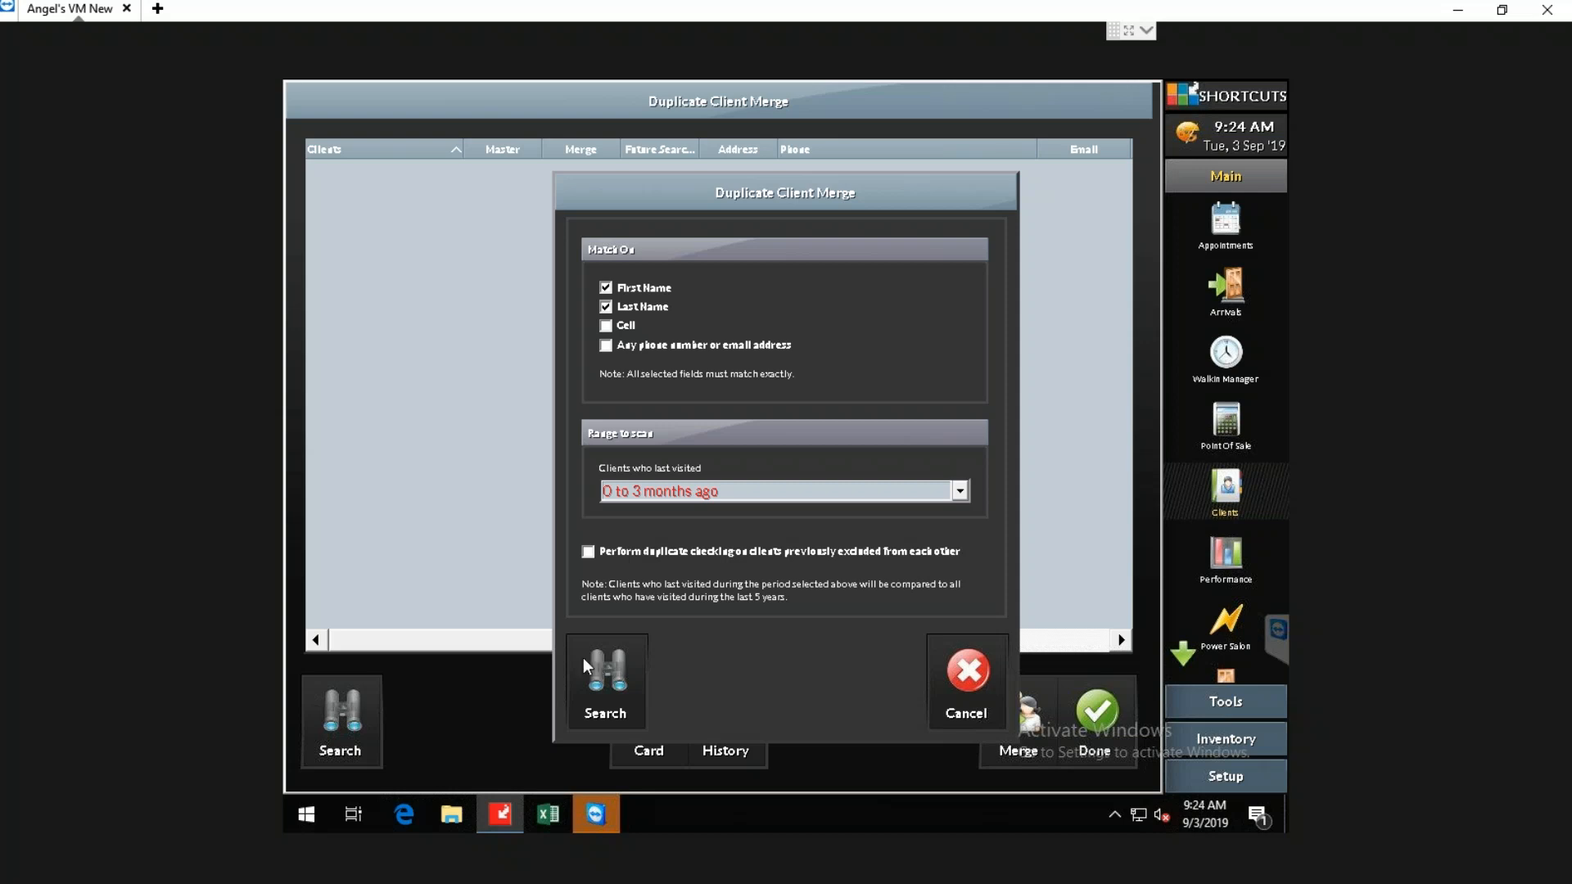
left_click(793, 496)
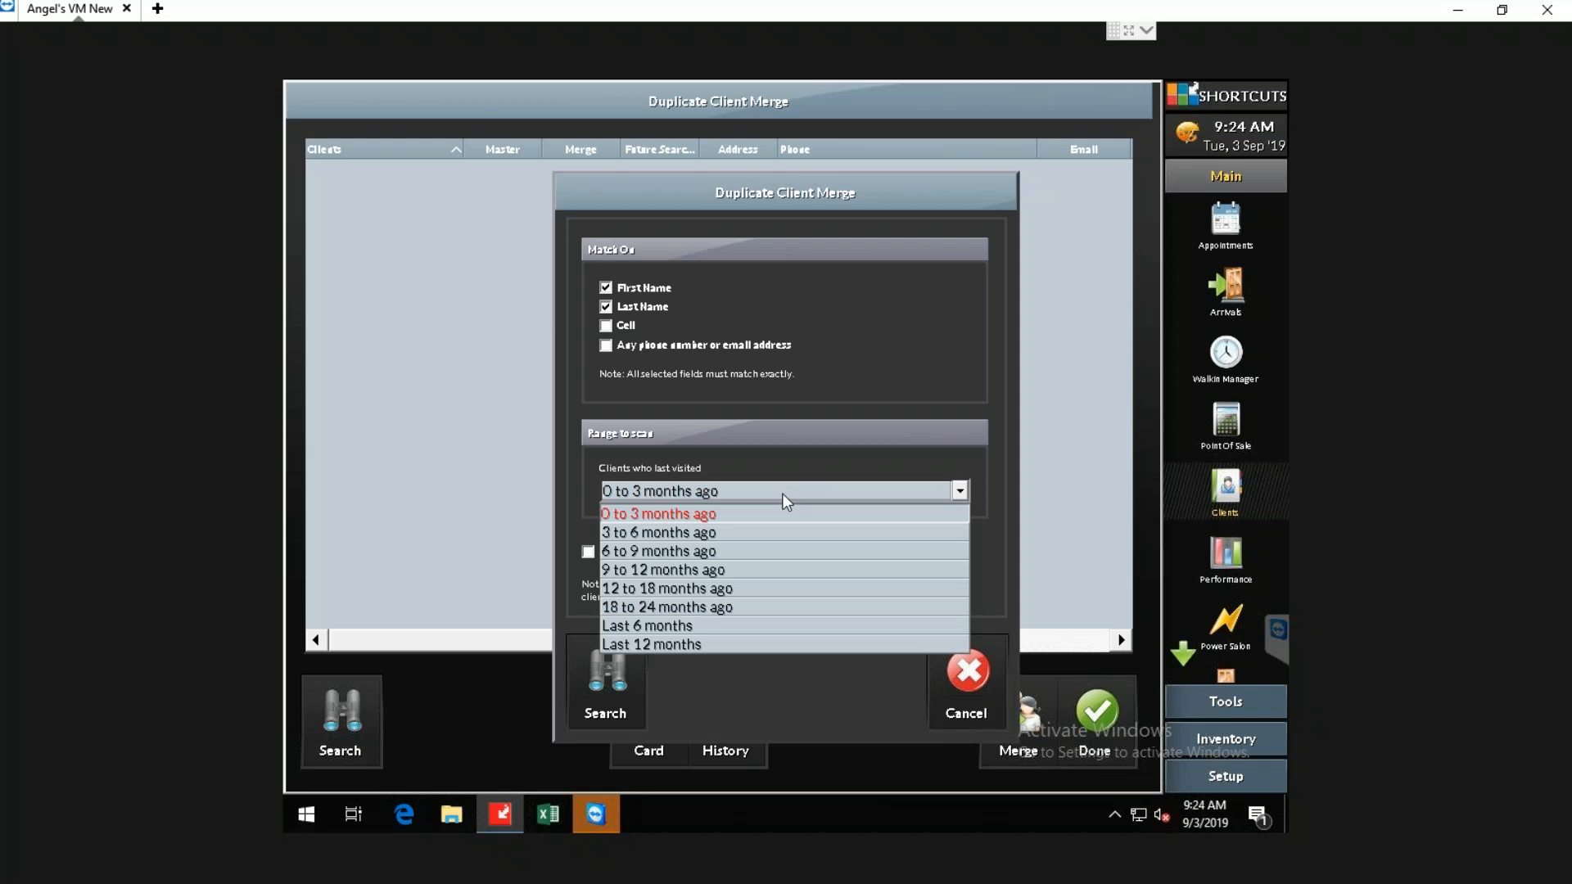
left_click(757, 547)
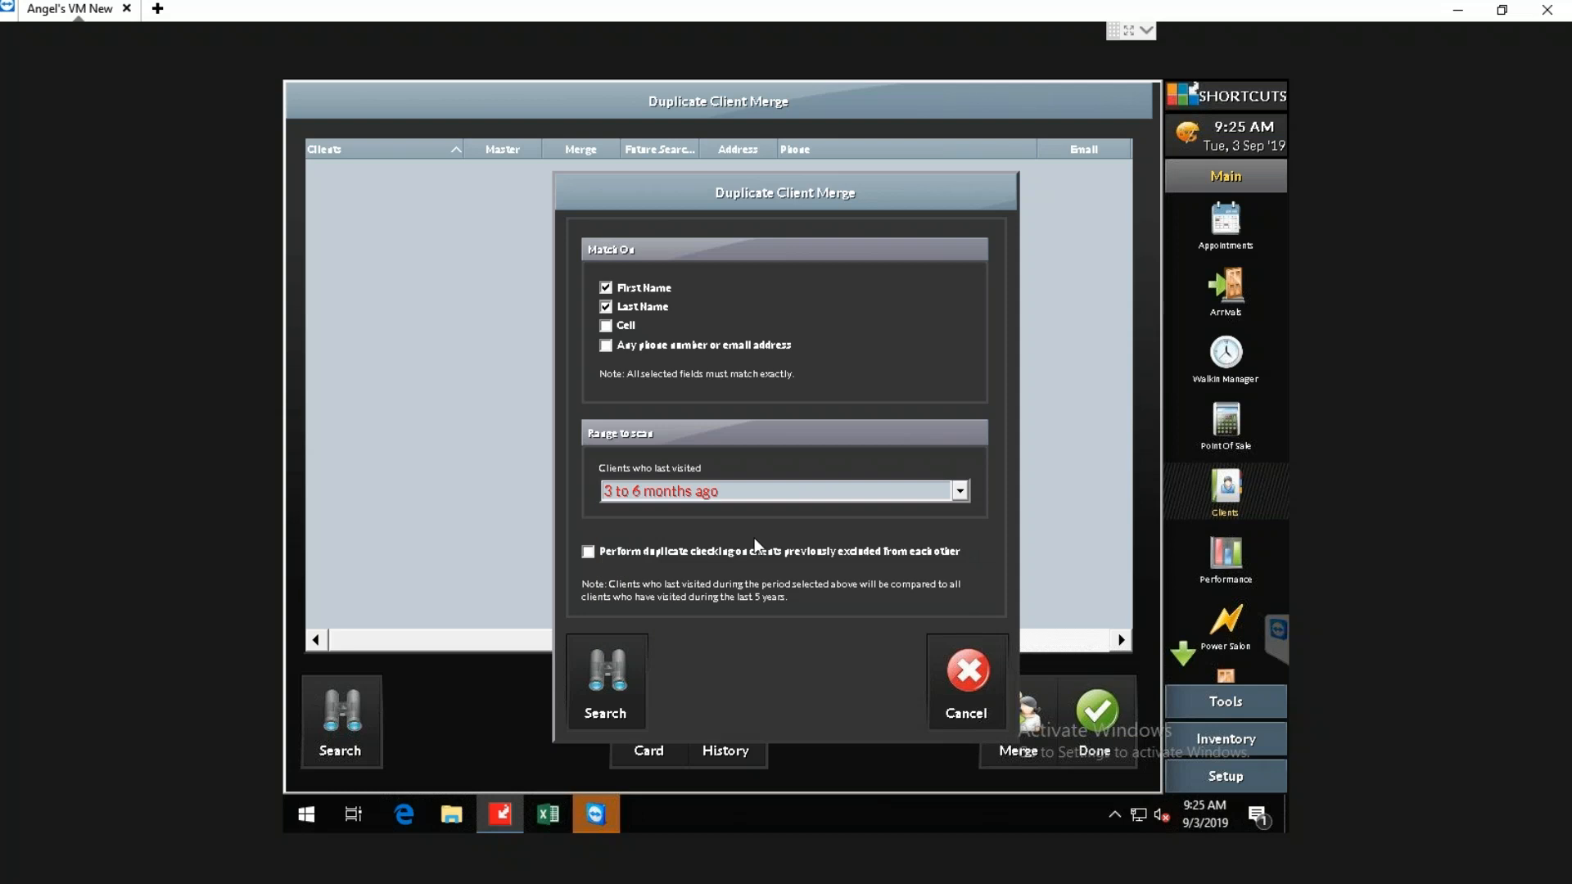
left_click(625, 676)
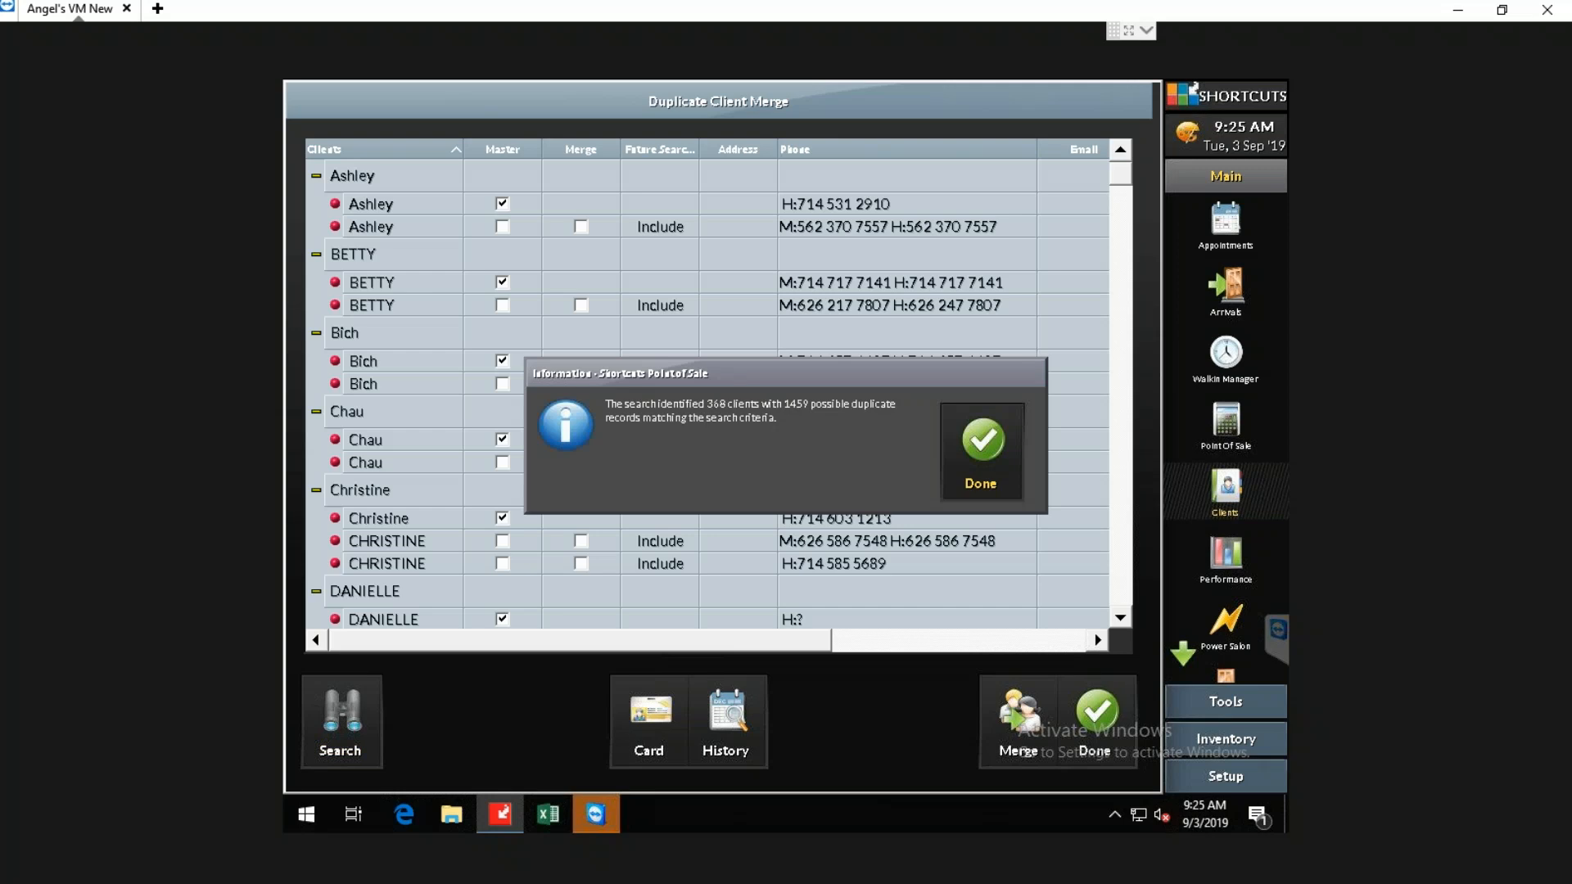
left_click(983, 448)
left_click(779, 615)
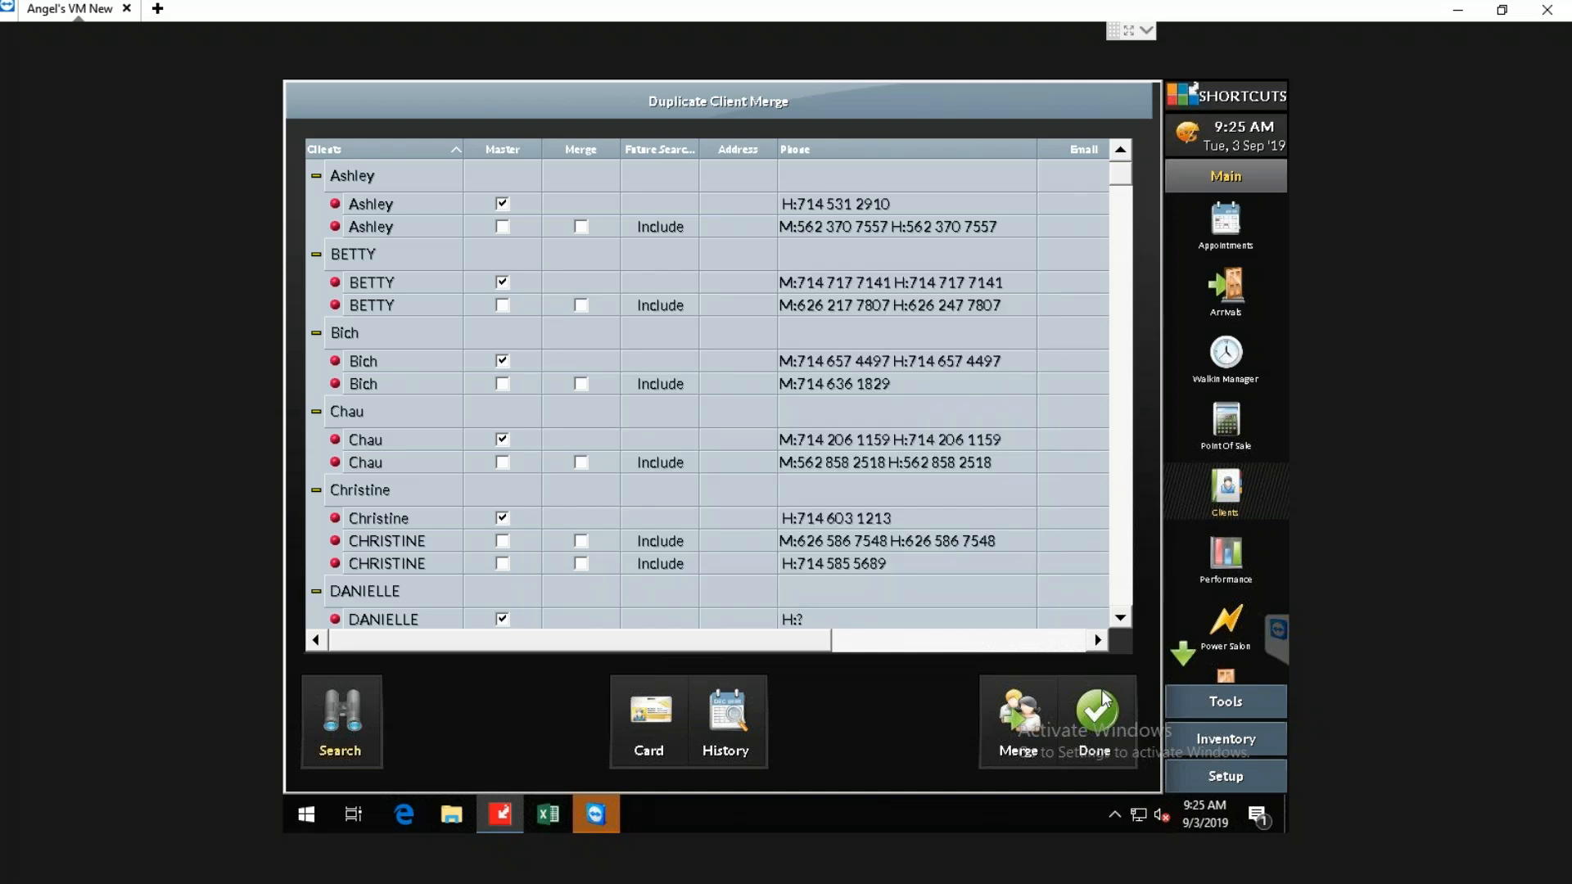
Step: Mark all non-master records in the first five groups of the duplicate list for merging
left_click(580, 225)
left_click(582, 303)
left_click(582, 383)
left_click(580, 461)
left_click(583, 564)
left_click(583, 542)
Step: Clear the master marks from the sixth through eleventh groups of the duplicate list
scroll(704, 581, "down", 1)
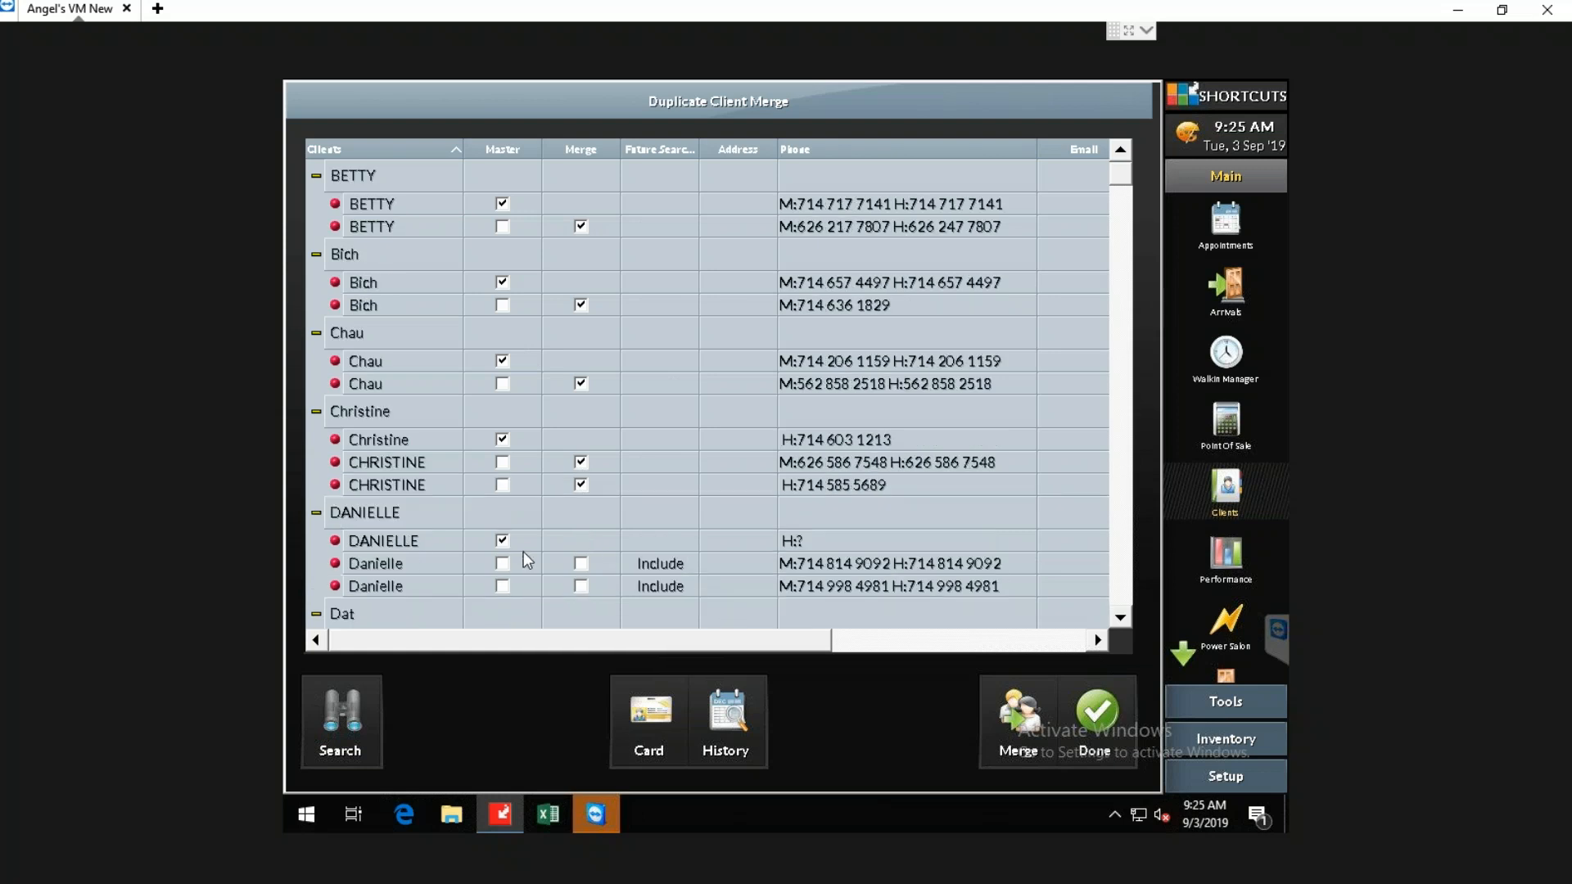
left_click(503, 542)
scroll(516, 553, "down", 2)
left_click(503, 563)
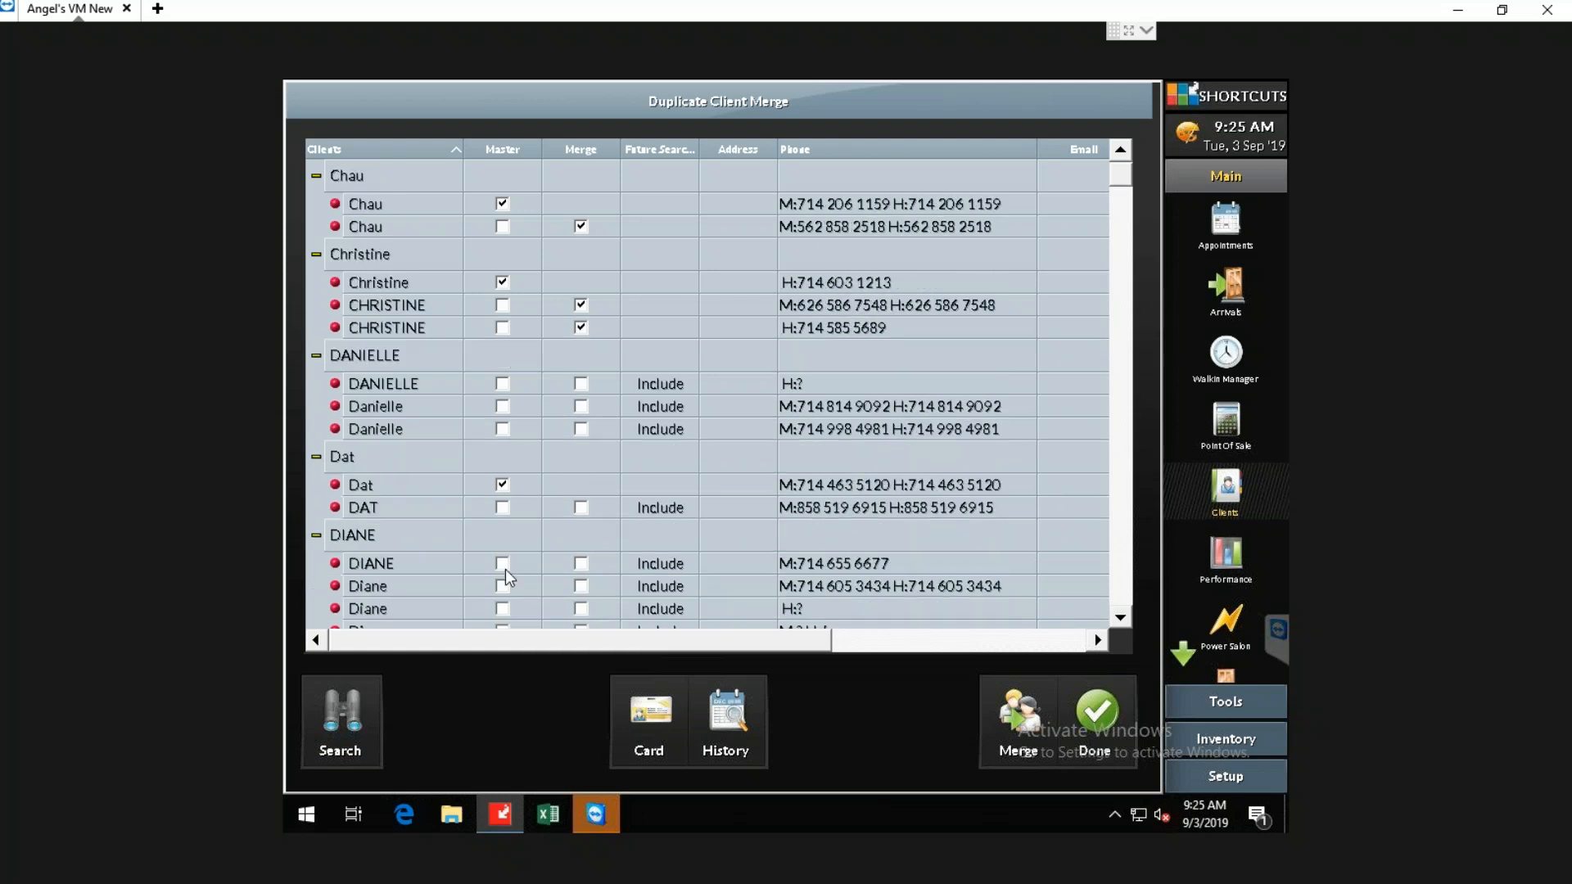
left_click(503, 486)
scroll(555, 547, "down", 2)
left_click(503, 529)
scroll(541, 547, "down", 2)
left_click(502, 474)
left_click(503, 552)
scroll(569, 562, "down", 2)
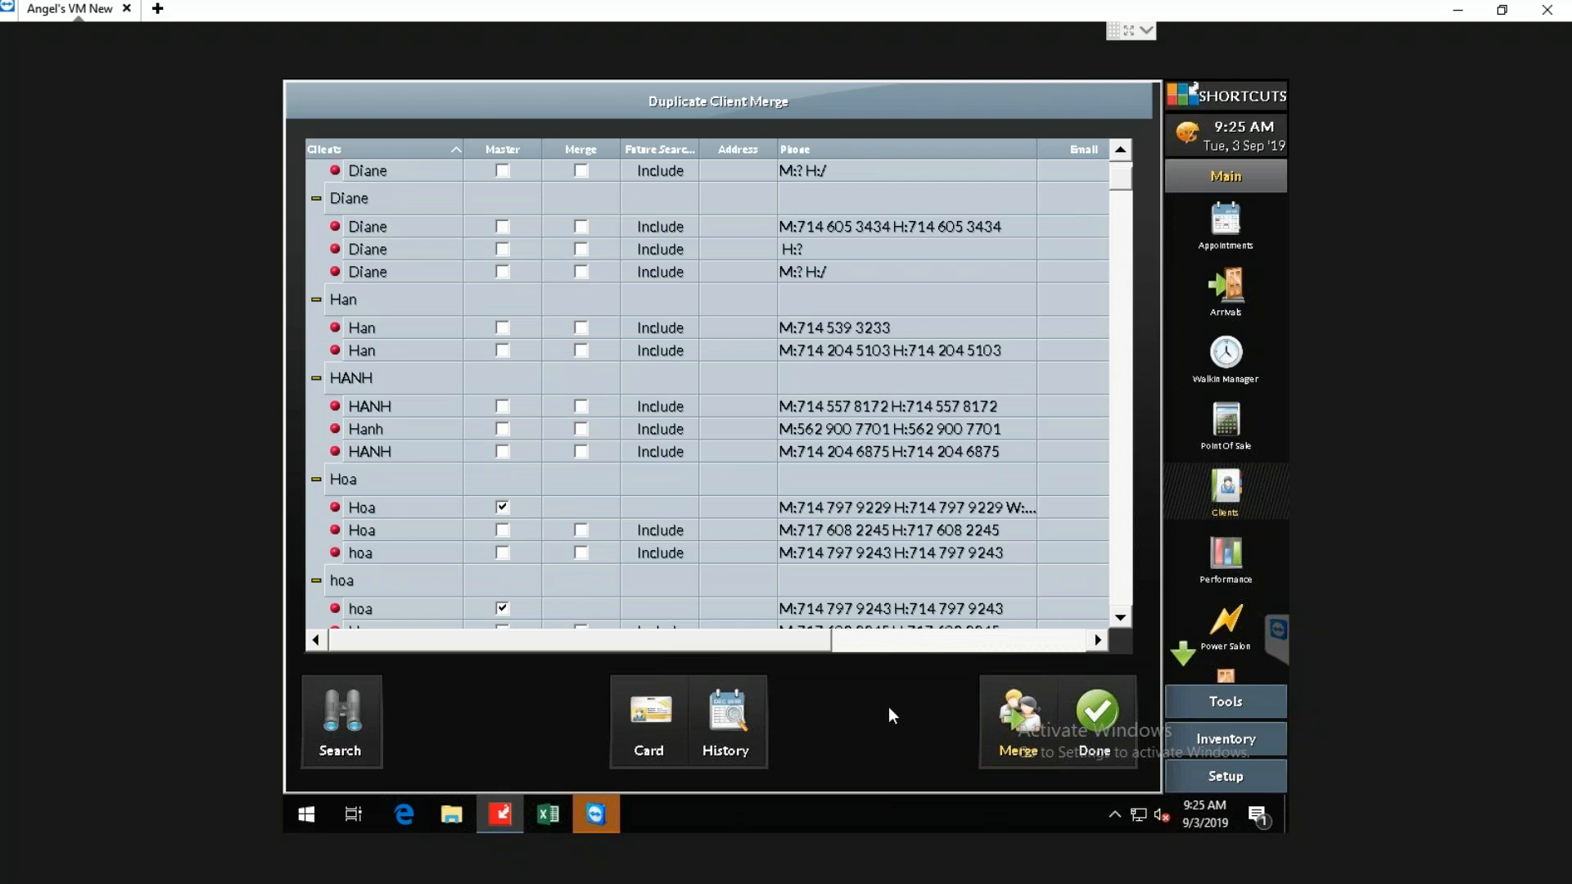
Step: Close the duplicate client merge with its changes saved, and restore the remote session window to its smaller size
left_click(1109, 711)
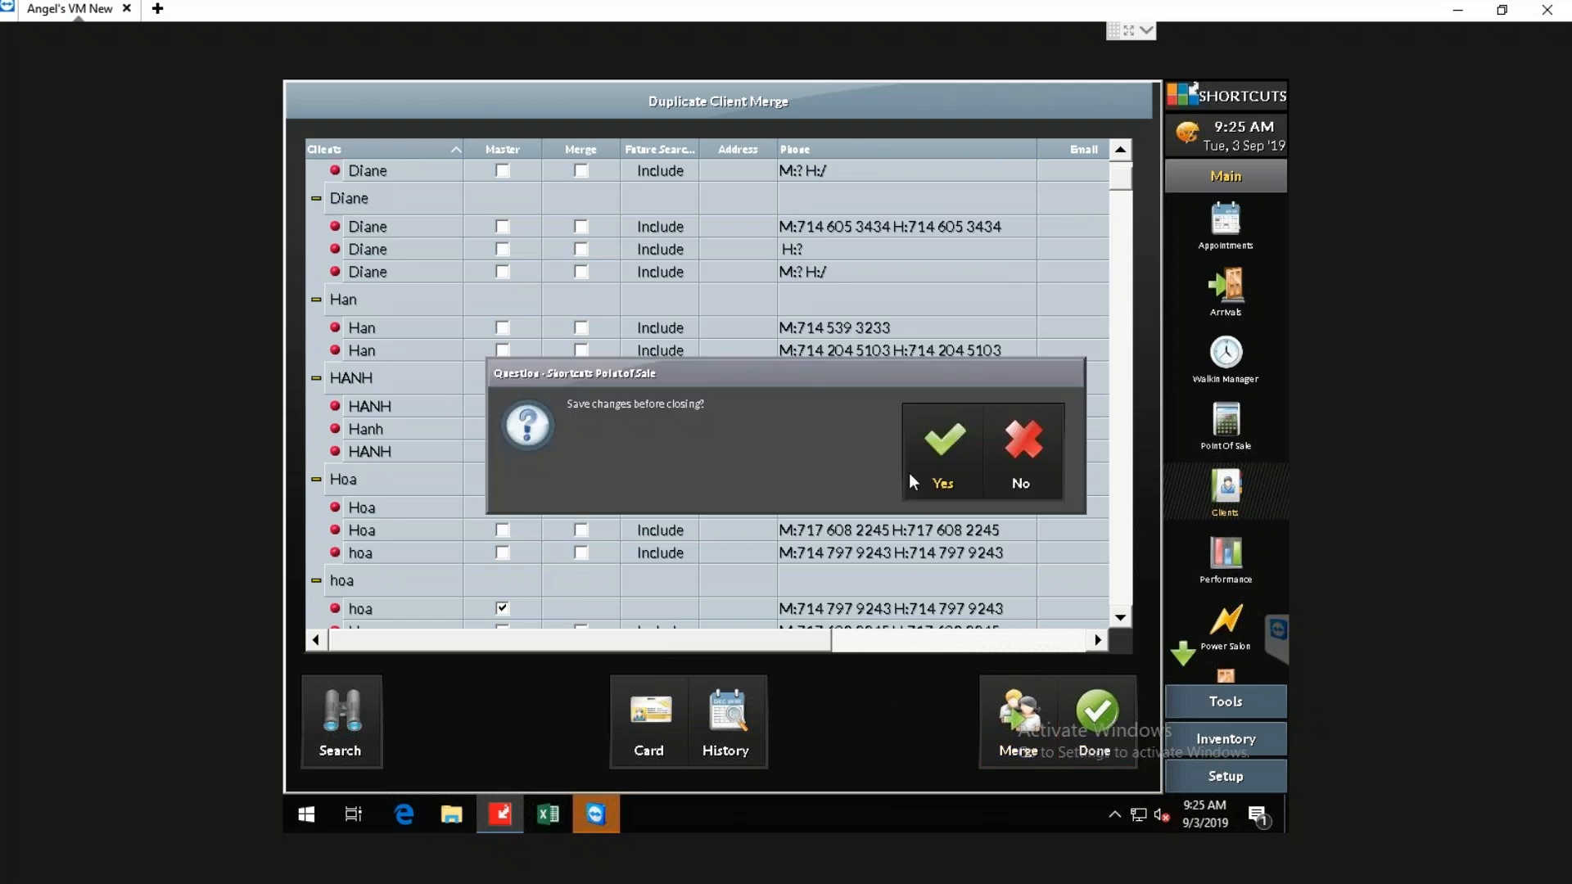
left_click(949, 467)
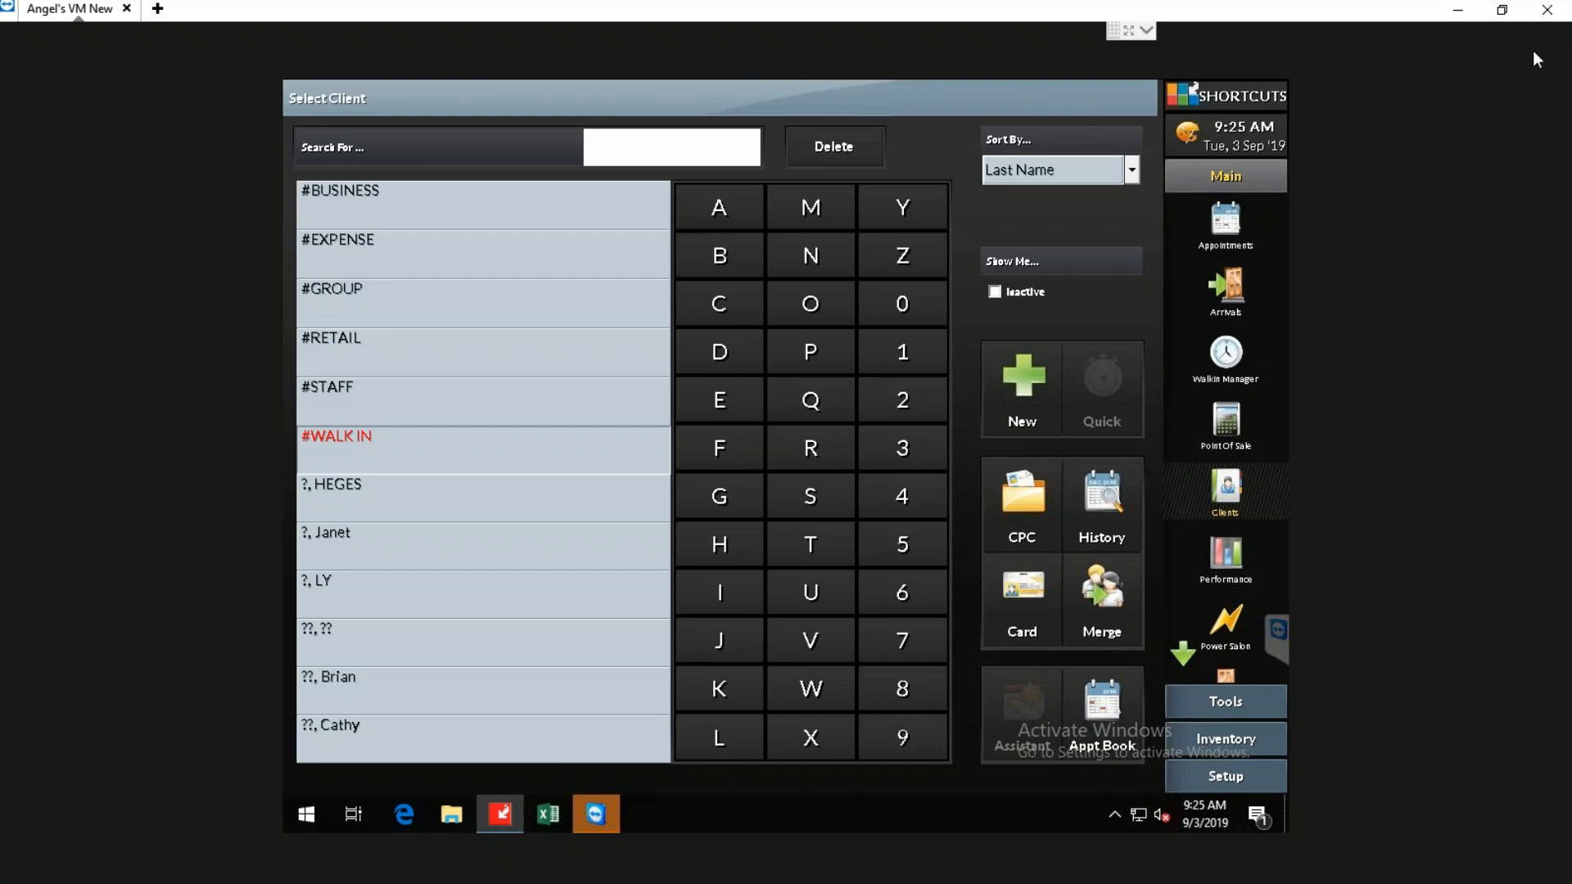
left_click(1502, 13)
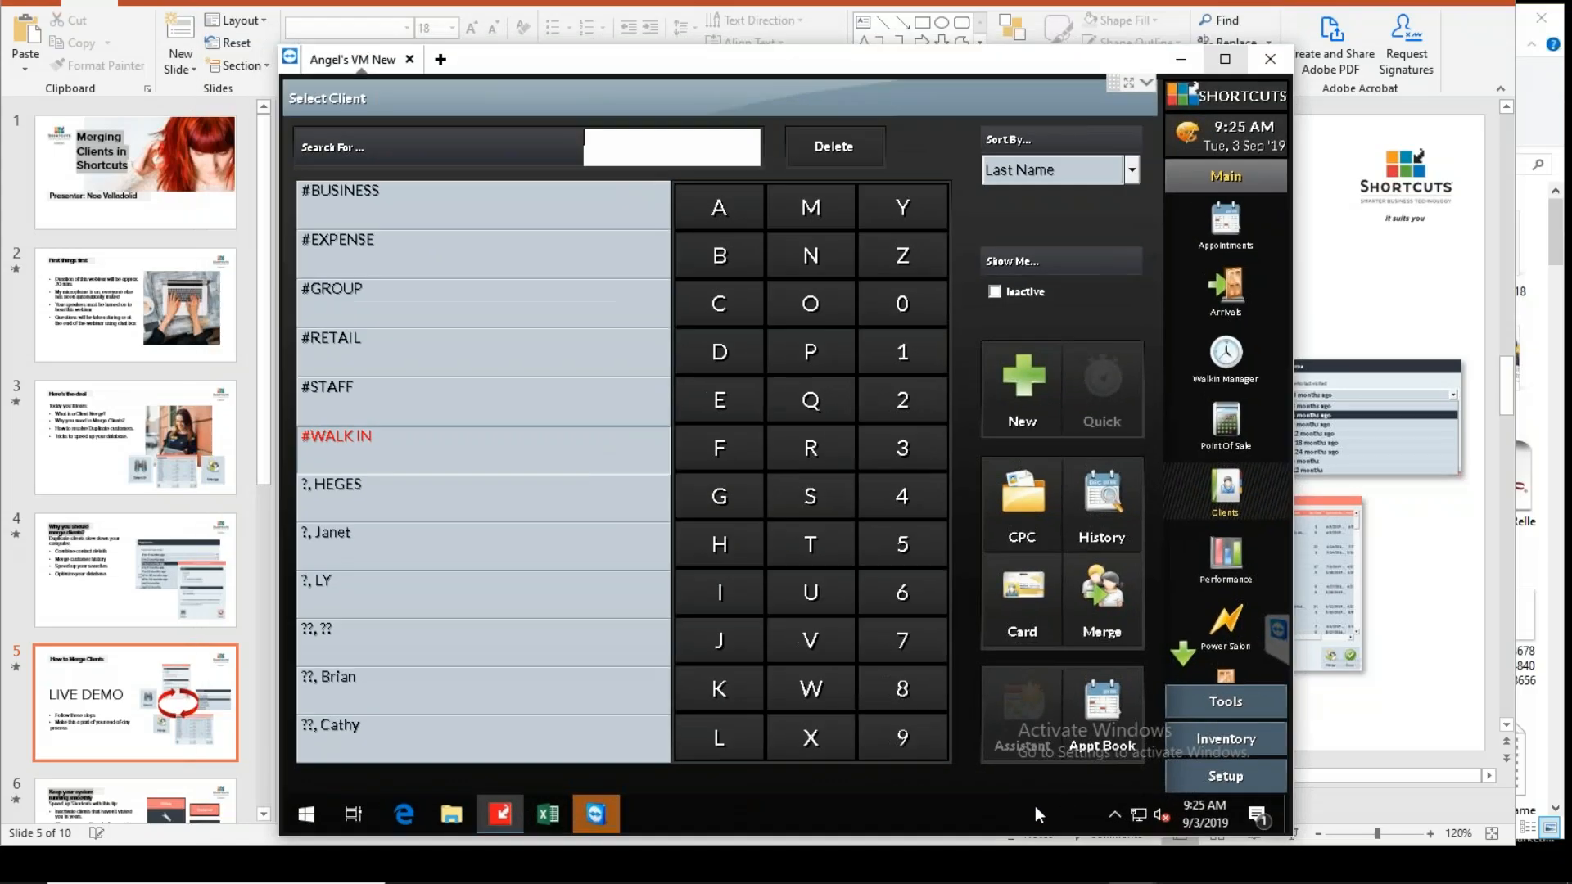
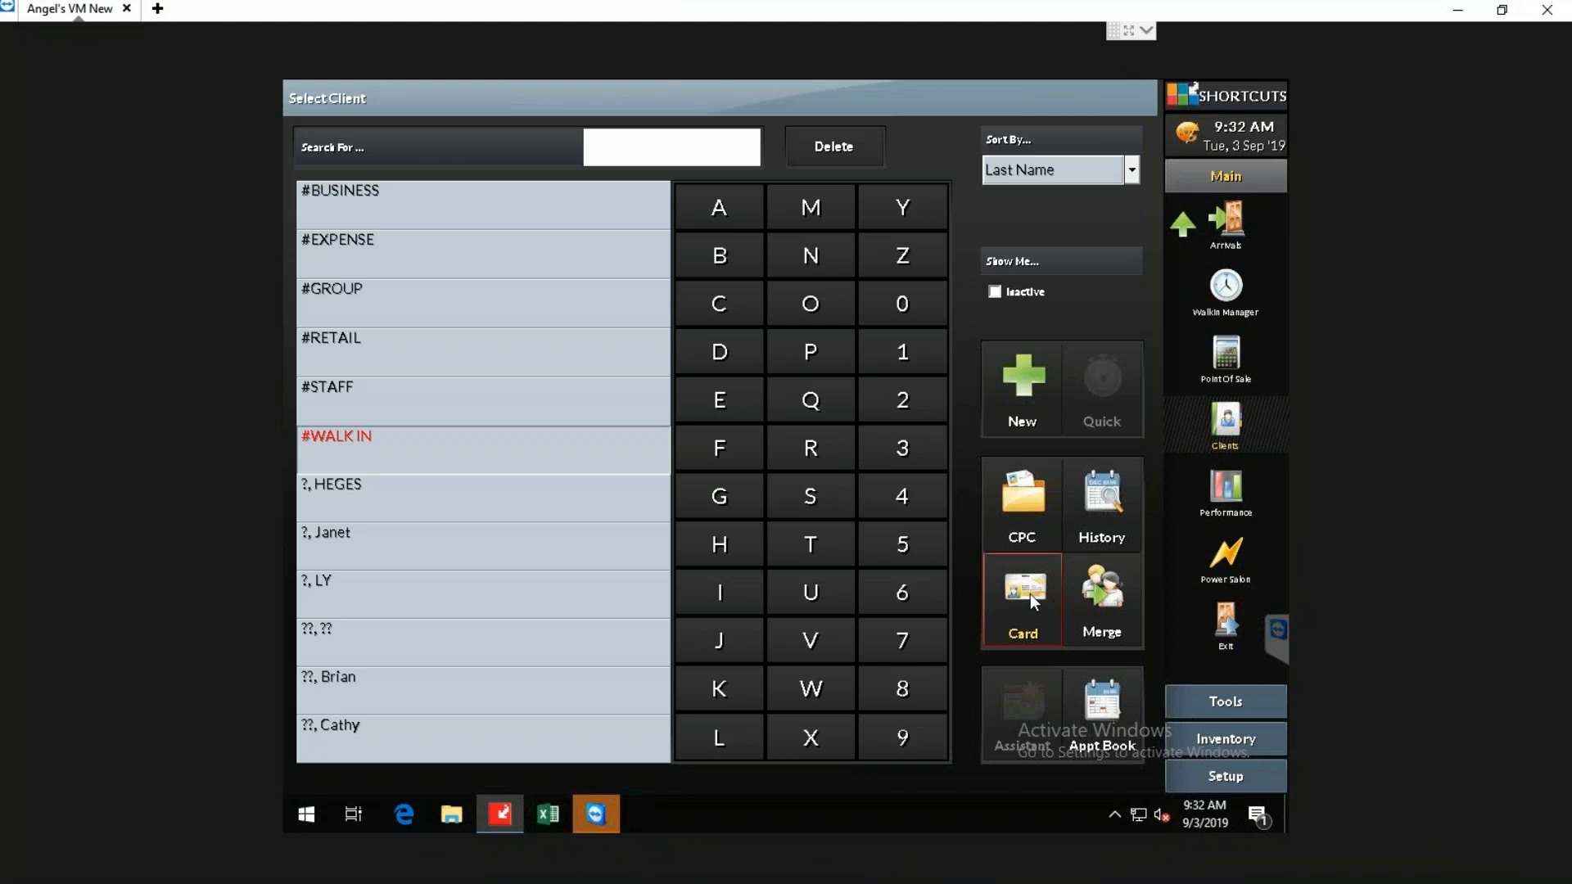
Step: View the #WALK IN client's card and its message notes, and look through the client's visit history
left_click(1030, 593)
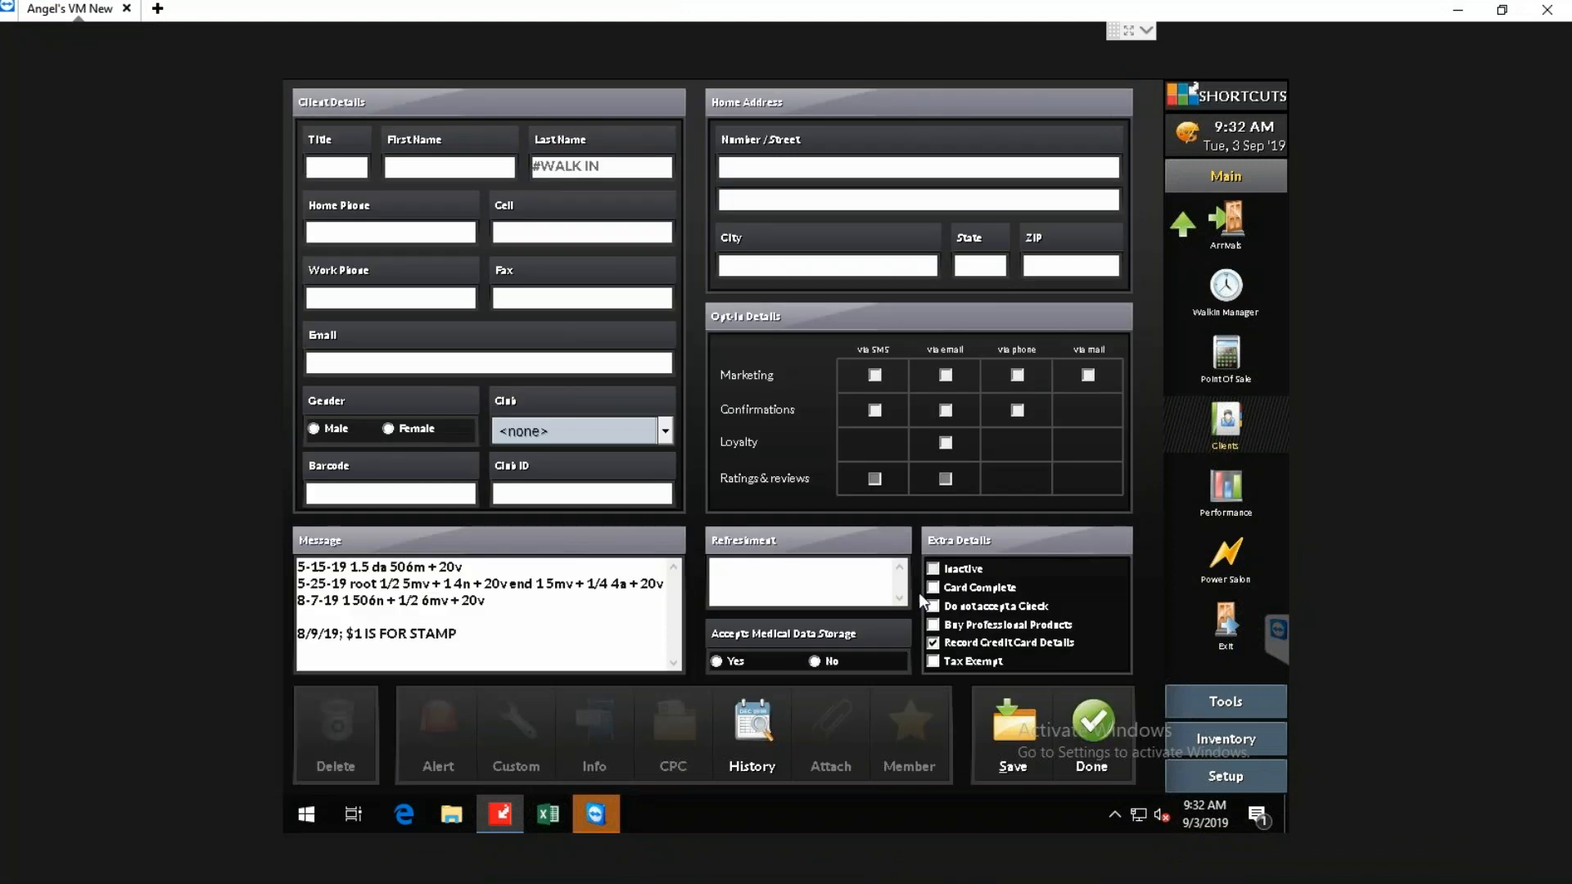
left_click_drag(509, 635, 289, 563)
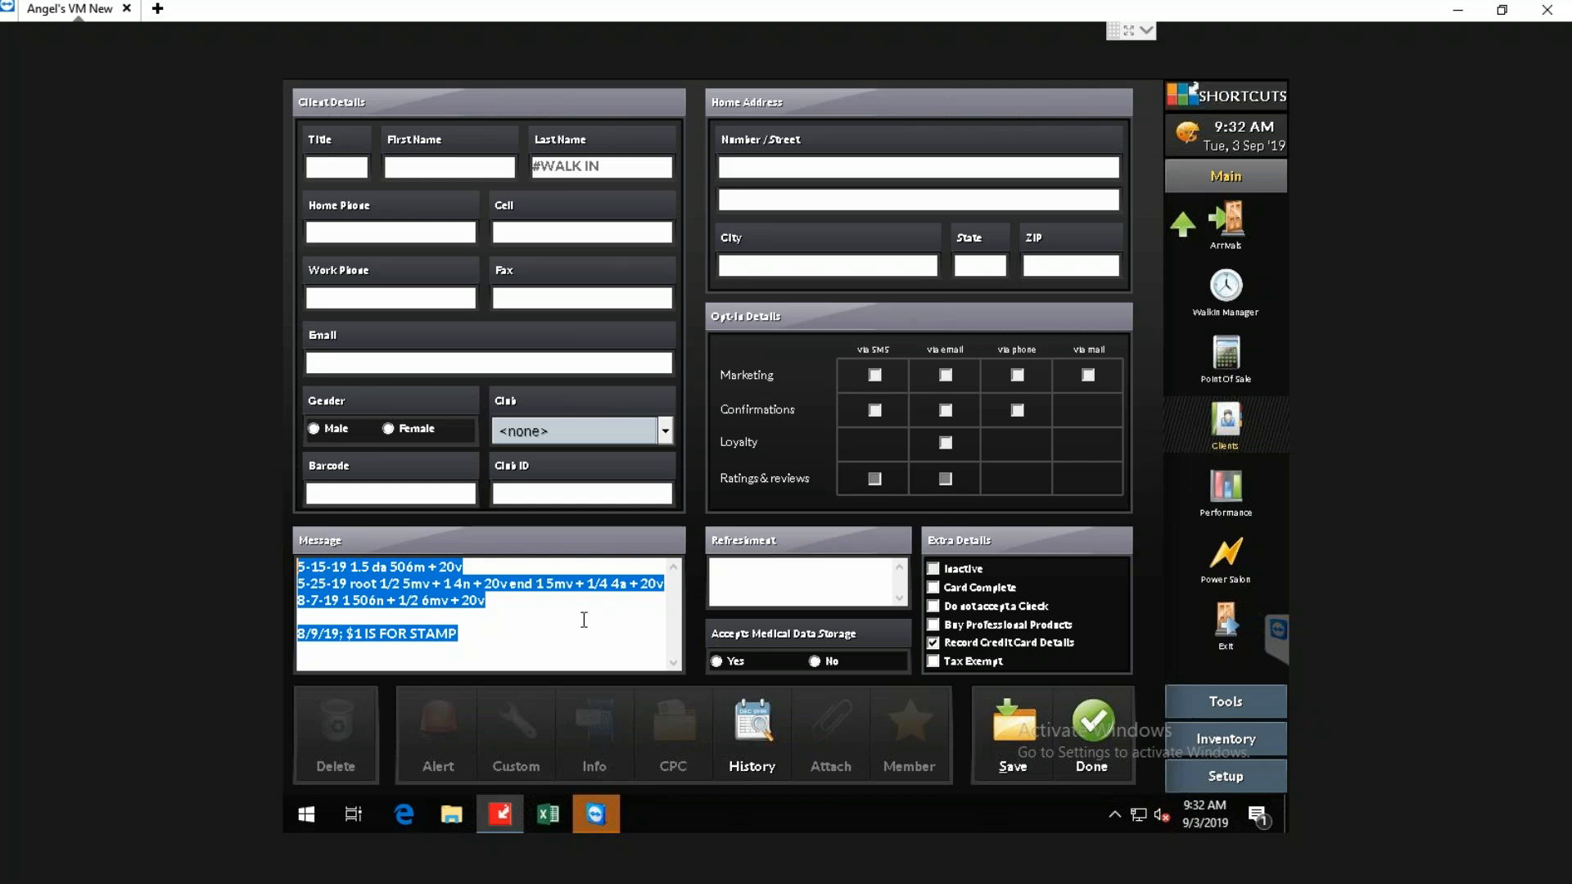
left_click(749, 722)
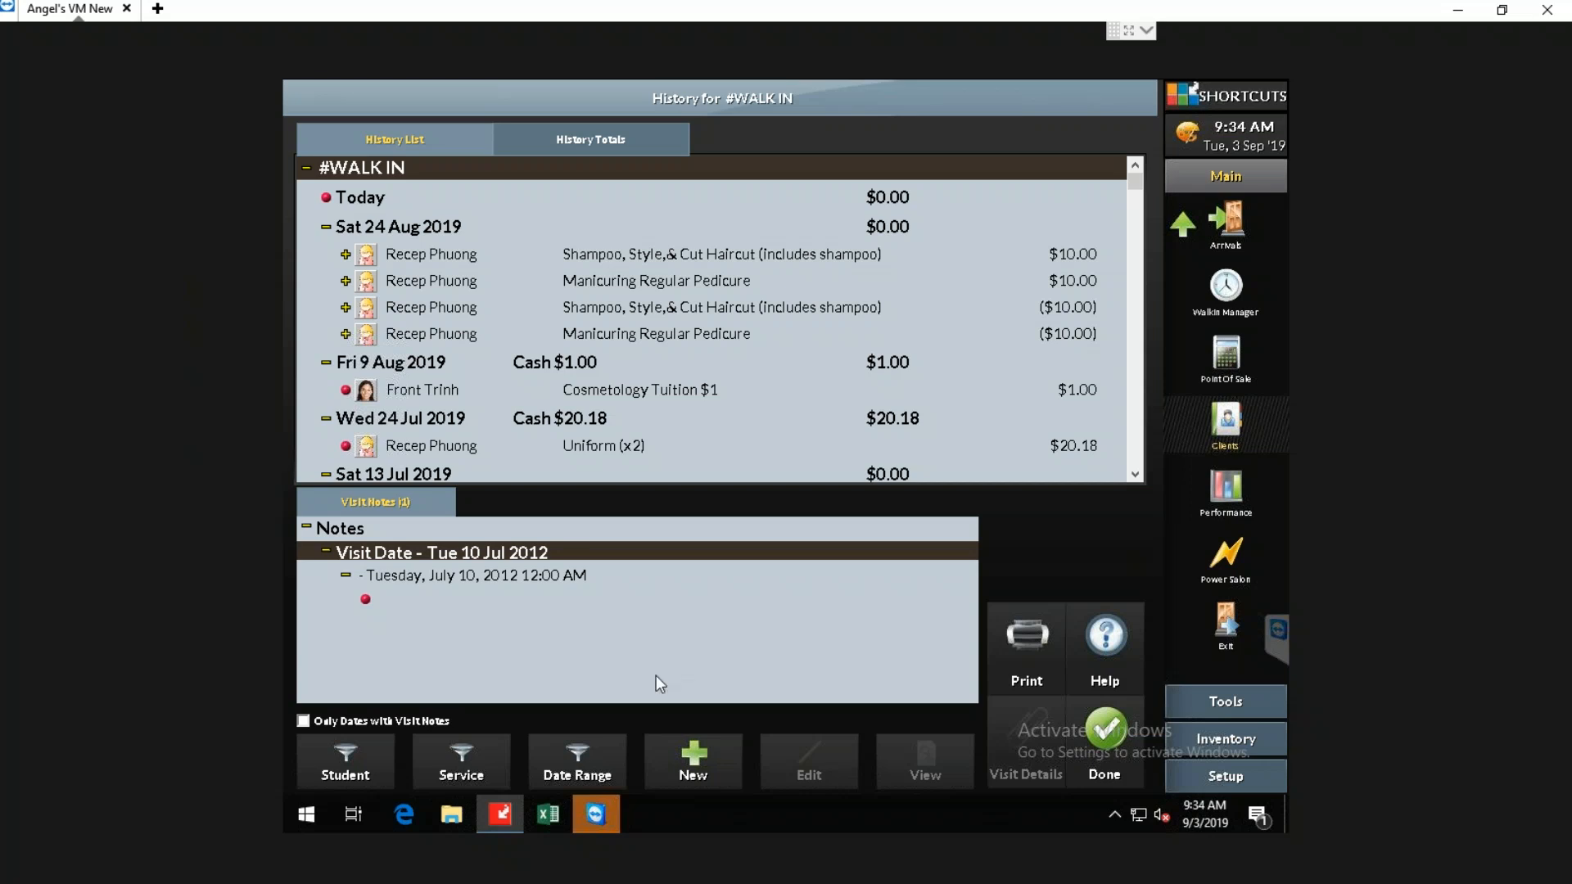
left_click(691, 750)
left_click(1110, 731)
Step: Highlight all the message notes on the #WALK IN card, and close the card
left_click_drag(485, 633, 297, 565)
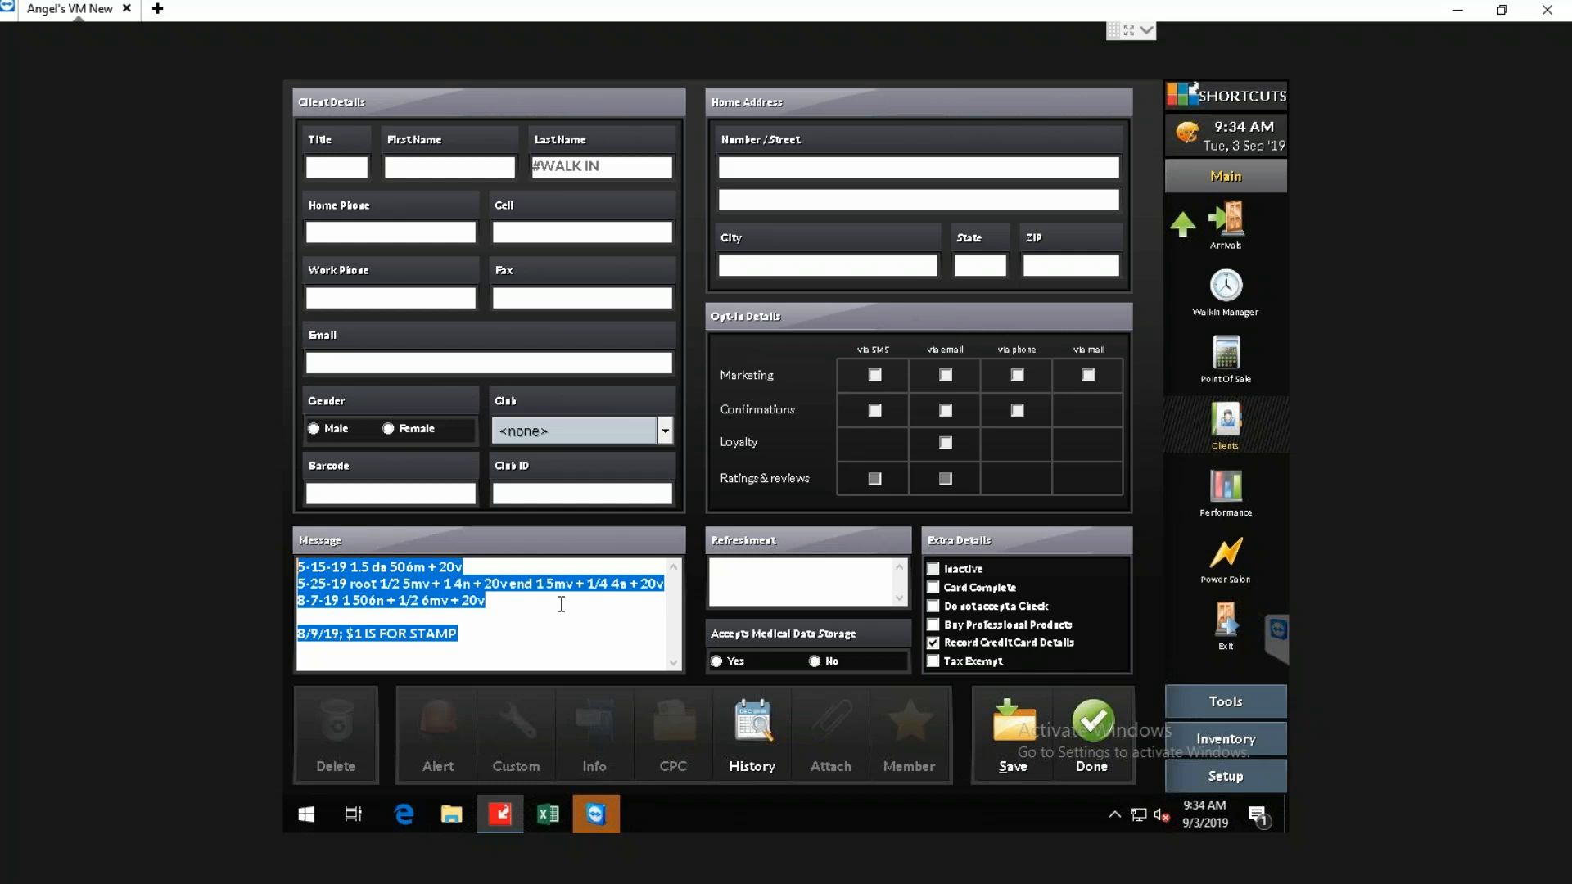
left_click(487, 643)
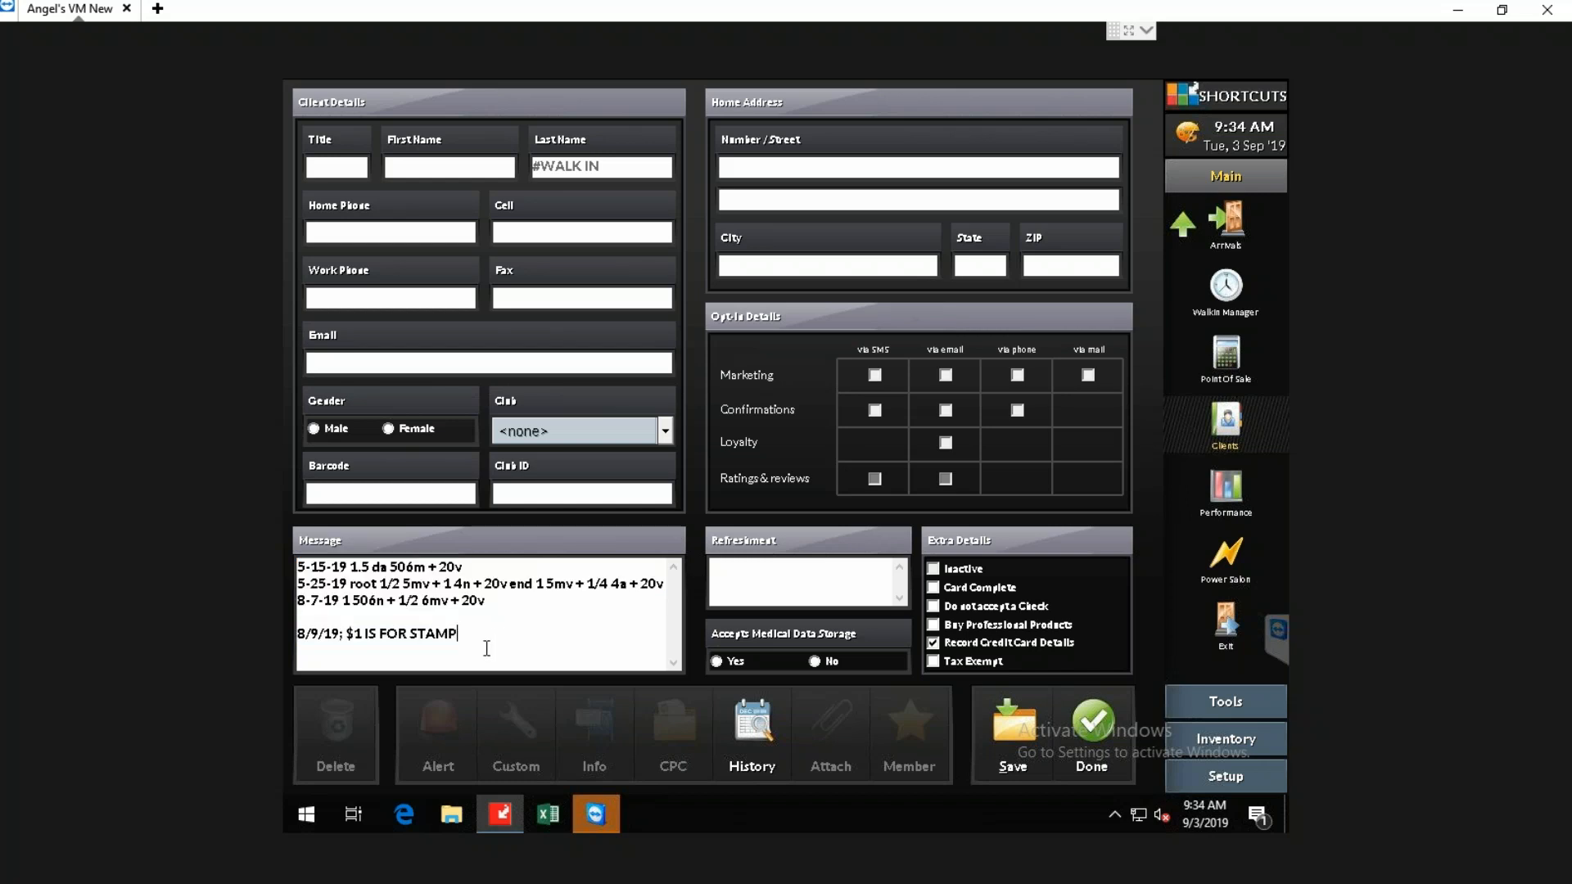
left_click_drag(474, 634, 278, 563)
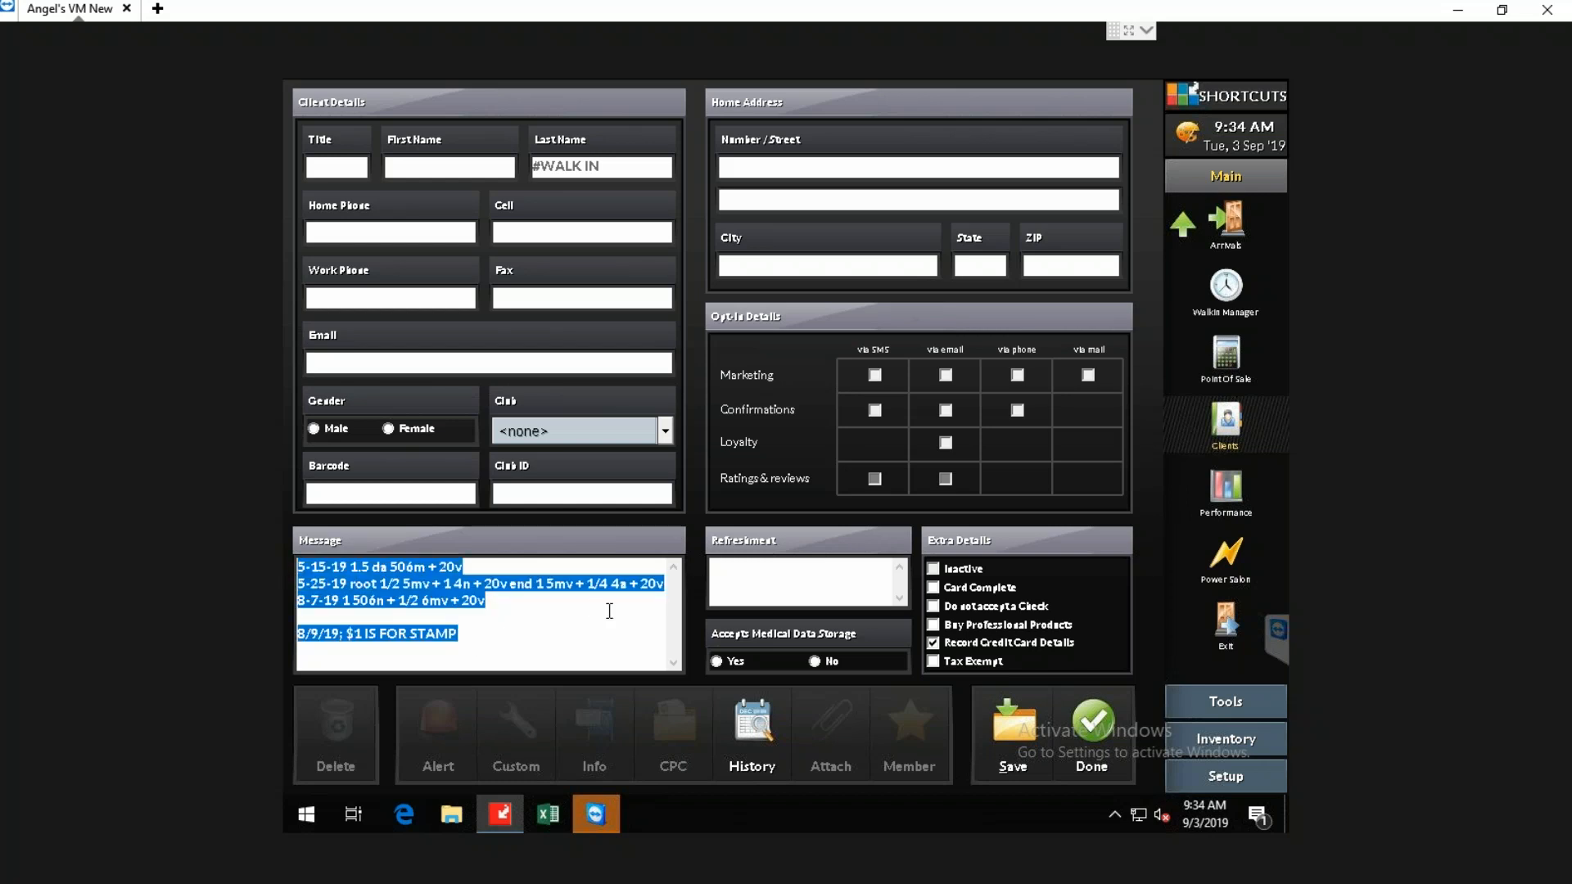
left_click(1097, 729)
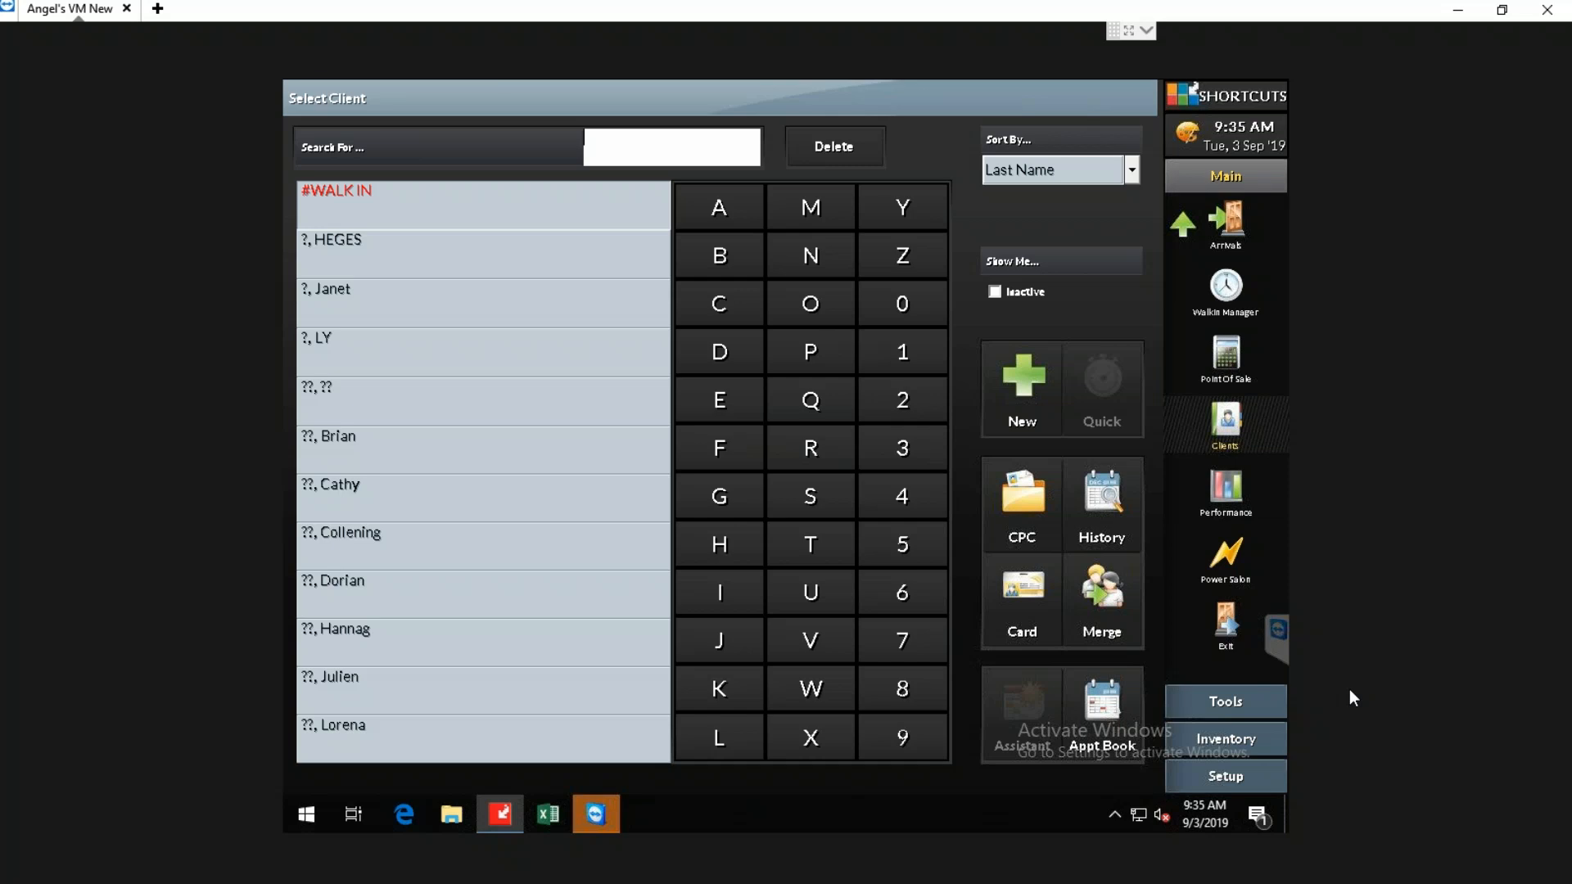
Step: Switch the display of inactive clients on and off to compare the two client lists
left_click(1006, 290)
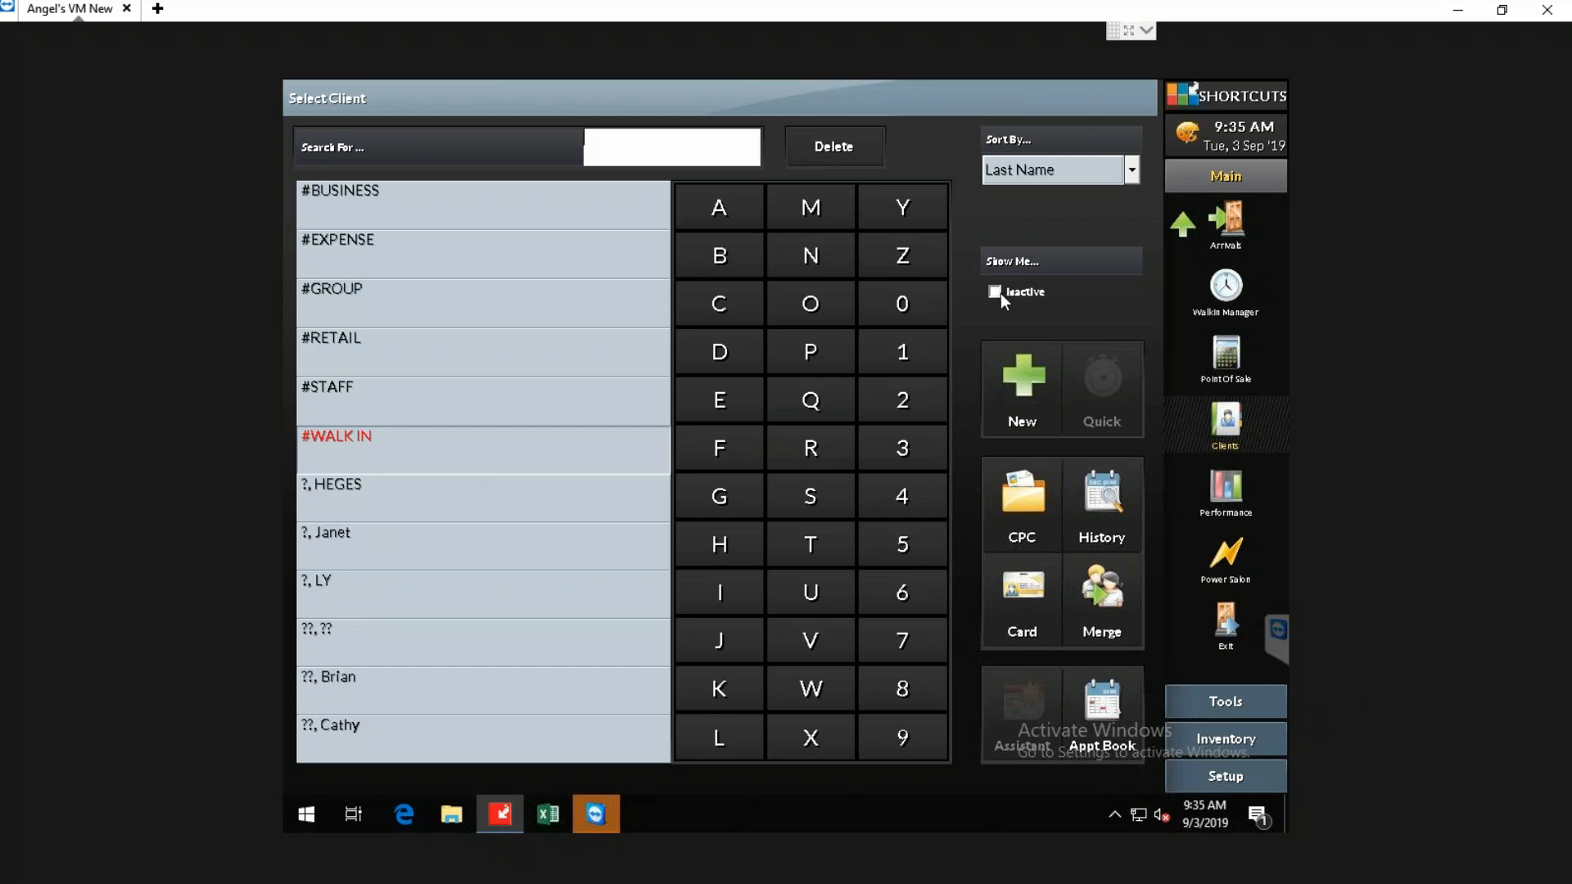
left_click(995, 291)
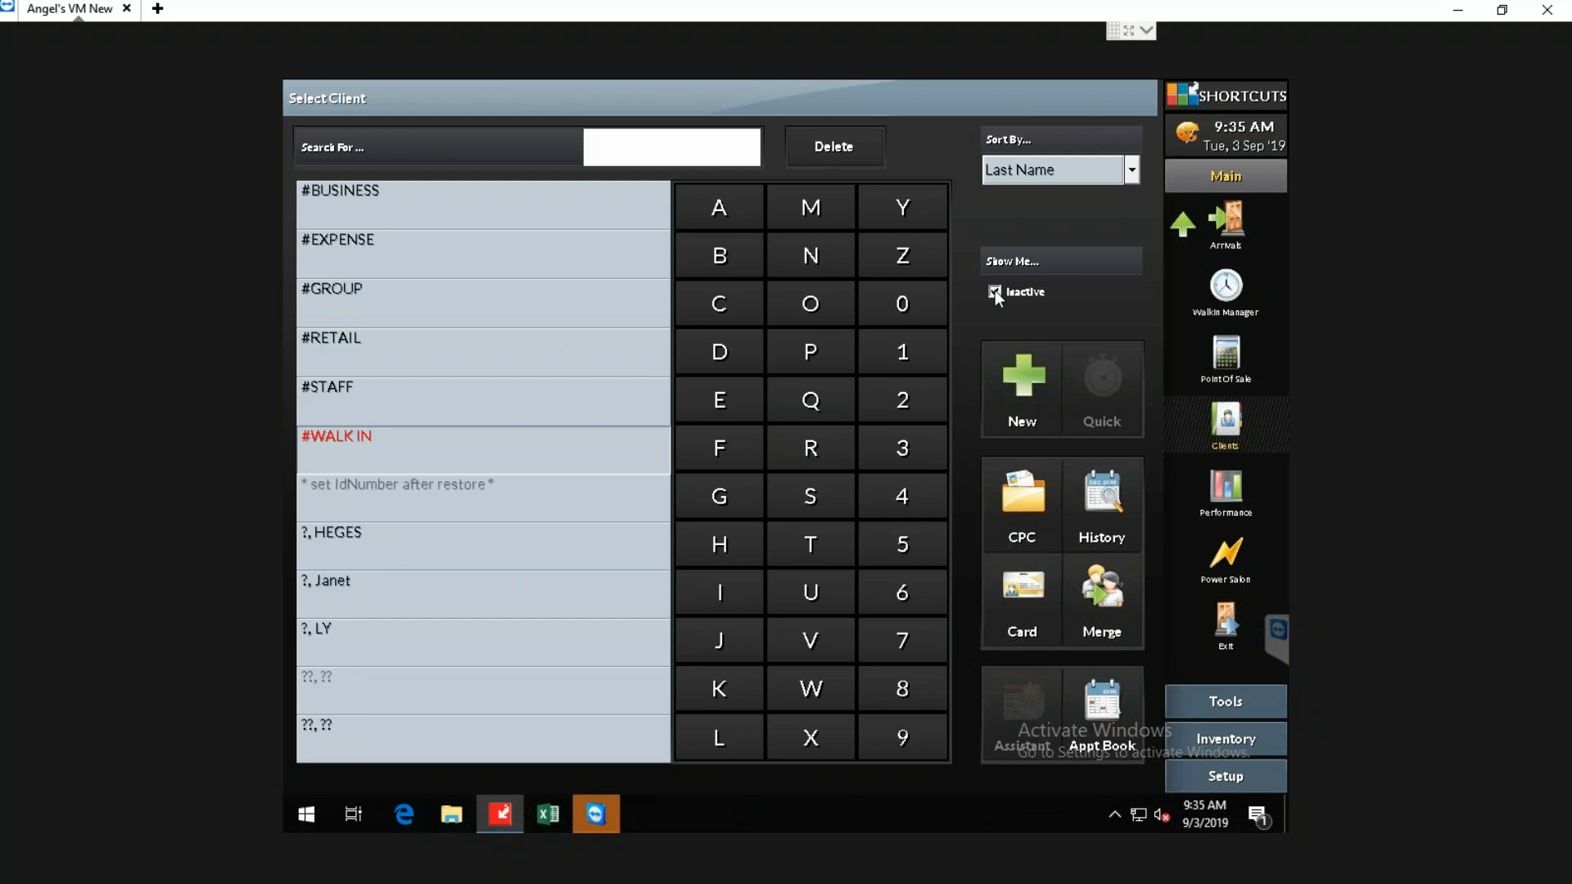
left_click(995, 292)
left_click(995, 291)
left_click(1004, 289)
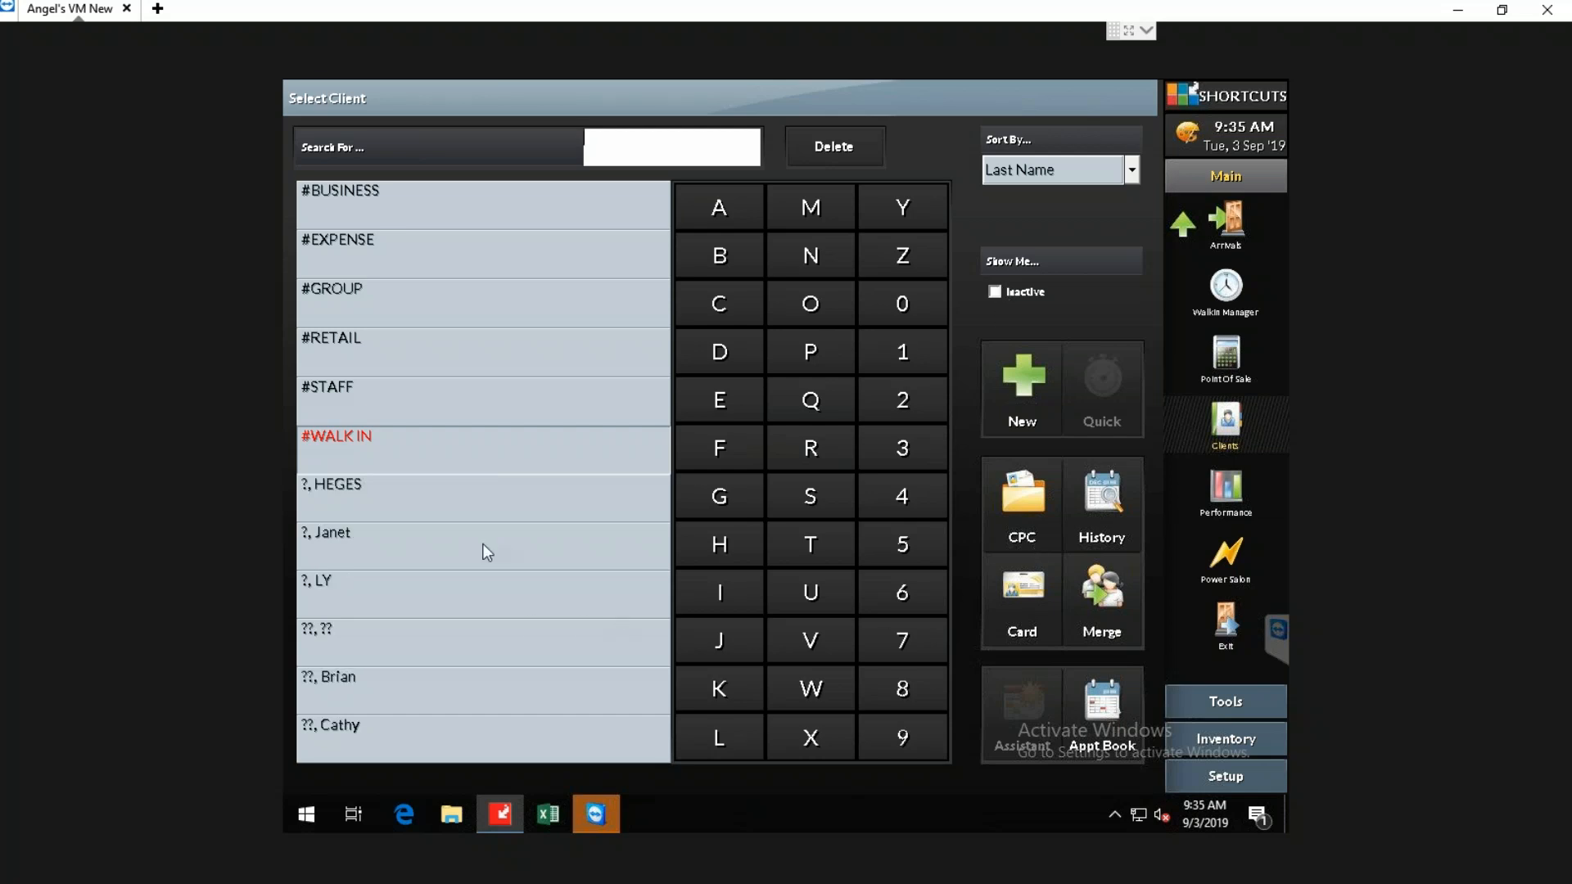
Step: Mark the first client listed directly below #WALK IN as Inactive on their card, and close the card
left_click(488, 508)
left_click(1010, 599)
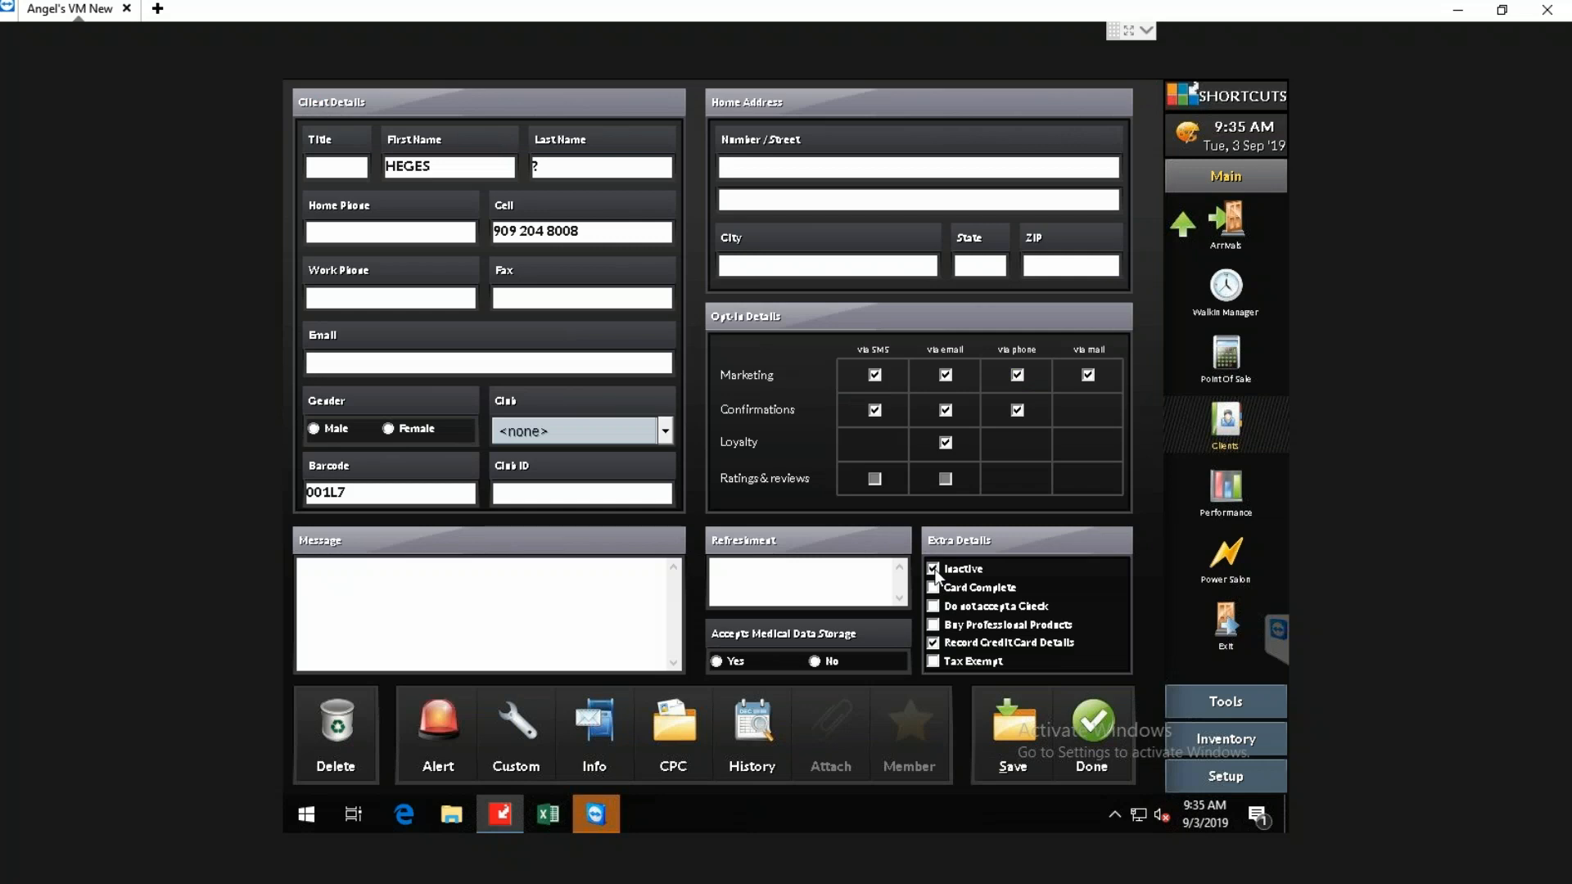
left_click(934, 570)
left_click(934, 571)
left_click(1095, 723)
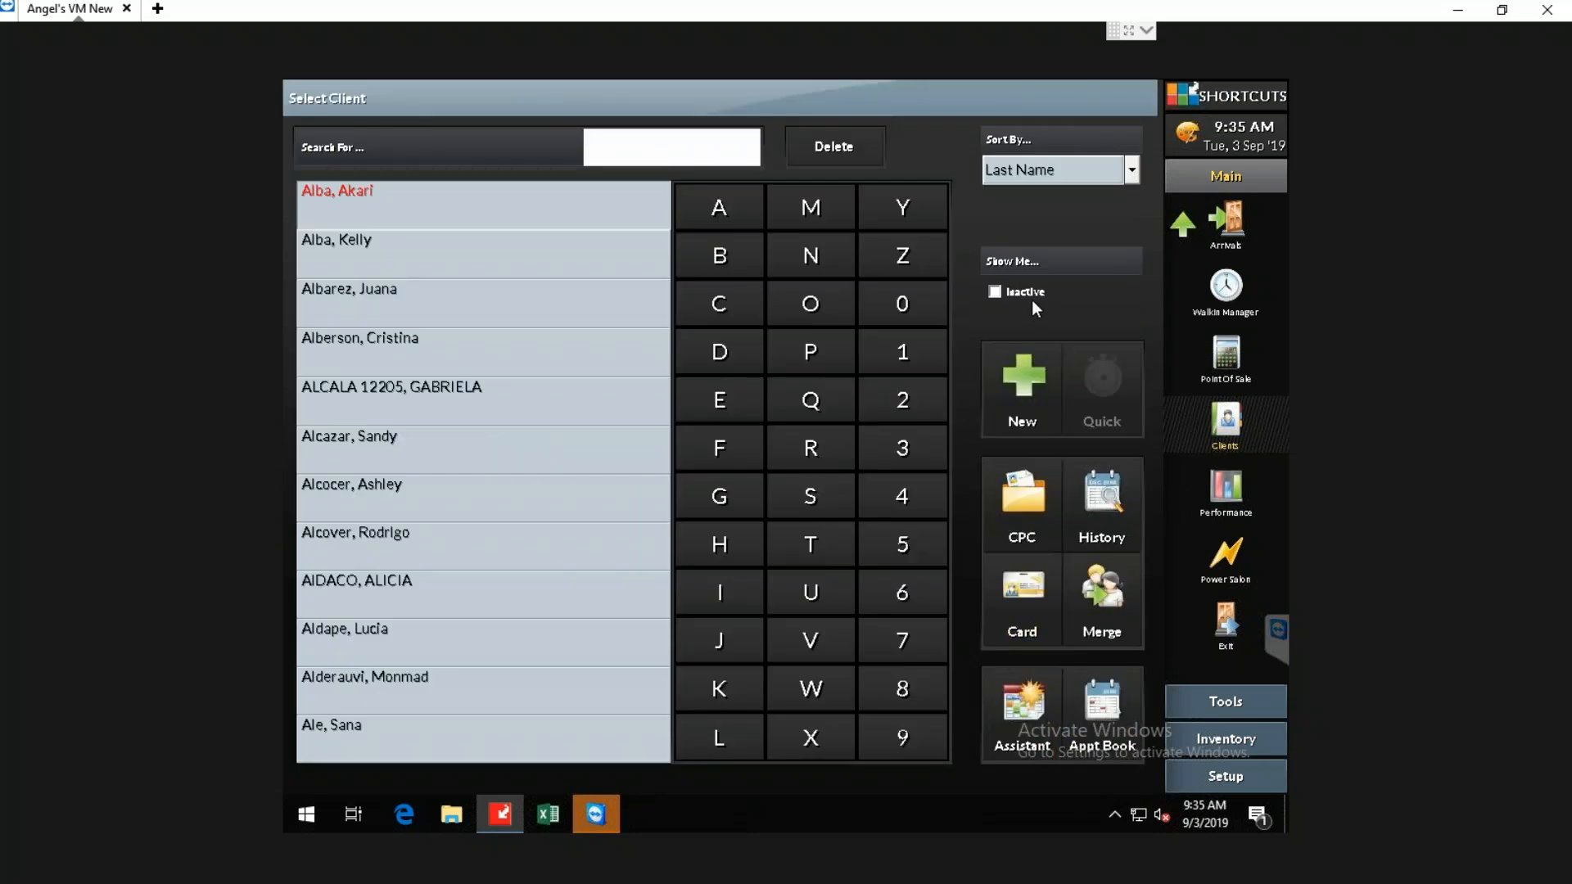
Step: Return to the start of the list with inactive clients shown, and view the card of the second active client below #WALK IN
left_click(845, 148)
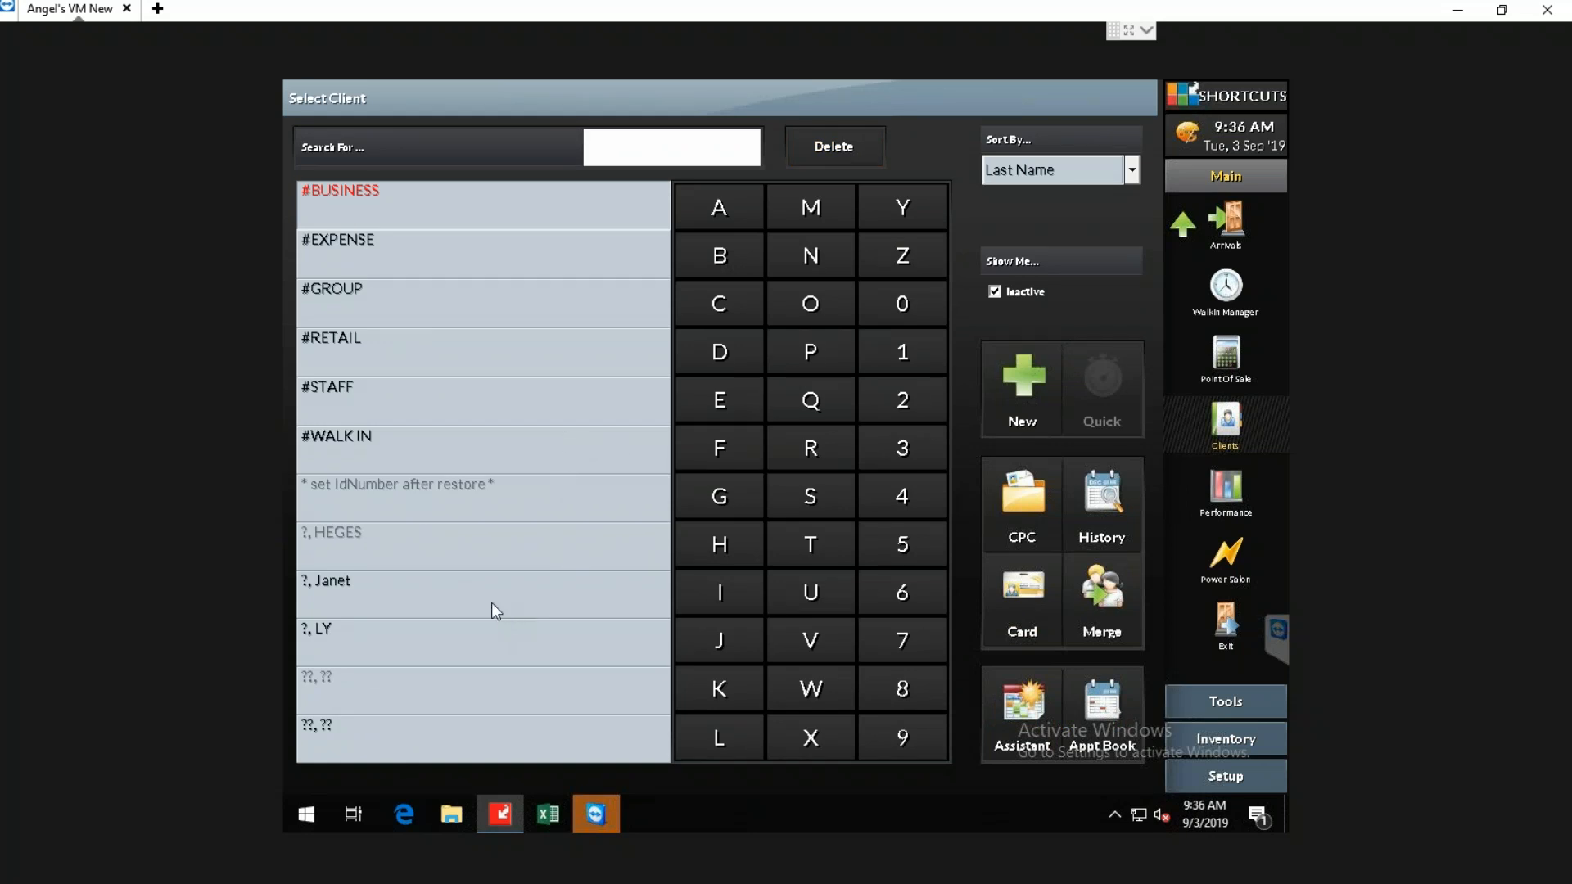
left_click(564, 634)
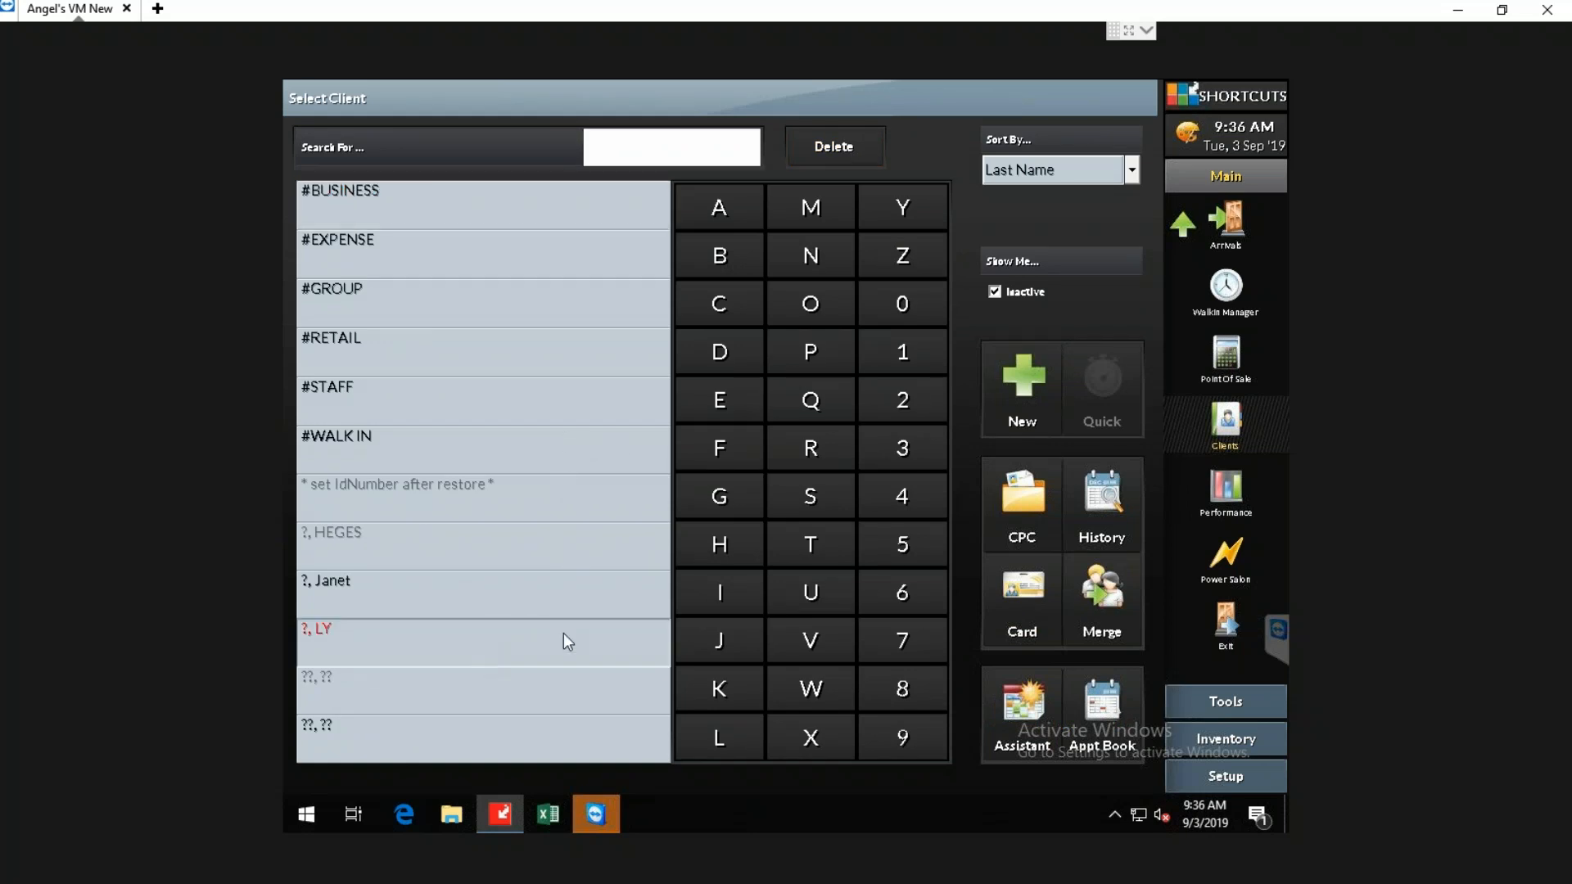
left_click(1025, 599)
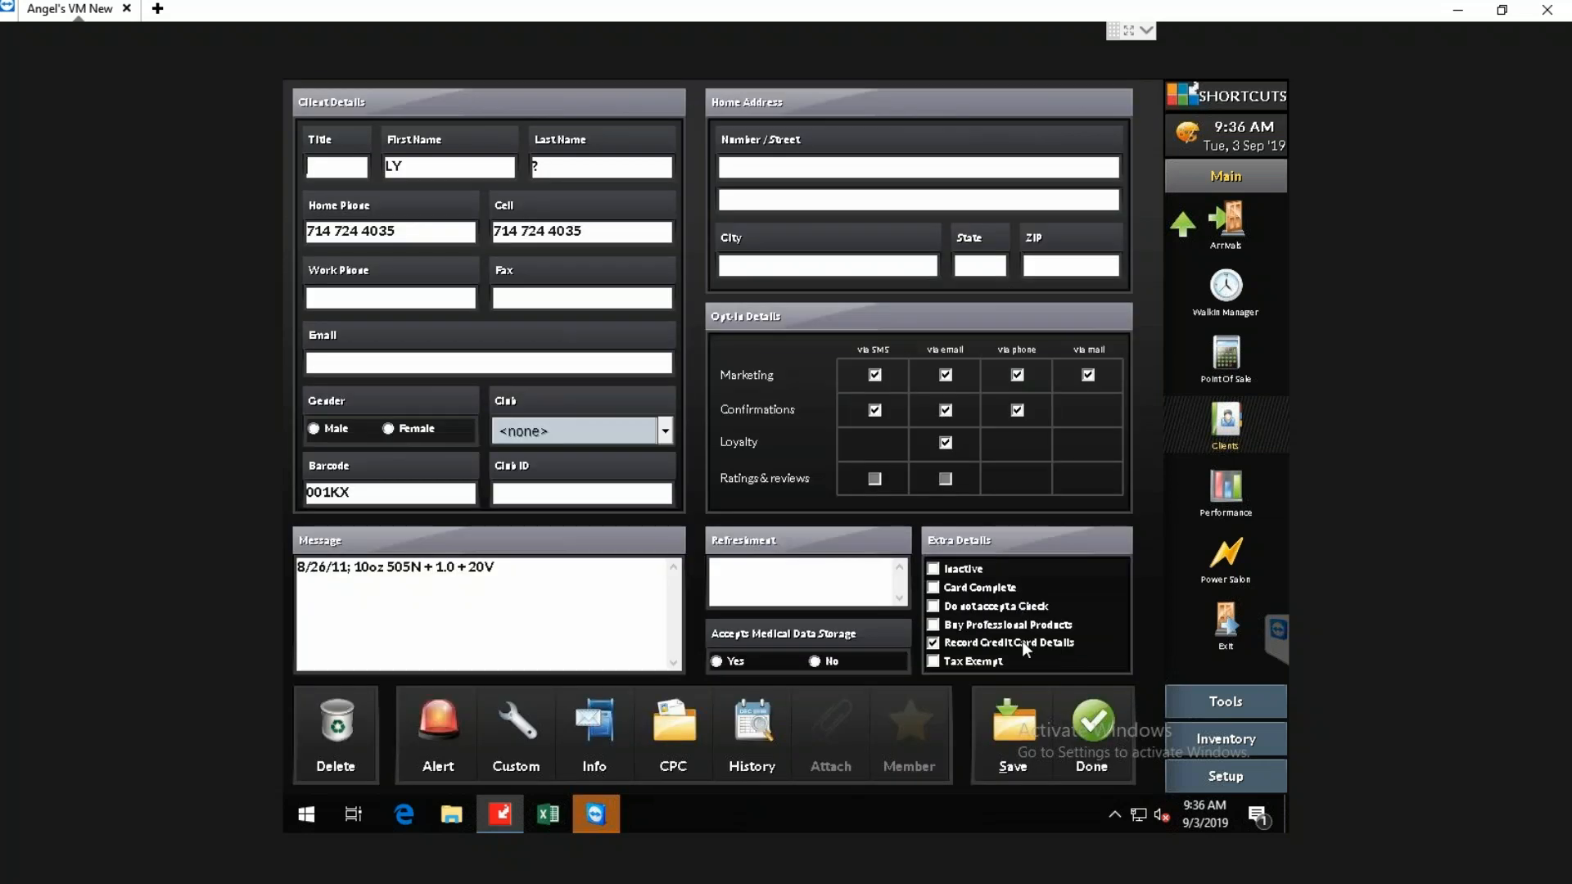
left_click(1097, 727)
Step: View the card of another active client with ?? as last name, and close it
left_click(489, 501)
left_click(1026, 606)
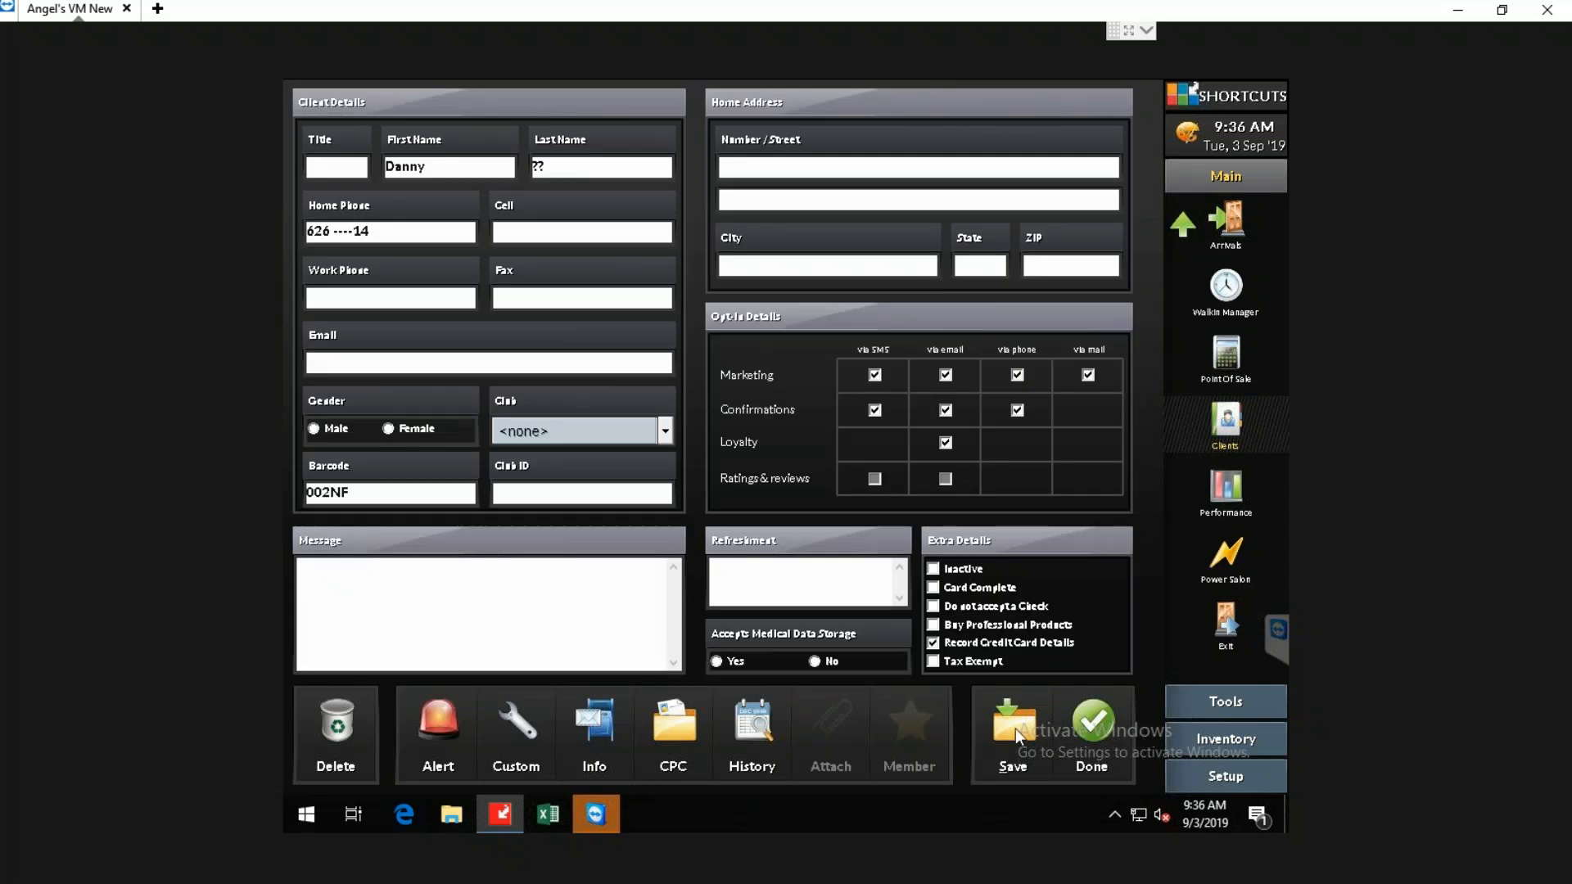
left_click(1089, 714)
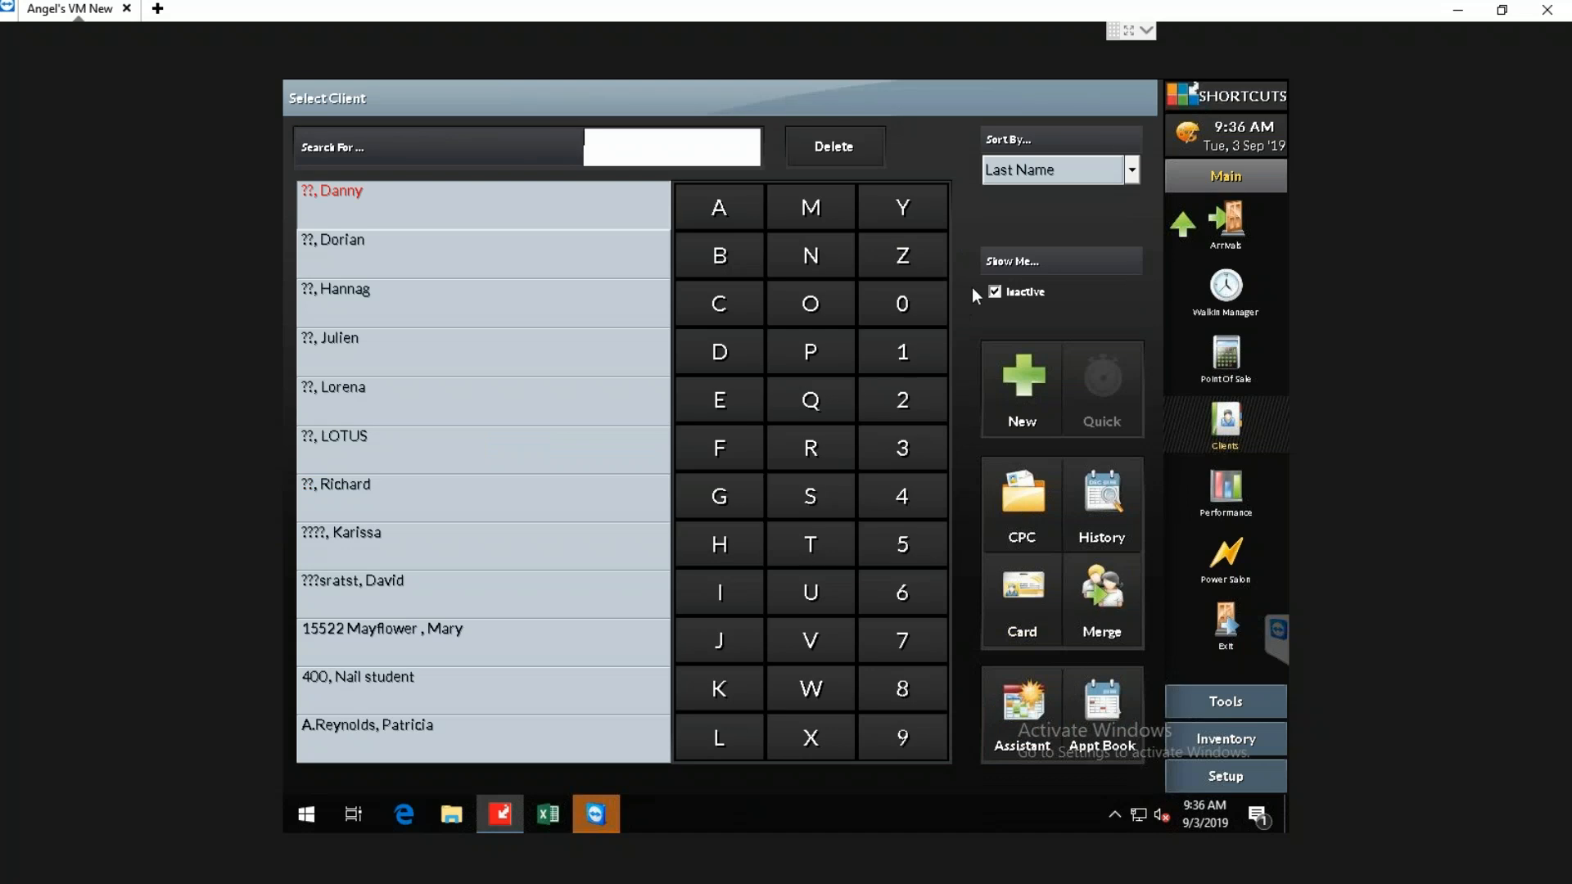
Step: Hide inactive clients, return to the start of the client list, and select the second client below #WALK IN
left_click(1002, 294)
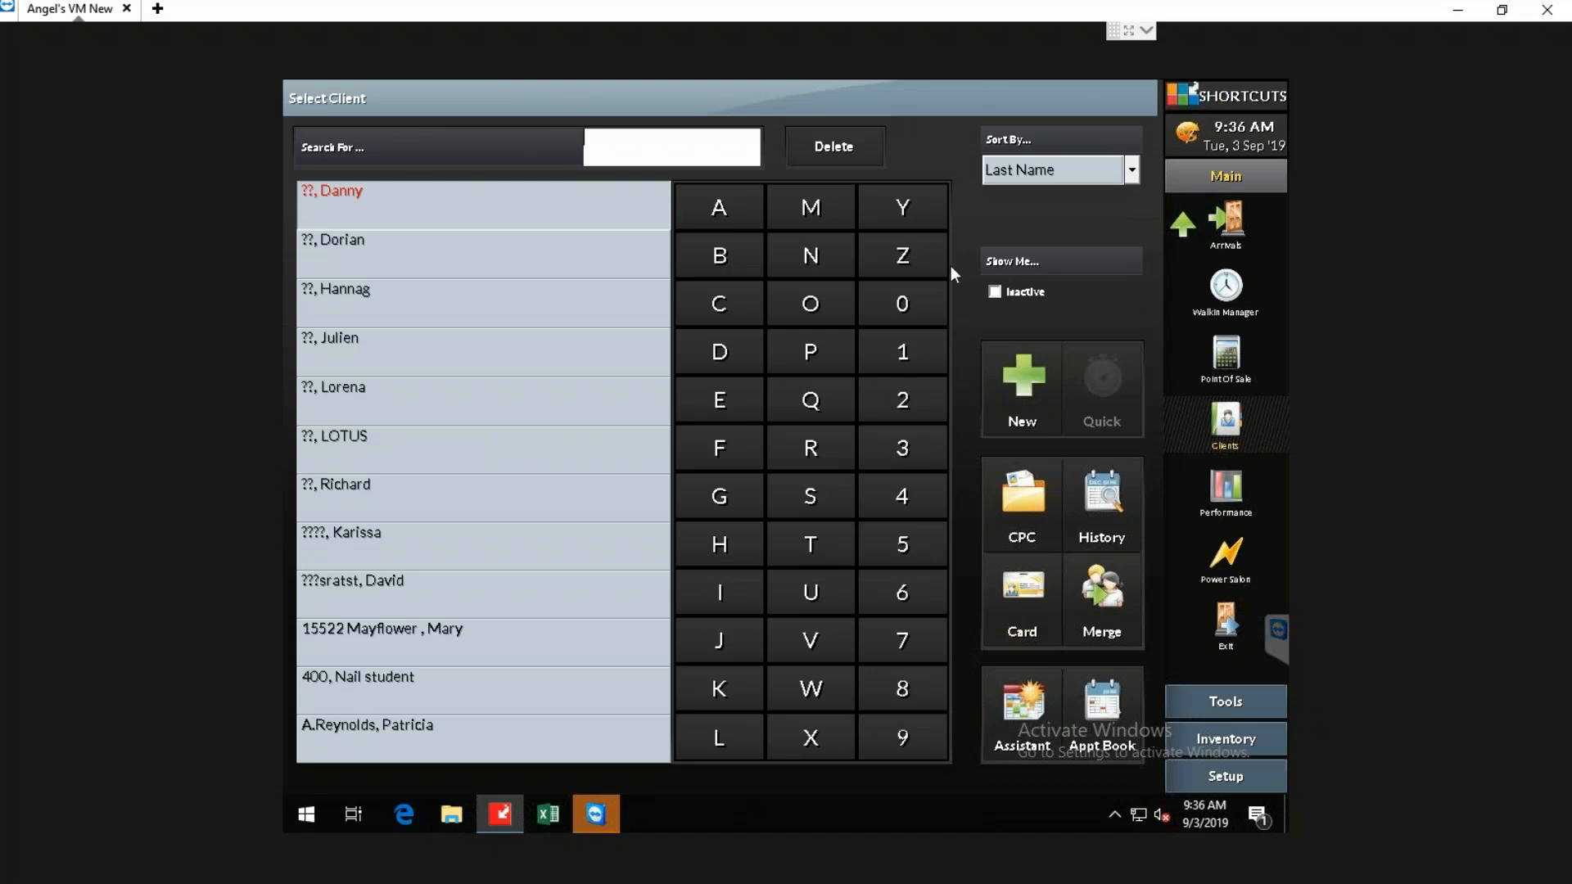
left_click(855, 150)
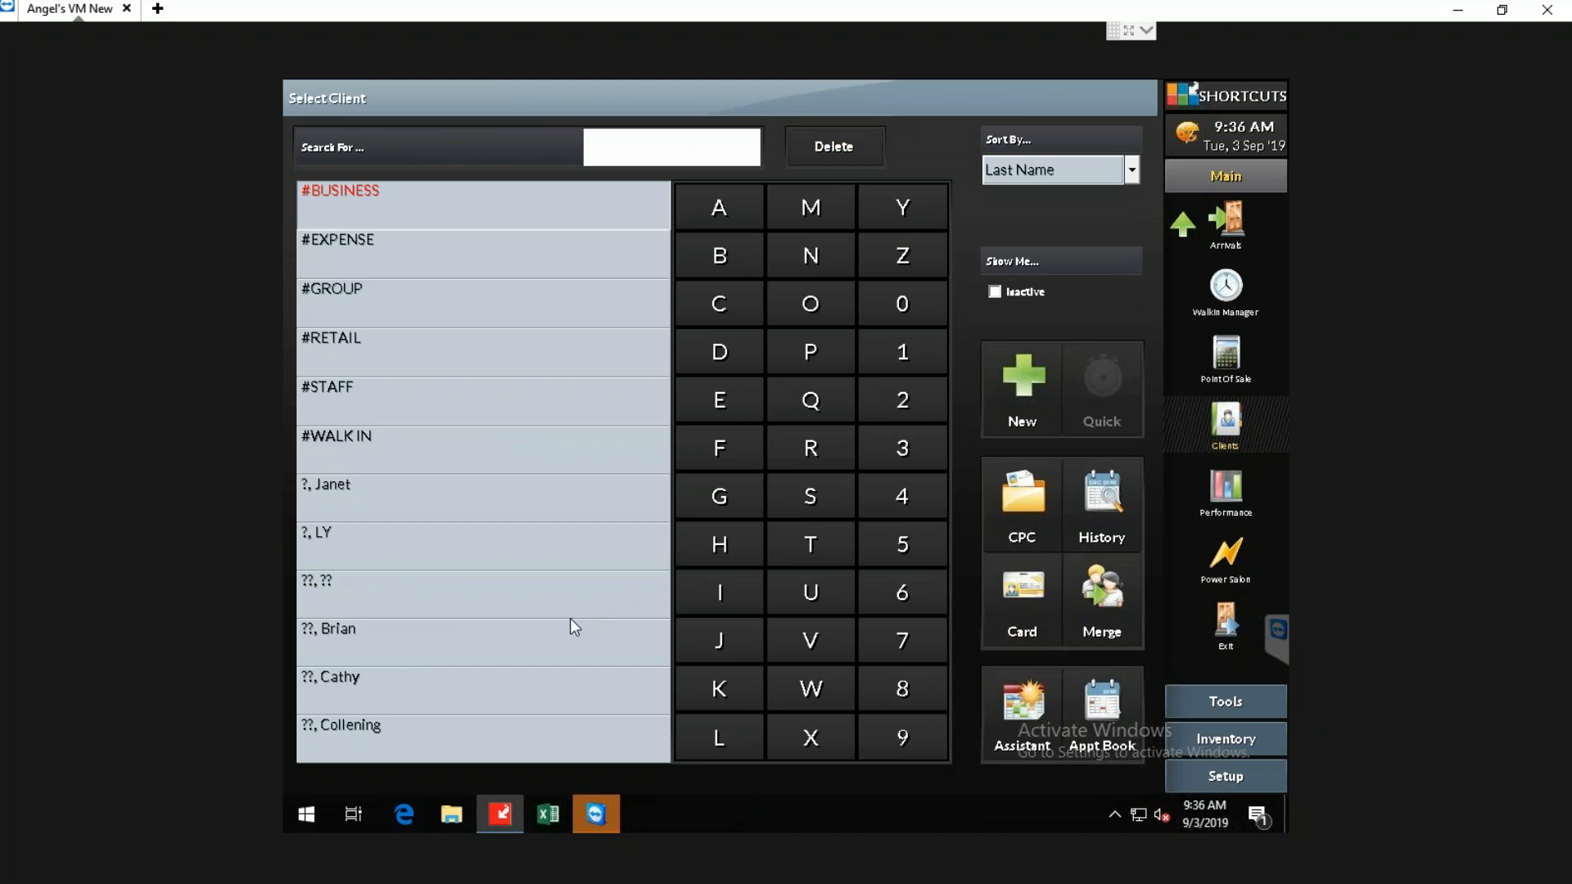
left_click(423, 543)
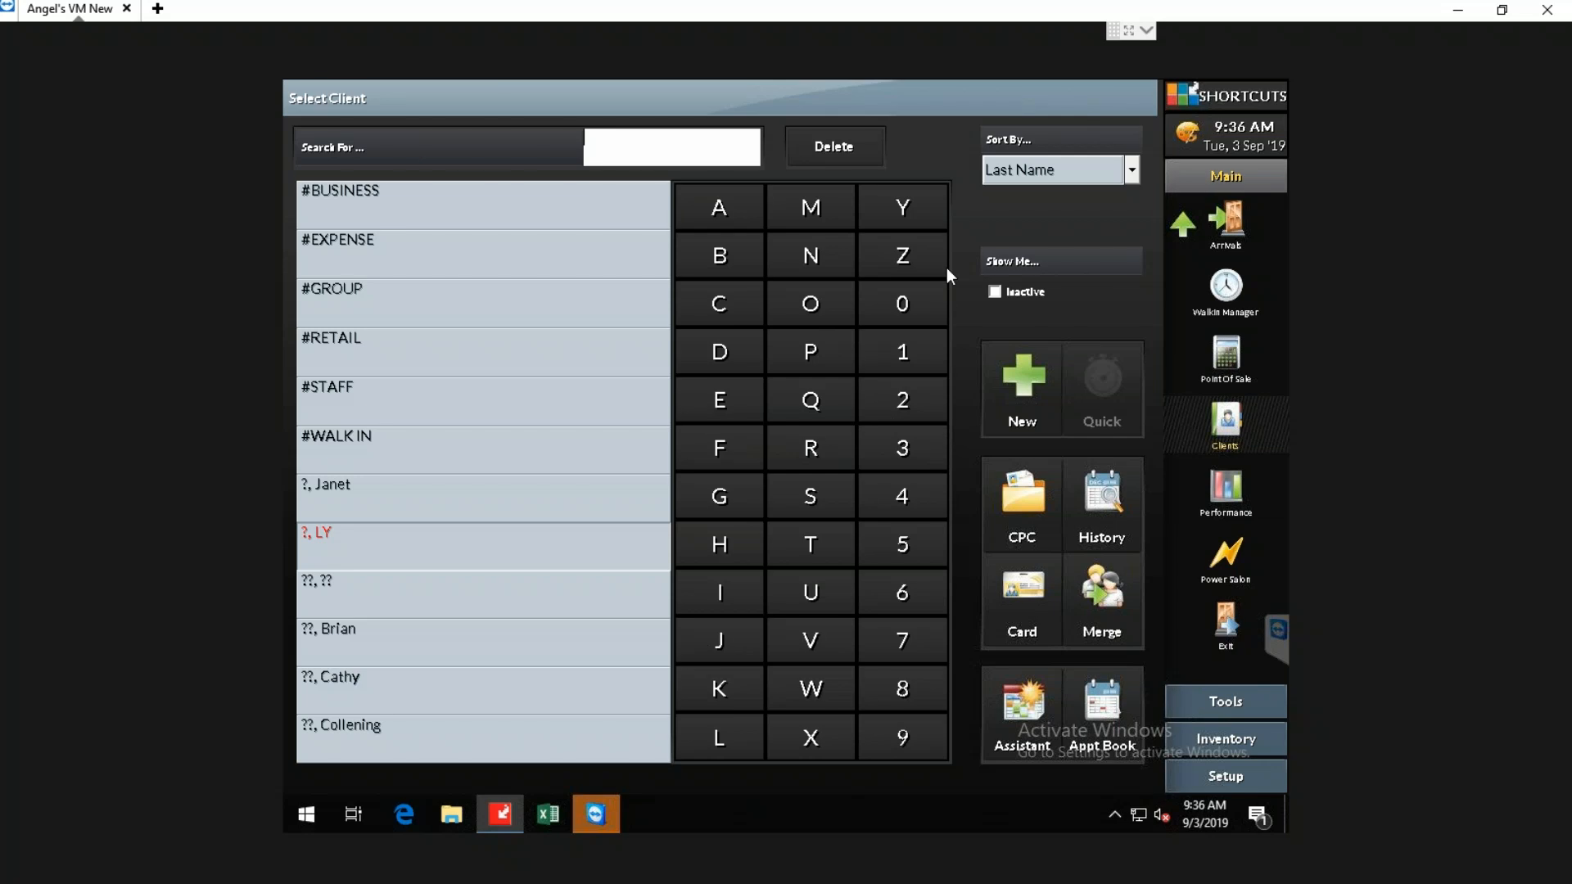
Step: Go to the appointment book, go back to Tue, 23 Jul 2019, and check the following days into early August
left_click(1178, 219)
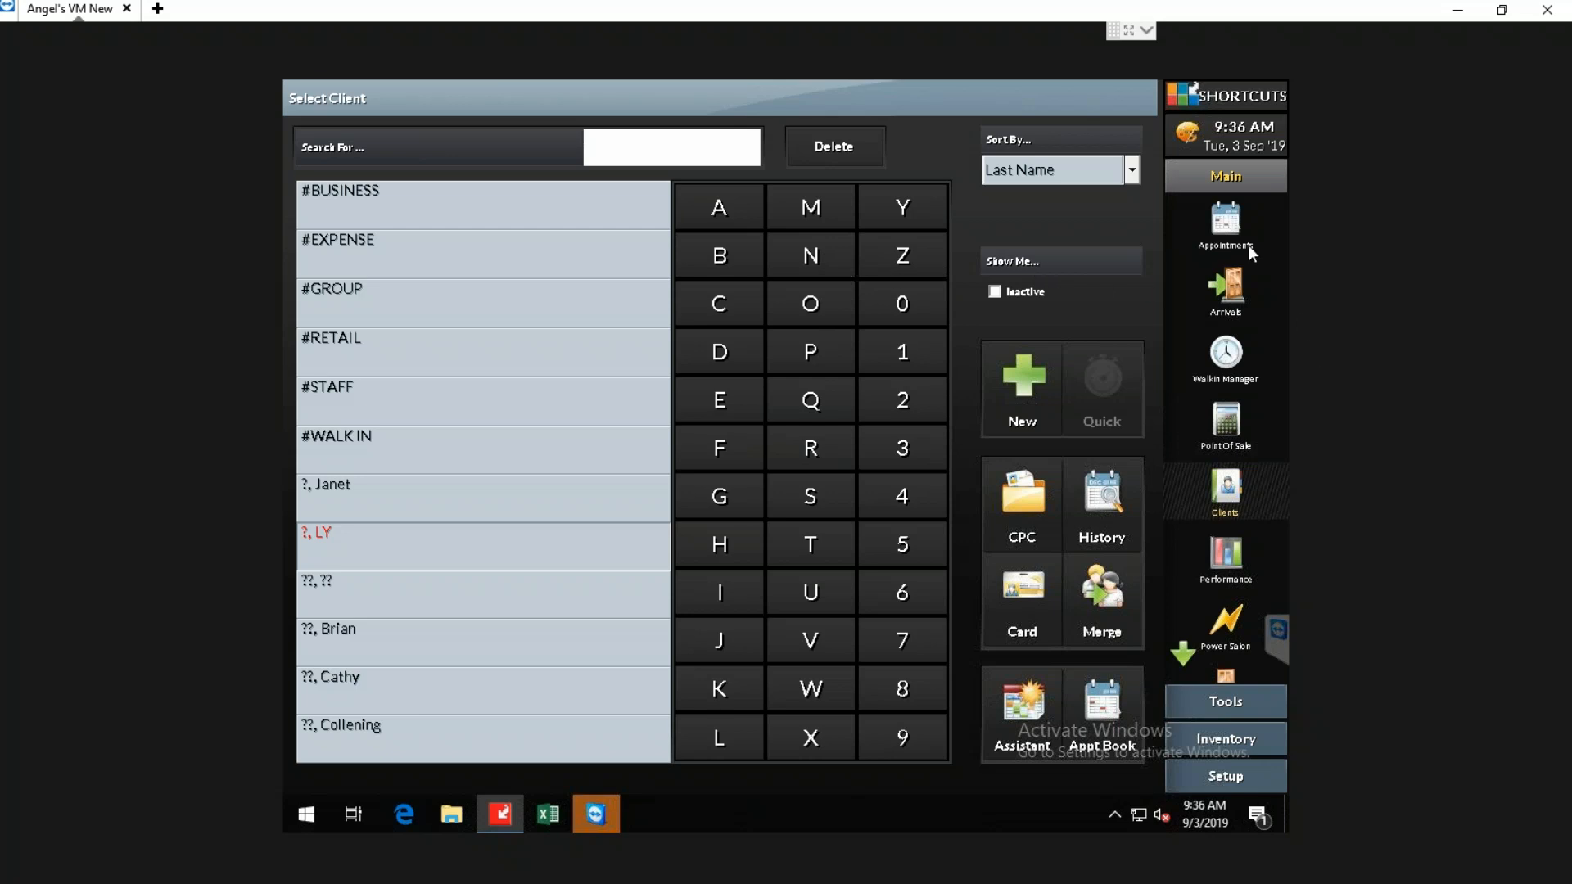
left_click(1211, 226)
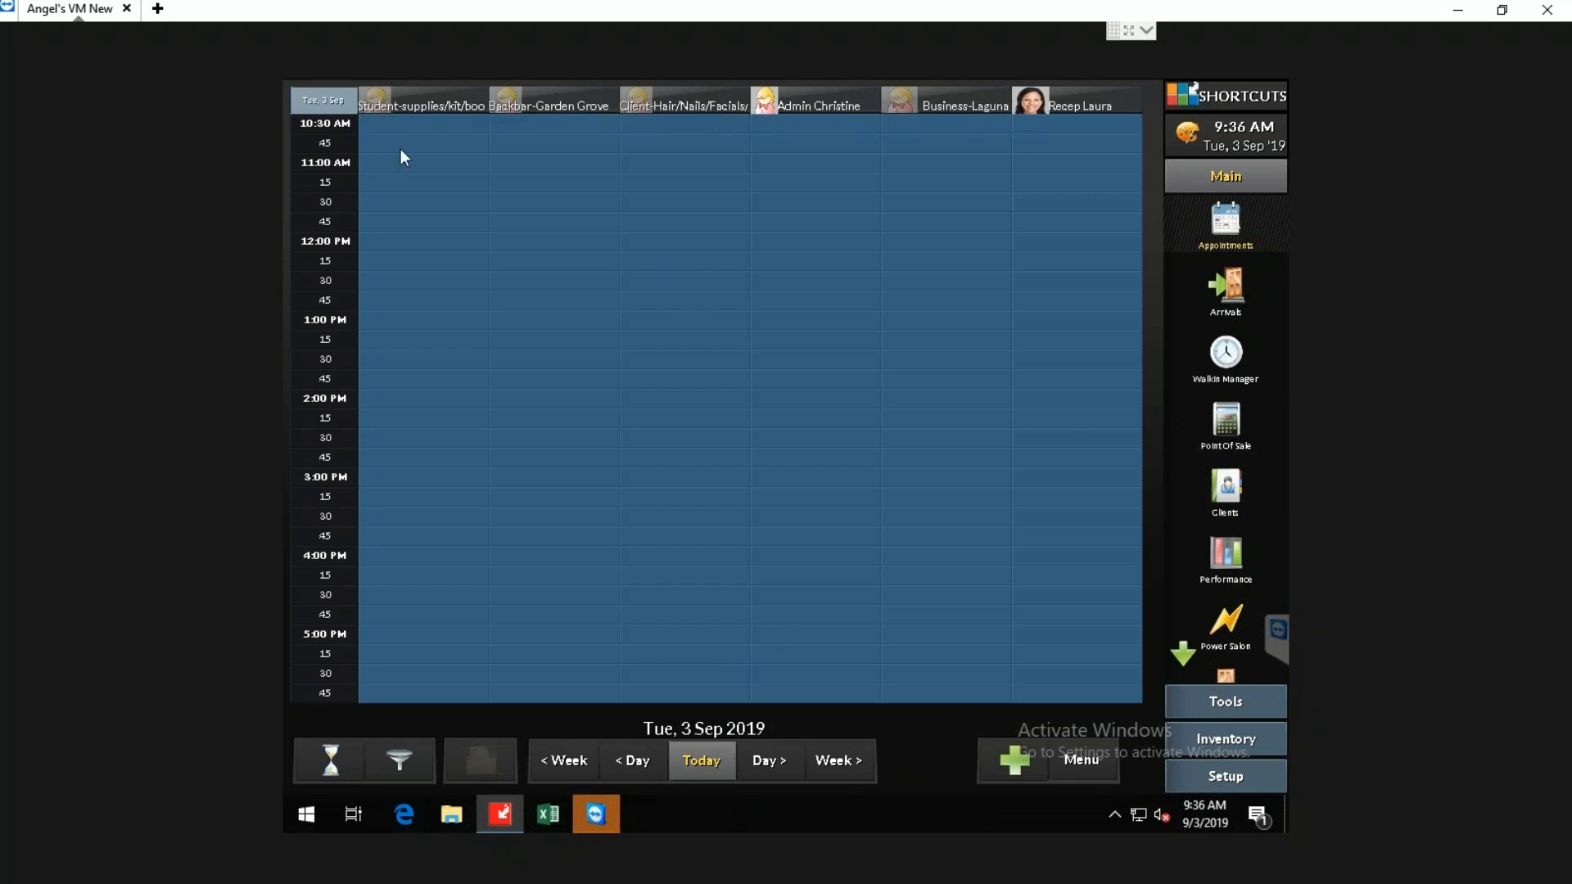
left_click(576, 762)
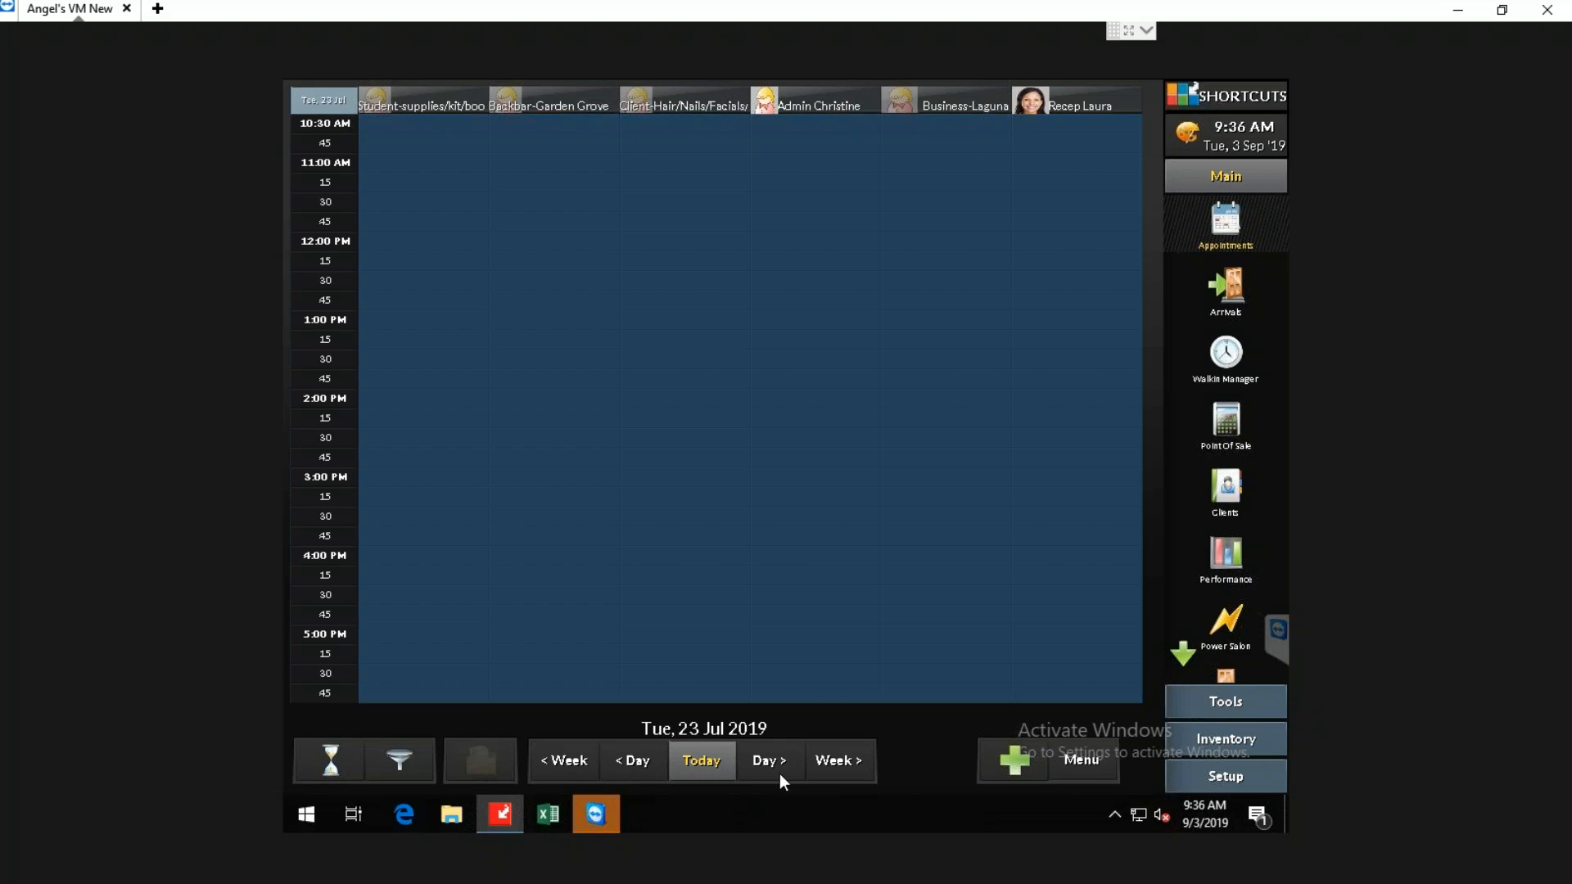
left_click(774, 765)
left_click(772, 765)
left_click(771, 765)
left_click(772, 764)
left_click(771, 765)
left_click(772, 765)
left_click(771, 765)
left_click(771, 765)
left_click(772, 765)
left_click(771, 765)
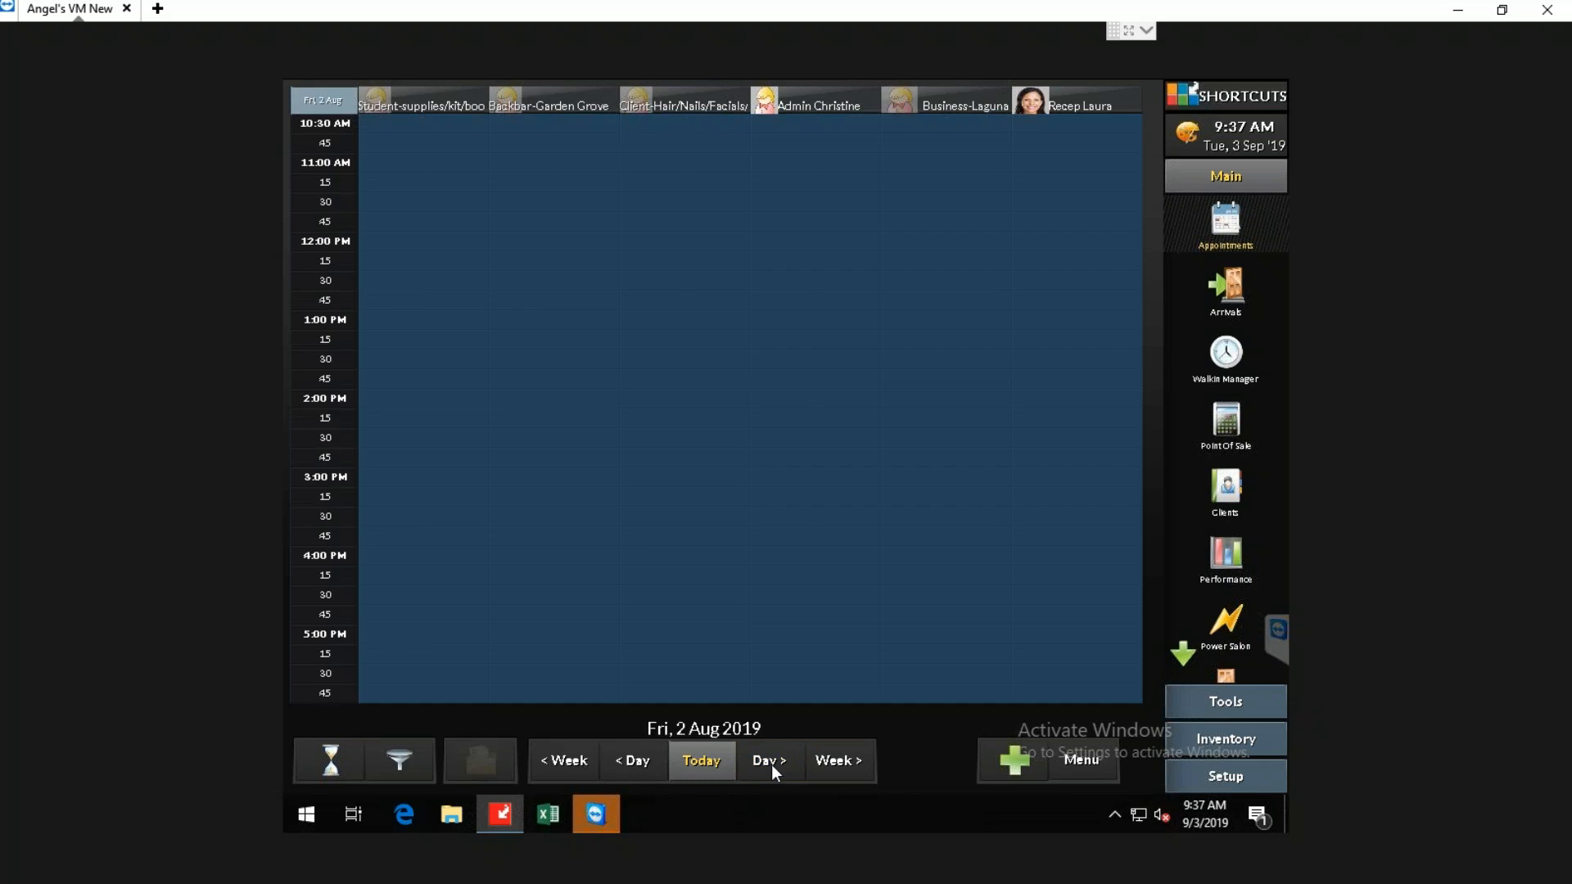
left_click(770, 765)
left_click(770, 765)
Step: Go back eight more weeks, check the days up to Thu, 20 Jun 2019, and return to today's appointments
left_click(563, 762)
left_click(563, 762)
left_click(563, 761)
left_click(563, 762)
left_click(564, 761)
left_click(563, 762)
left_click(564, 762)
left_click(563, 762)
left_click(768, 761)
left_click(764, 761)
left_click(764, 760)
left_click(764, 760)
left_click(764, 760)
left_click(764, 760)
left_click(764, 760)
left_click(764, 759)
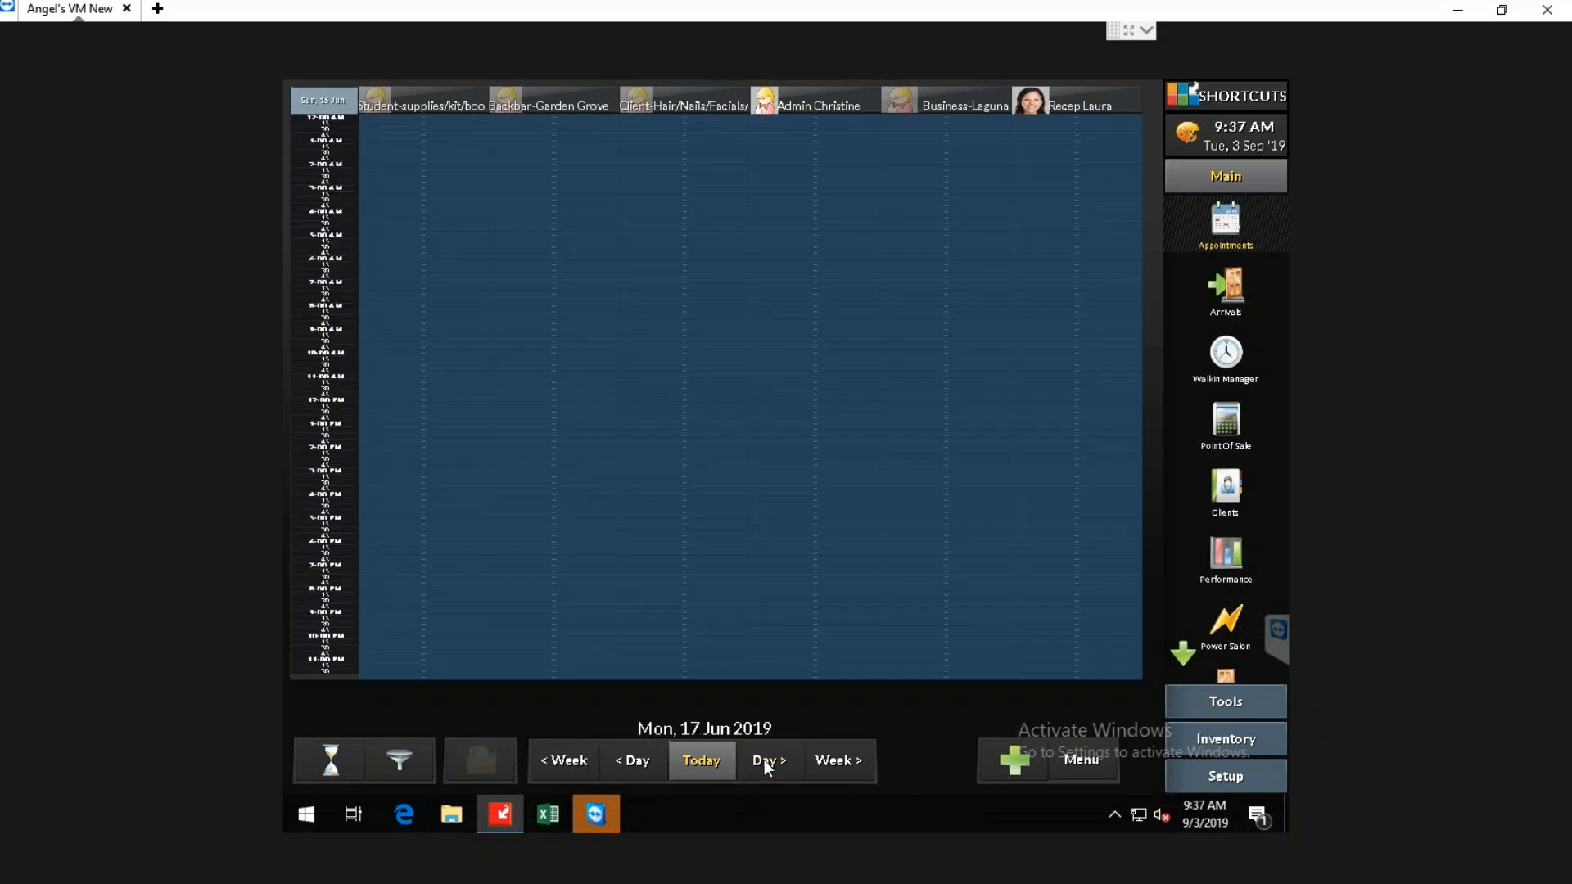
left_click(764, 760)
left_click(764, 760)
left_click(764, 760)
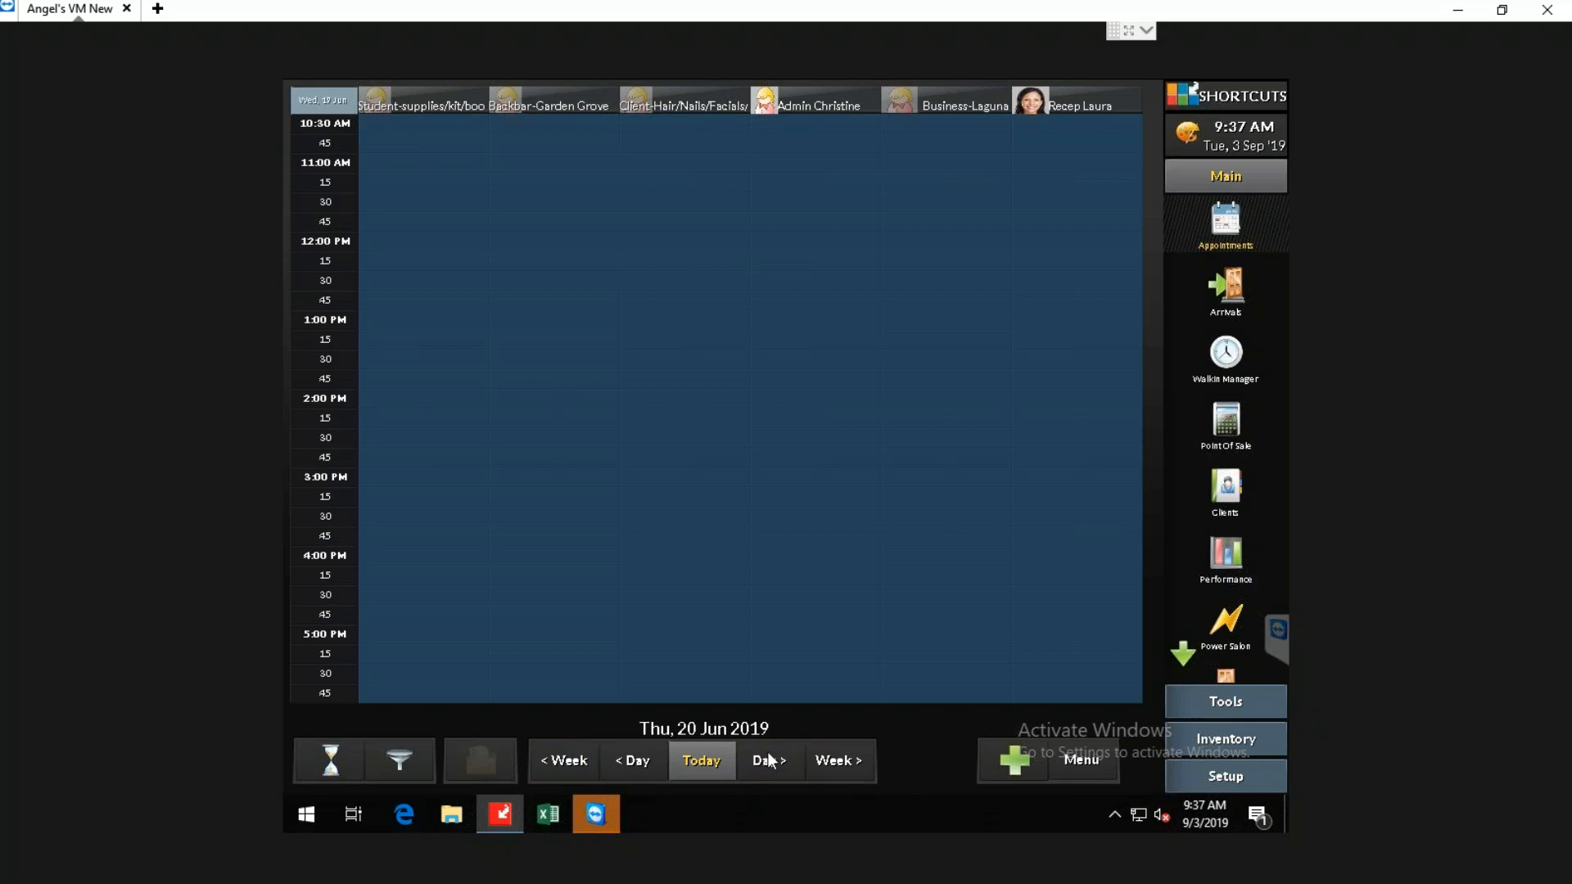
left_click(705, 761)
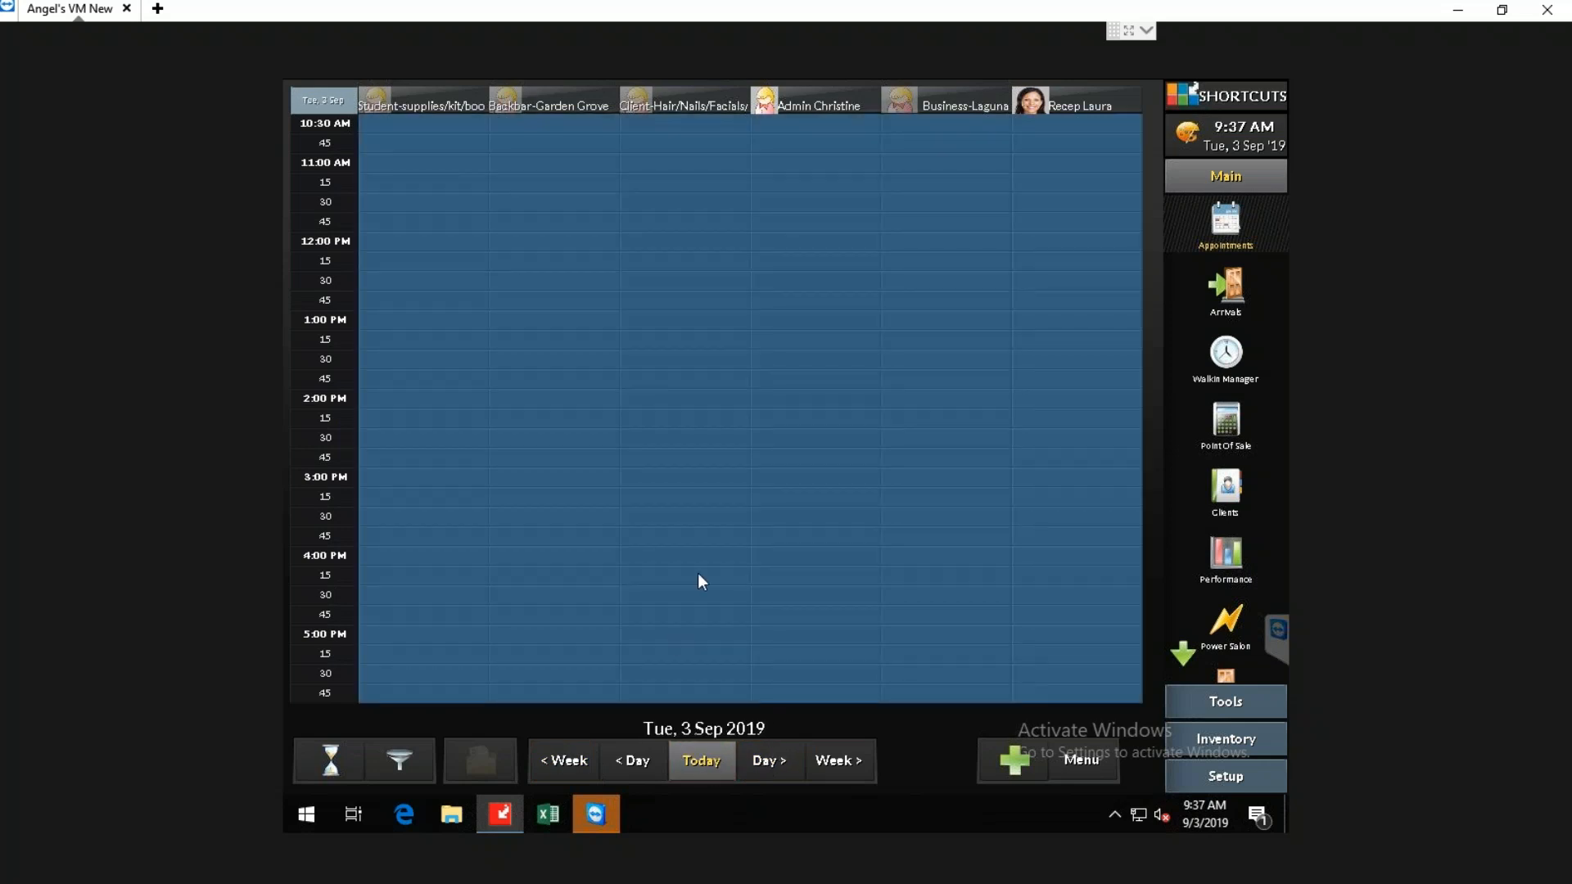
Step: Start a 2:00 PM appointment under Client-Hair/Nails/Facials for a client with ?? as last name, postponing missing details and choosing the OLD tag
double_click(669, 405)
left_click(469, 560)
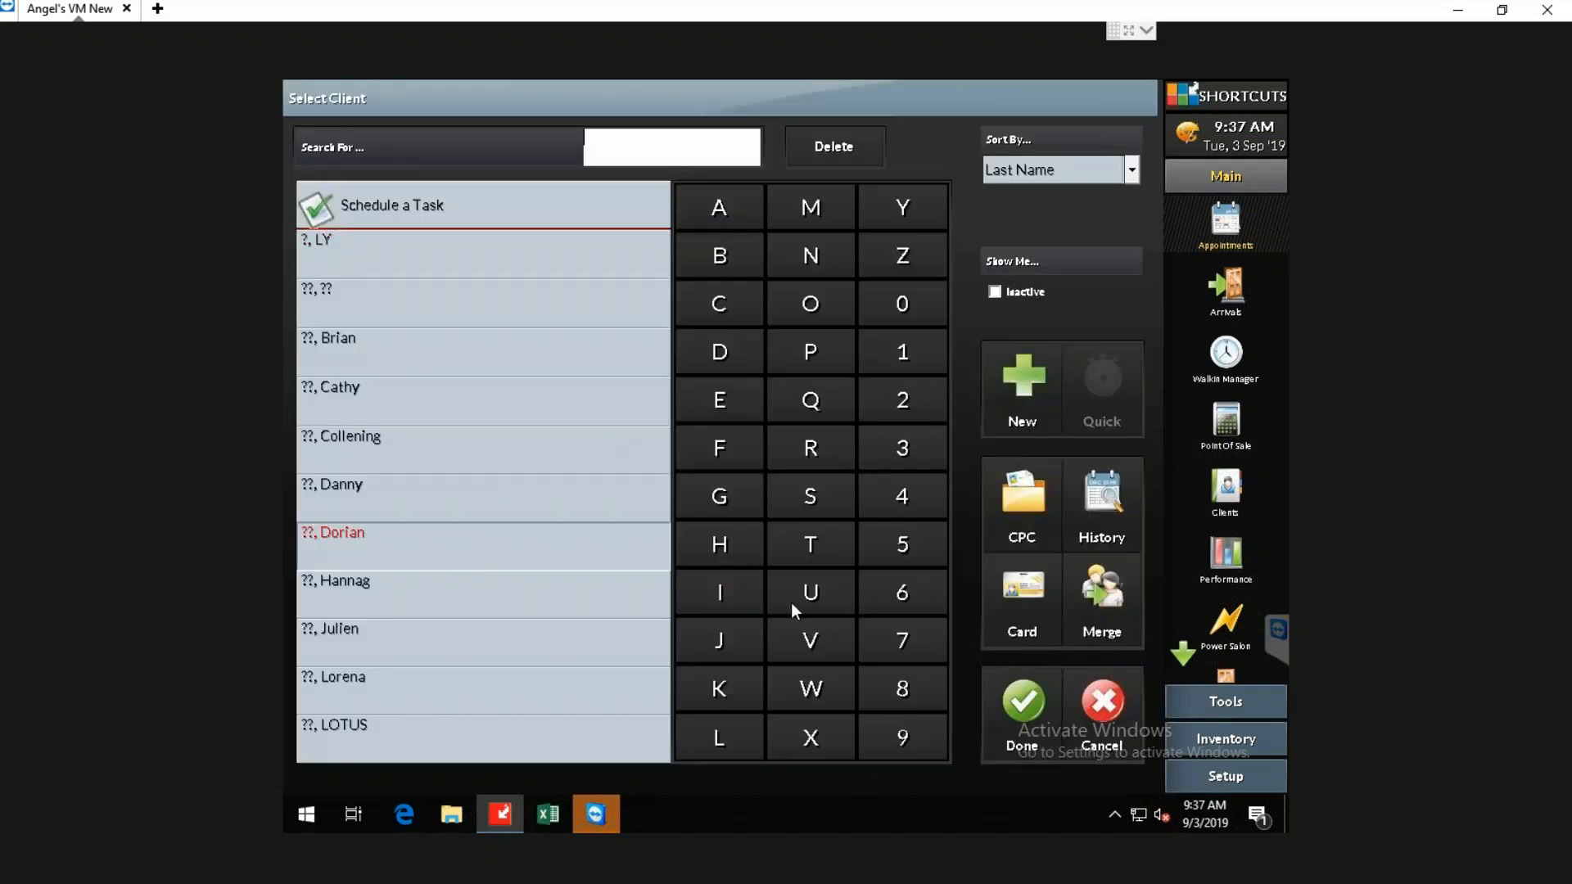
left_click(1022, 705)
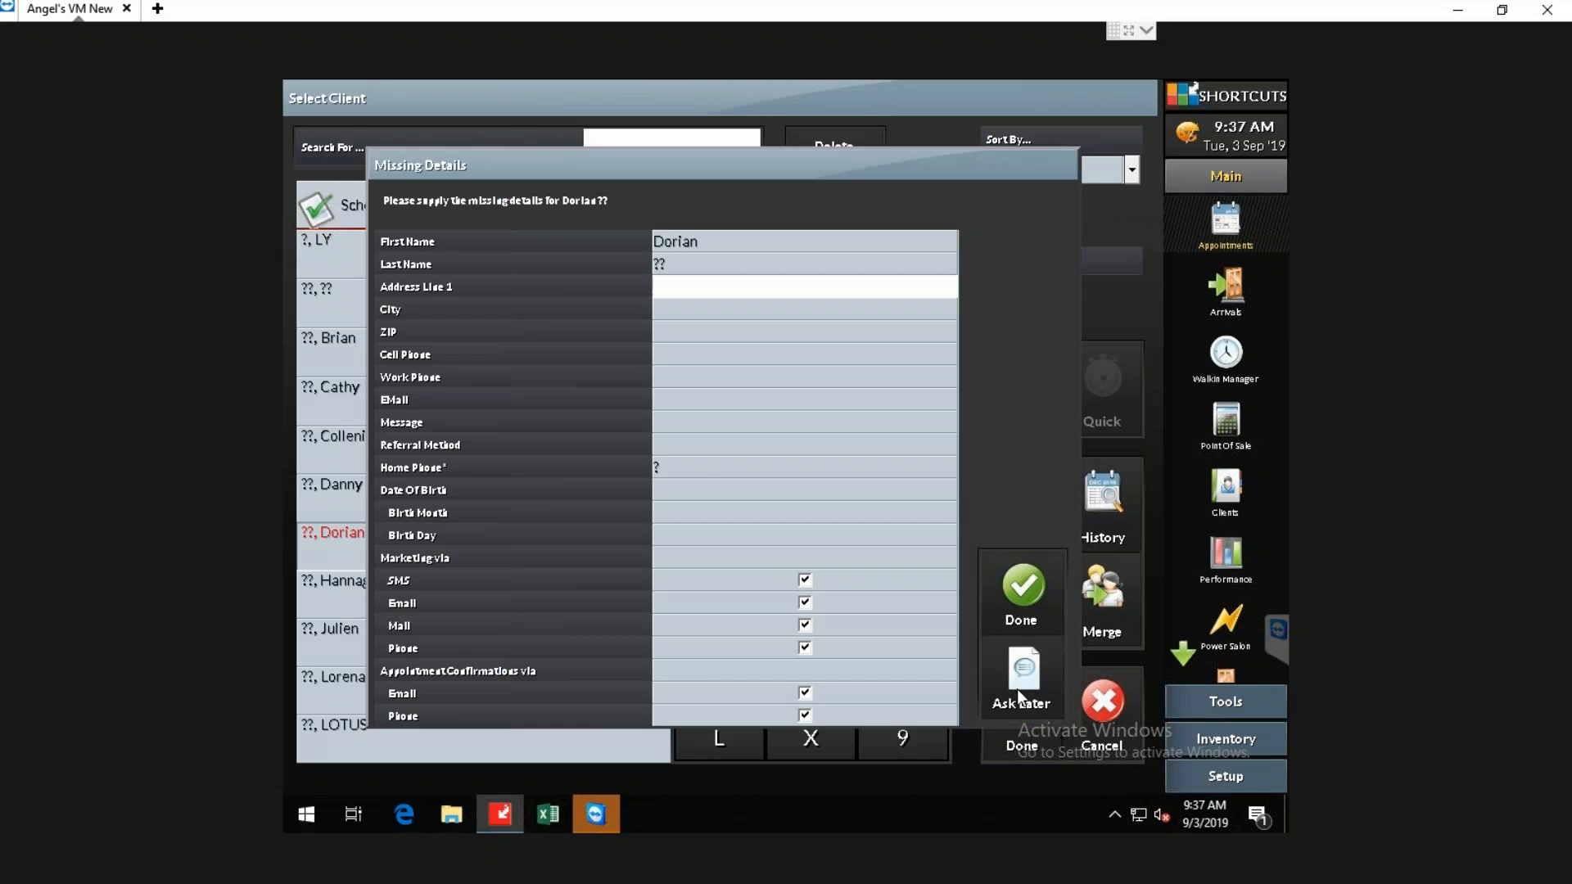
left_click(1025, 670)
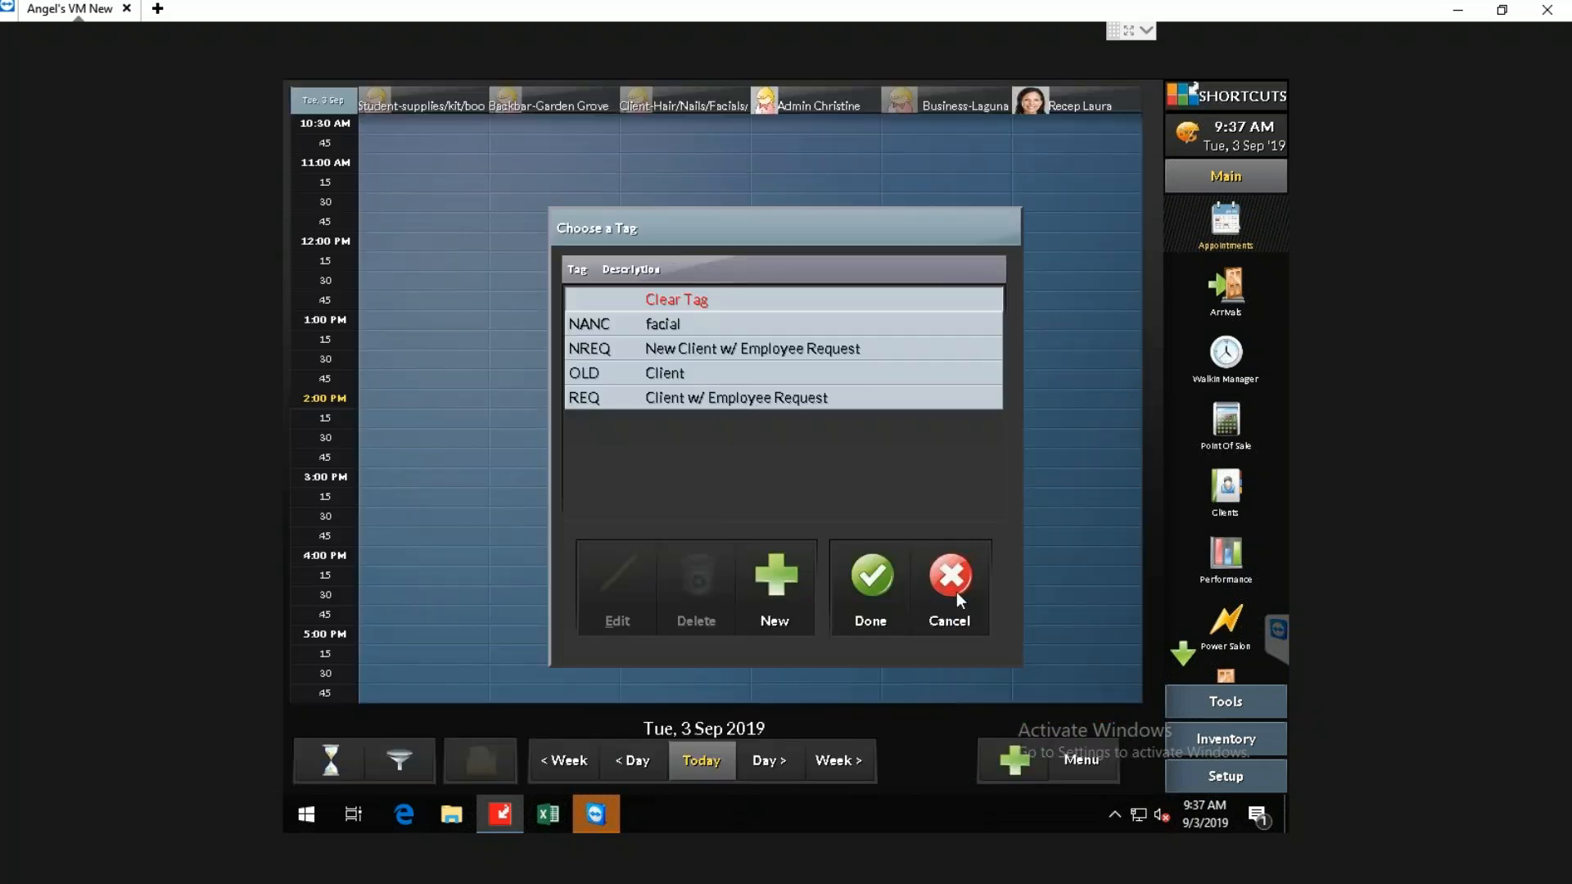
left_click(737, 373)
left_click(867, 589)
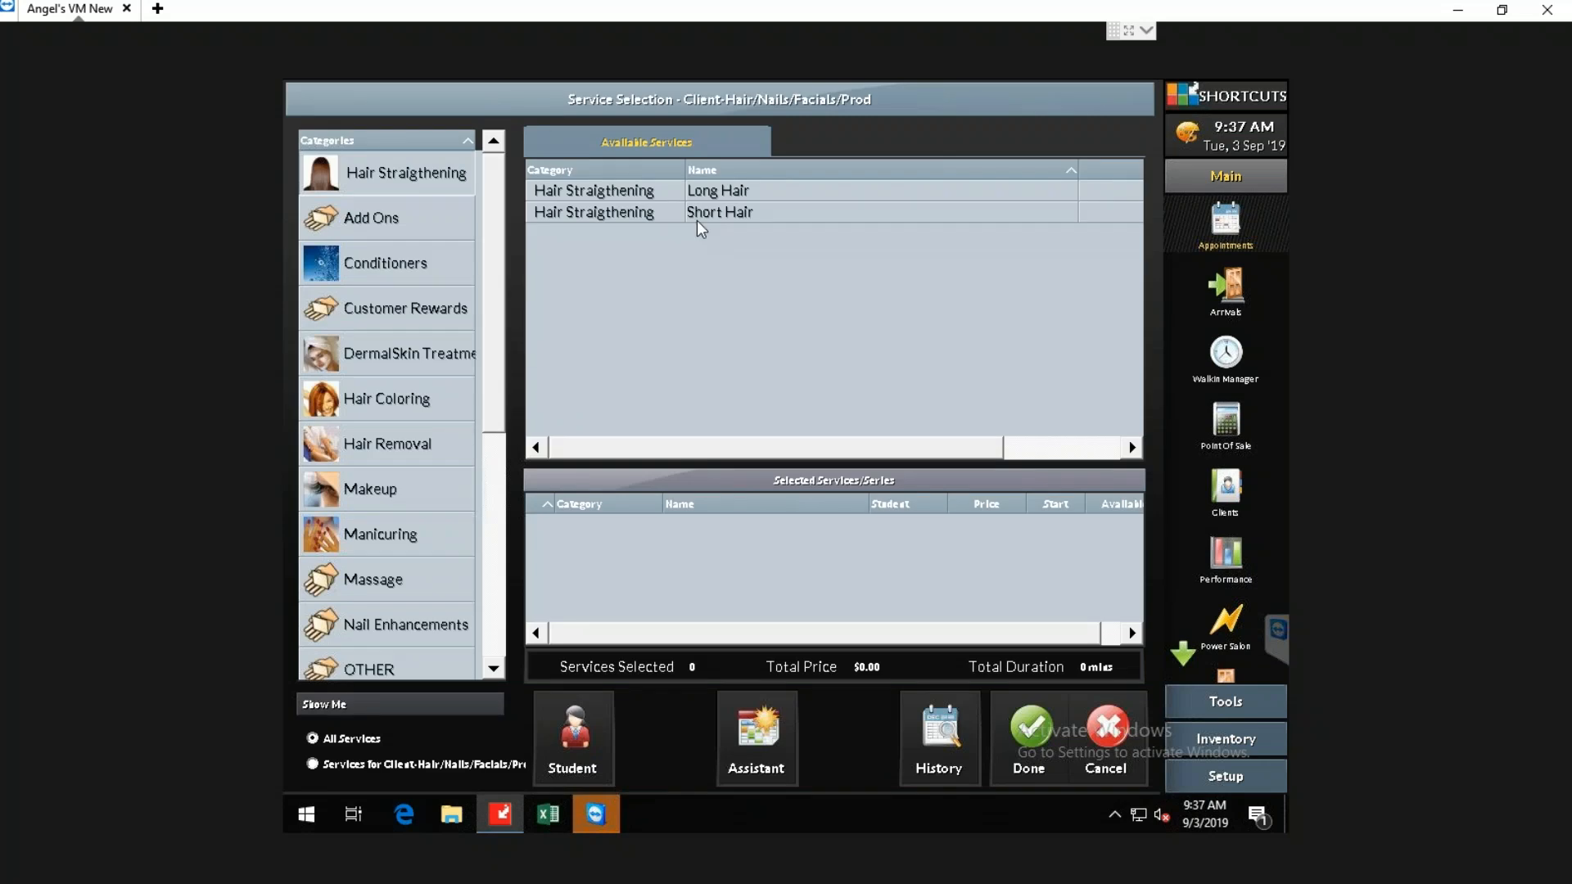
Step: Book the Short Hair straightening service with the Business-Laguna student and accept the service selection
left_click(994, 709)
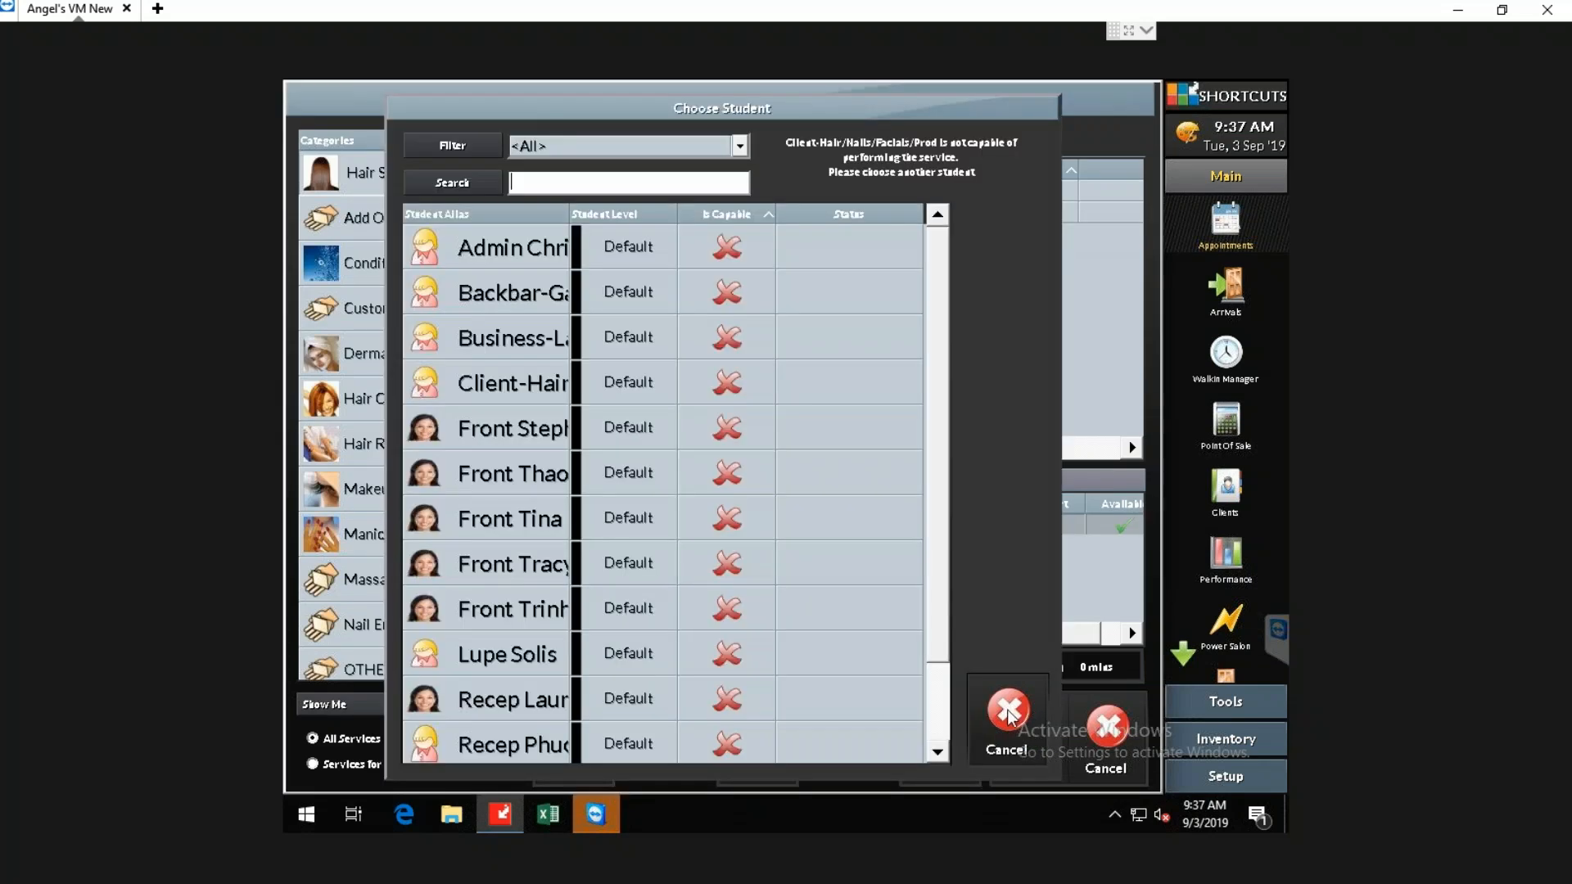
left_click(528, 353)
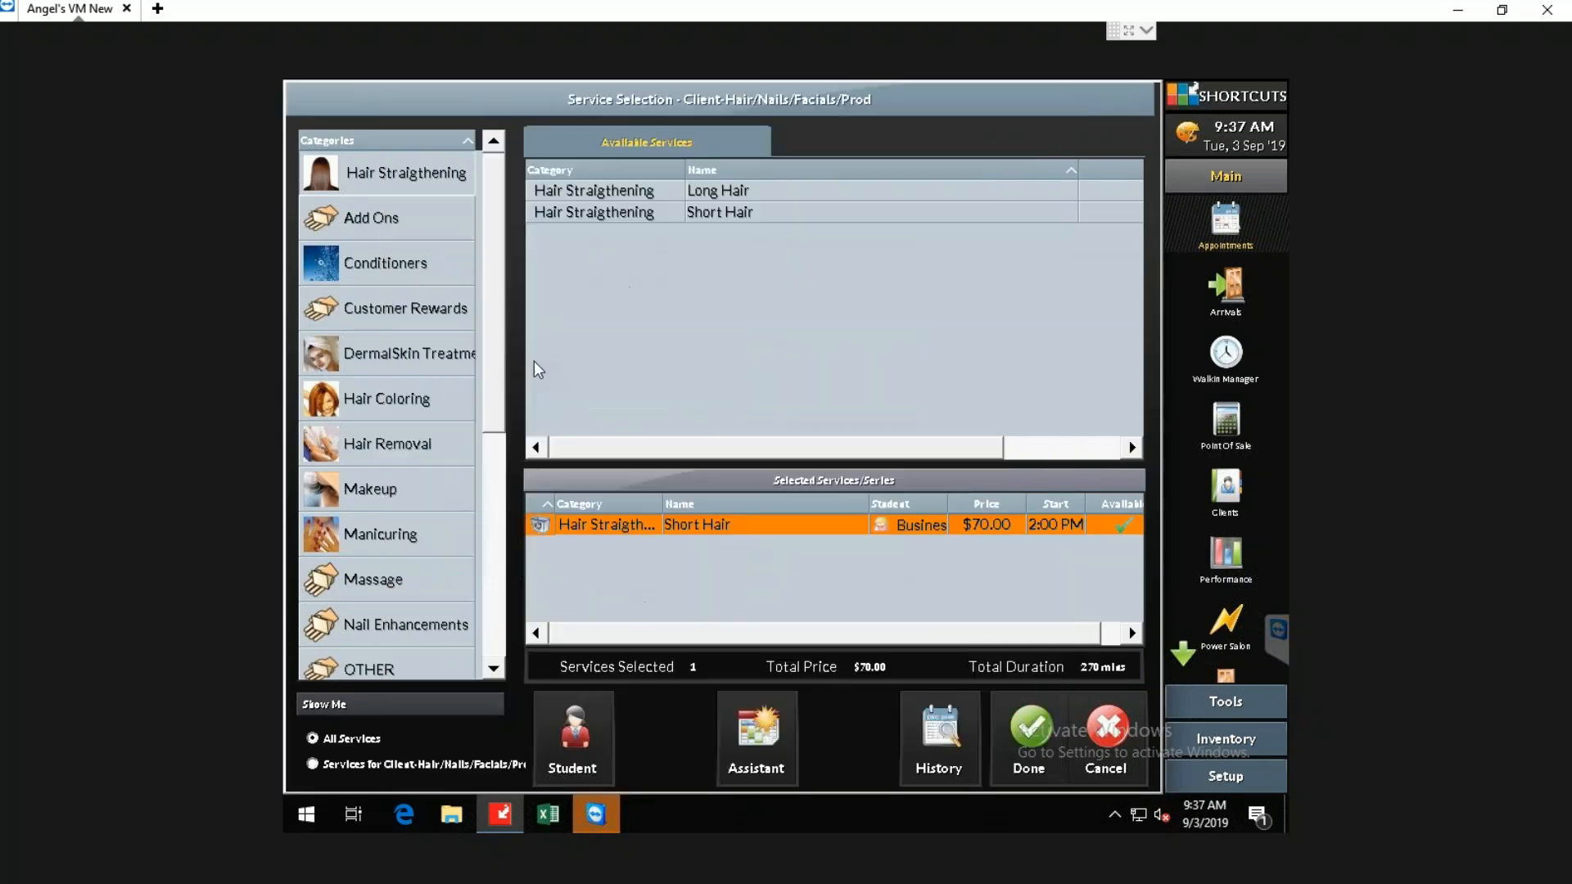
left_click(1031, 727)
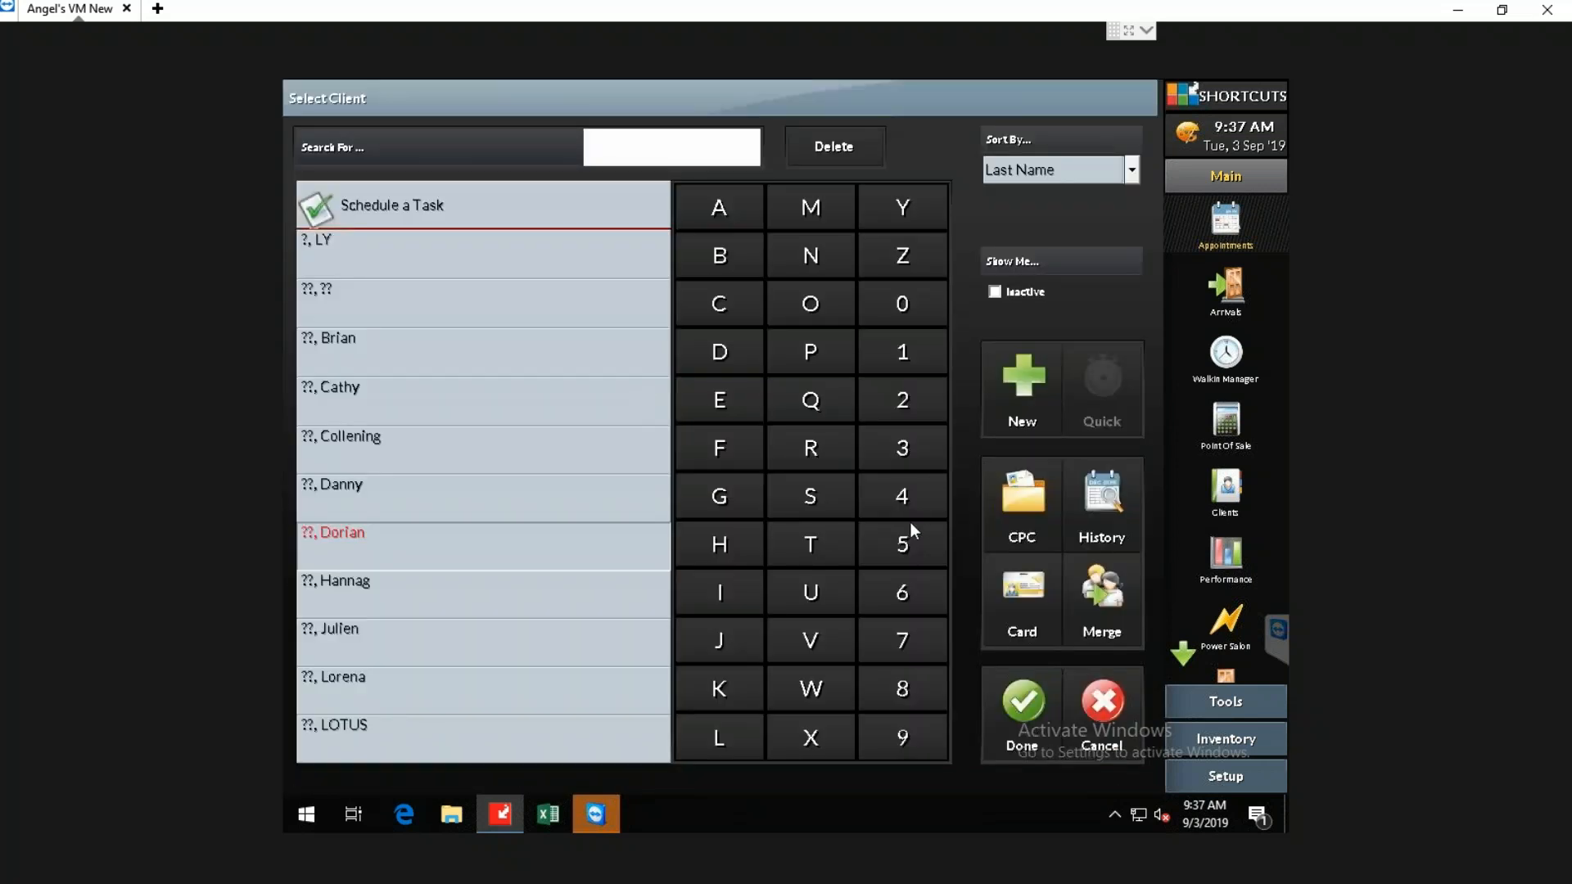
Step: Cancel the further client selection and move the booked appointment to 1:00 PM in the Student-supplies/kit/books column
left_click(1101, 694)
left_click_drag(809, 416, 460, 367)
Step: Change the moved appointment's service to Shampoo Only from the Shampoo, Style, & Cut category
right_click(450, 365)
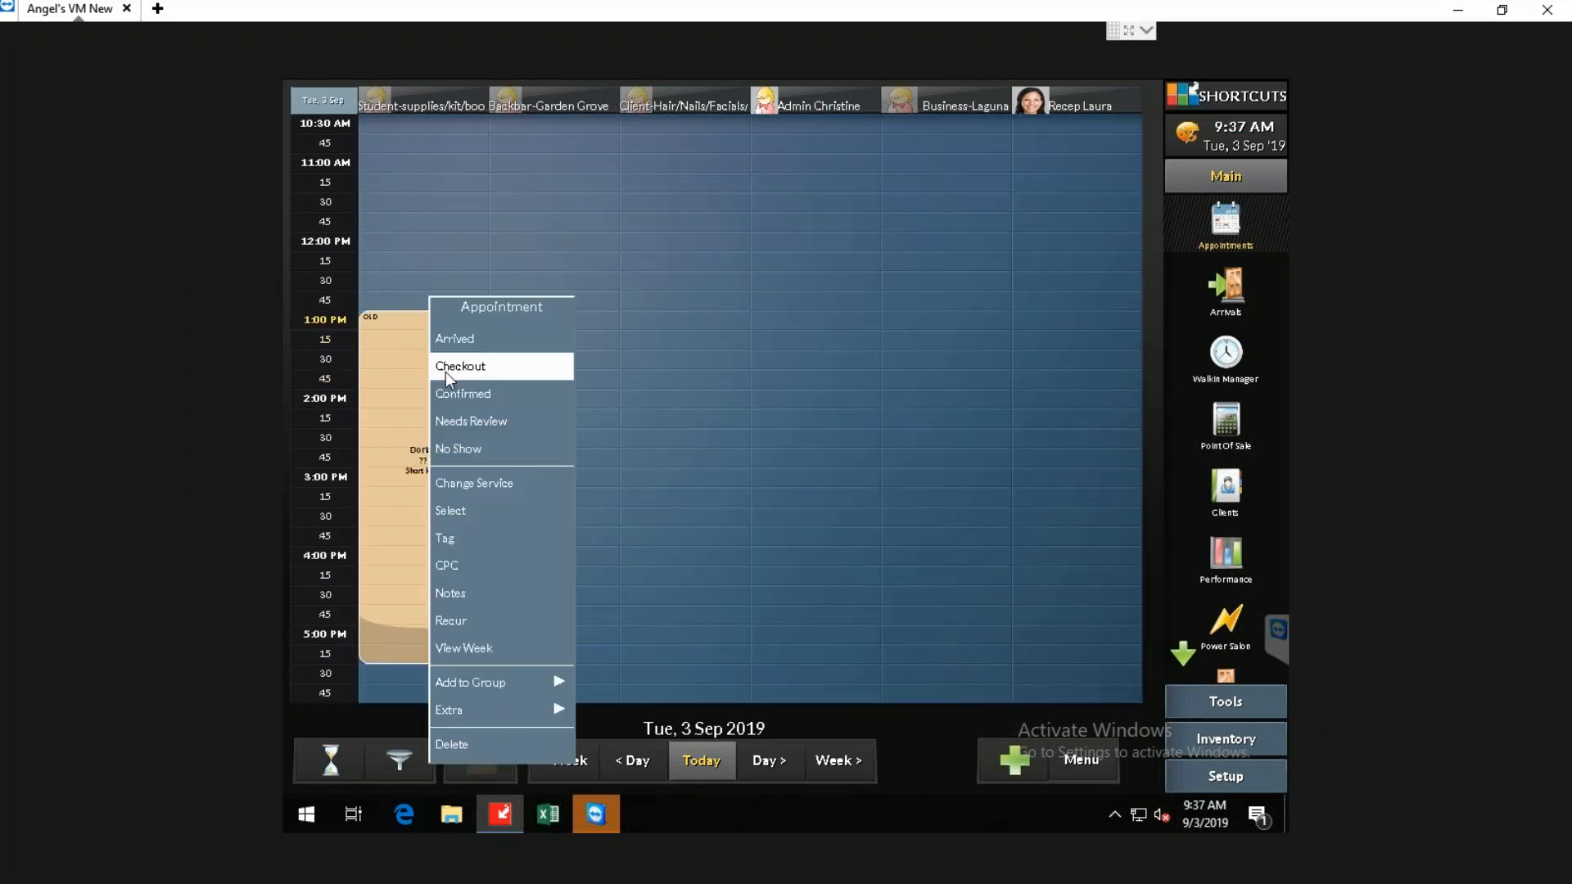
left_click(521, 485)
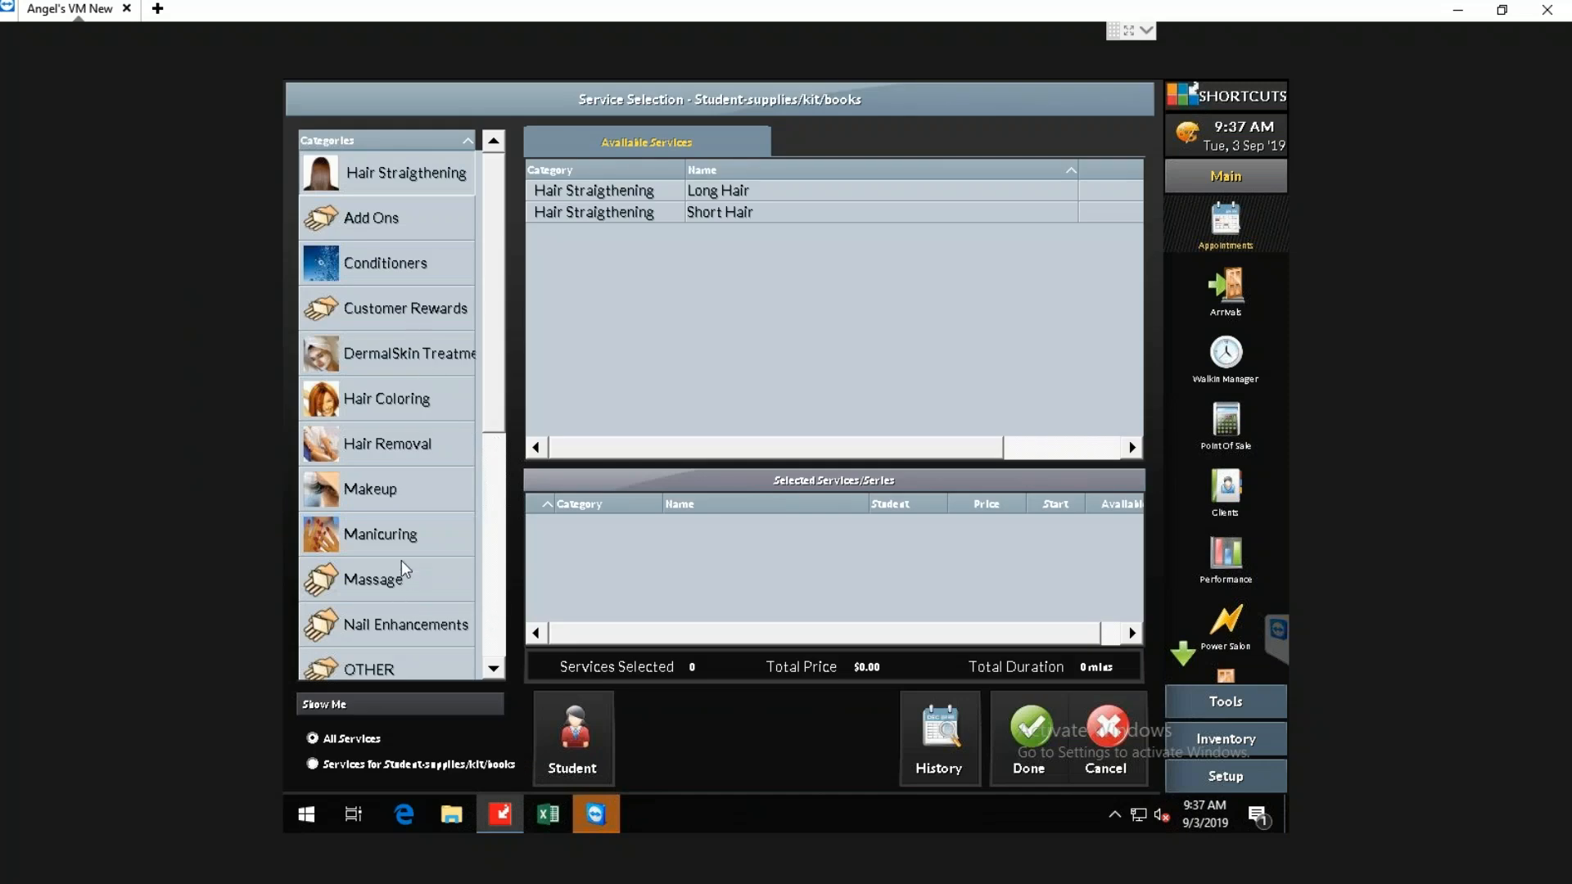
scroll(404, 516, "down", 1)
scroll(410, 528, "down", 2)
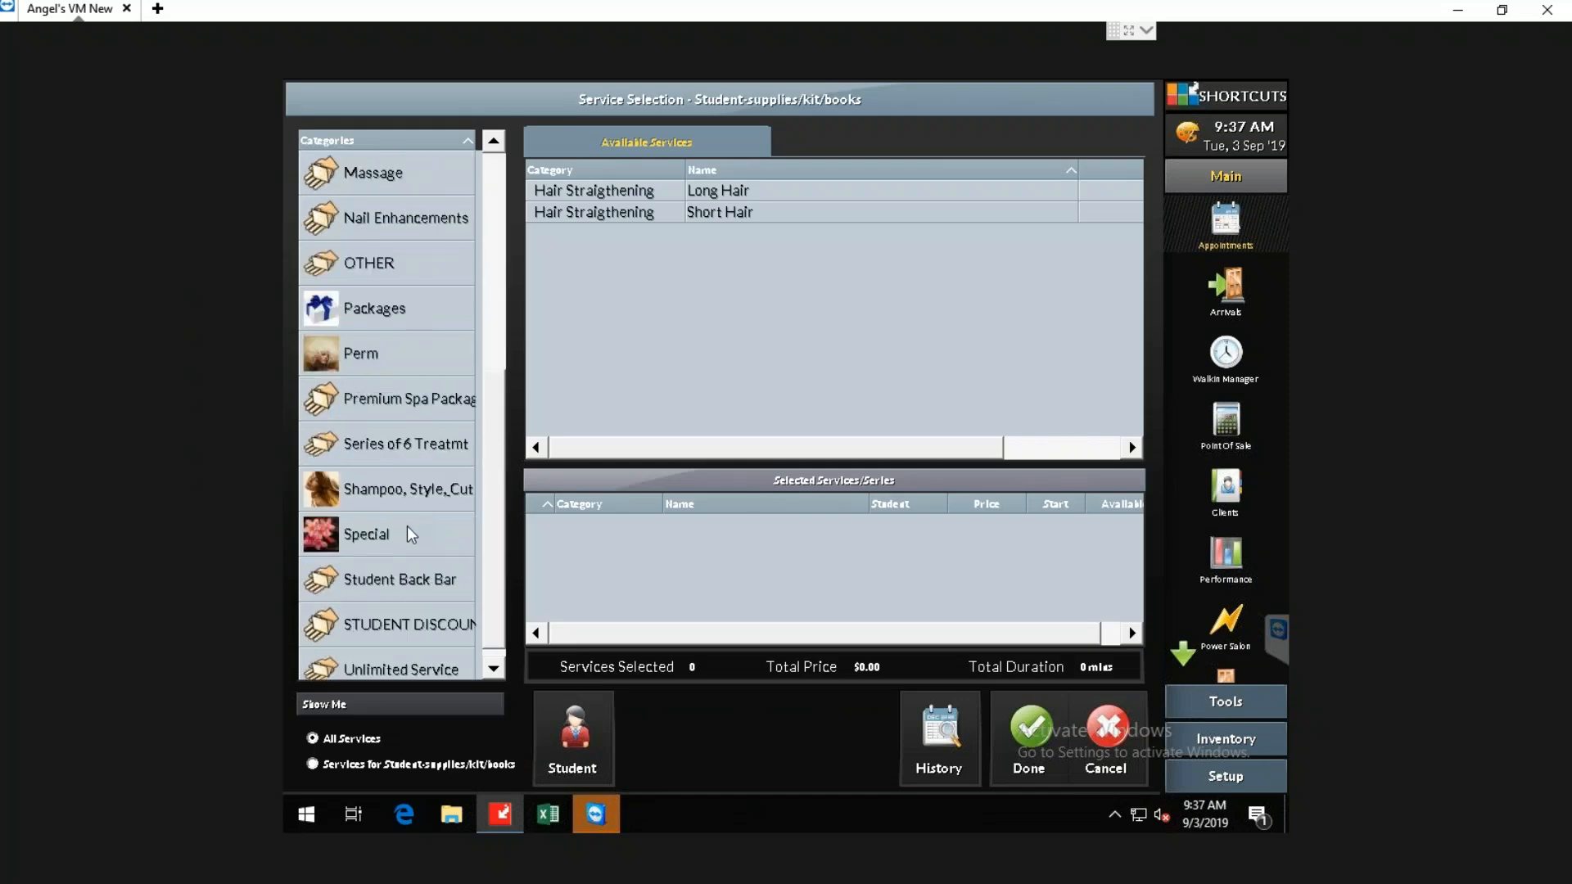
scroll(419, 563, "down", 1)
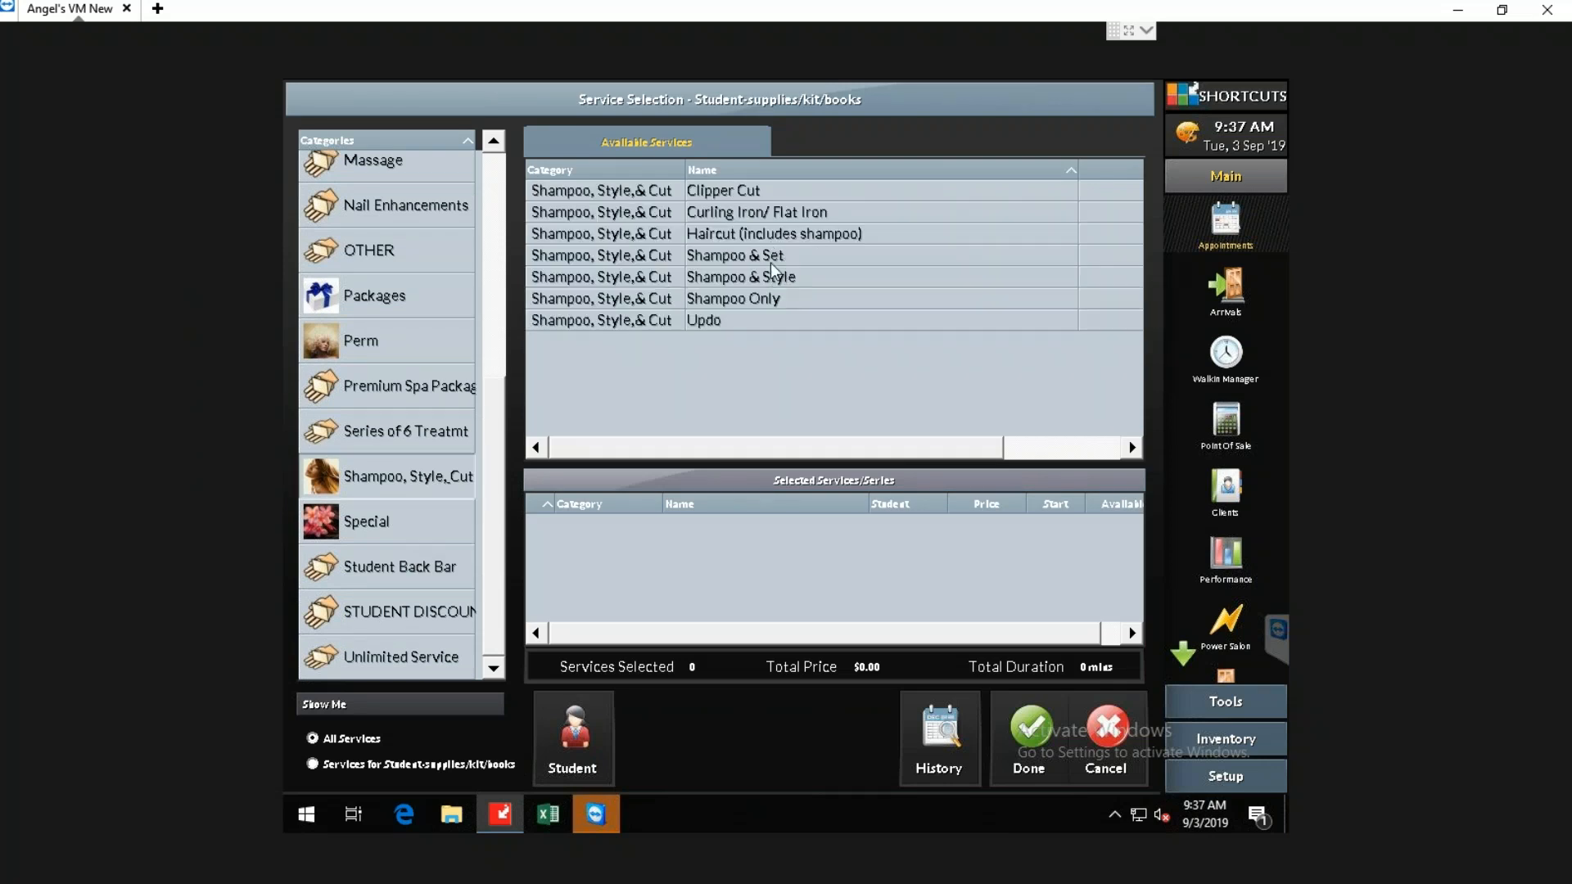
double_click(745, 303)
left_click(1022, 725)
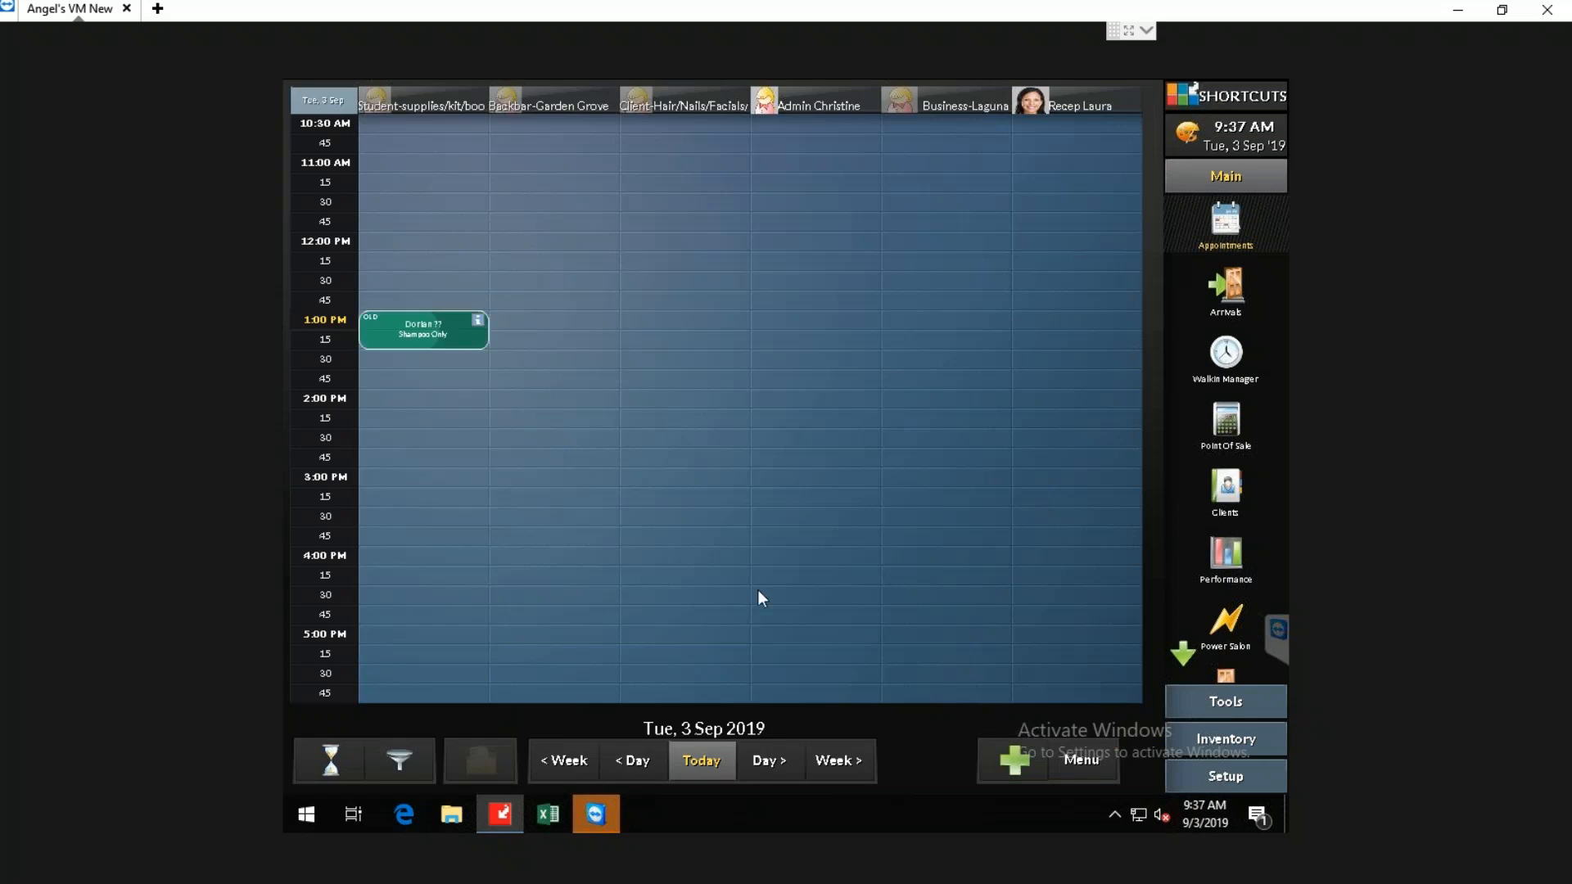
Step: Flag the 1:00 PM appointment as Needs Review, and clear the flag by marking it Reviewed
right_click(396, 327)
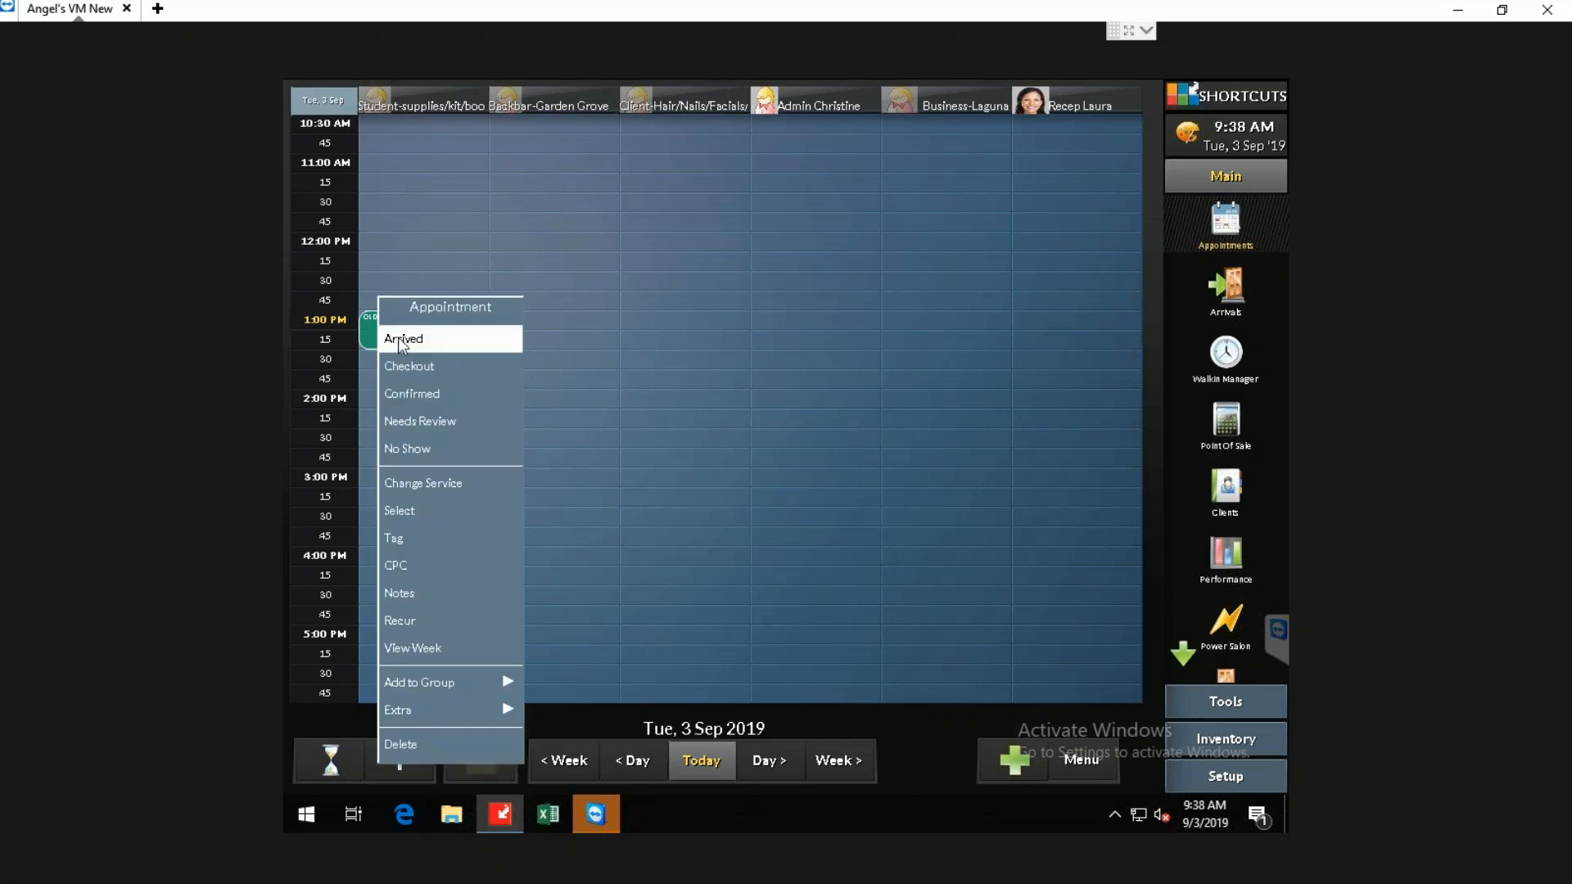
left_click(428, 423)
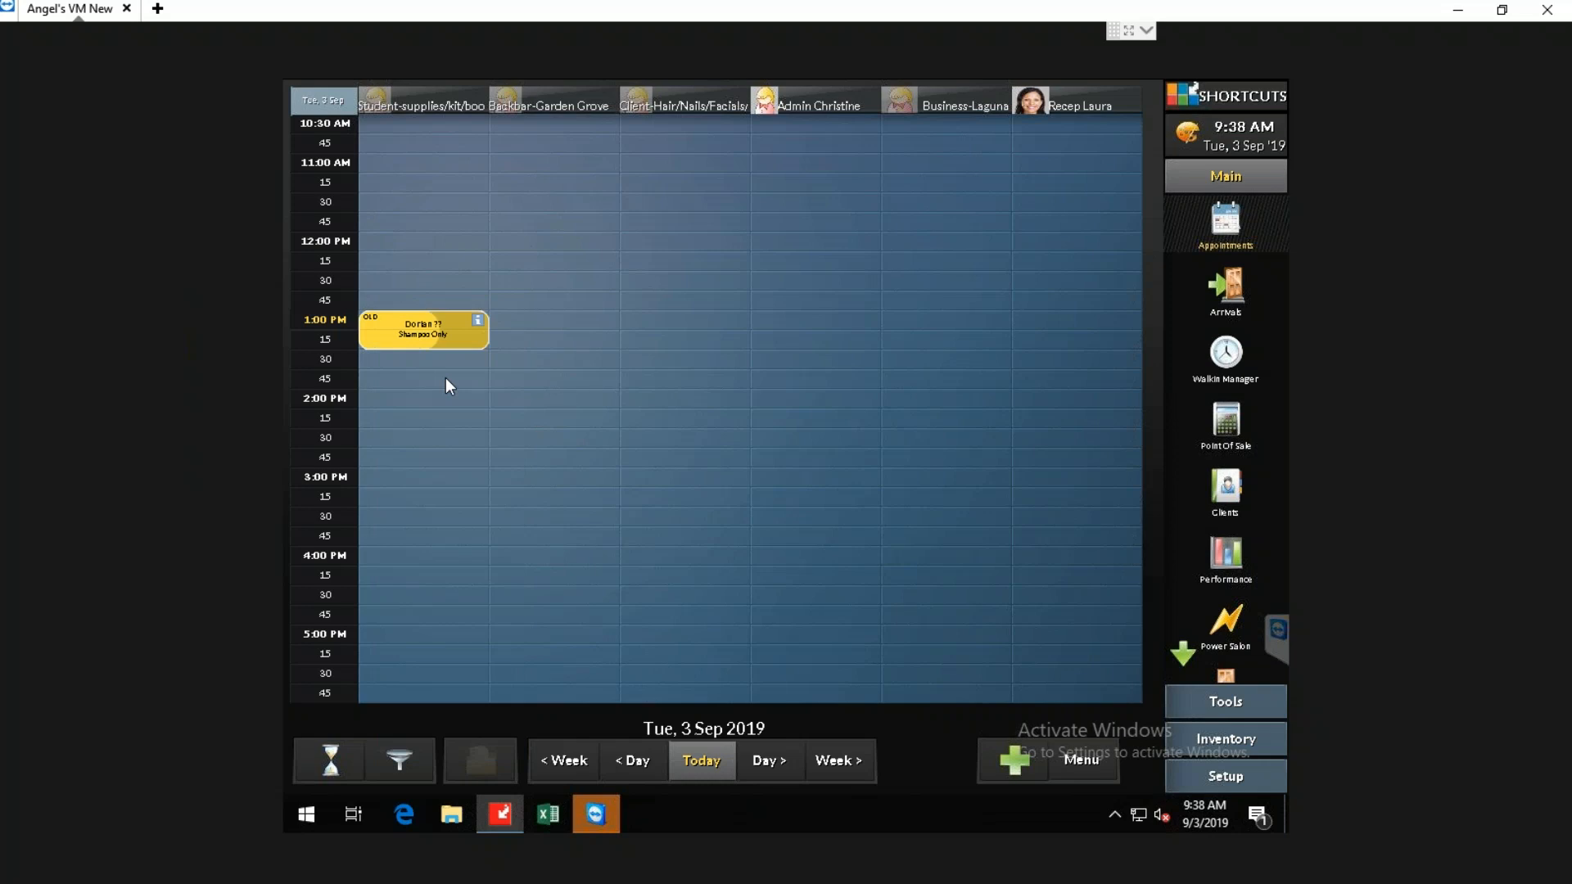
right_click(410, 328)
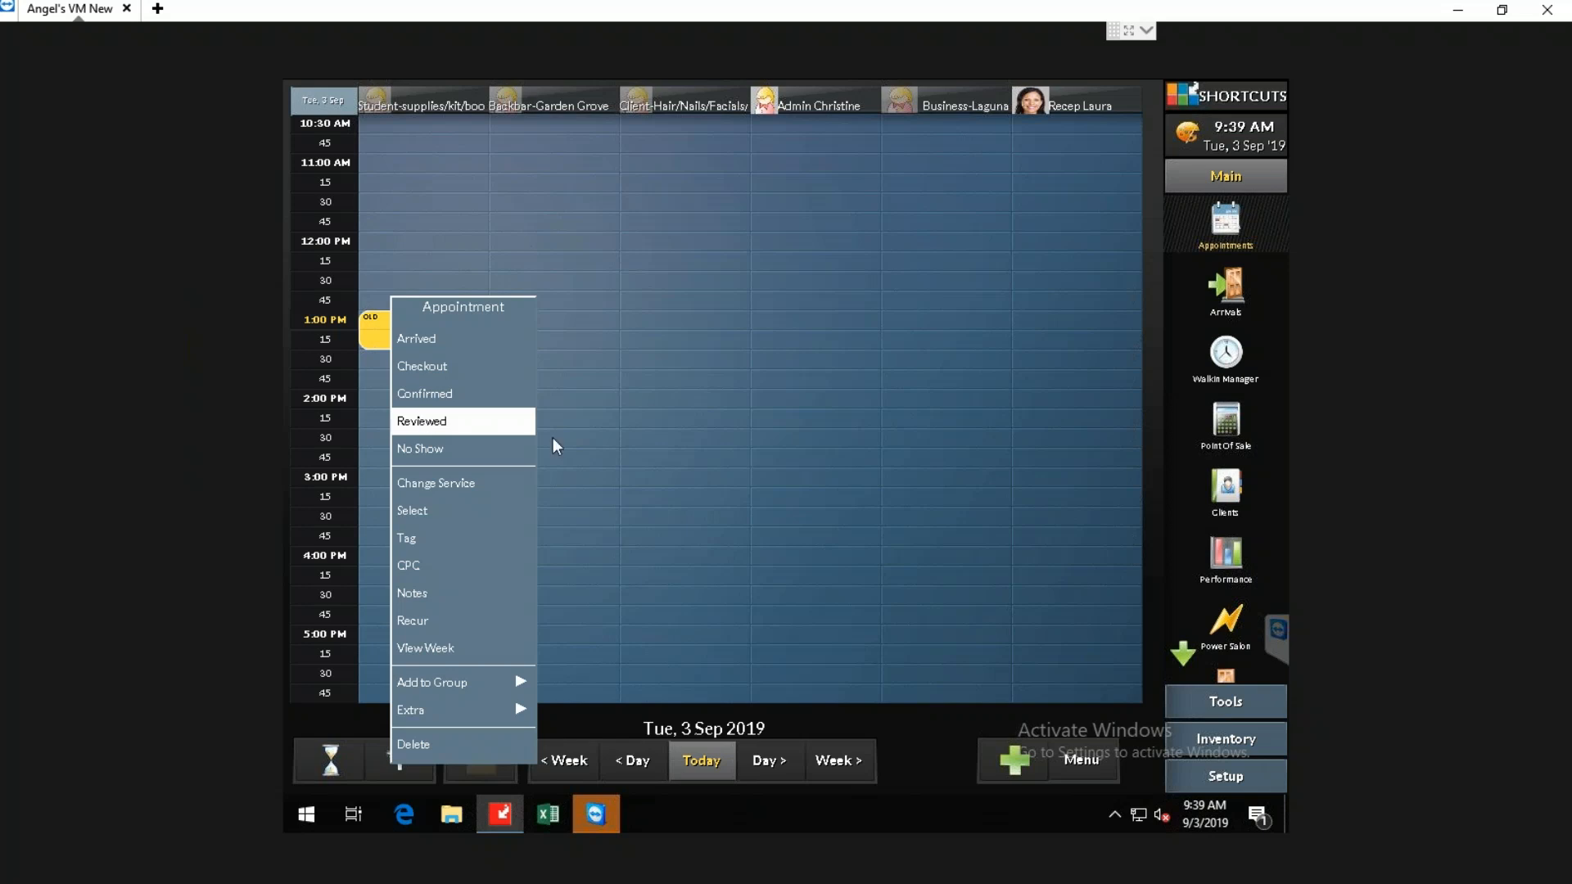
left_click(472, 427)
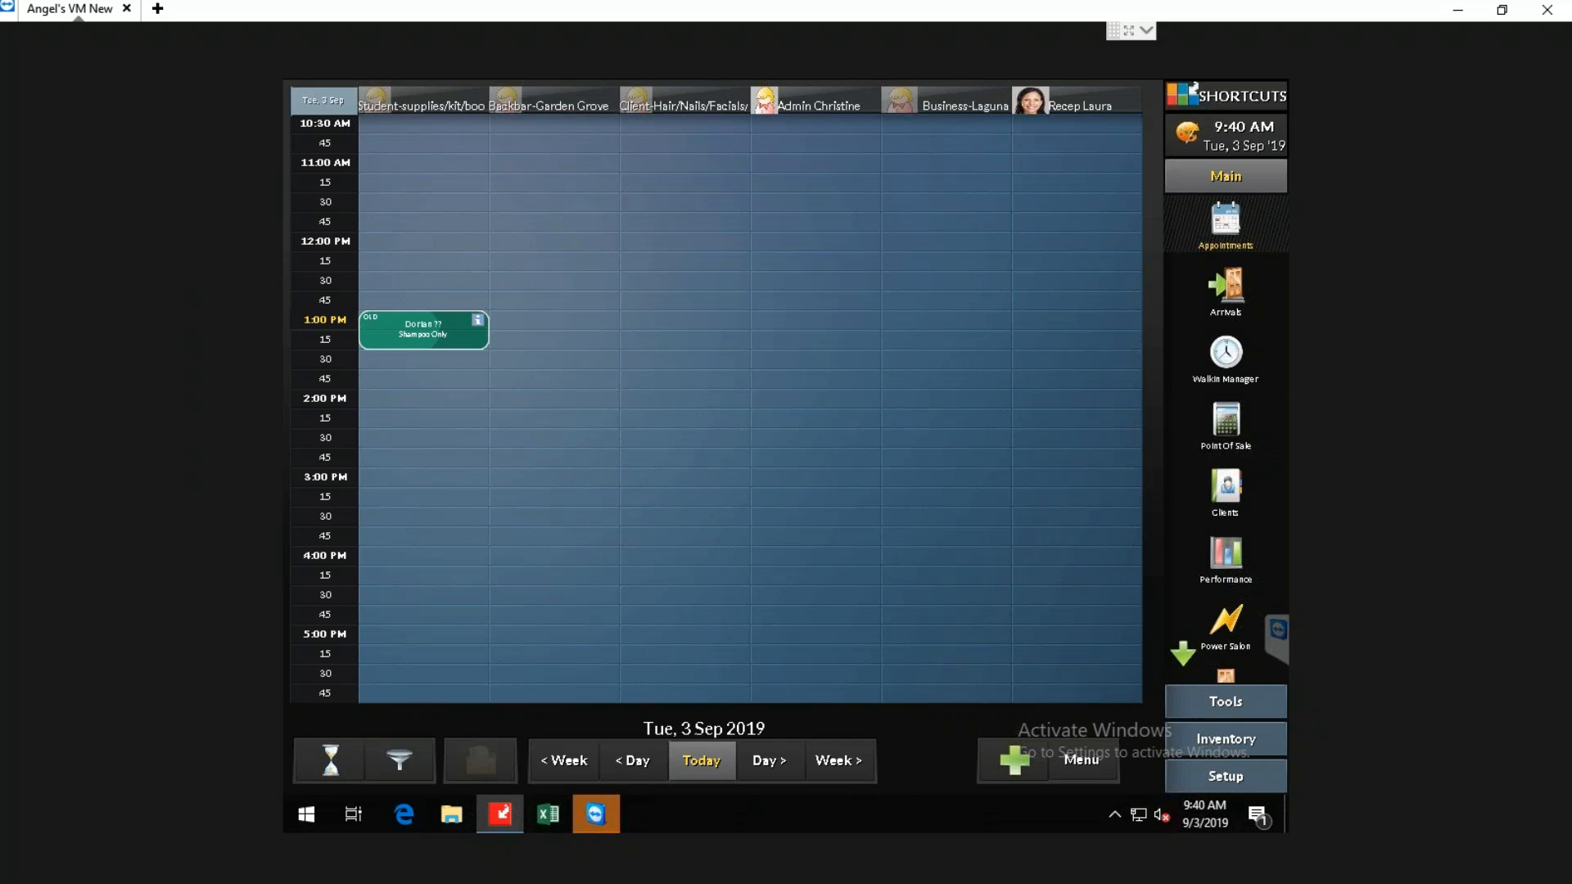
Step: Restore the remote window to a smaller size, switch to PowerPoint, and start the slide show from the question slide, number 8
left_click(1503, 12)
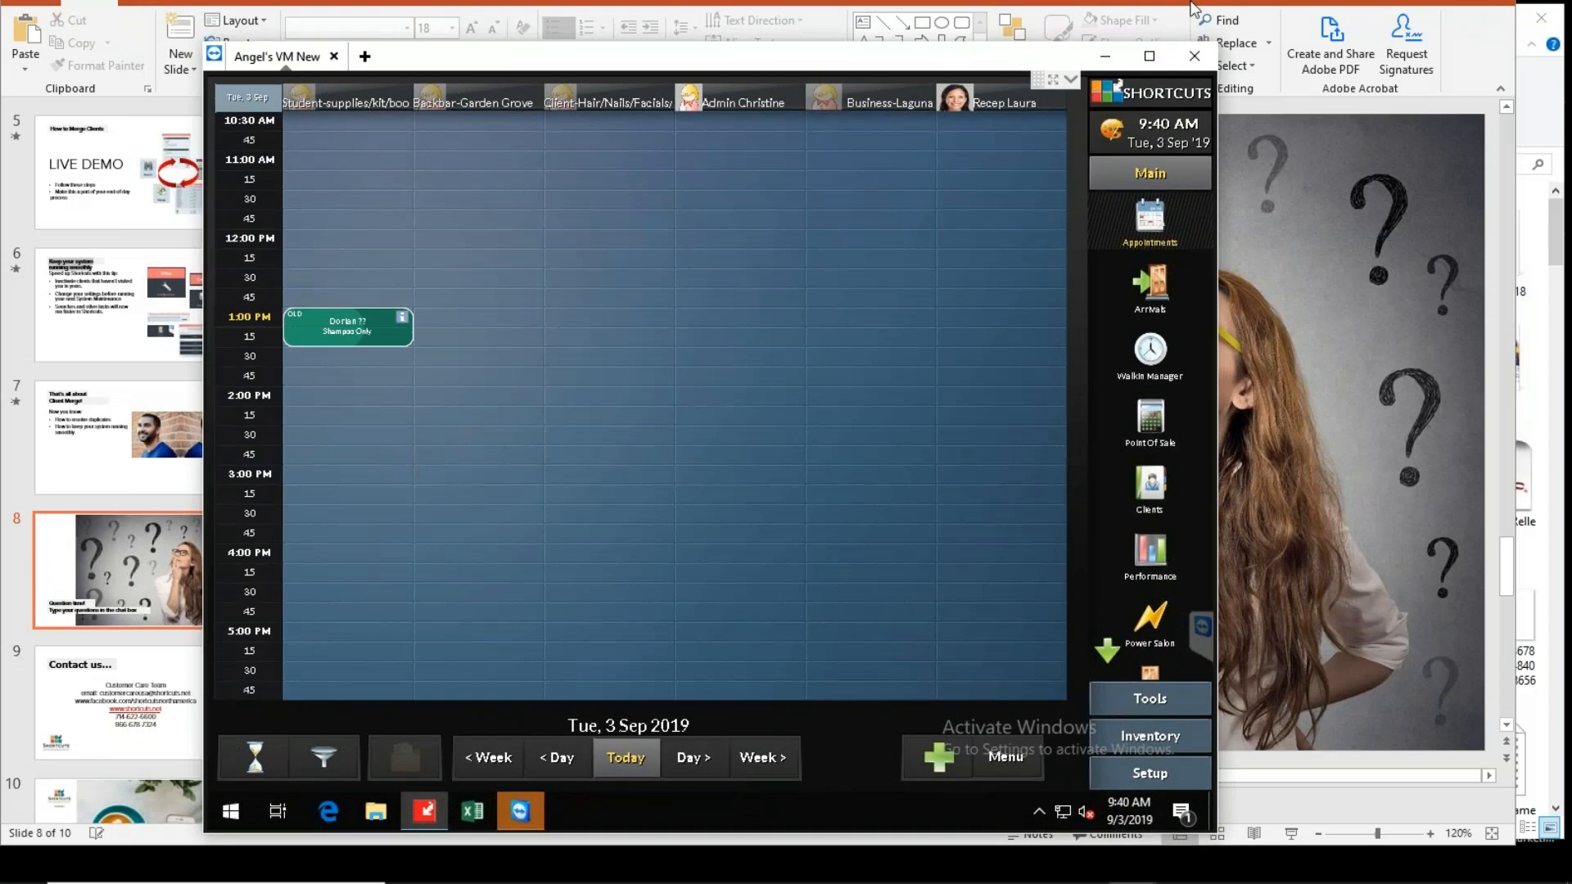
left_click(144, 573)
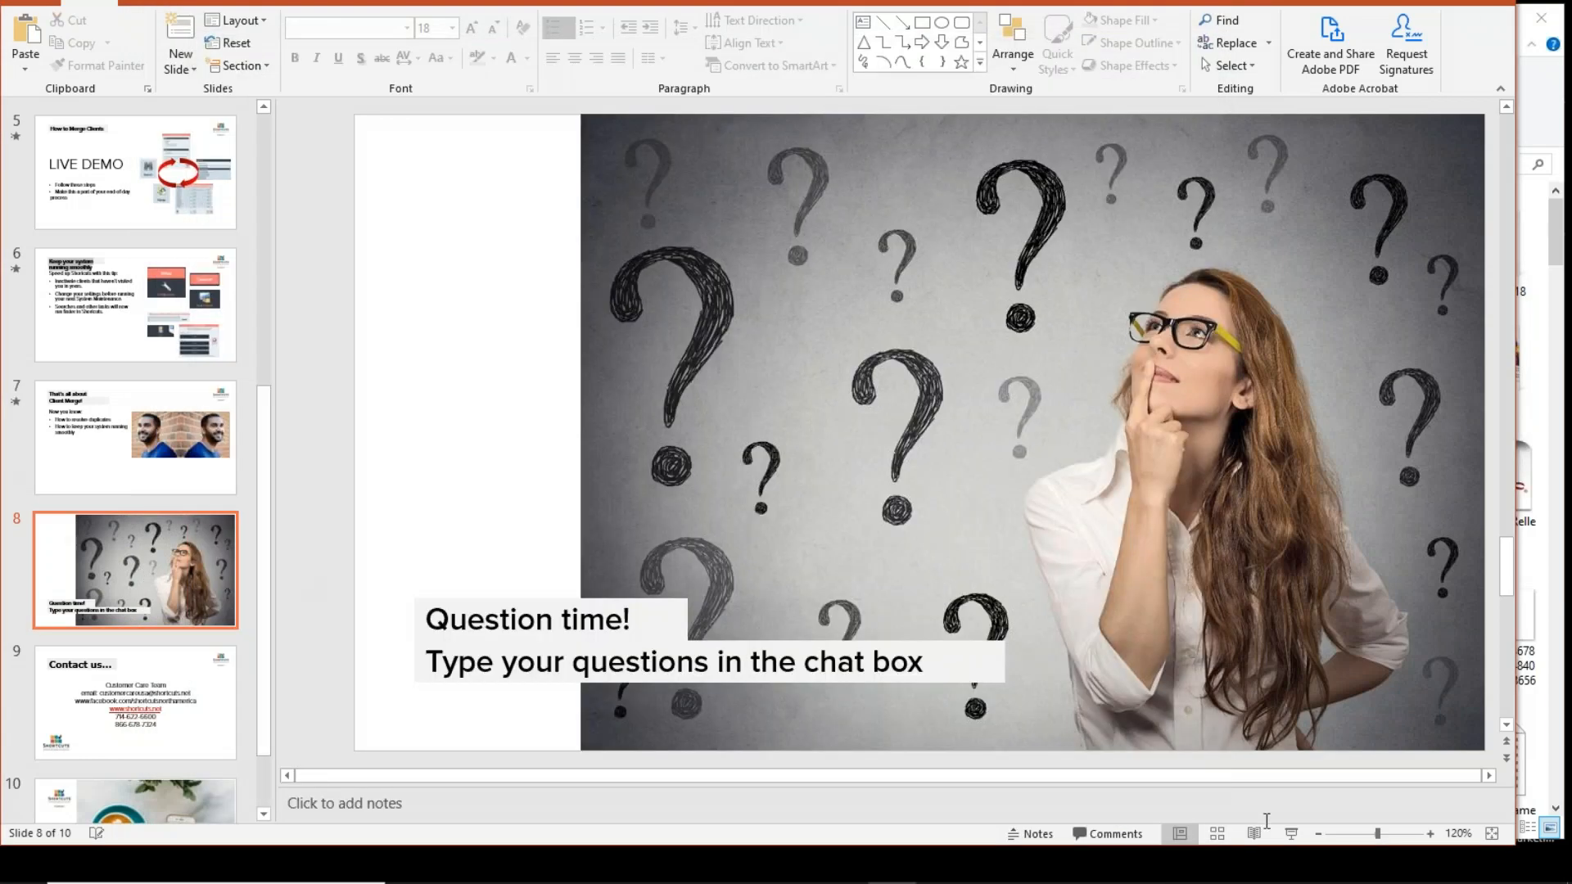
left_click(1291, 834)
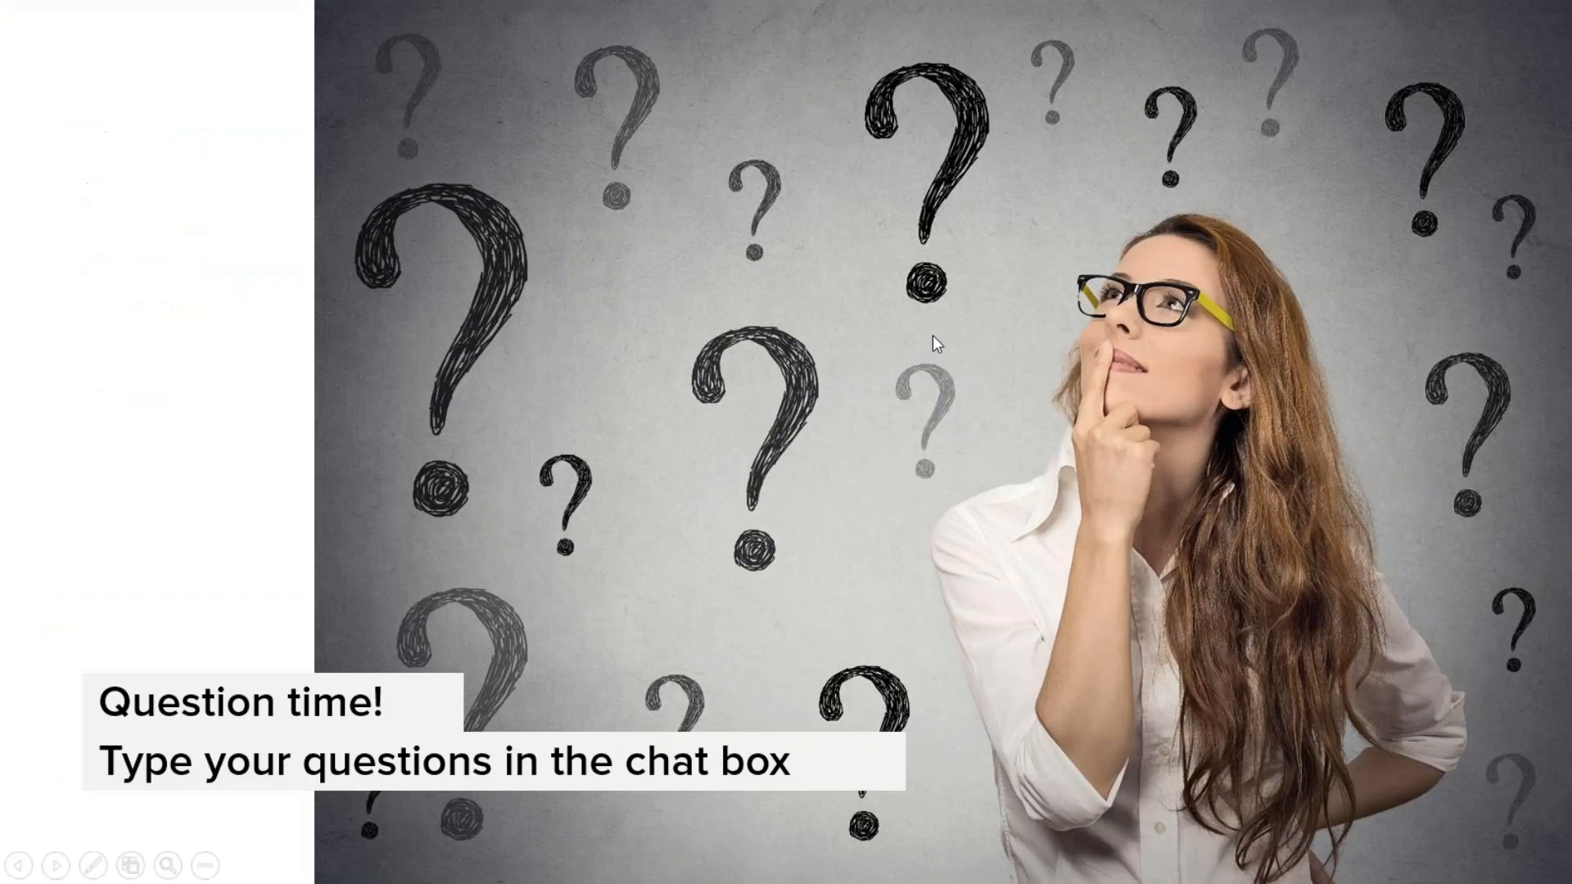